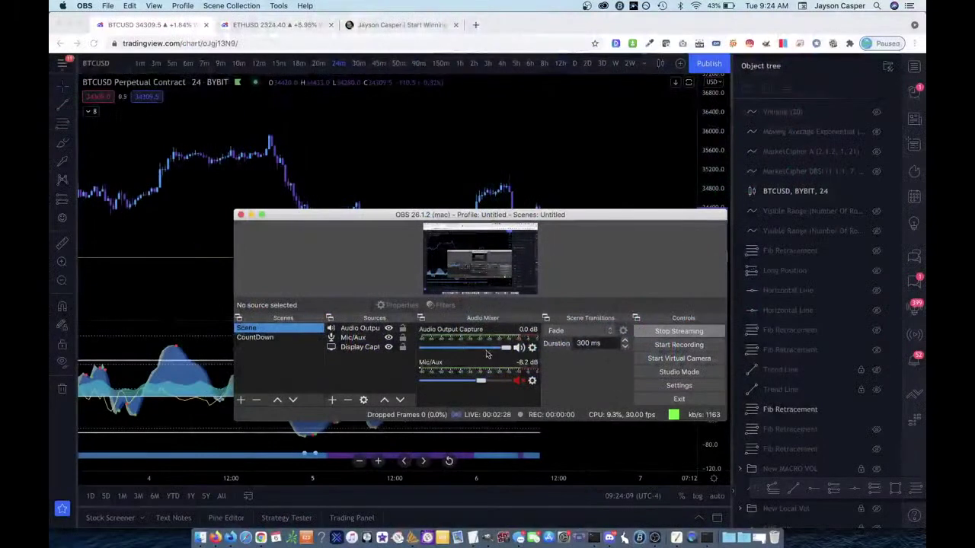
- Unmute the Mic/Aux microphone in OBS as the stream goes live on the BTCUSD chart
click(519, 381)
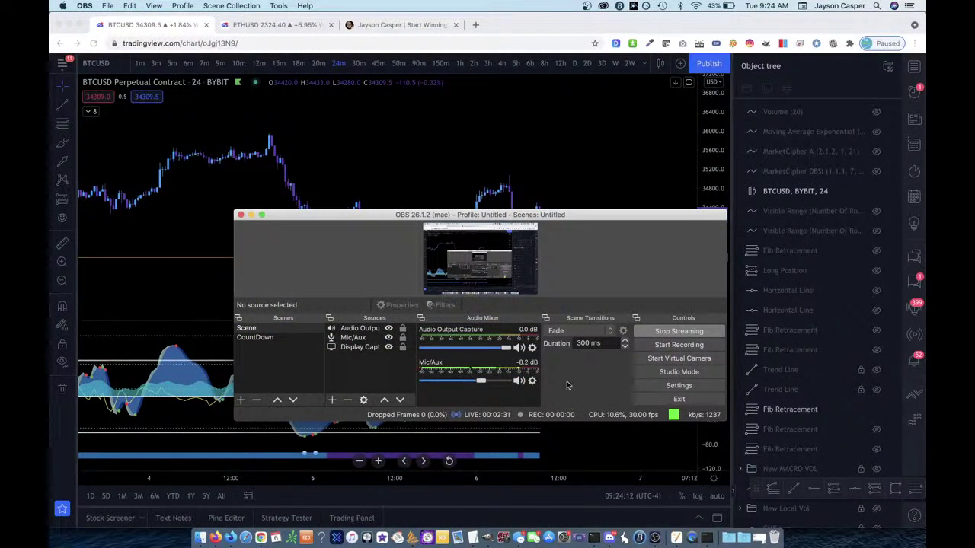
- Bring the BTCUSD 24m chart forward, circle the recent high with the brush, then delete it
click(627, 186)
scroll(605, 267, up, 3)
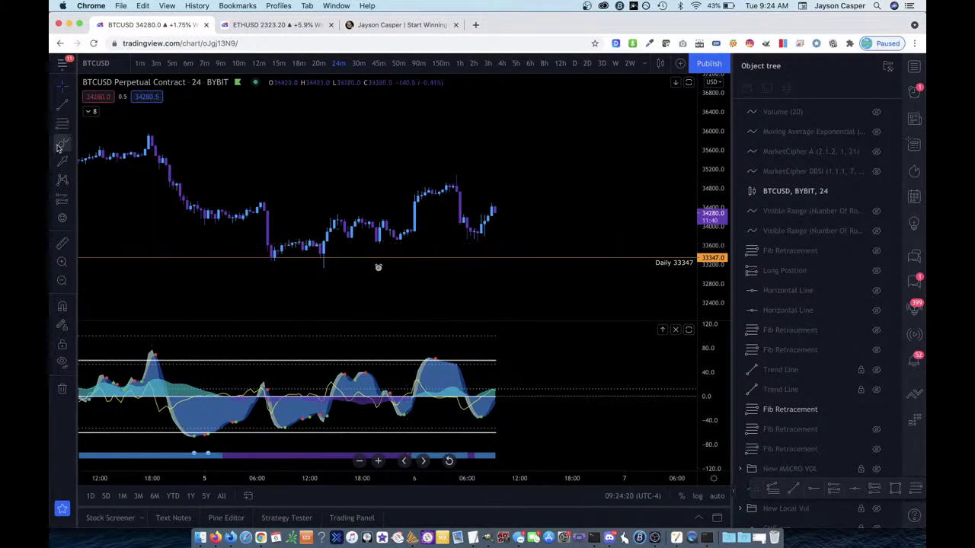
drag(432, 159, 466, 175)
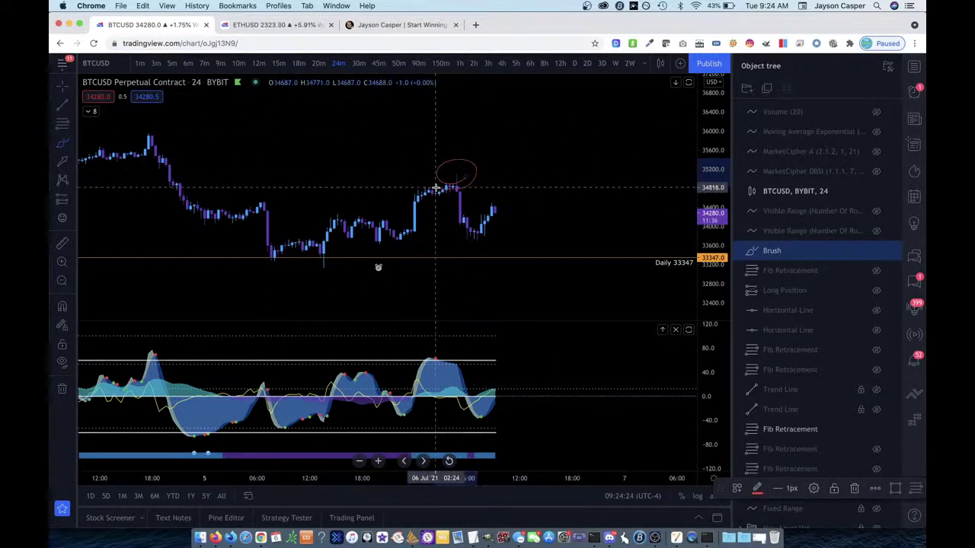
key(BackSpace)
scroll(421, 257, down, 5)
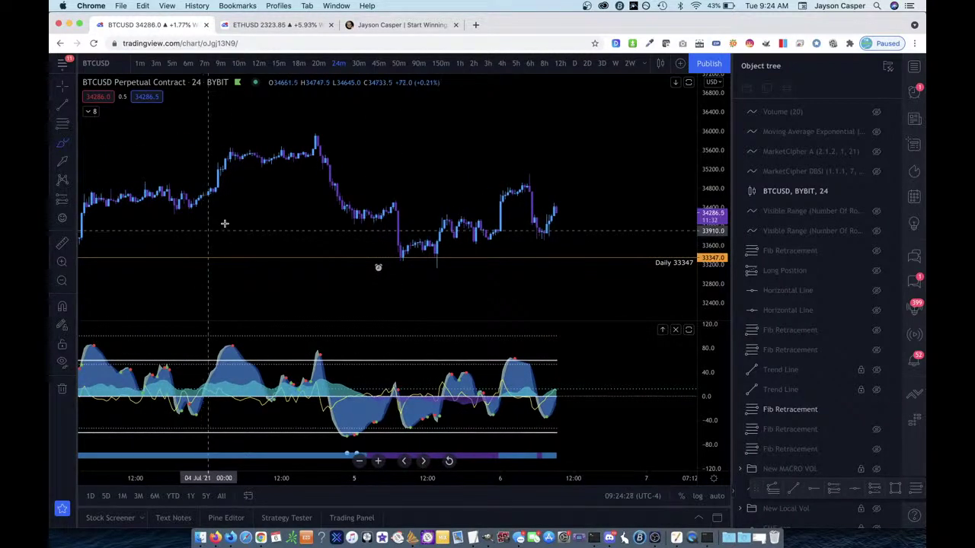
- In the Discord channel, enlarge the posted 15m BTCUSD bearish-divergence screenshot
click(603, 535)
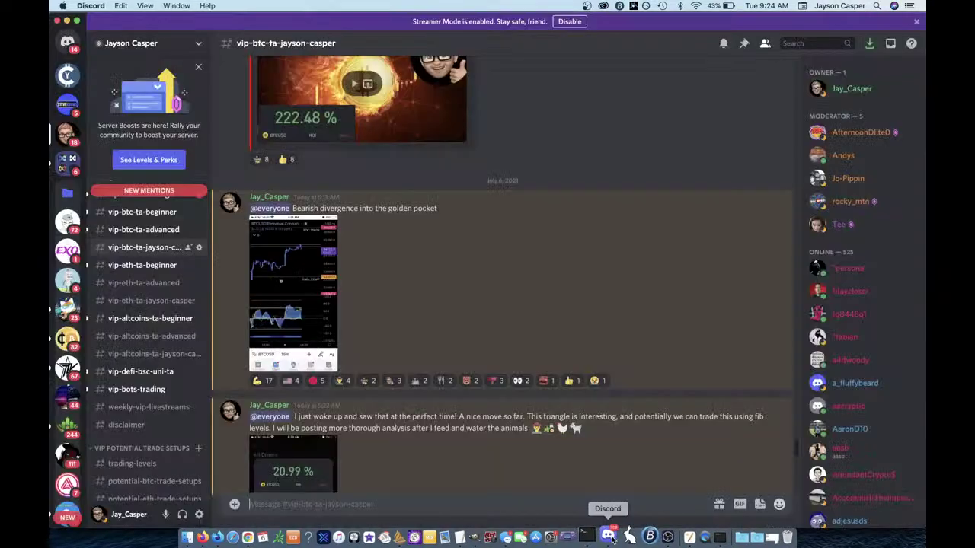
click(294, 263)
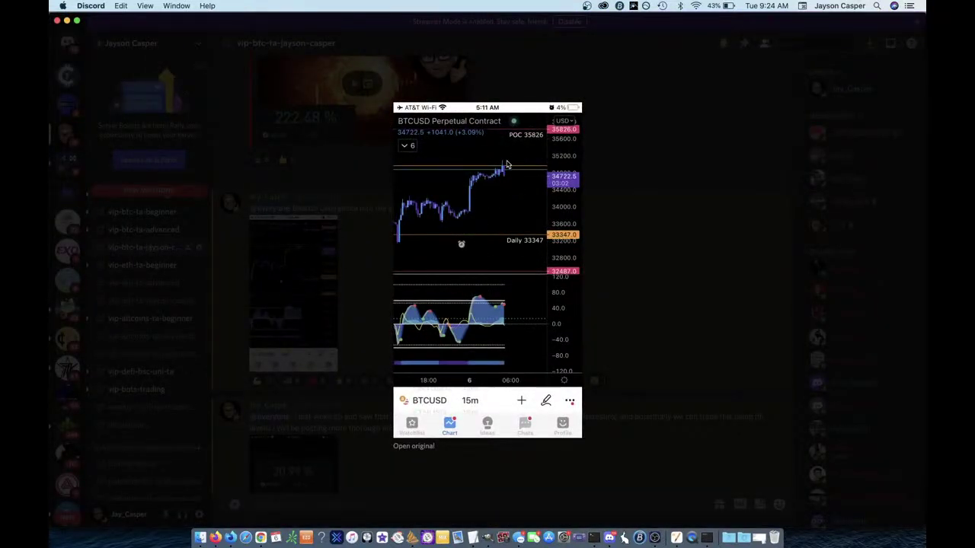
click(637, 211)
- Select the 'Bearish divergence' message line, then view the chart screenshot enlarged again
double_click(306, 209)
click(369, 210)
drag(440, 210, 294, 208)
click(384, 236)
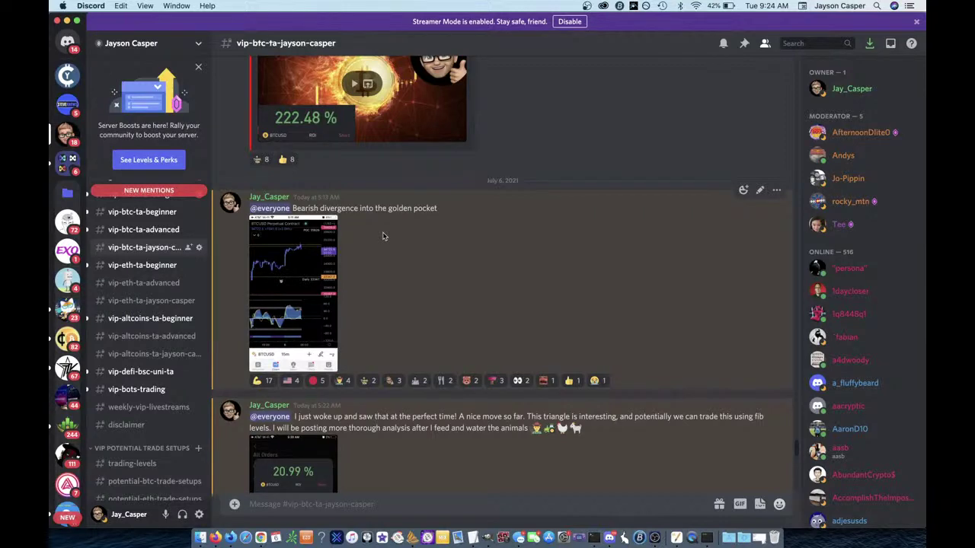
click(294, 278)
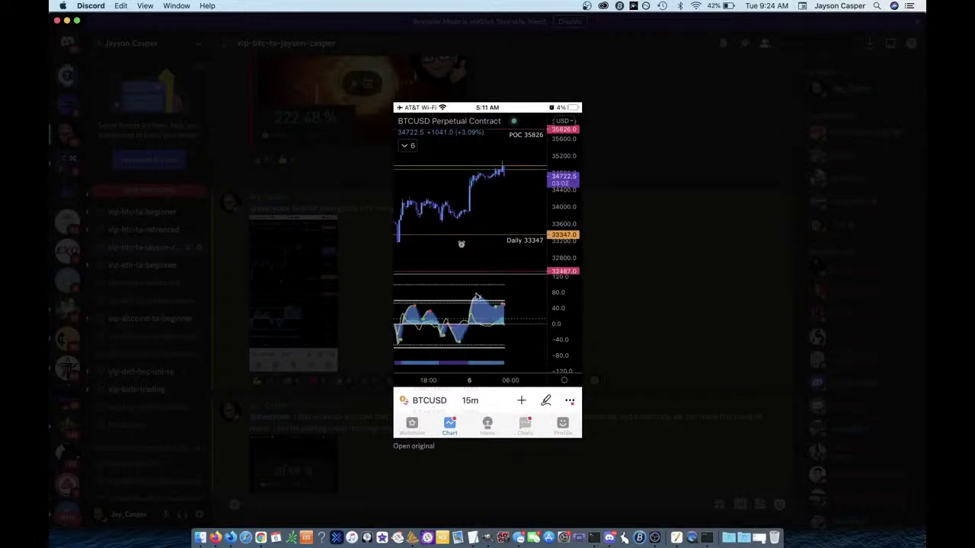
click(644, 298)
scroll(376, 330, down, 4)
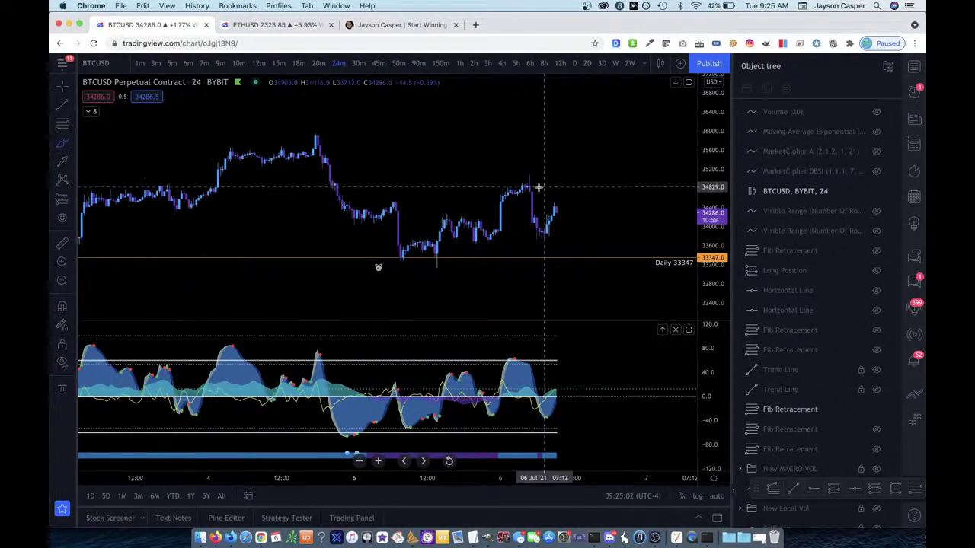
- Remove a stray circle and draw a Fib retracement from the swing high to the low
drag(529, 180, 530, 181)
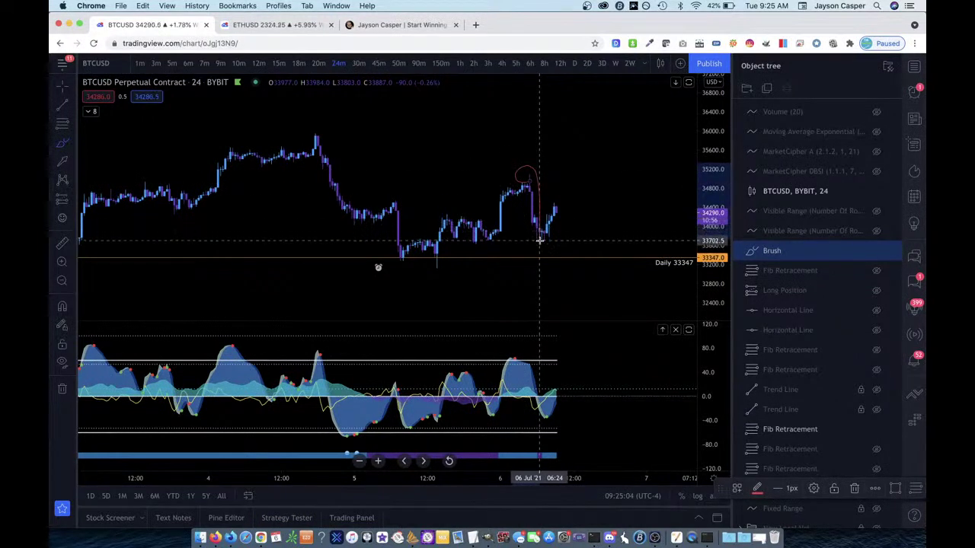
key(Delete)
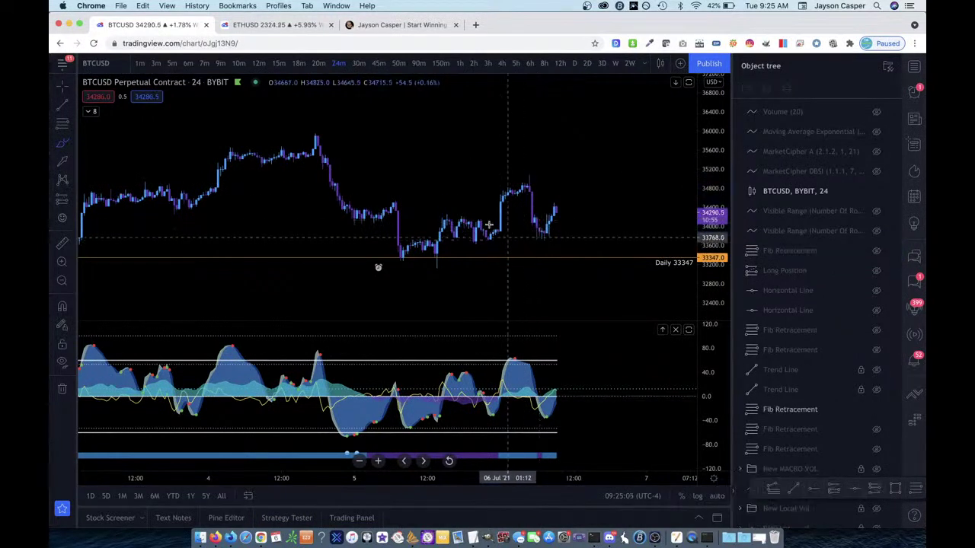
click(63, 123)
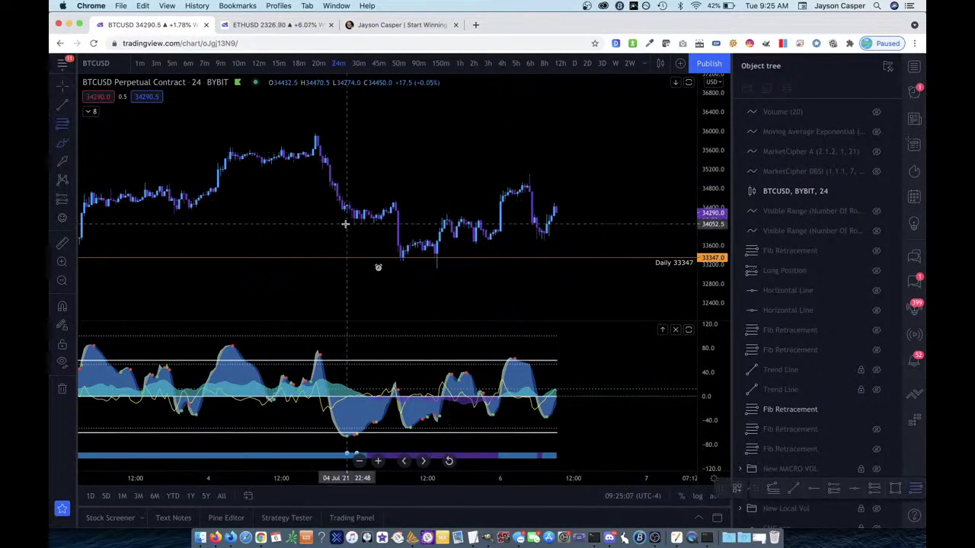
click(342, 133)
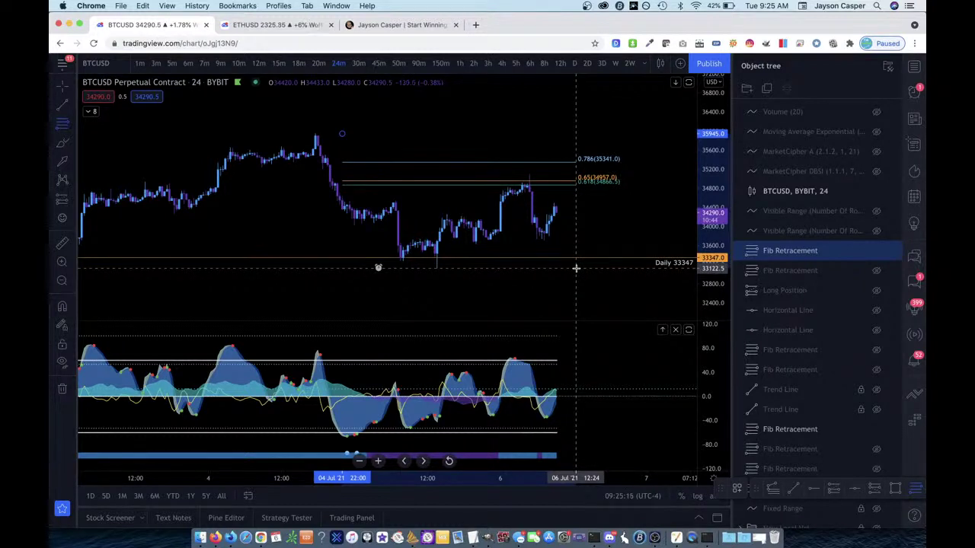
click(576, 268)
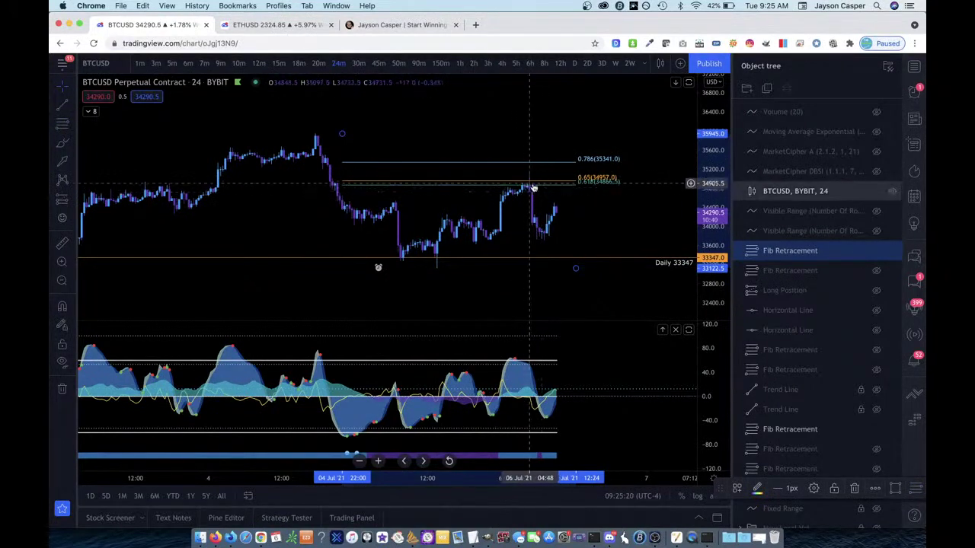
- Switch to 12-minute candles and draw a trend line along rising price highs to 34954
click(259, 63)
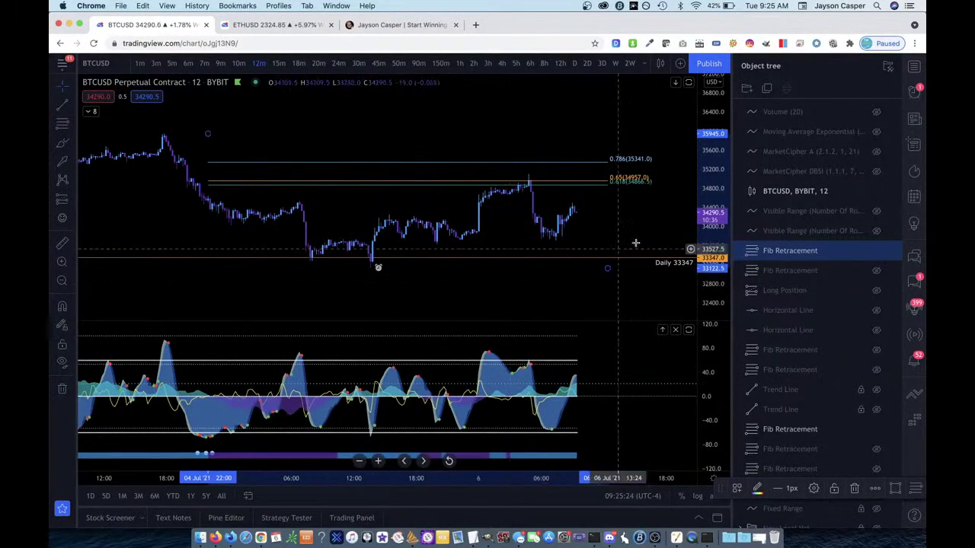
scroll(595, 233, up, 2)
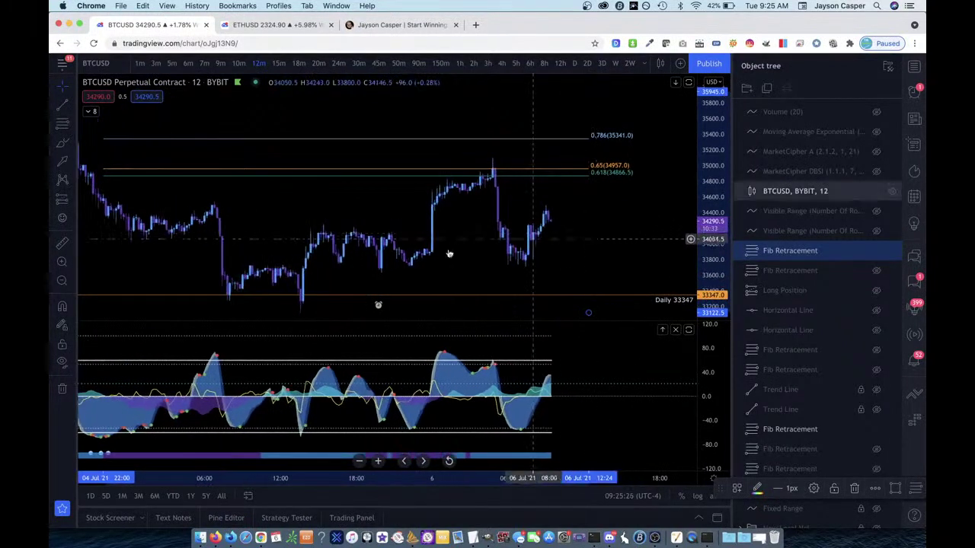
click(435, 198)
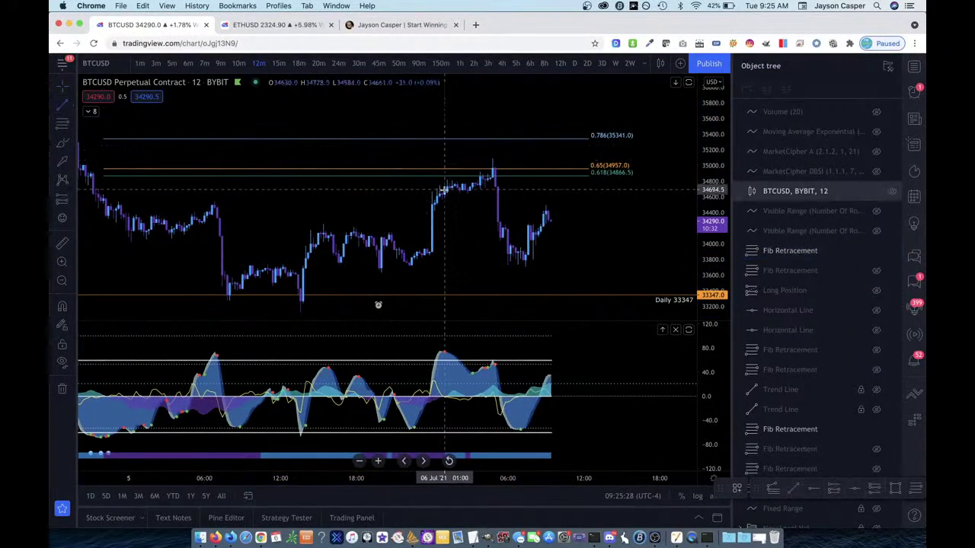
click(454, 193)
drag(455, 193, 493, 170)
click(63, 106)
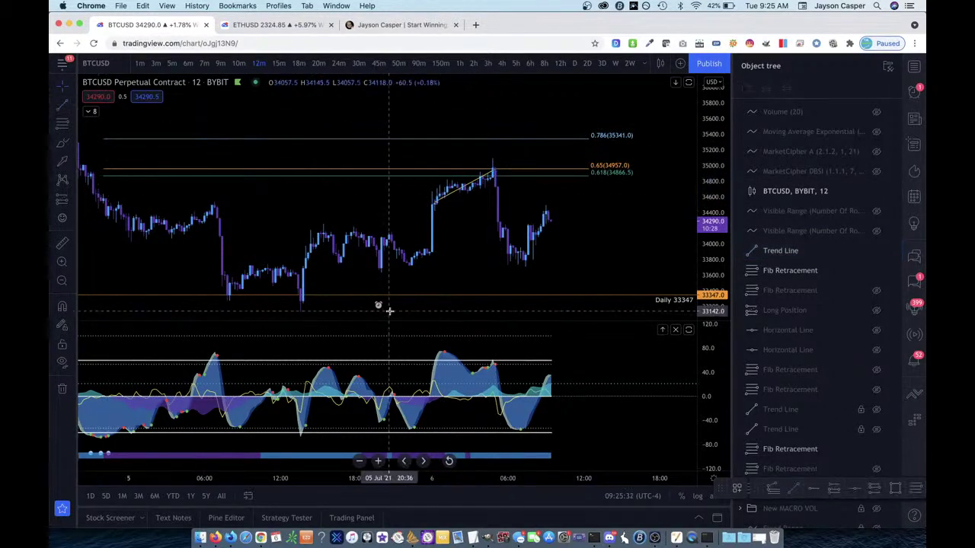
- Draw a falling trend line across the oscillator peaks, undoing the extra second oscillator line
click(444, 352)
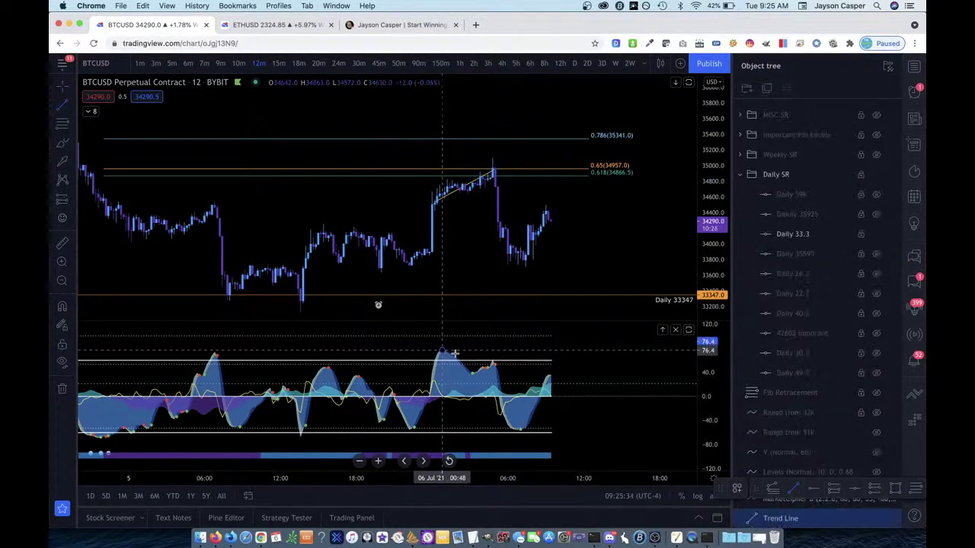
click(493, 365)
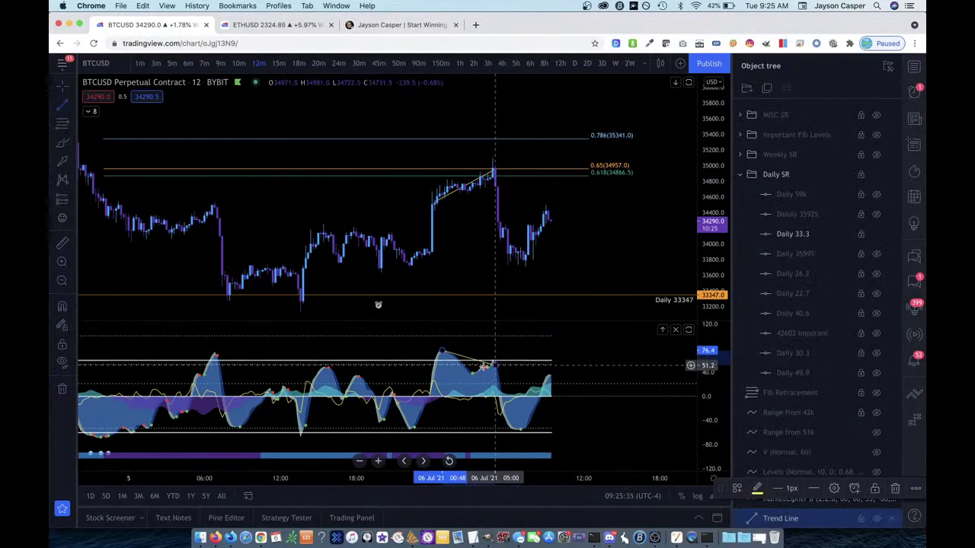
click(62, 107)
click(435, 381)
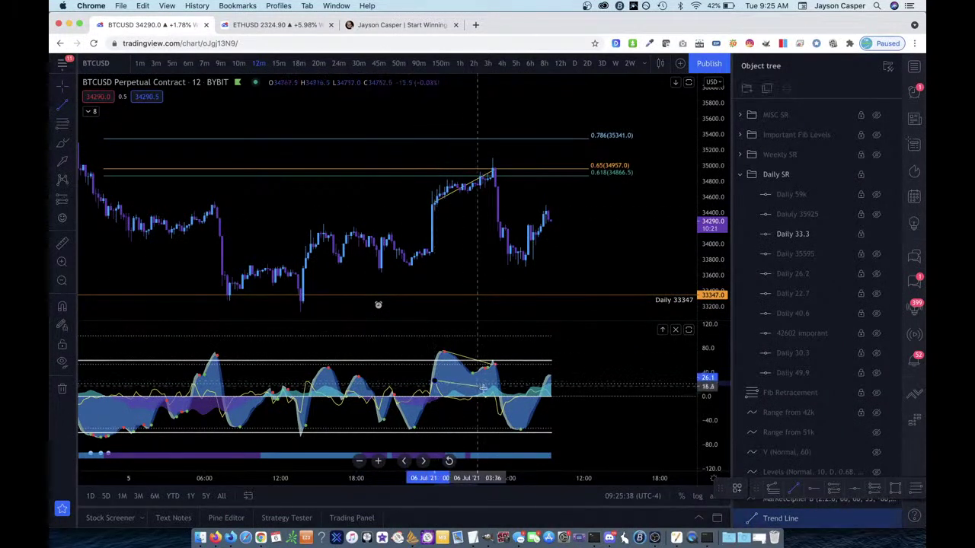
click(493, 393)
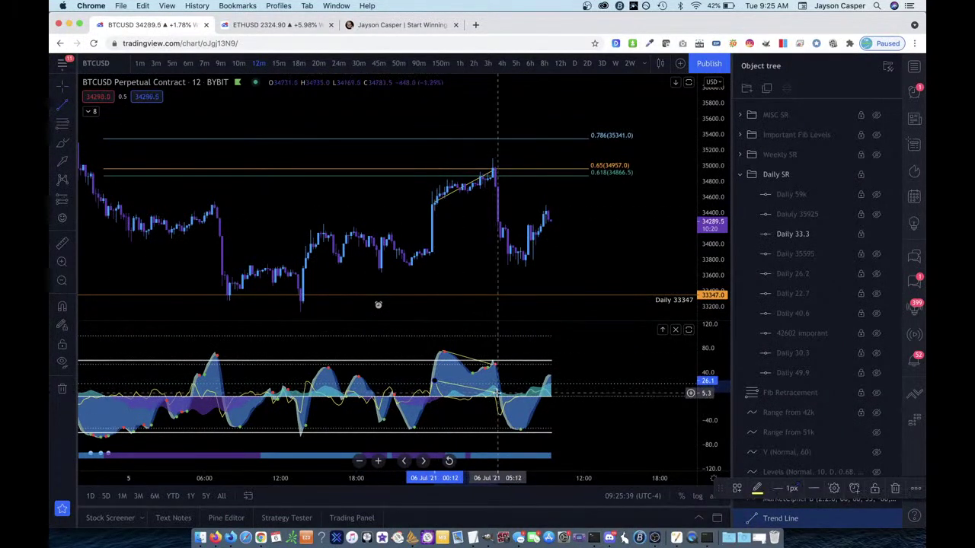
click(586, 392)
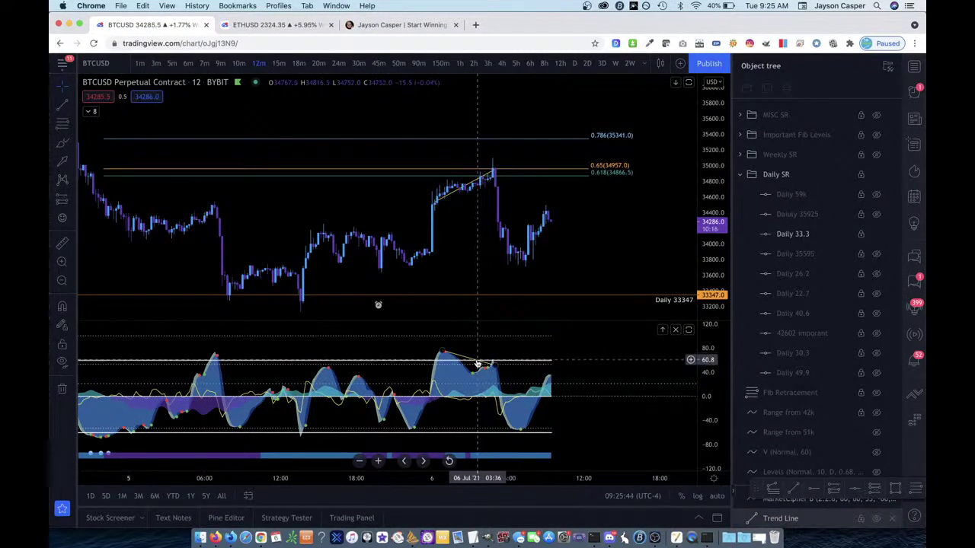
key(super+z)
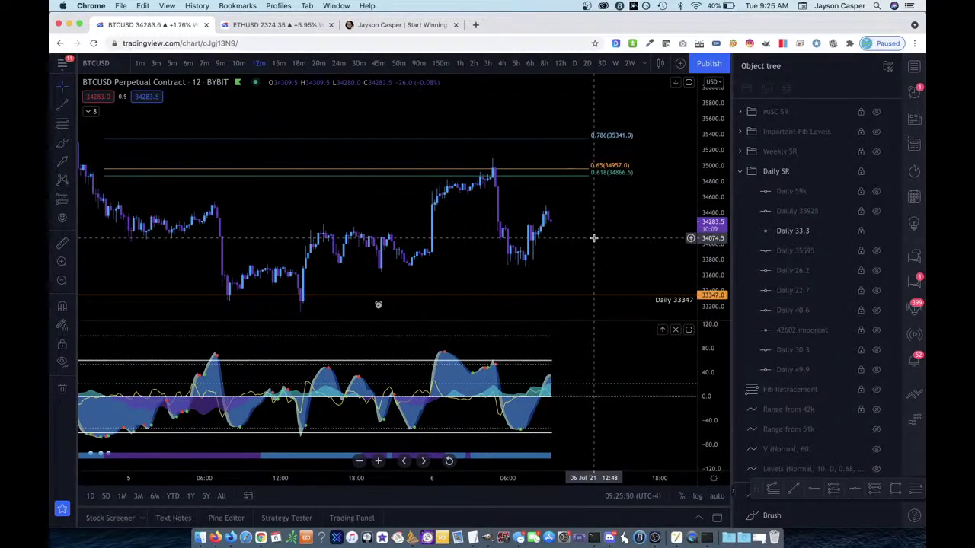
- Flip the BTCUSD chart through 4-hour and daily candles, ending zoomed in on 1-hour
click(502, 63)
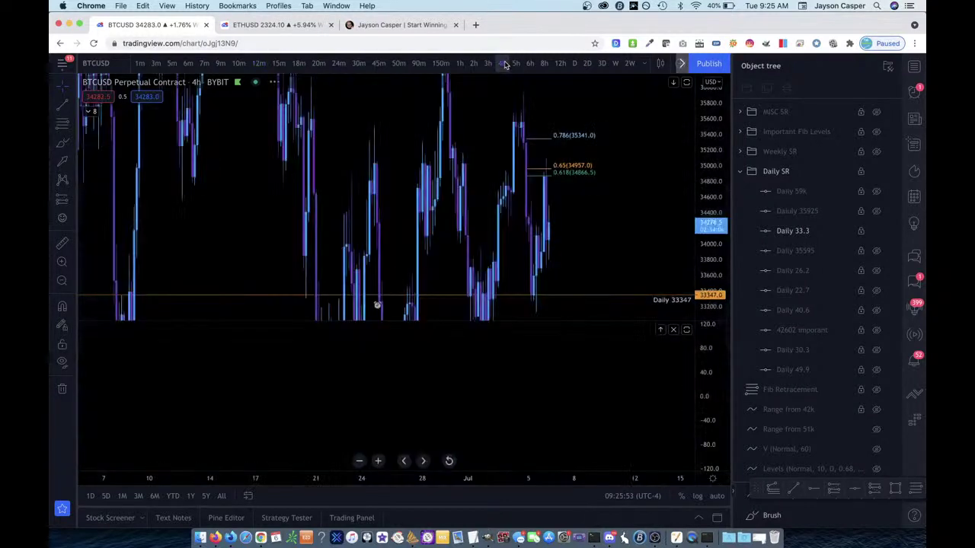
click(449, 461)
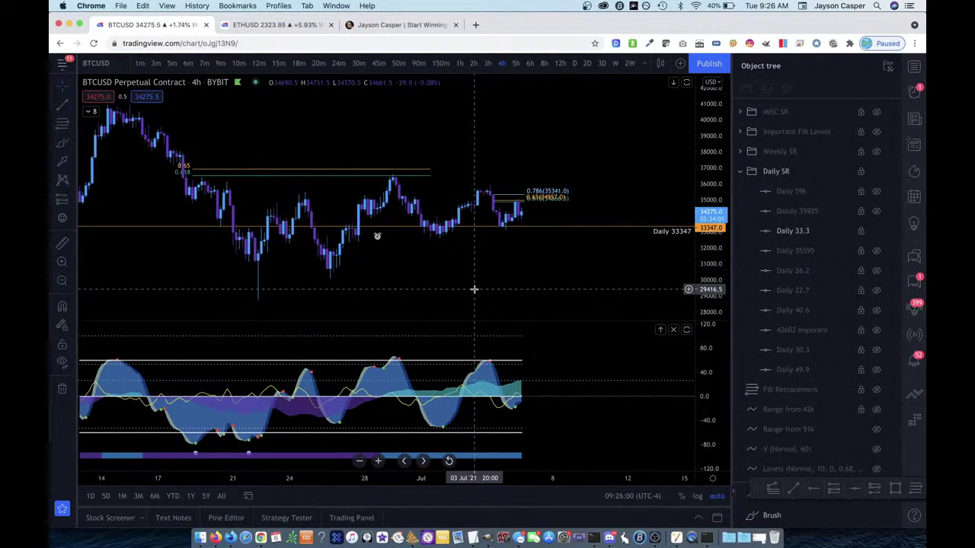
scroll(549, 265, up, 2)
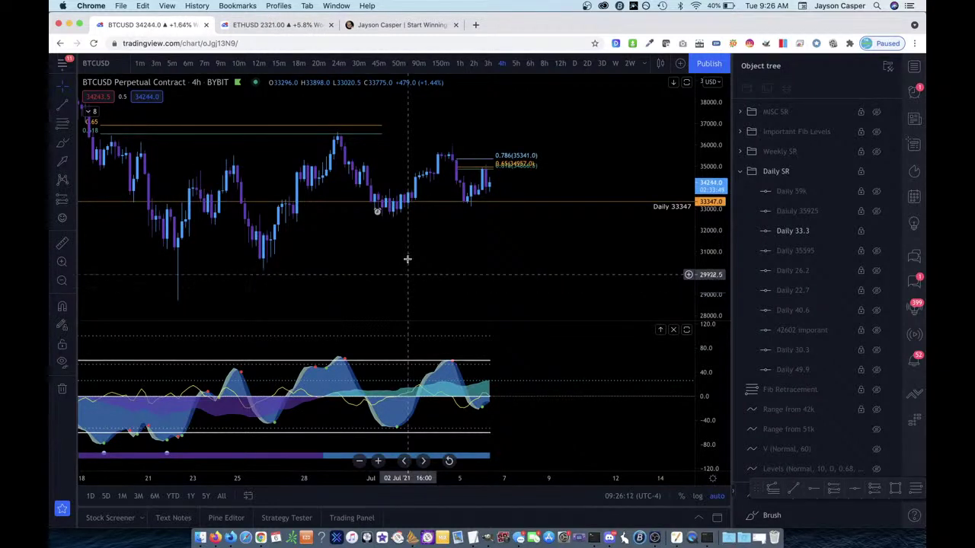
click(576, 66)
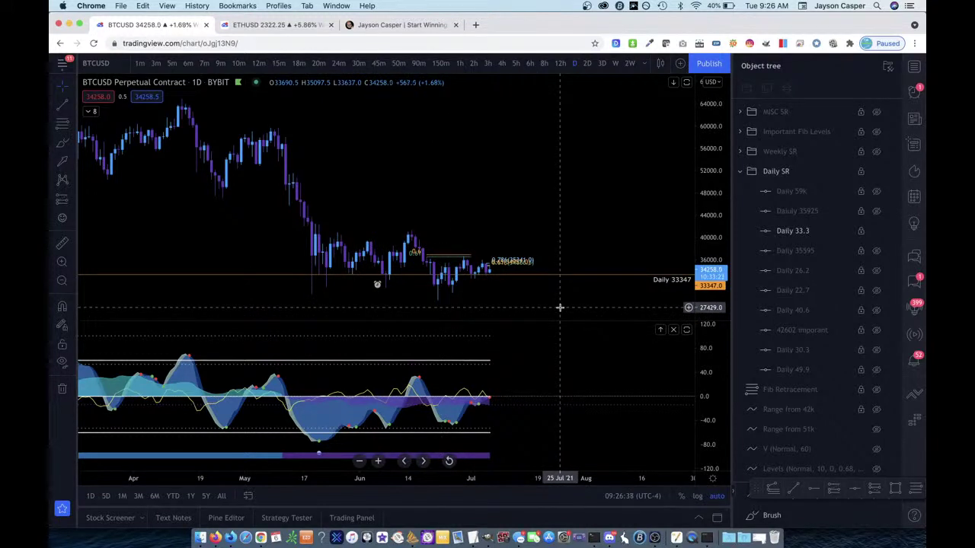
click(464, 63)
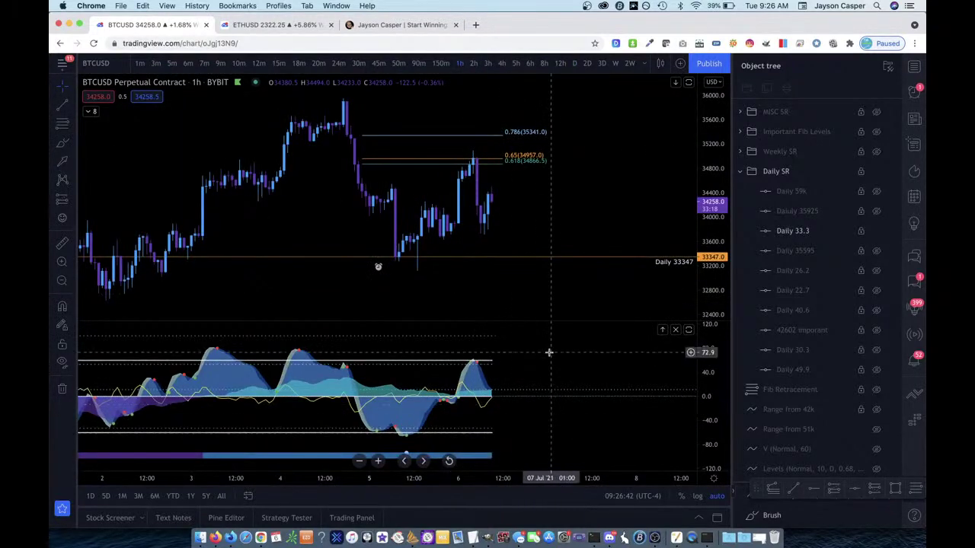
scroll(548, 351, up, 2)
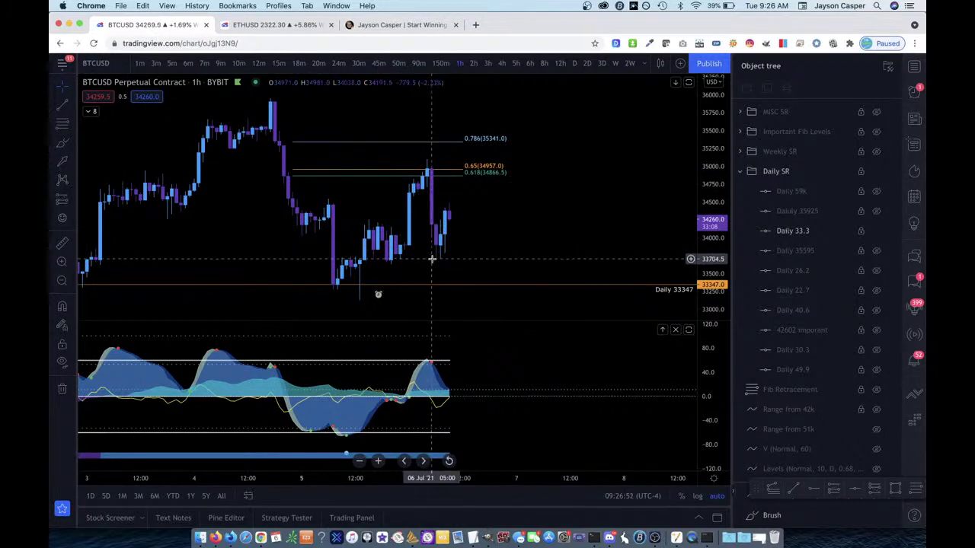
- Open Discord's potential-btc-trade-setups channel and enlarge the BTCUSD 3-minute trade-setup chart
click(605, 538)
scroll(166, 388, down, 4)
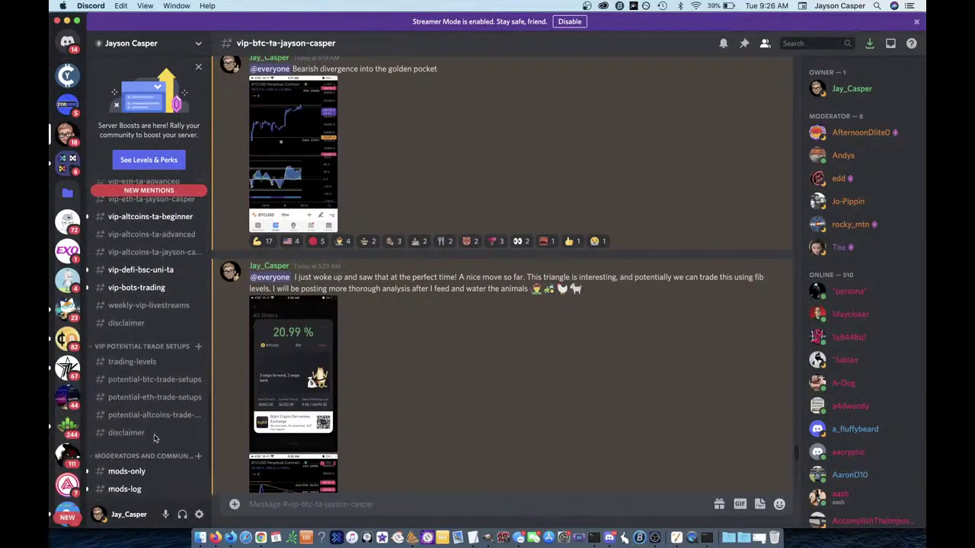
click(180, 380)
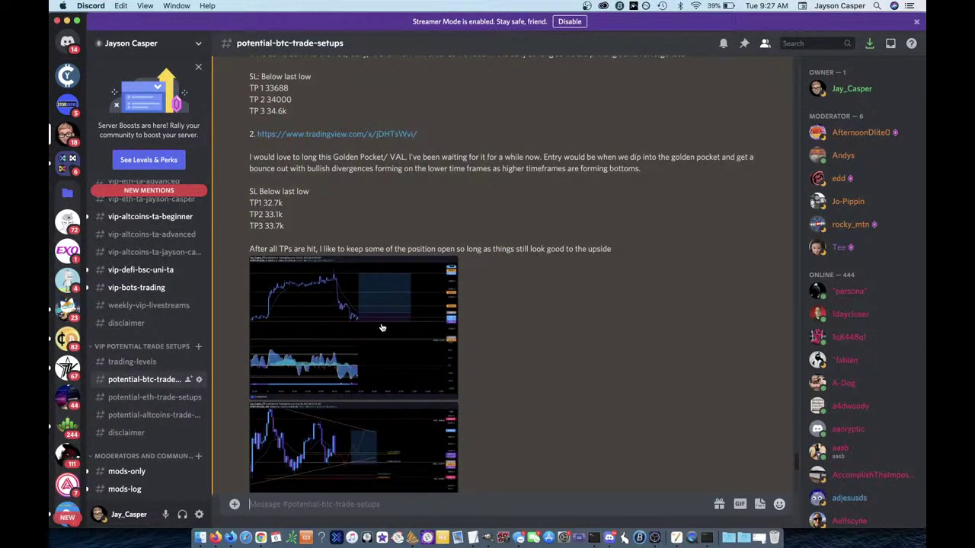
click(382, 327)
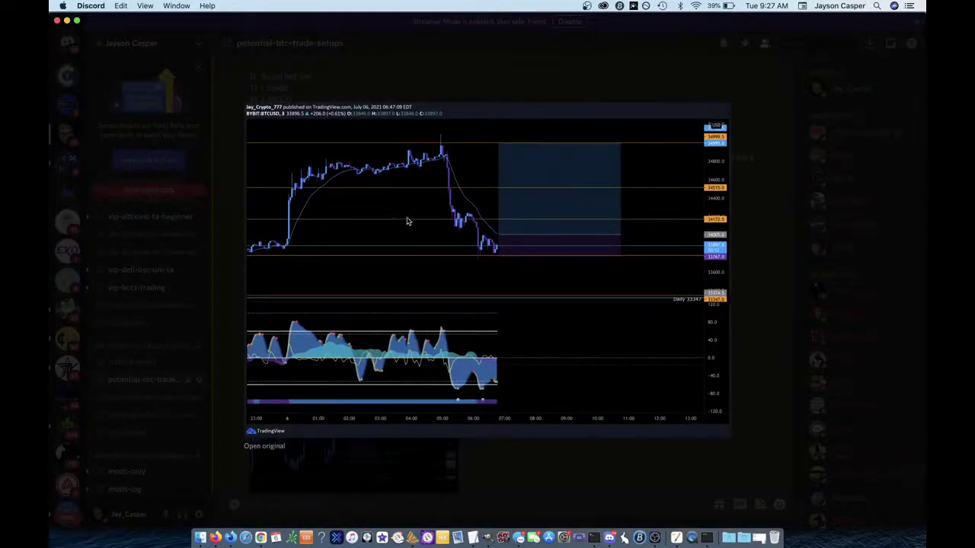
click(518, 87)
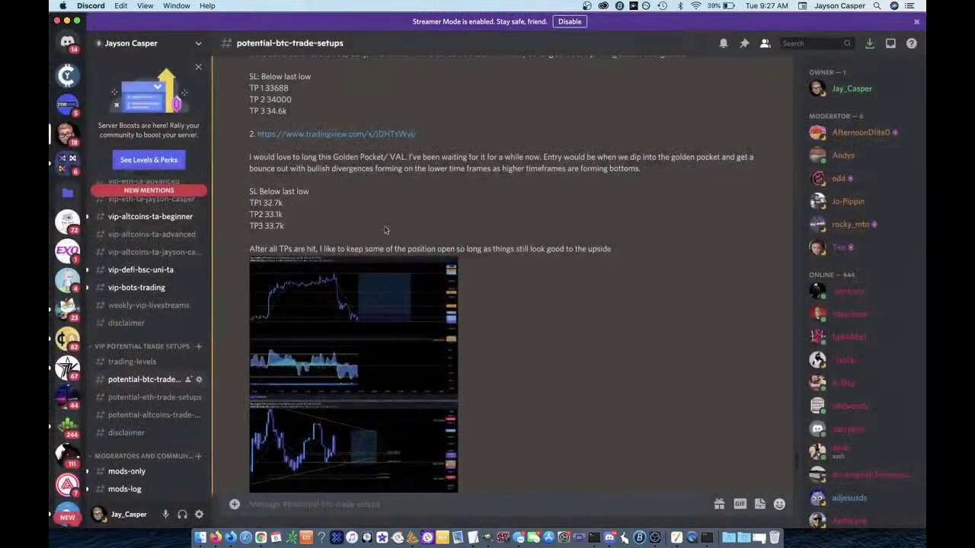
scroll(303, 143, up, 5)
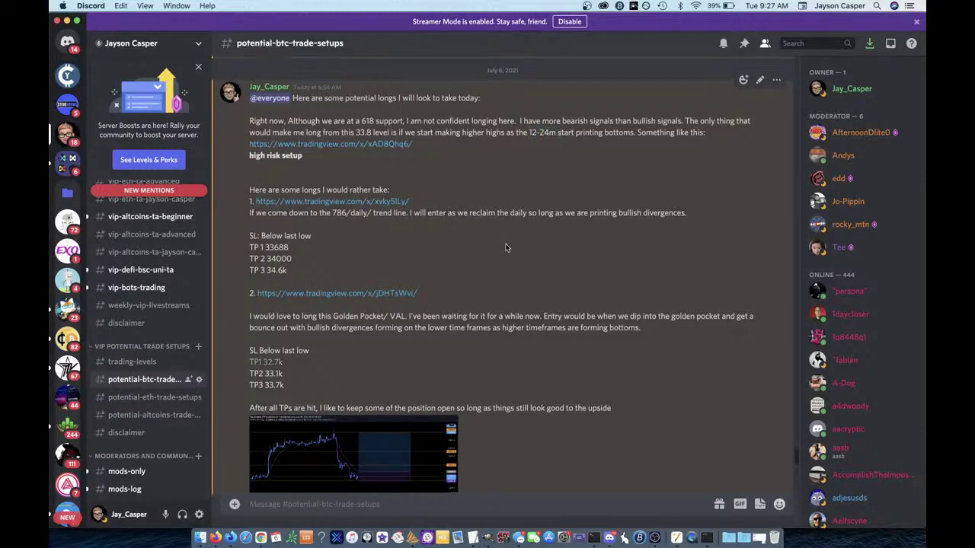
scroll(502, 219, down, 3)
click(379, 354)
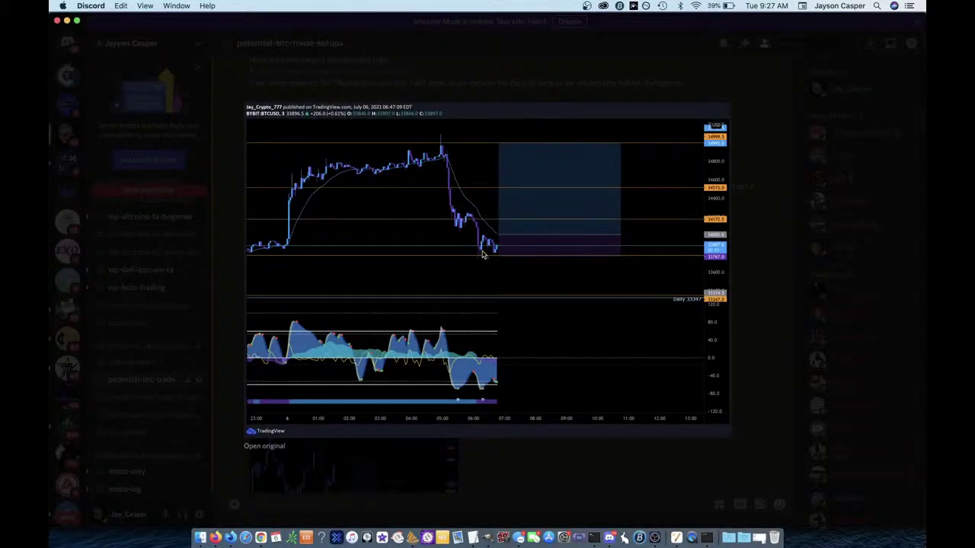
- Draw a Fib retracement on the hourly chart from the recent low, giving 0.618 at 33869 and 0.786 at 33537
click(261, 536)
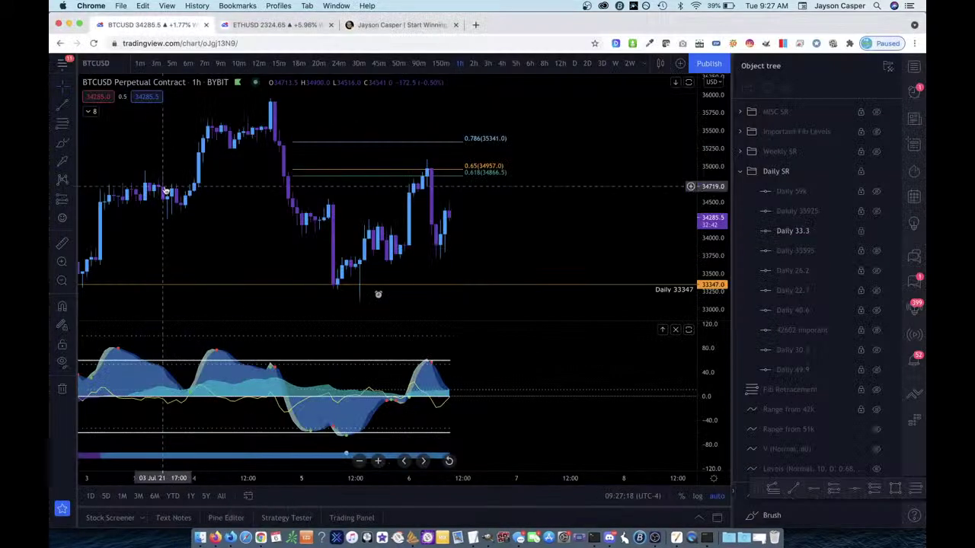
click(63, 123)
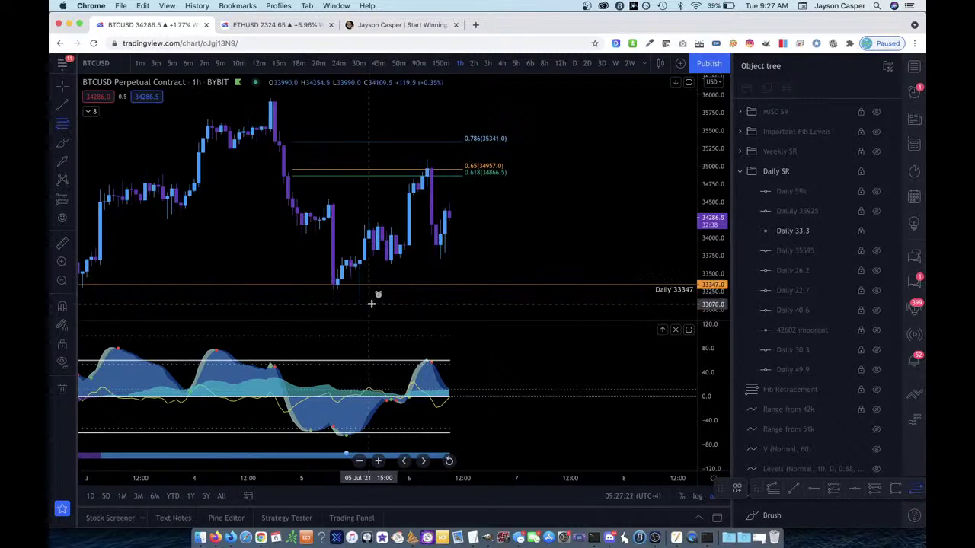
mouse_move(373, 301)
mouse_down()
mouse_move(446, 163)
mouse_move(480, 160)
mouse_up()
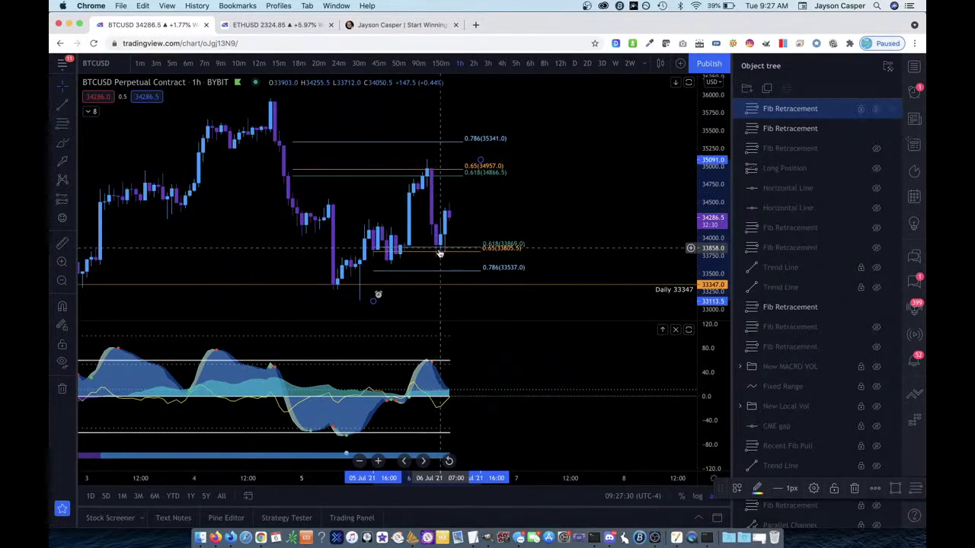
scroll(447, 259, up, 2)
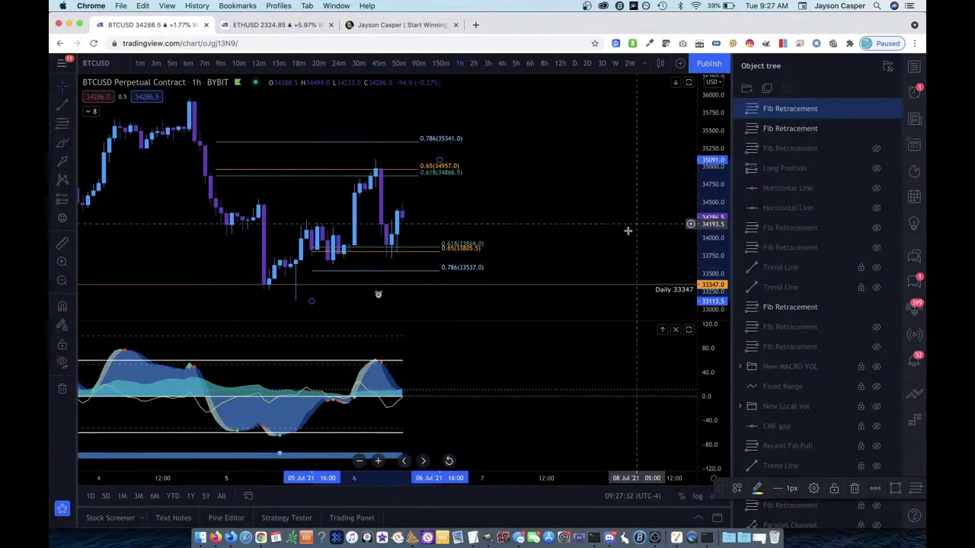
drag(620, 233, 652, 233)
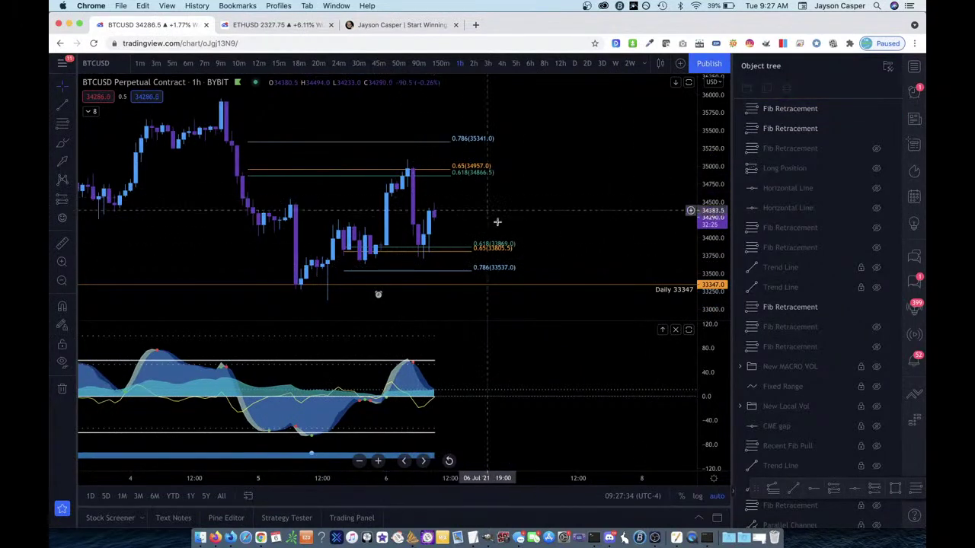
- Scroll down to the TP1-hit post and enlarge its phone chart screenshot
click(609, 538)
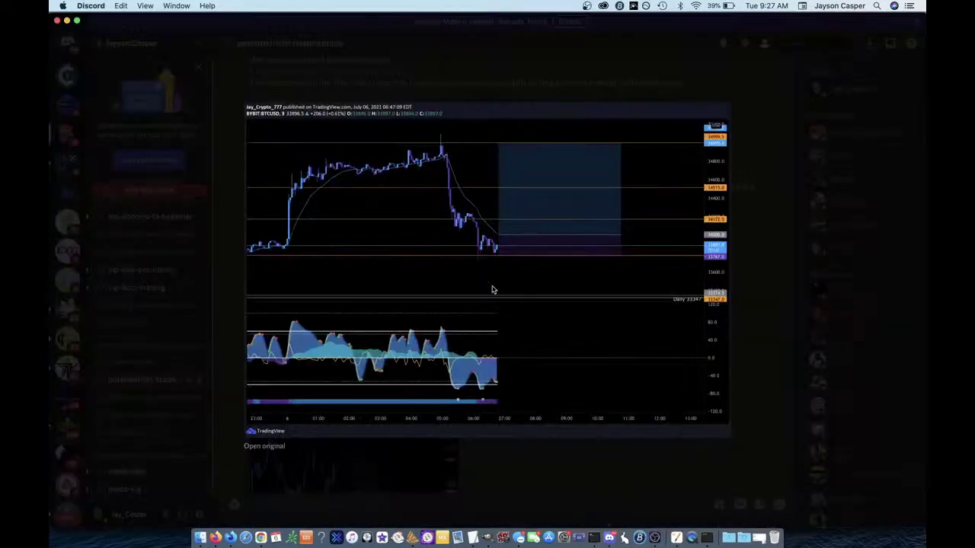
click(535, 450)
scroll(533, 450, down, 5)
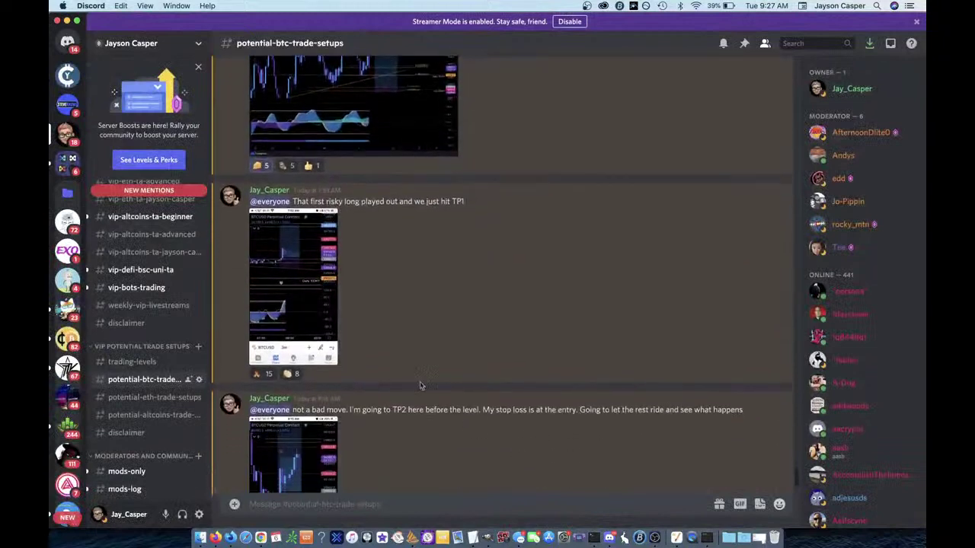
scroll(340, 303, down, 3)
click(307, 352)
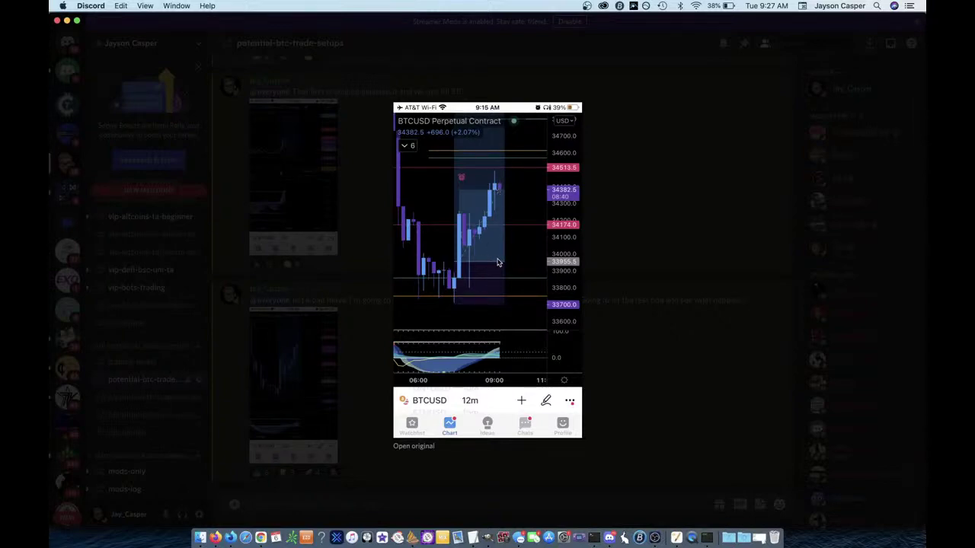
click(655, 243)
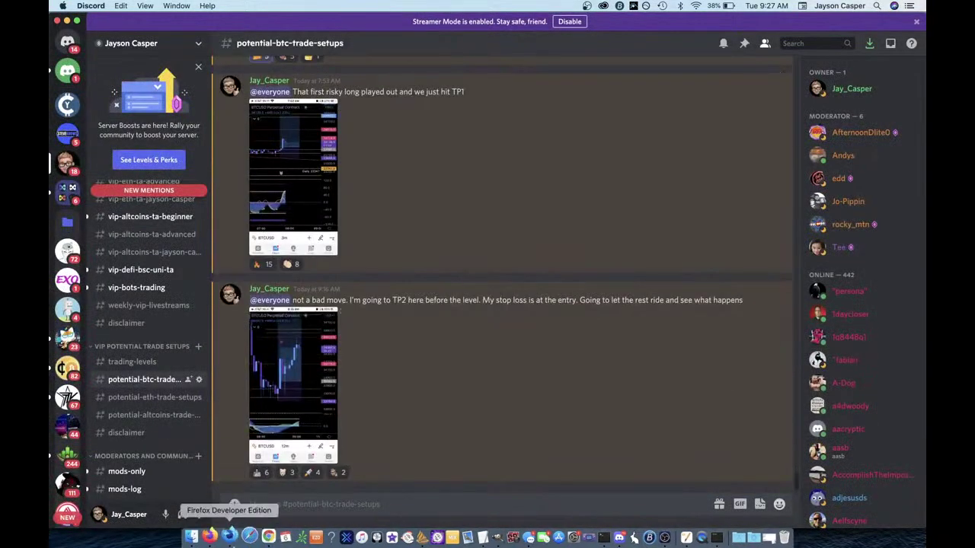
- Return to the TradingView BTCUSD chart, then open a new Chrome tab on Google
click(267, 537)
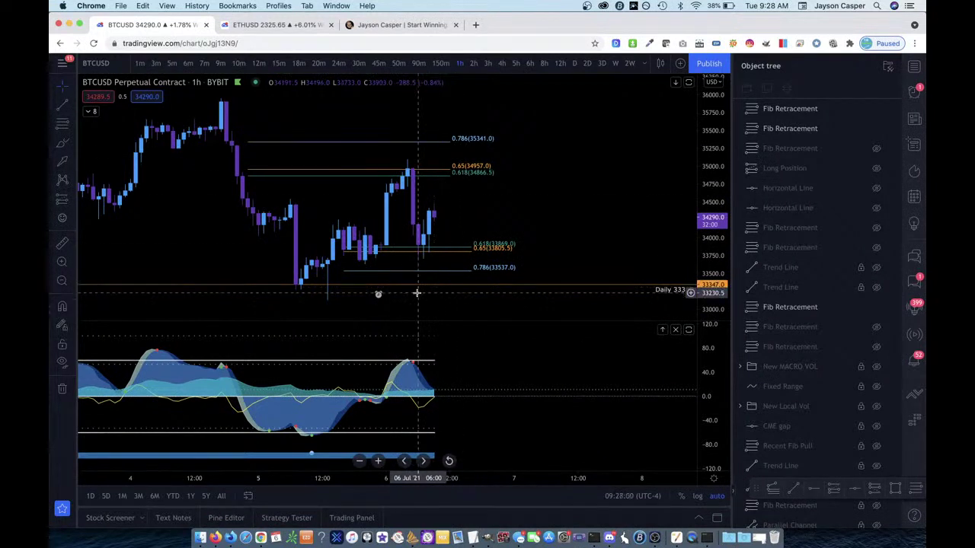
click(475, 26)
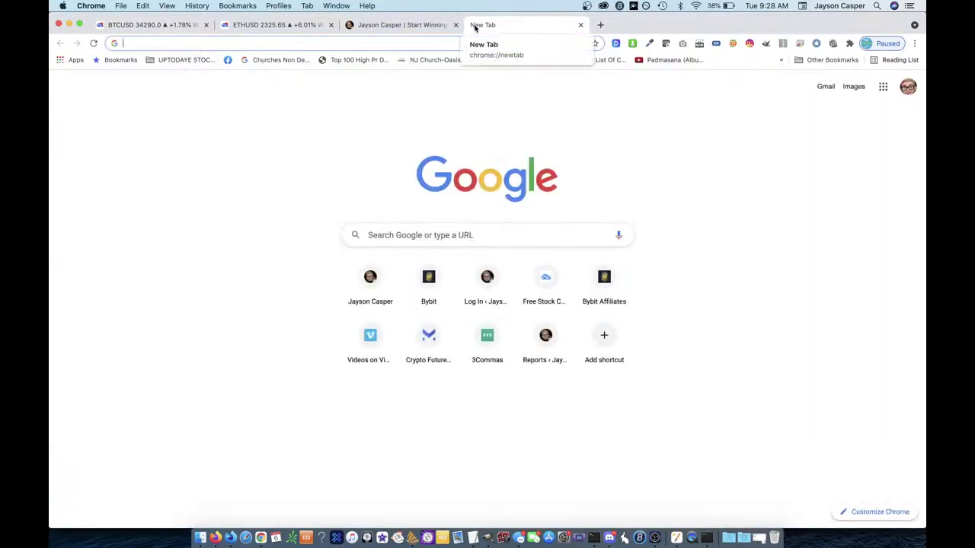
- Search Google Images for 'salted meat meme', preview the first image, then return to BTCUSD
text(sal)
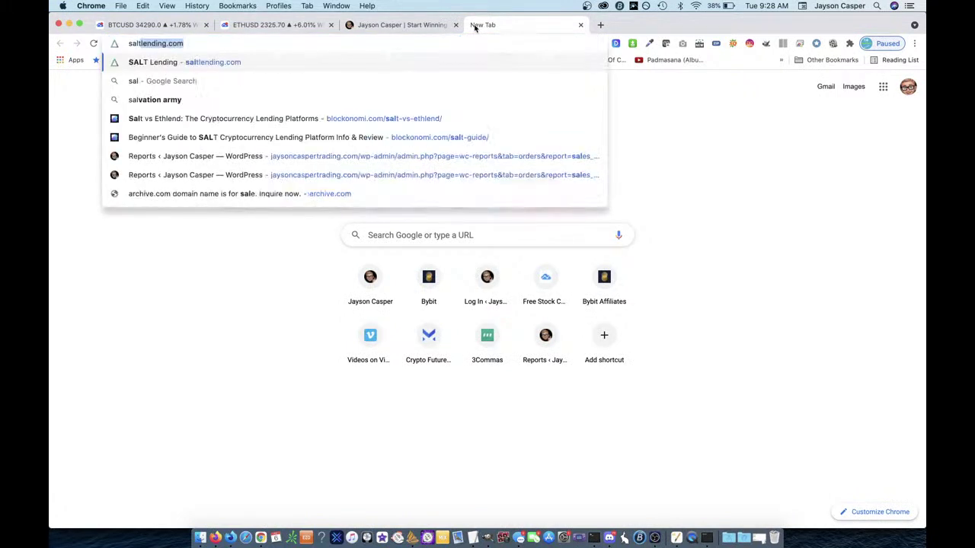
text(ted meat meme)
key(Return)
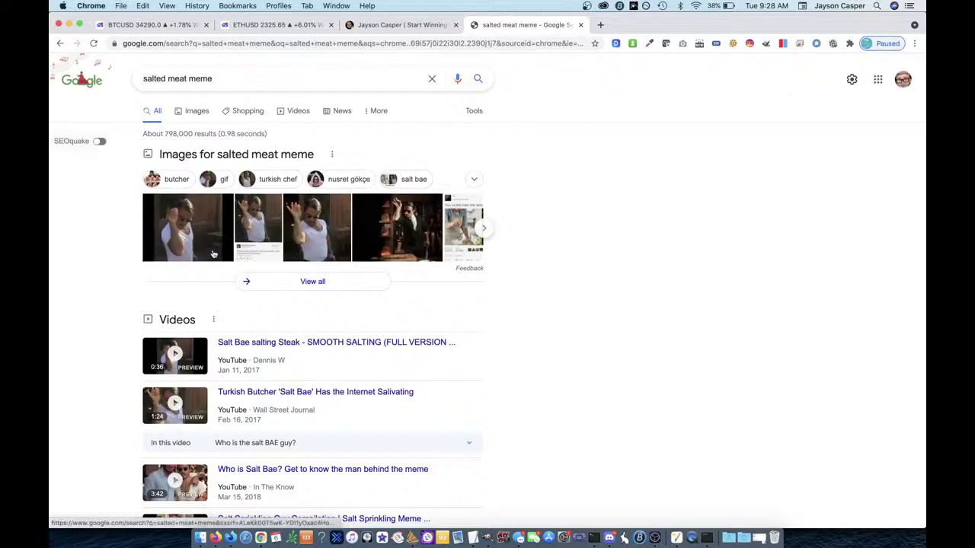
click(318, 221)
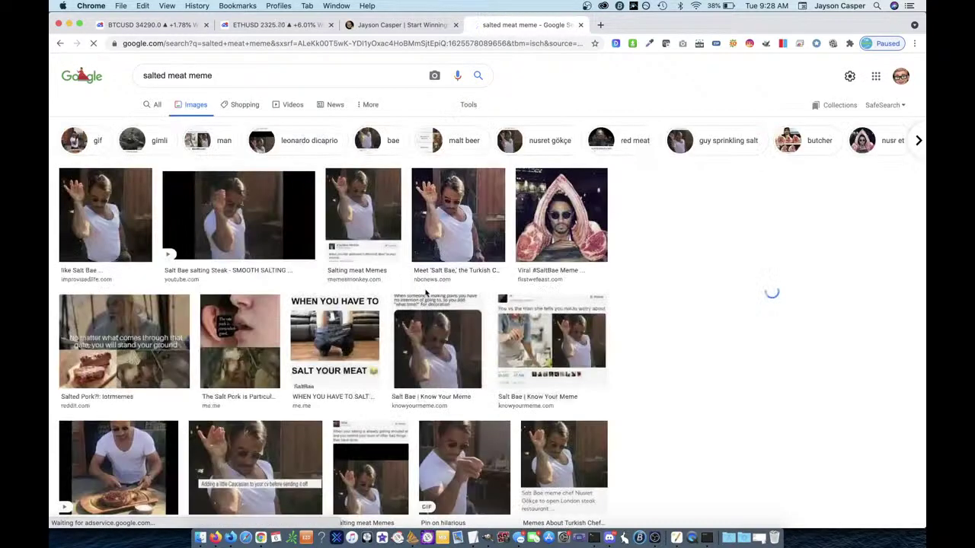
click(104, 214)
scroll(743, 280, up, 5)
scroll(743, 280, right, 3)
scroll(743, 280, up, 2)
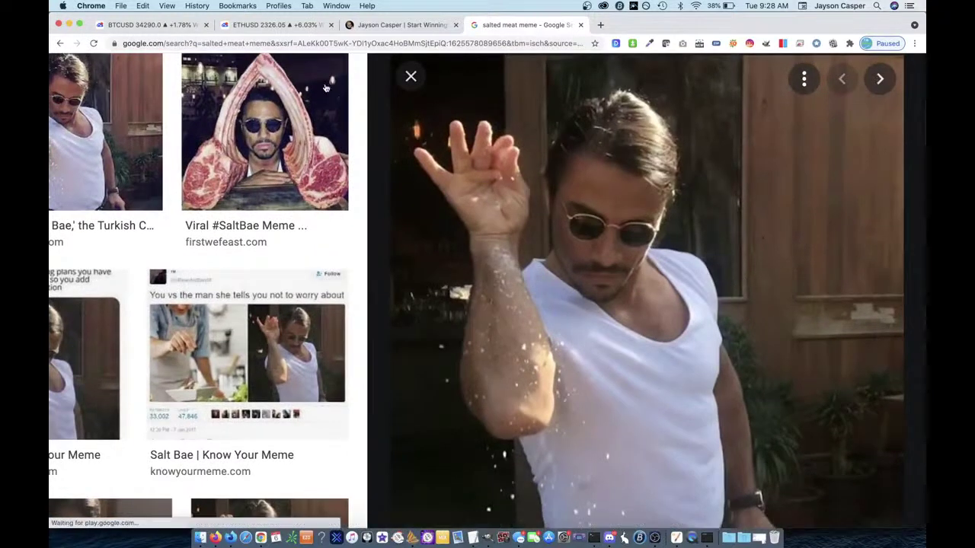
click(152, 25)
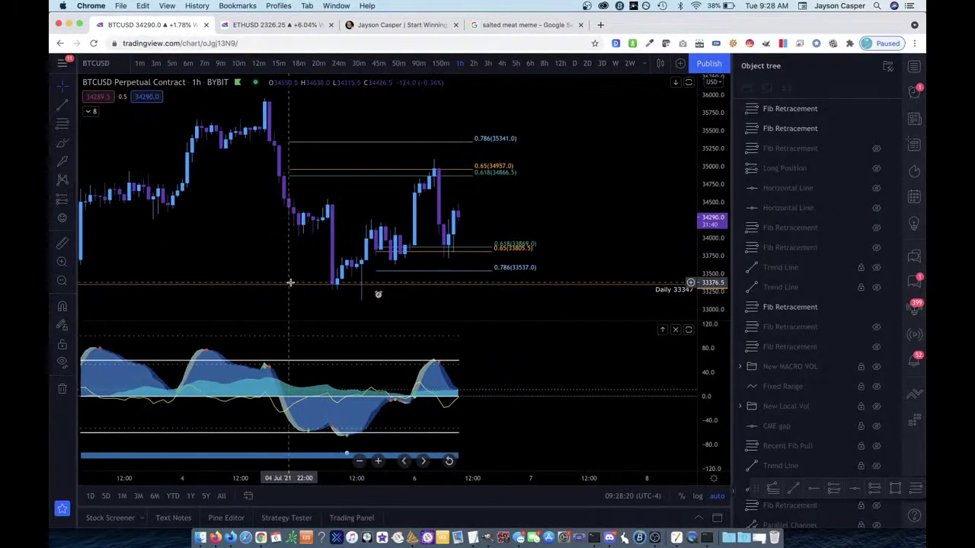
click(66, 145)
mouse_move(344, 310)
mouse_down()
mouse_move(250, 170)
mouse_move(253, 158)
mouse_move(331, 134)
mouse_move(337, 166)
mouse_move(374, 122)
mouse_move(448, 136)
mouse_move(436, 205)
mouse_move(345, 312)
mouse_up()
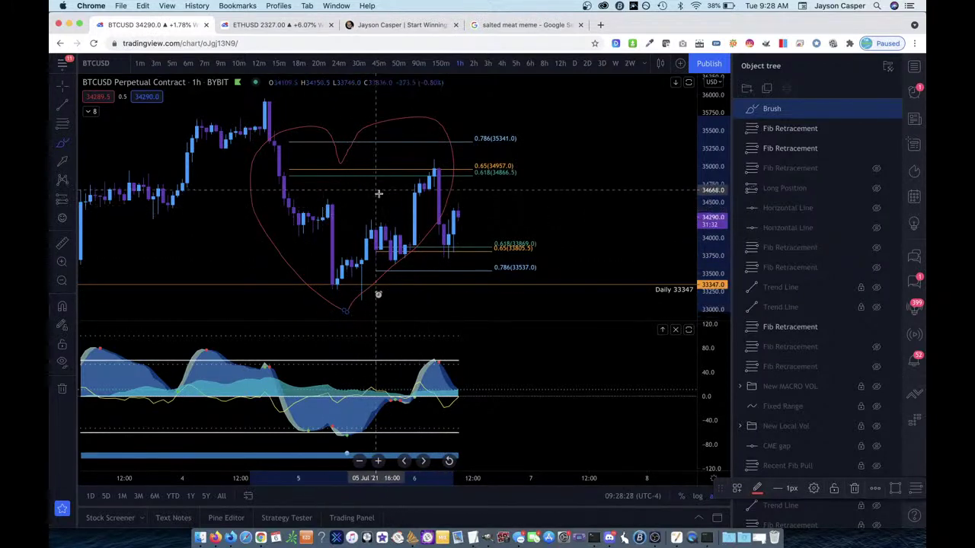
mouse_move(379, 191)
mouse_down()
mouse_move(315, 203)
mouse_move(384, 210)
mouse_up()
key(Delete)
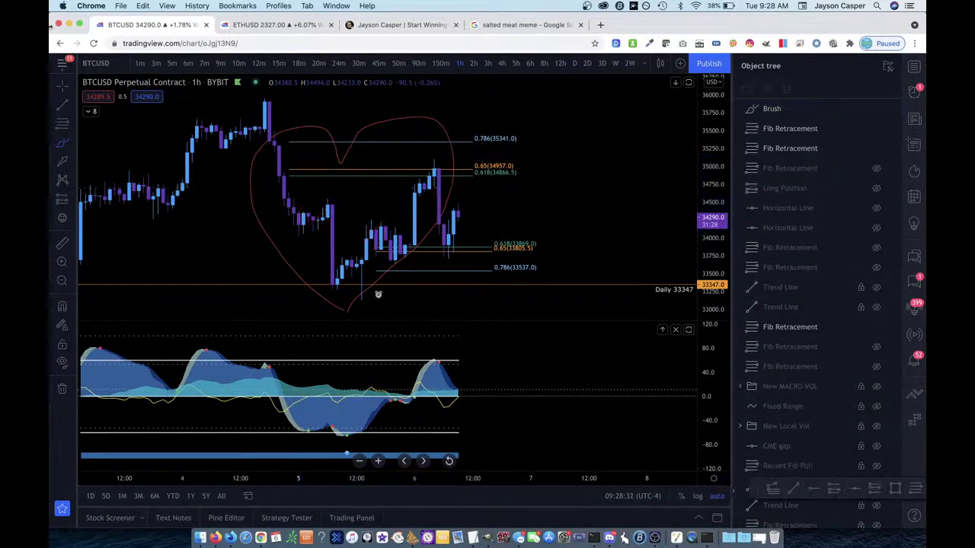
click(329, 135)
key(Delete)
scroll(518, 202, down, 2)
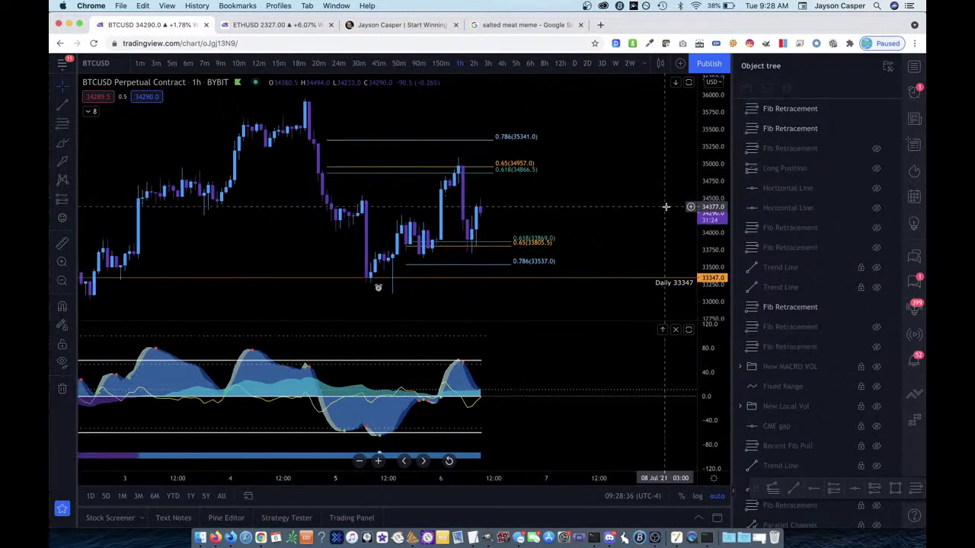
drag(706, 187, 709, 217)
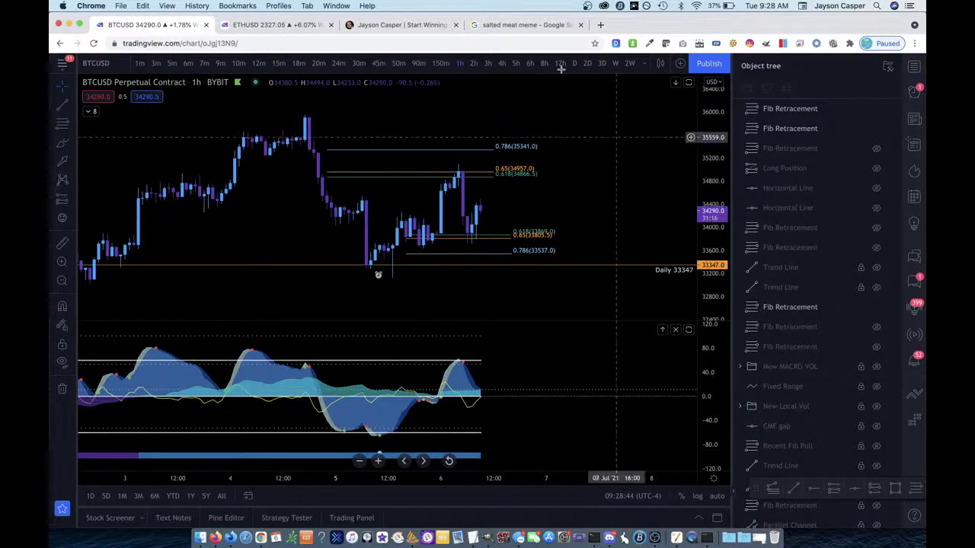
- Switch BTCUSD to 4-hour candles, unhide the hidden trend line and widen the price range
click(502, 64)
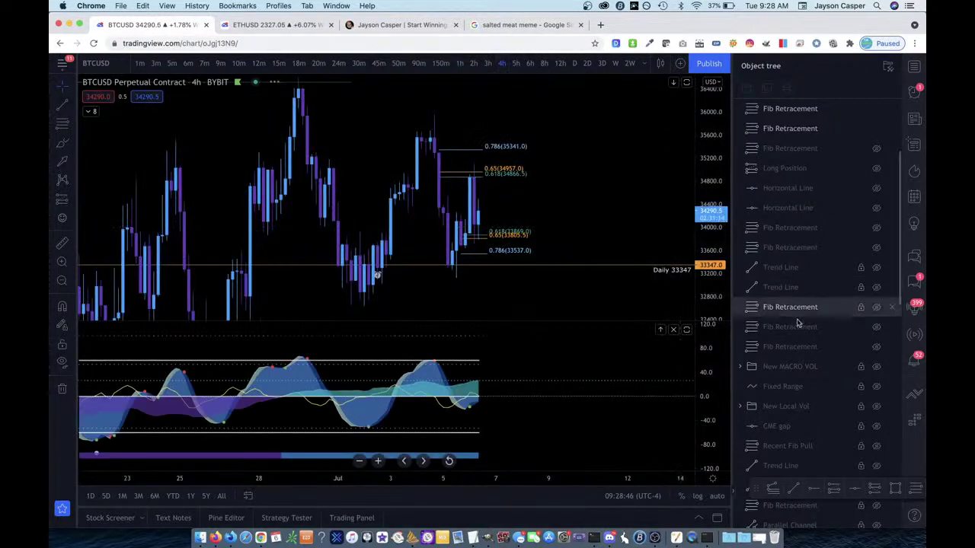
click(876, 269)
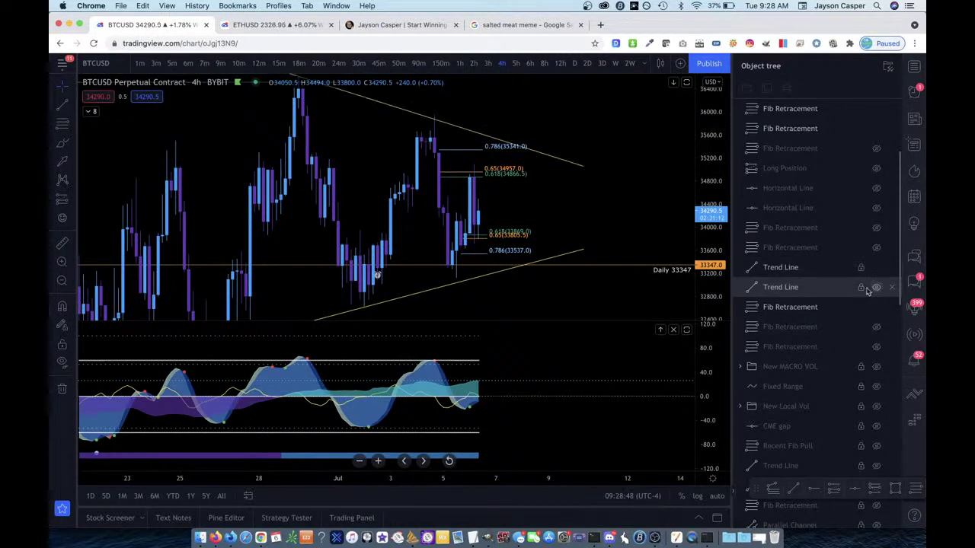
drag(712, 178, 722, 241)
scroll(626, 246, up, 2)
scroll(603, 275, down, 3)
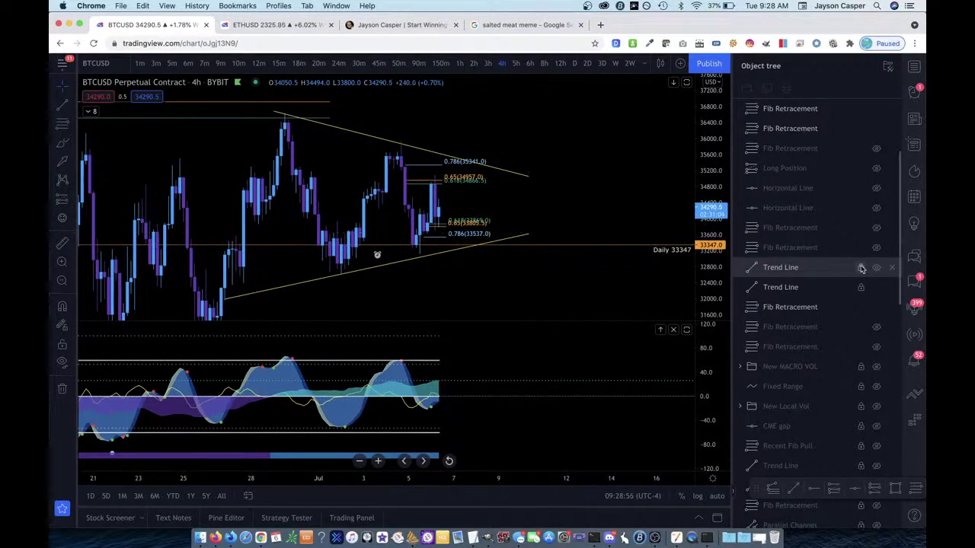
- Compress the price scale and pan so the converging triangle sits centred in view
click(528, 235)
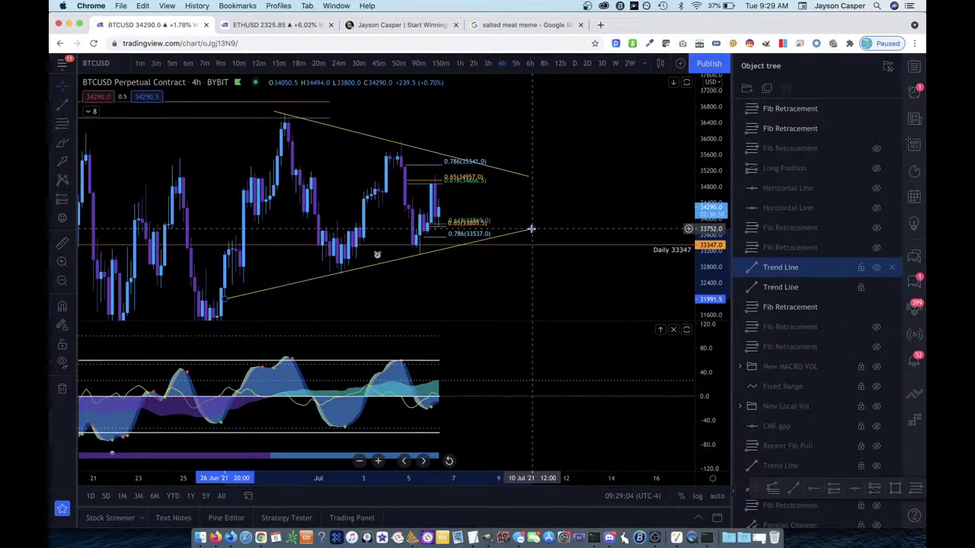
click(531, 228)
click(582, 187)
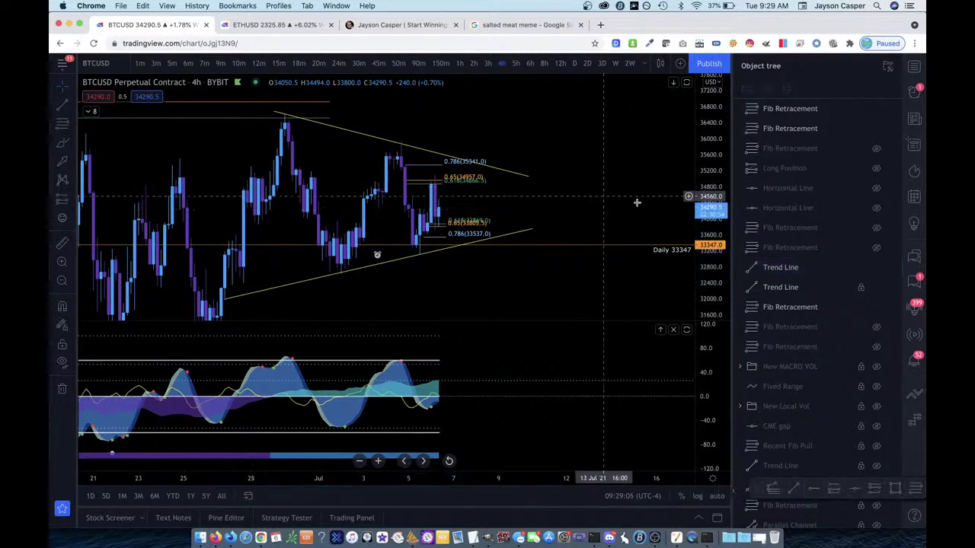
scroll(632, 211, down, 2)
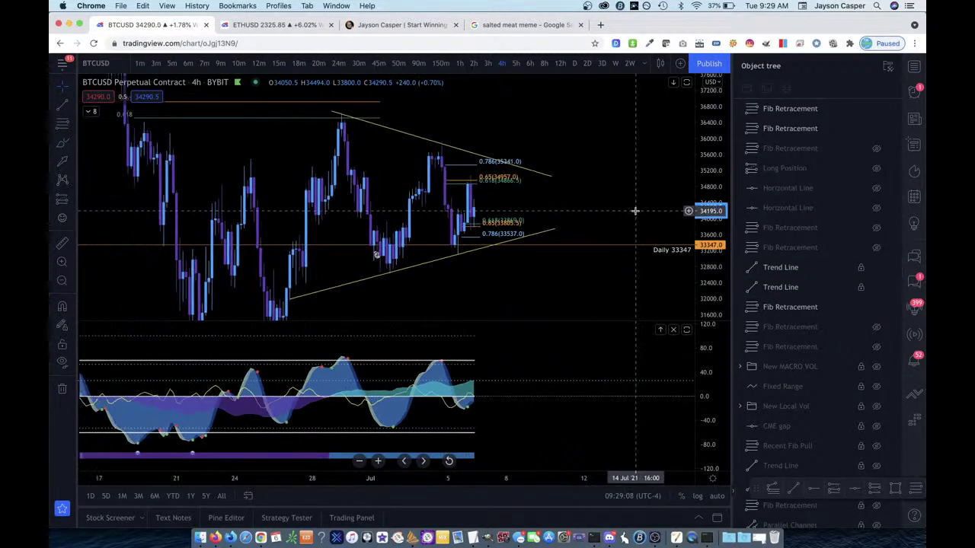
drag(716, 180, 716, 191)
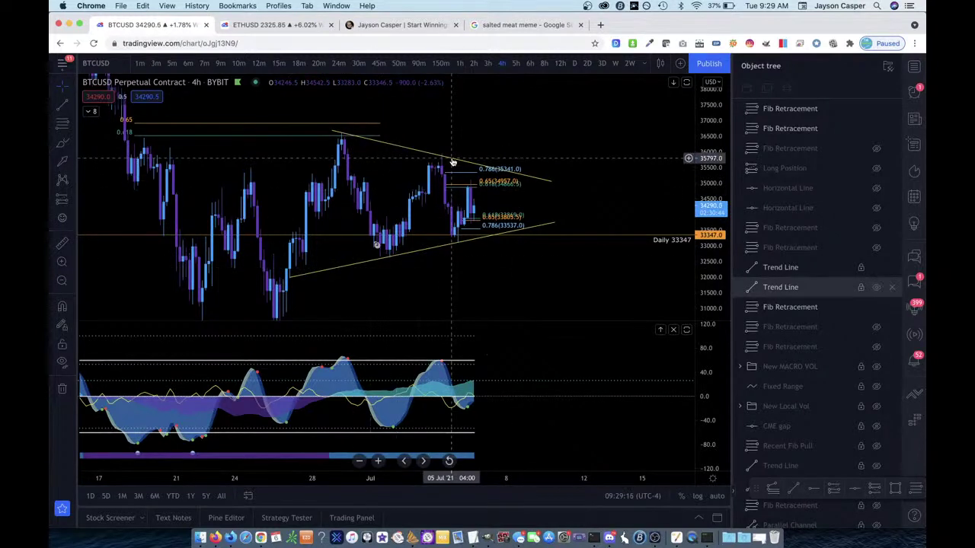
scroll(582, 253, down, 1)
scroll(582, 252, down, 1)
drag(714, 155, 715, 187)
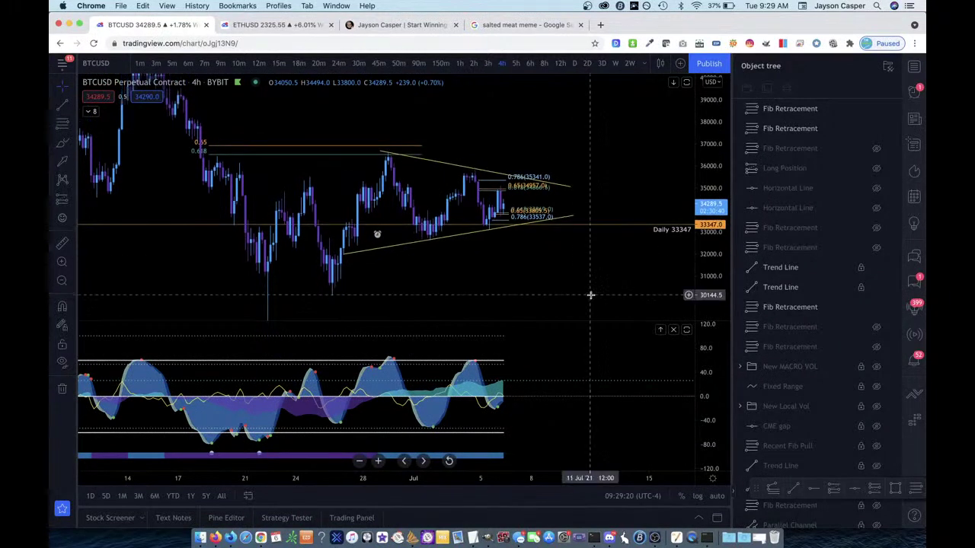
scroll(551, 310, down, 1)
drag(570, 285, 477, 315)
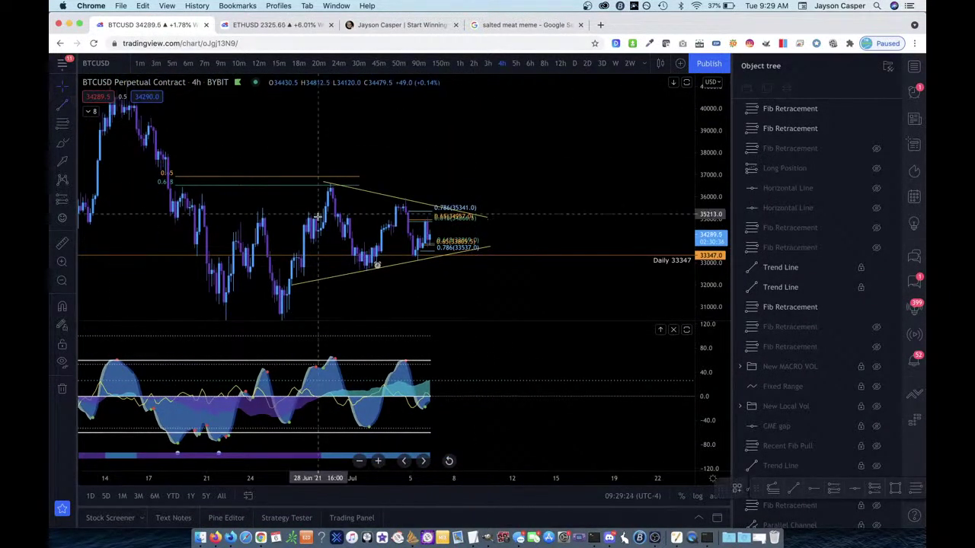
- Draw a vertical line at the triangle's apex and paste a copy extending below price
click(331, 278)
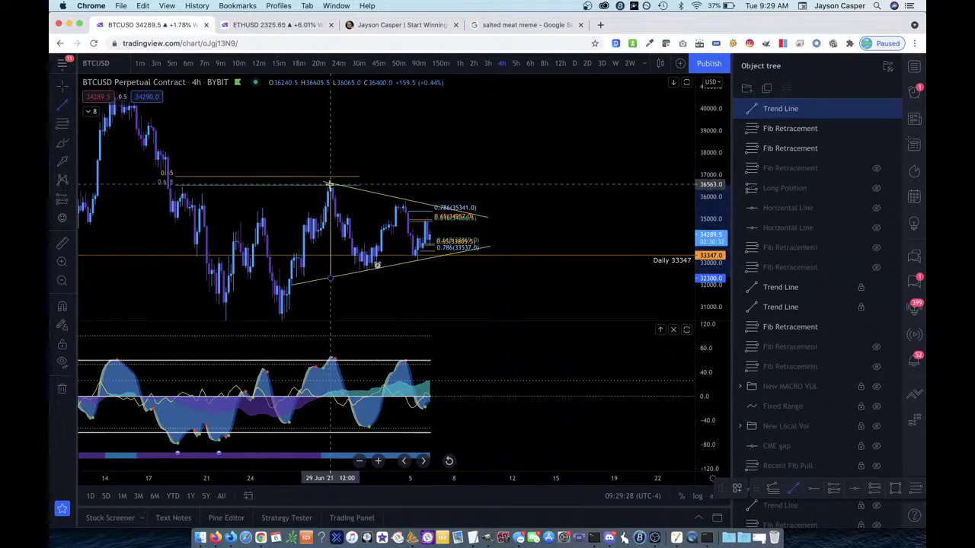
click(331, 184)
drag(328, 231, 444, 160)
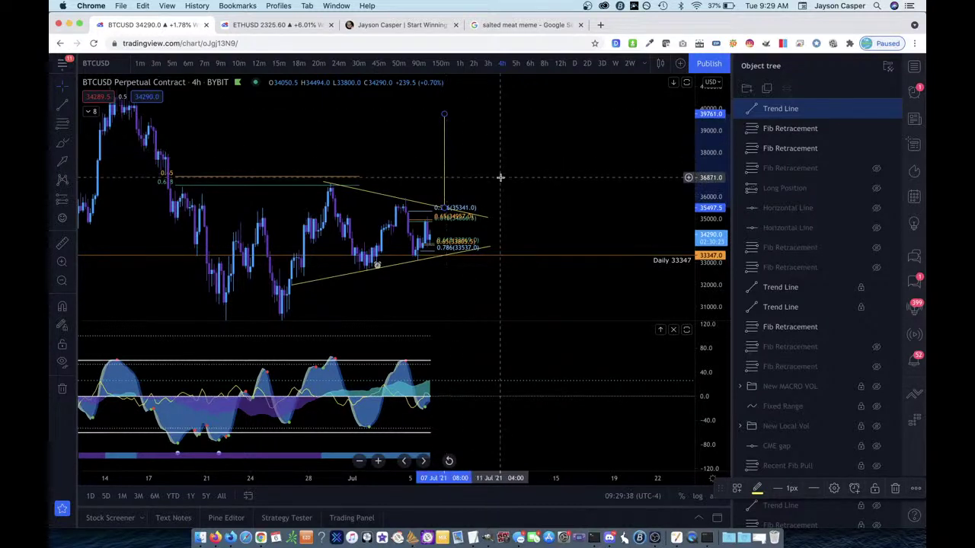
key(super+v)
drag(444, 143, 444, 253)
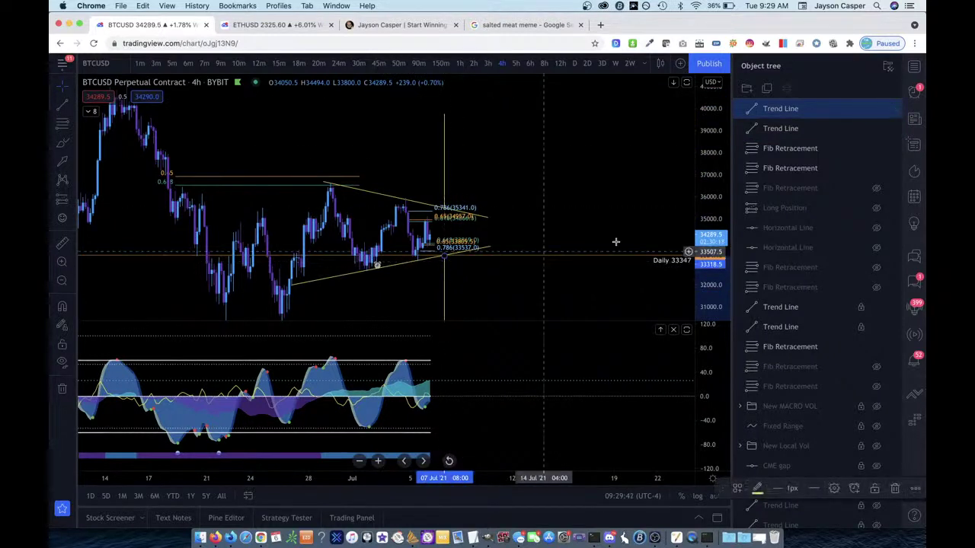
- Compress the price scale and zoom out to show months of history
drag(713, 177, 713, 228)
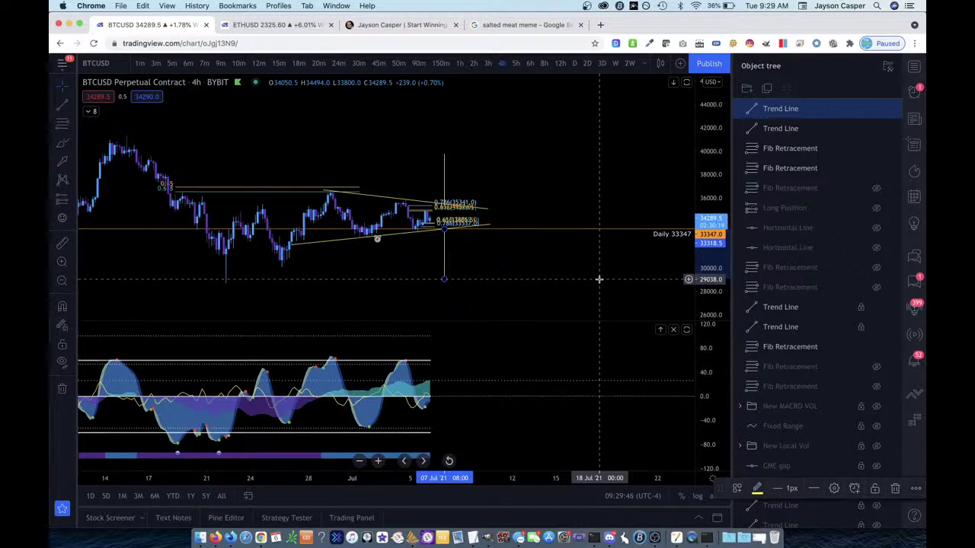
scroll(599, 279, left, 5)
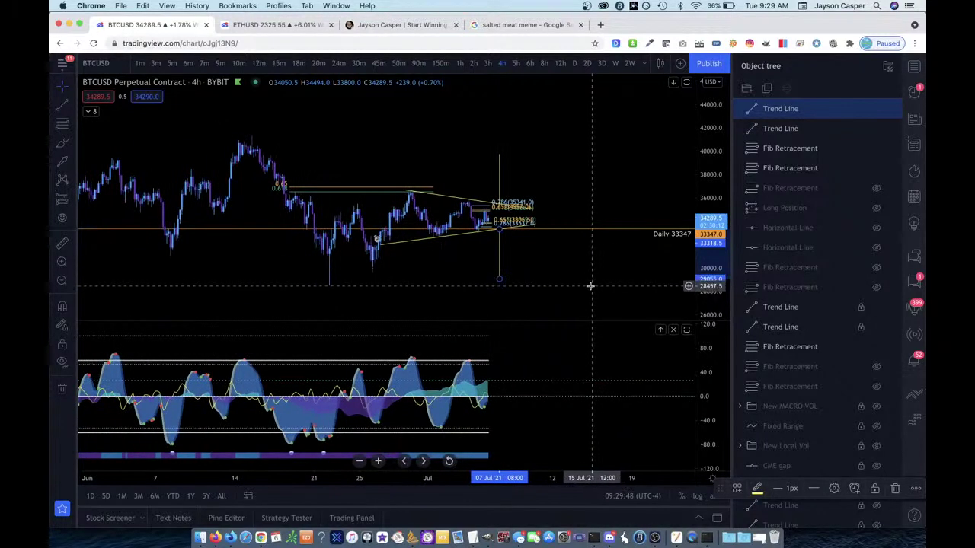
scroll(588, 278, down, 5)
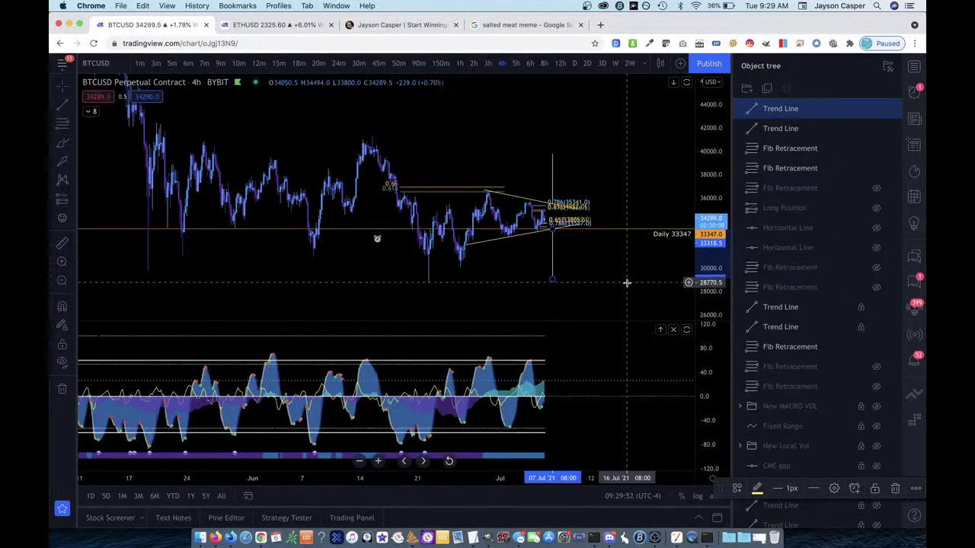
scroll(627, 281, down, 4)
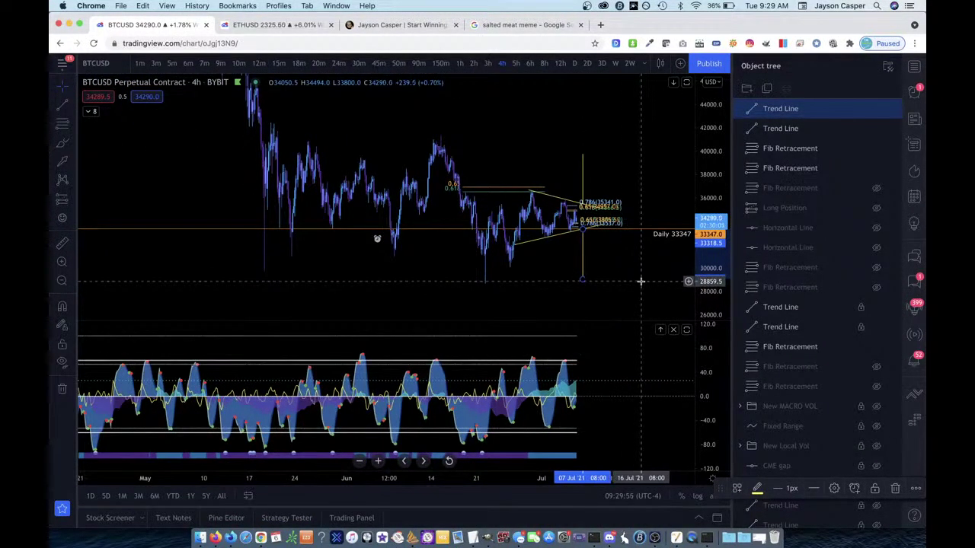
scroll(621, 285, up, 2)
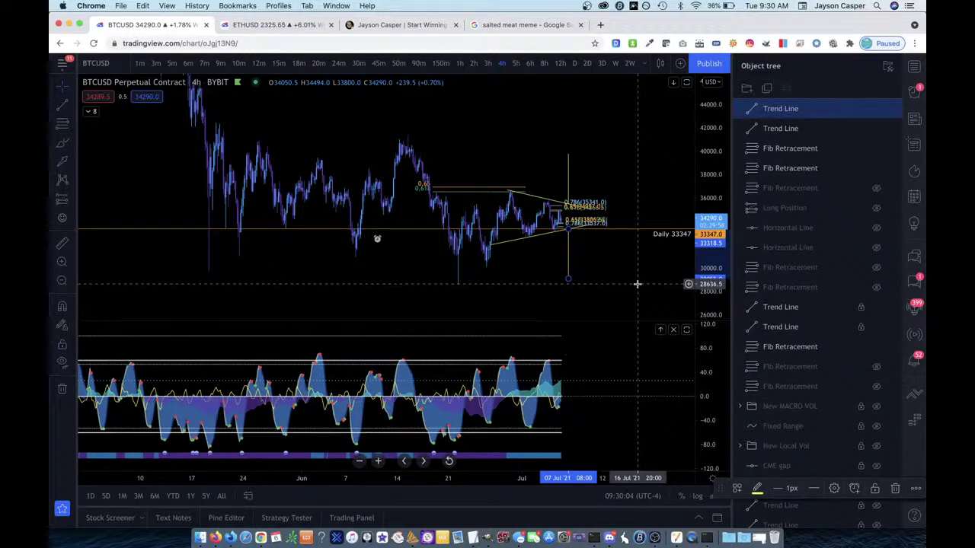
- Unhide the MISC SR folder to show FEB DUMP 43k and Low of Dump 29.7k, then view the trading-course page
click(618, 294)
scroll(627, 271, up, 1)
scroll(628, 271, up, 1)
scroll(870, 392, down, 5)
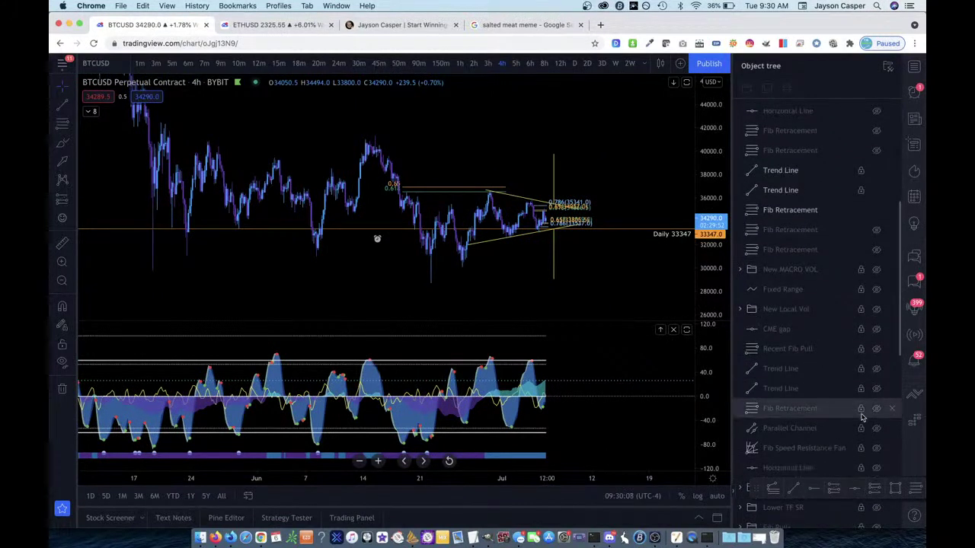
scroll(863, 412, down, 5)
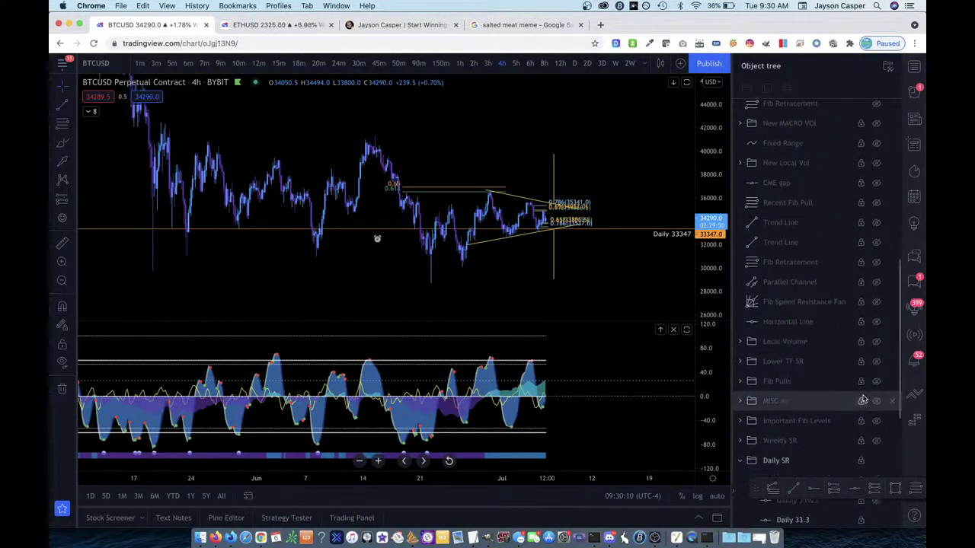
click(876, 402)
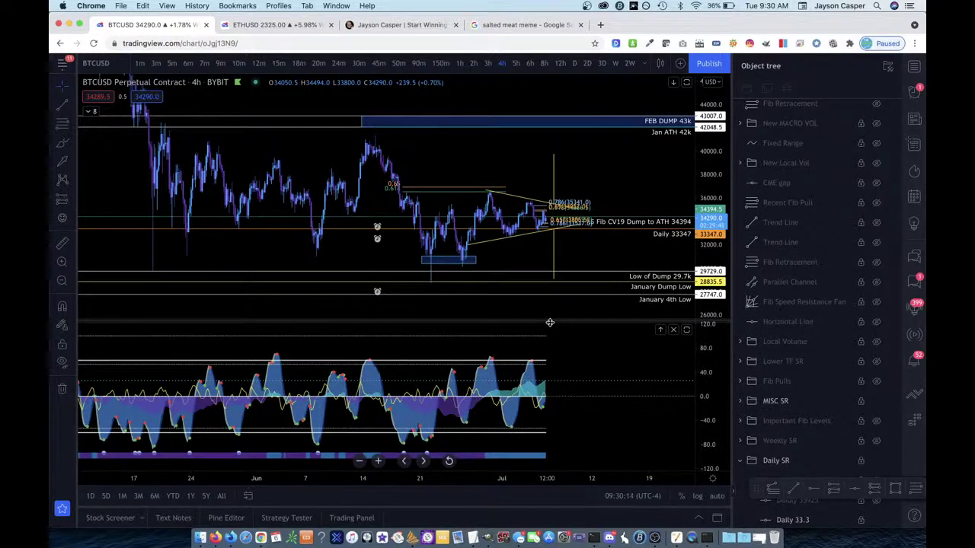
scroll(550, 323, right, 4)
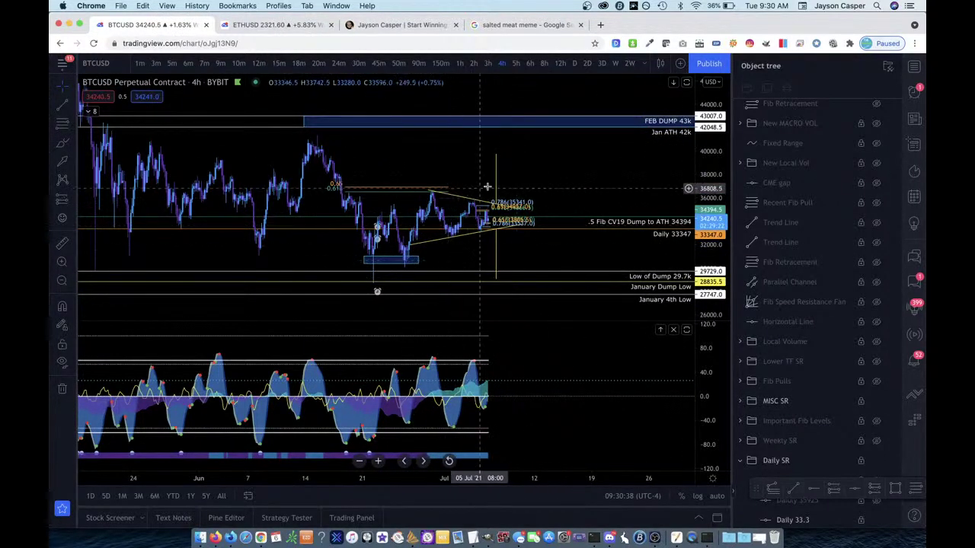
click(403, 25)
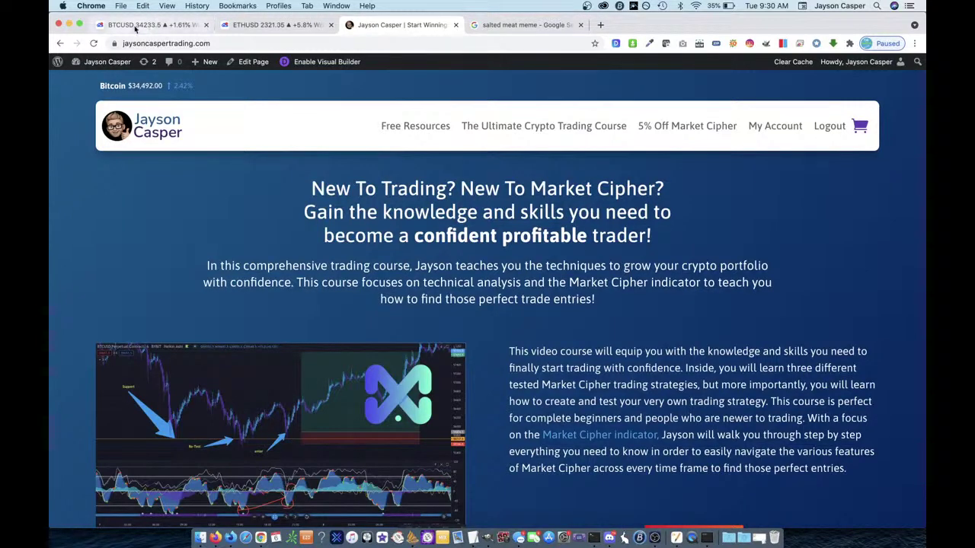
- Back on the BTCUSD chart, zoom into the 4-hour triangle pattern
click(183, 26)
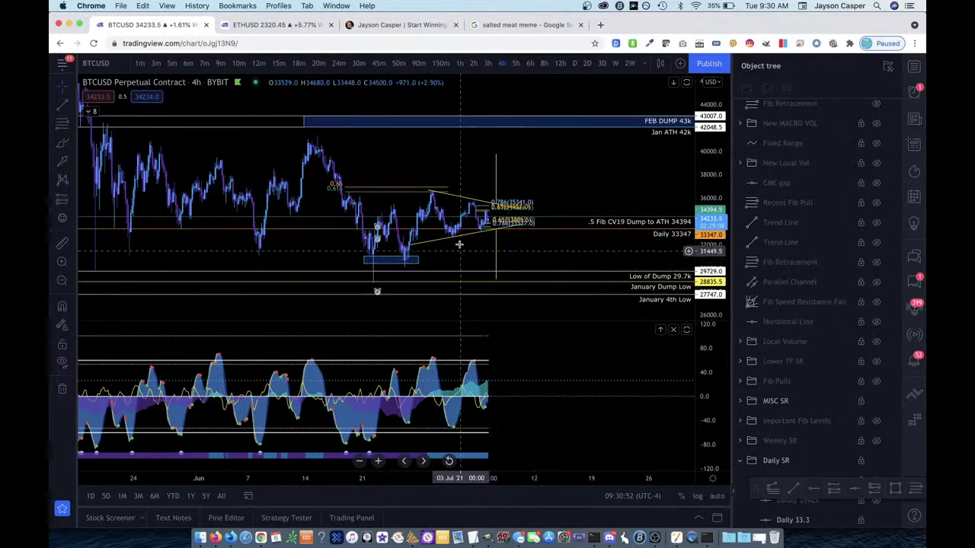
click(62, 263)
drag(452, 192, 542, 259)
scroll(542, 259, down, 5)
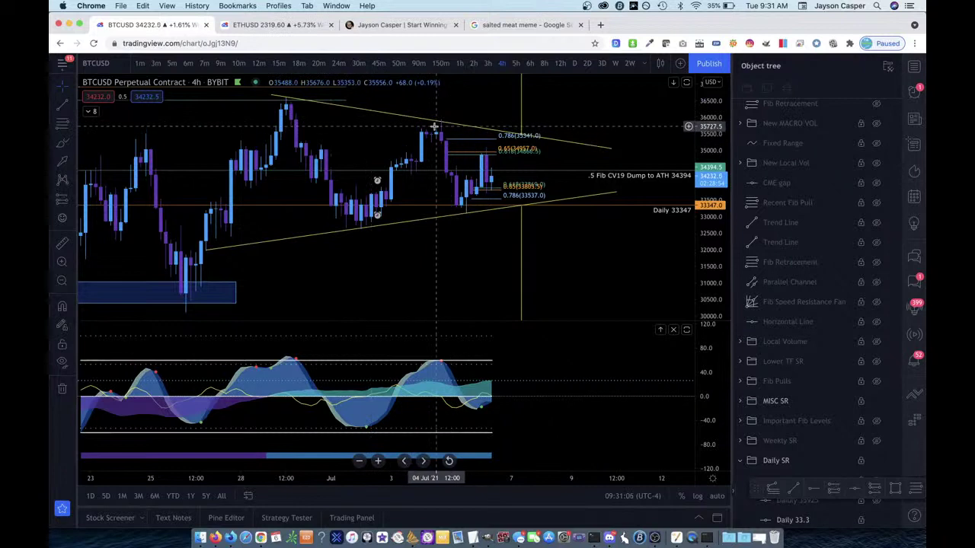
- Sketch a brush mark near the triangle's top, delete it, and return to the course page
click(62, 142)
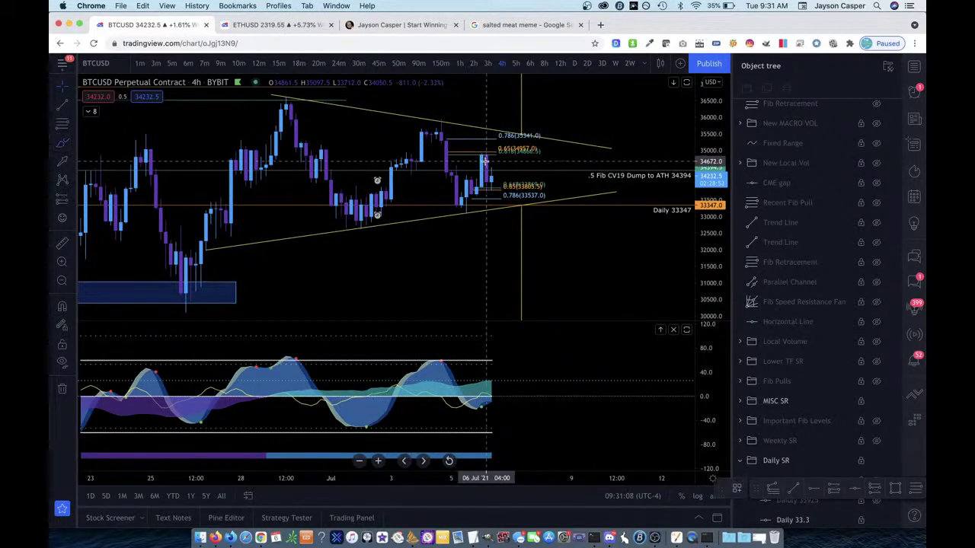
drag(484, 161, 495, 131)
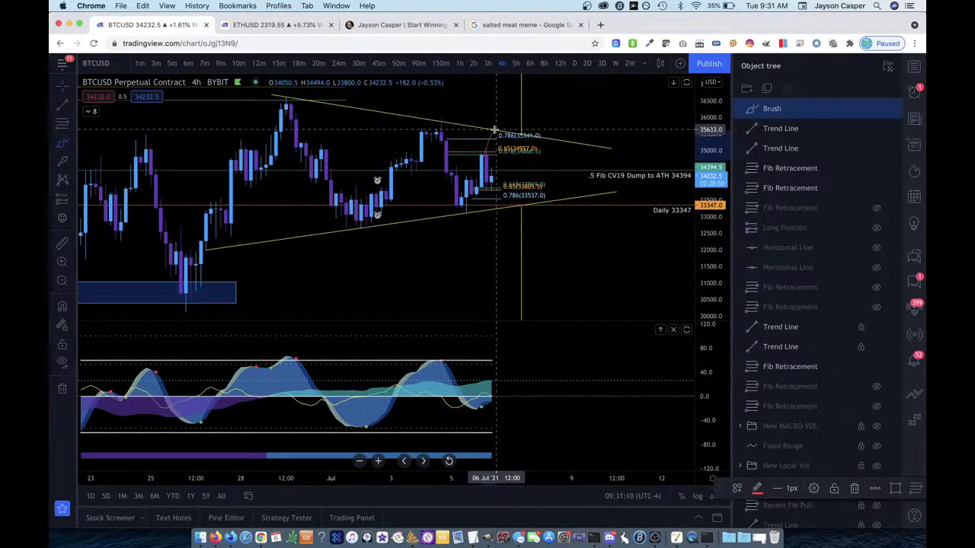
key(Delete)
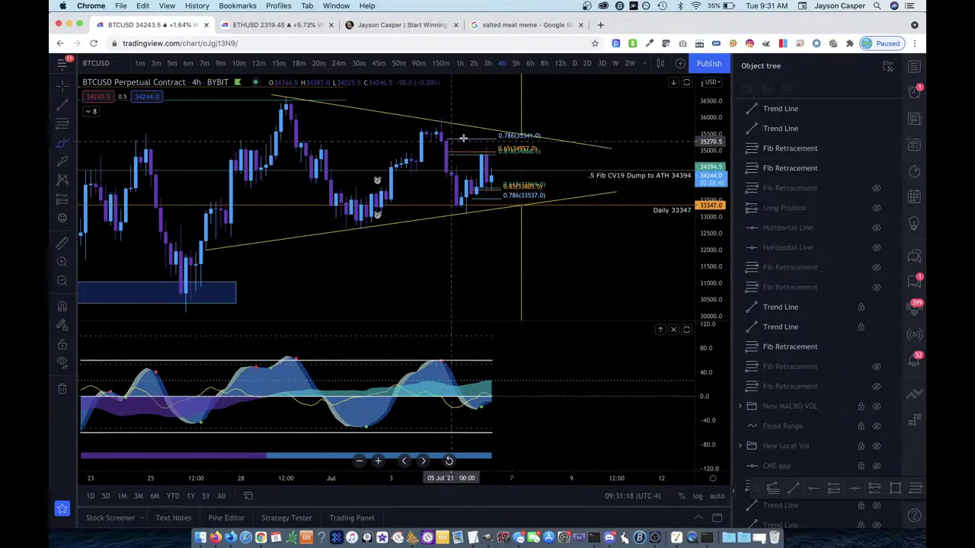
click(426, 26)
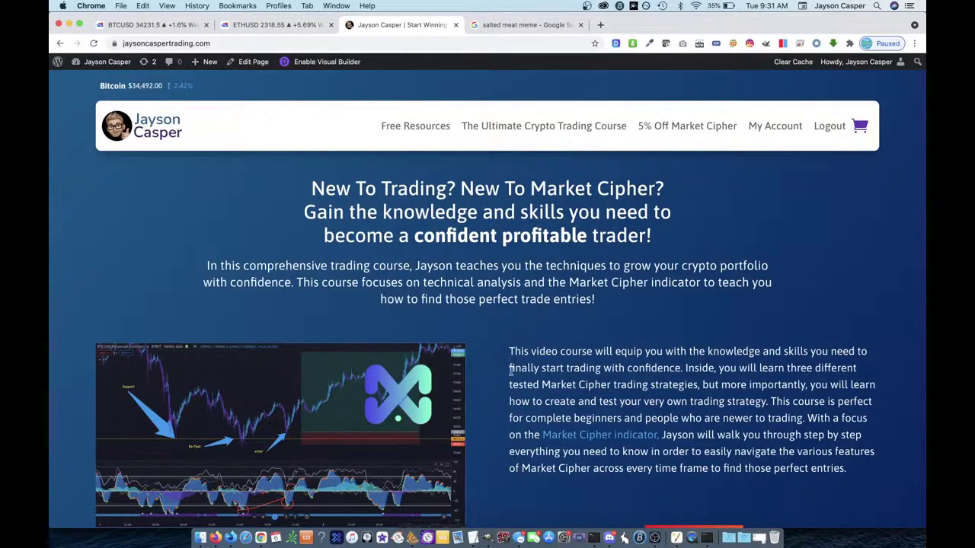
- Scroll down the course curriculum and highlight the Introduction section text
scroll(496, 385, down, 15)
scroll(492, 393, down, 1)
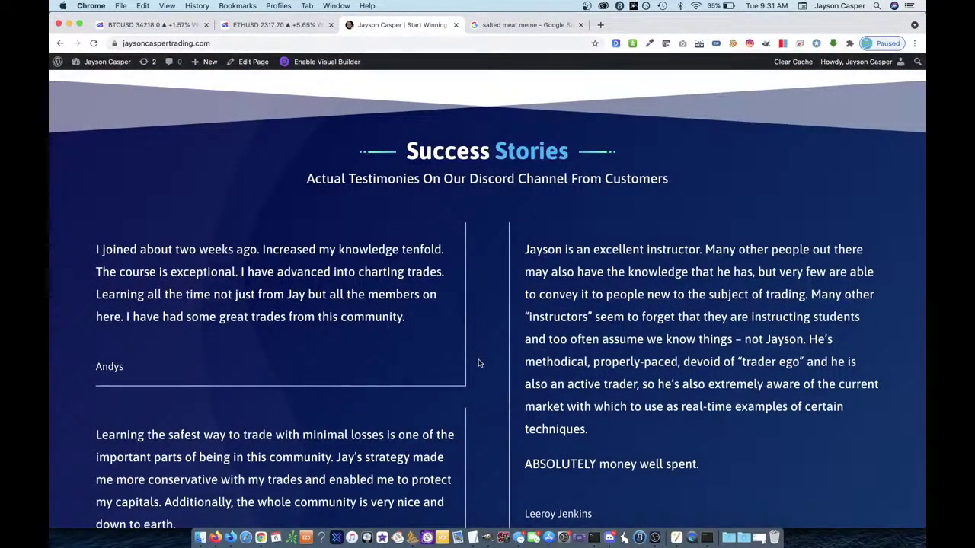
scroll(478, 364, down, 15)
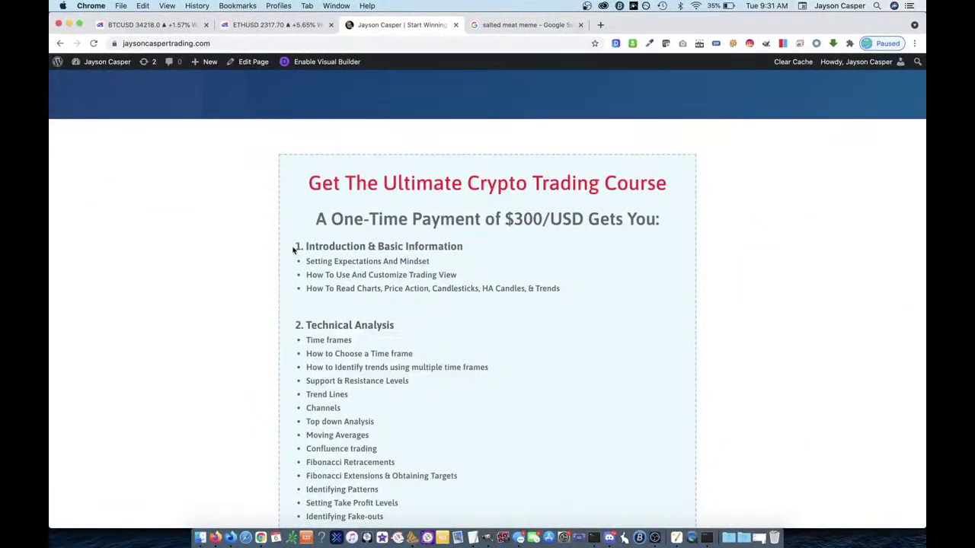
drag(293, 245, 435, 368)
click(472, 441)
- Read past the Market Cipher lesson list to Buy Now, then return to the BTCUSD chart
scroll(472, 441, down, 4)
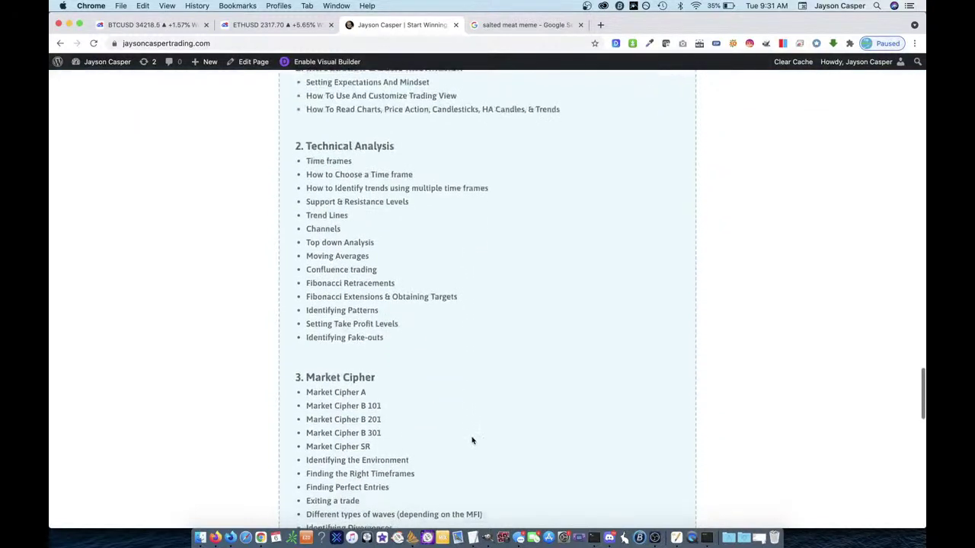
scroll(472, 441, down, 3)
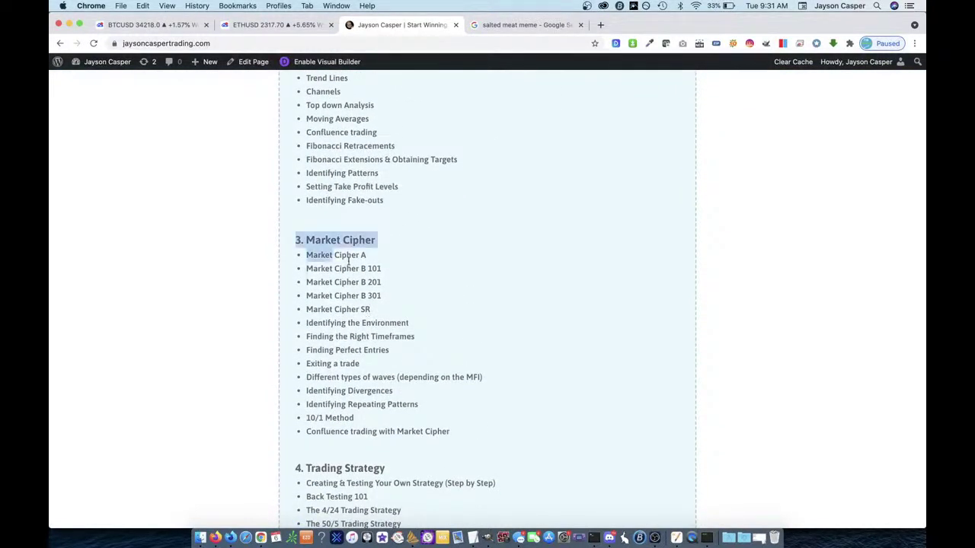
drag(402, 293, 501, 428)
click(501, 428)
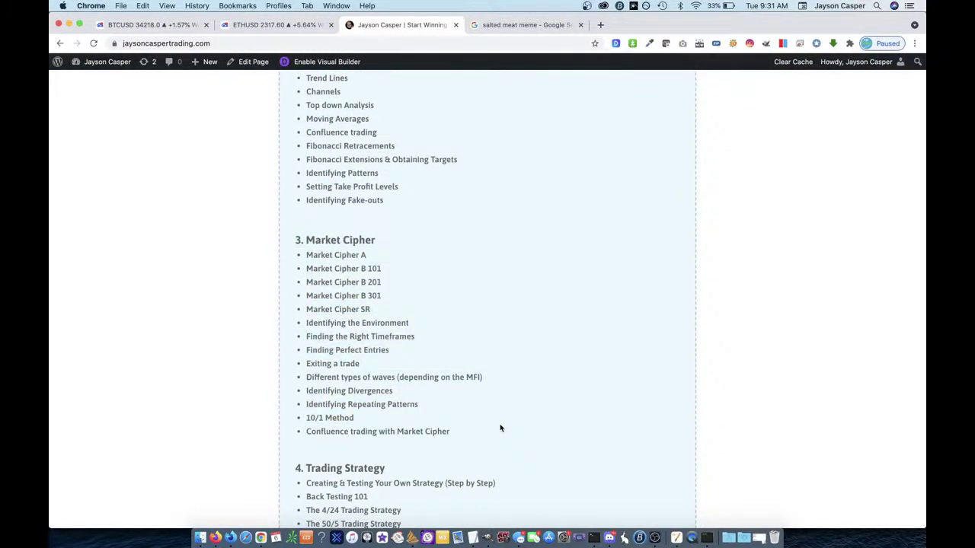
scroll(500, 428, down, 10)
scroll(500, 428, down, 2)
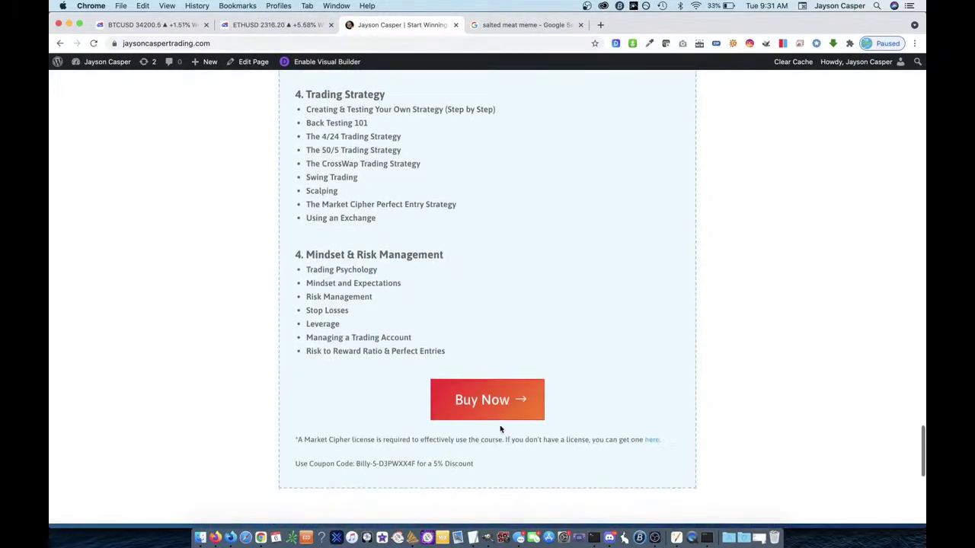
click(155, 28)
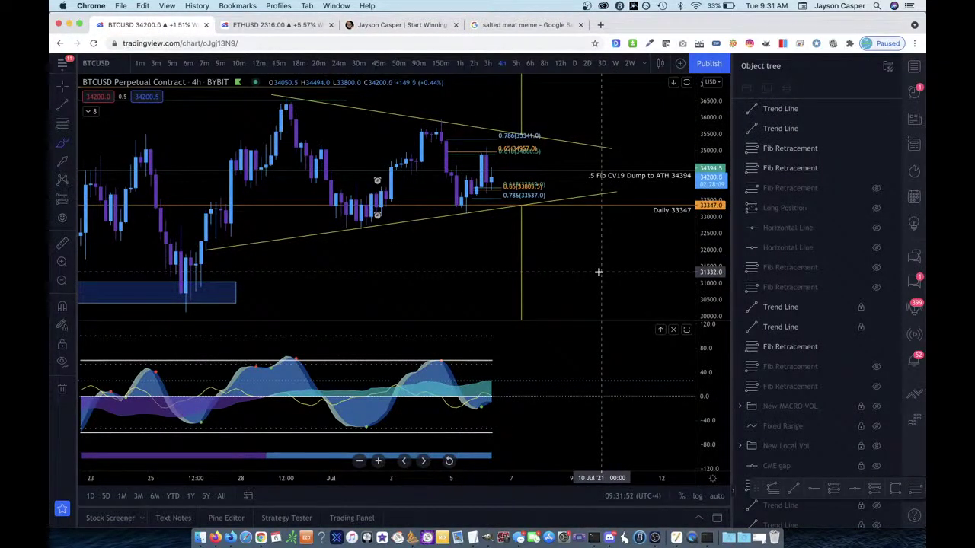
- Zoom out and pan the 4-hour chart back to cover late May through early July
scroll(598, 272, down, 3)
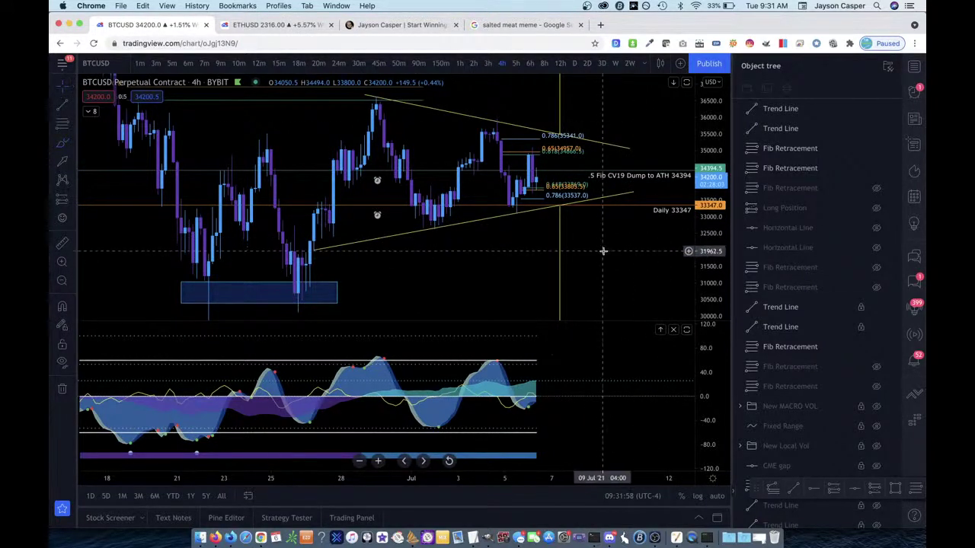
scroll(571, 287, down, 2)
scroll(571, 288, up, 2)
scroll(571, 288, right, 4)
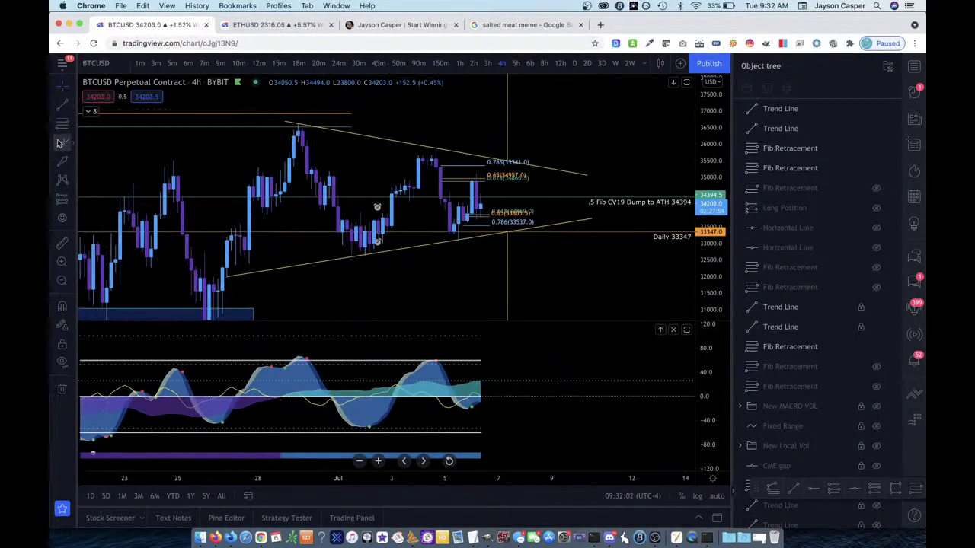
scroll(199, 196, down, 1)
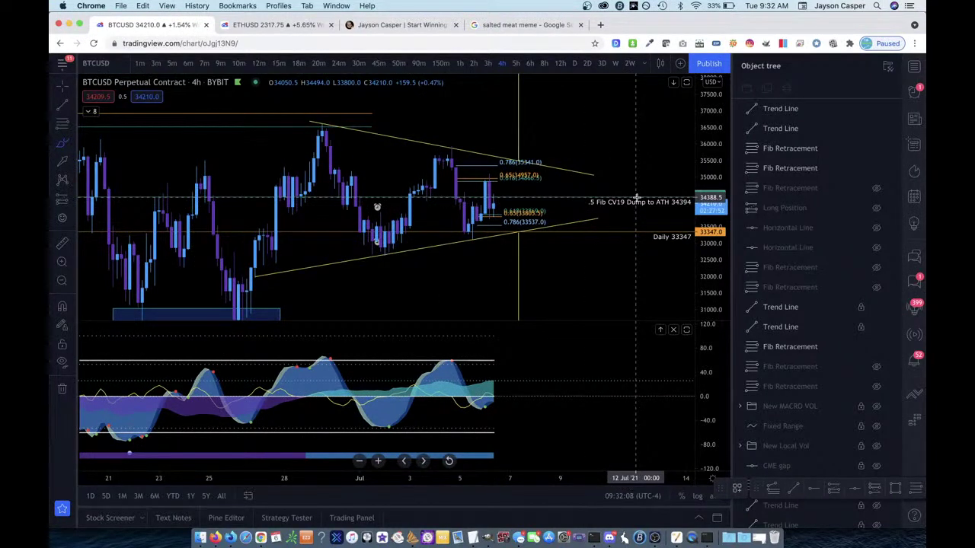
scroll(636, 199, down, 3)
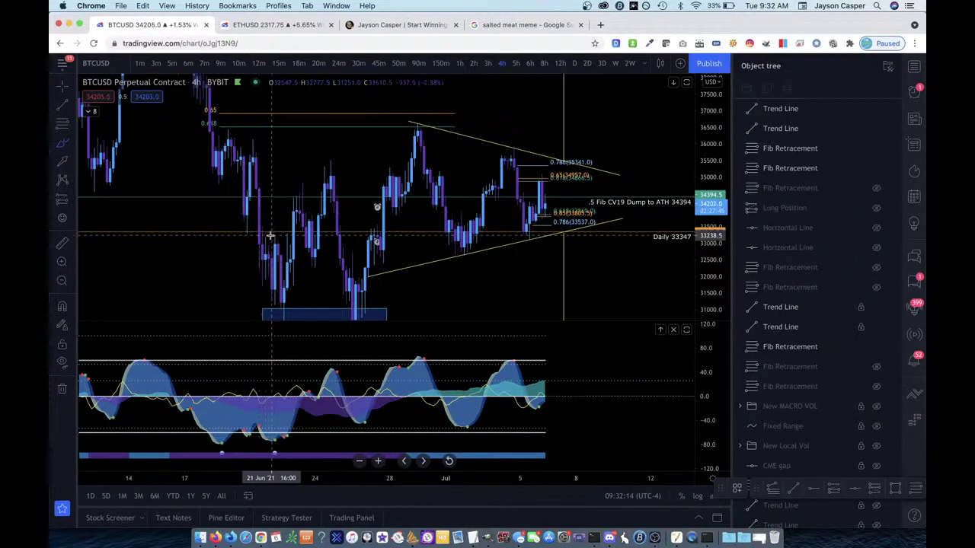
scroll(239, 199, down, 5)
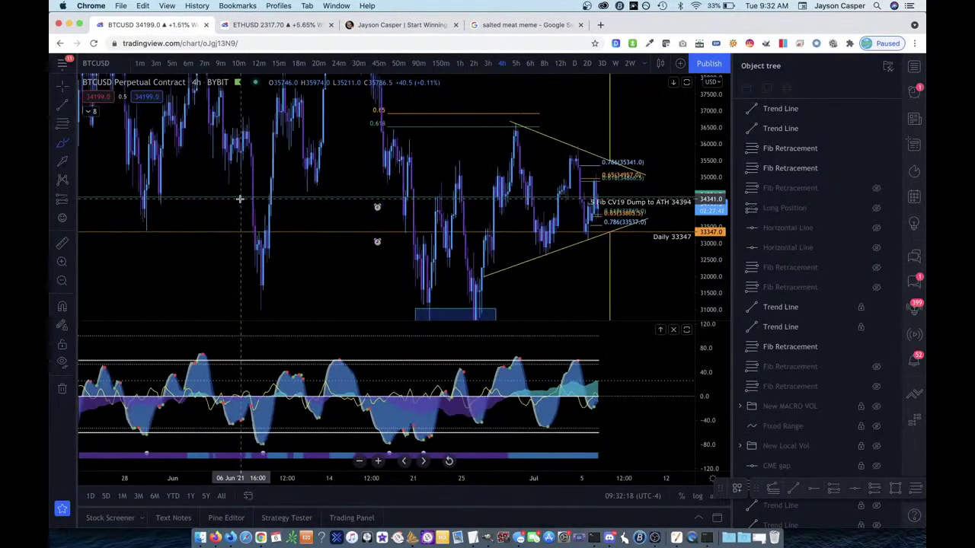
scroll(239, 199, left, 3)
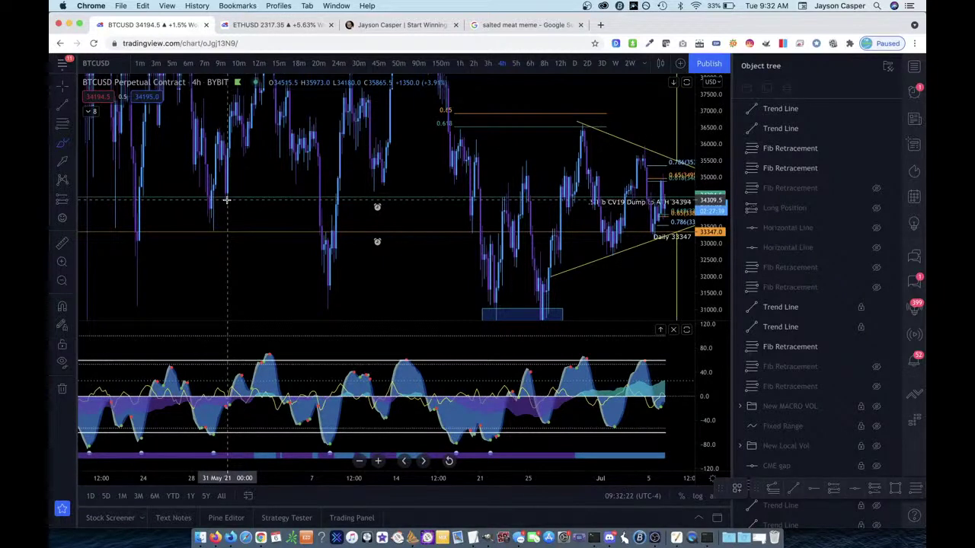
scroll(223, 204, left, 2)
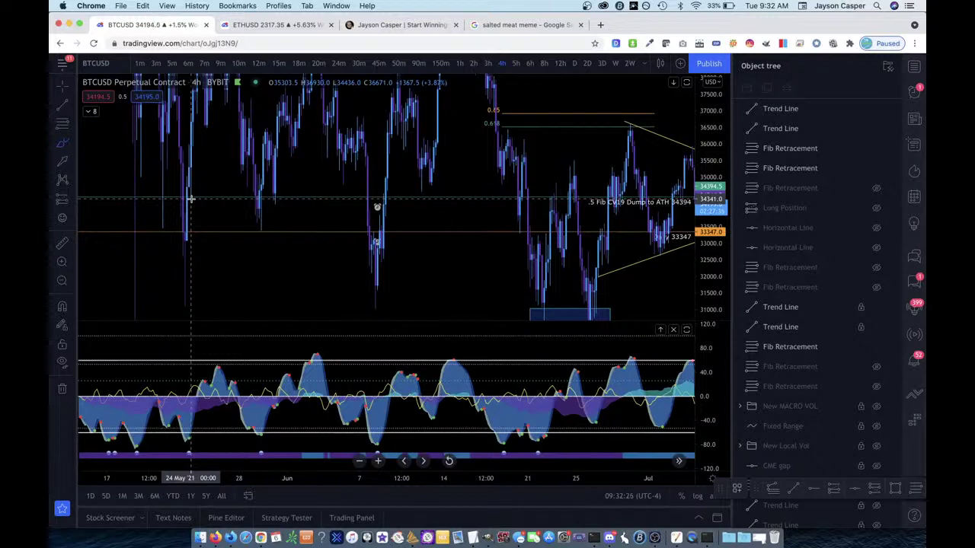
scroll(480, 210, right, 4)
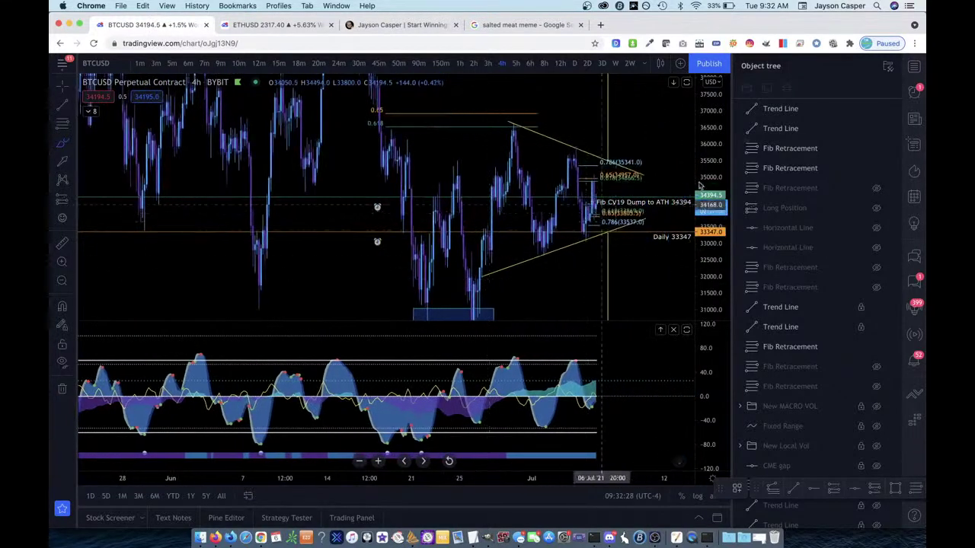
- Hide the top trend line, both fib retracements, Daily SR and MISC SR, then reset the price scale
click(876, 110)
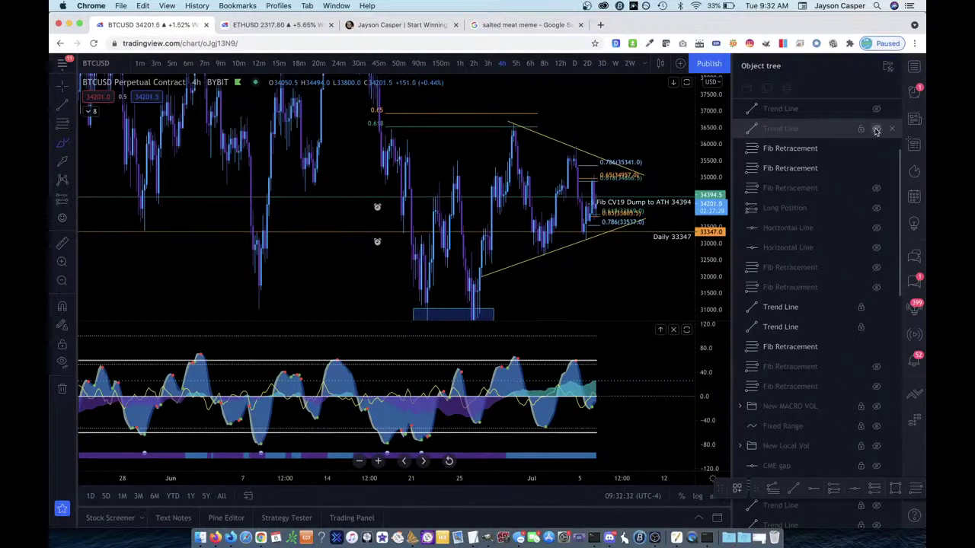
click(875, 150)
click(878, 167)
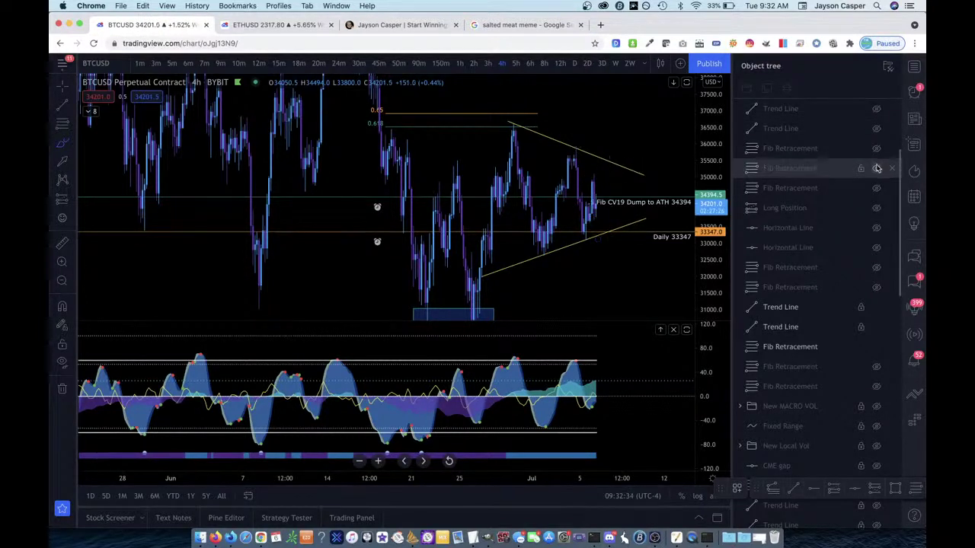
scroll(875, 179, down, 10)
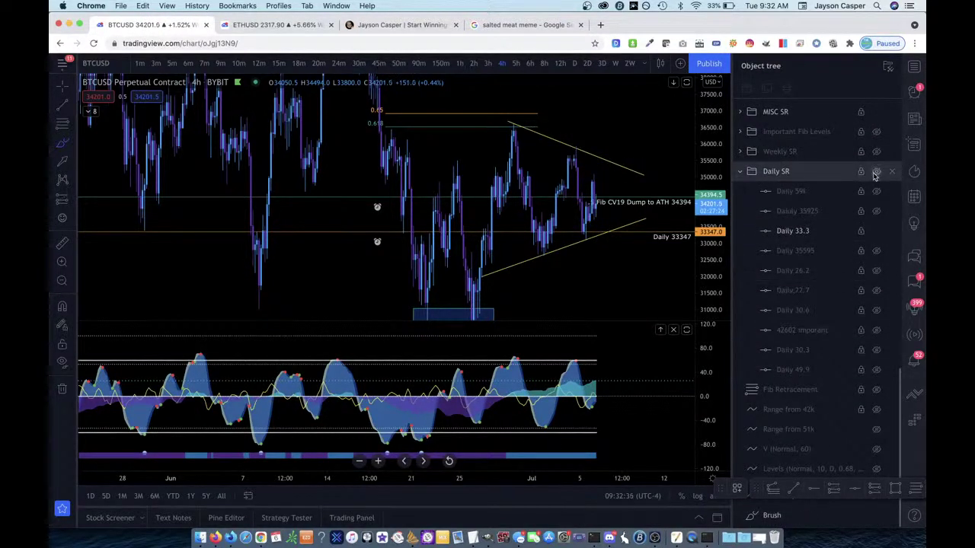
click(875, 171)
scroll(823, 228, up, 10)
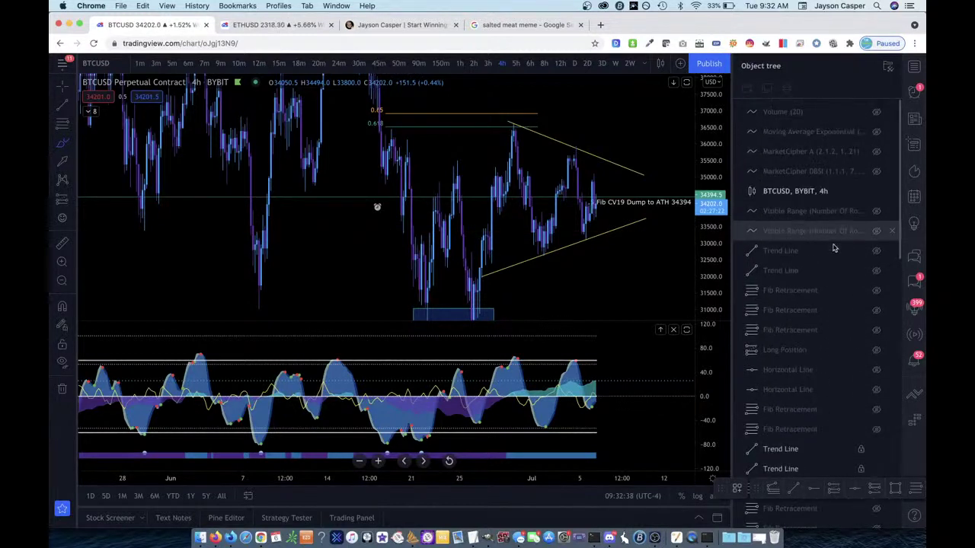
scroll(883, 403, down, 3)
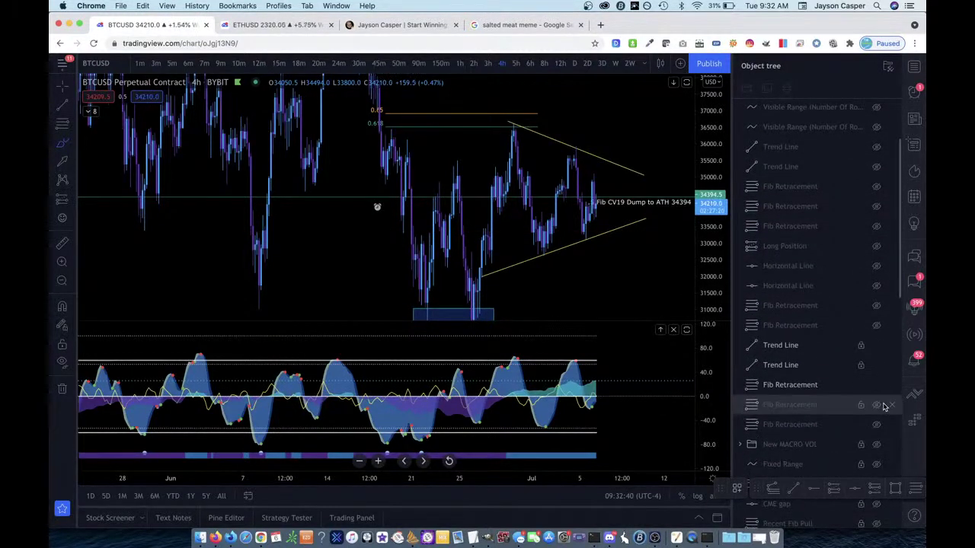
scroll(884, 406, down, 2)
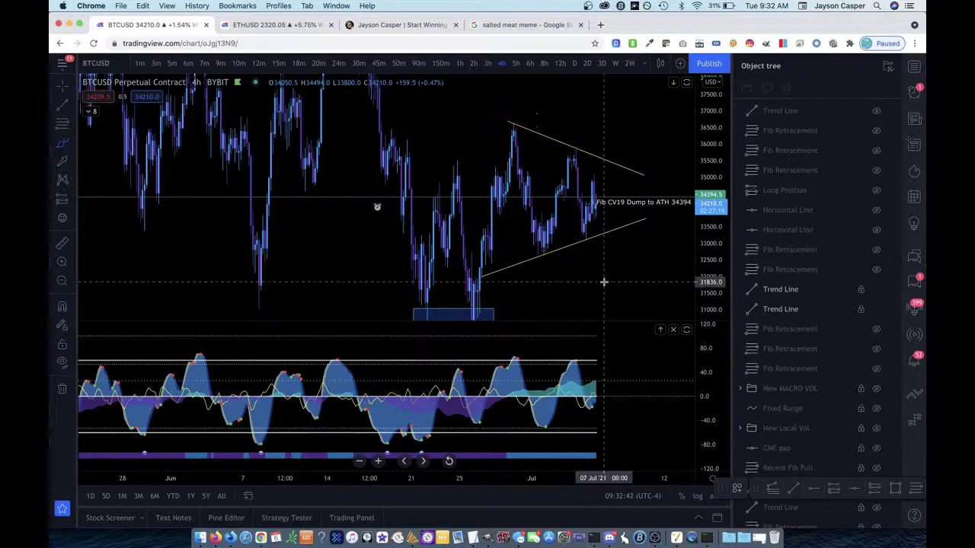
scroll(880, 335, down, 5)
scroll(882, 342, down, 3)
click(876, 430)
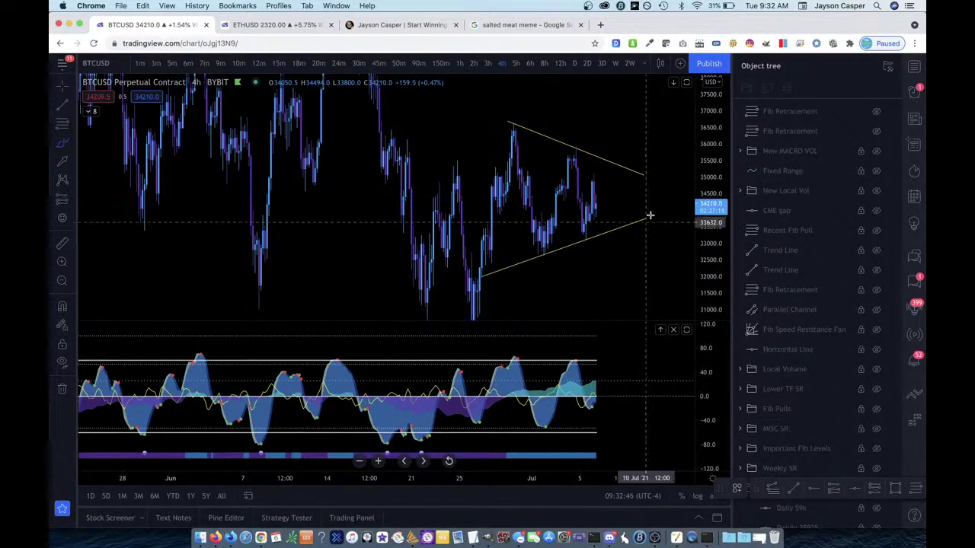
double_click(712, 192)
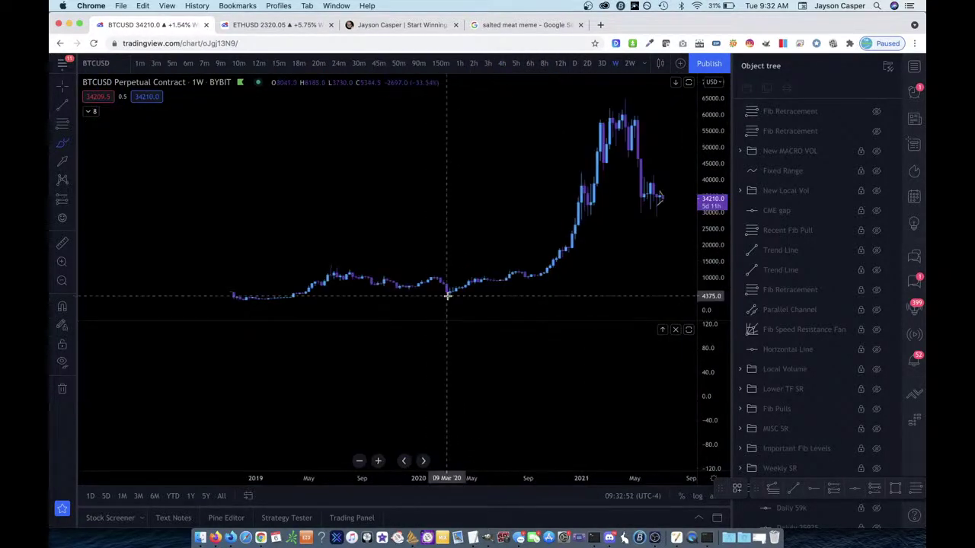
- On the weekly chart, anchor a new fib retracement at the 2020 low
scroll(446, 294, right, 3)
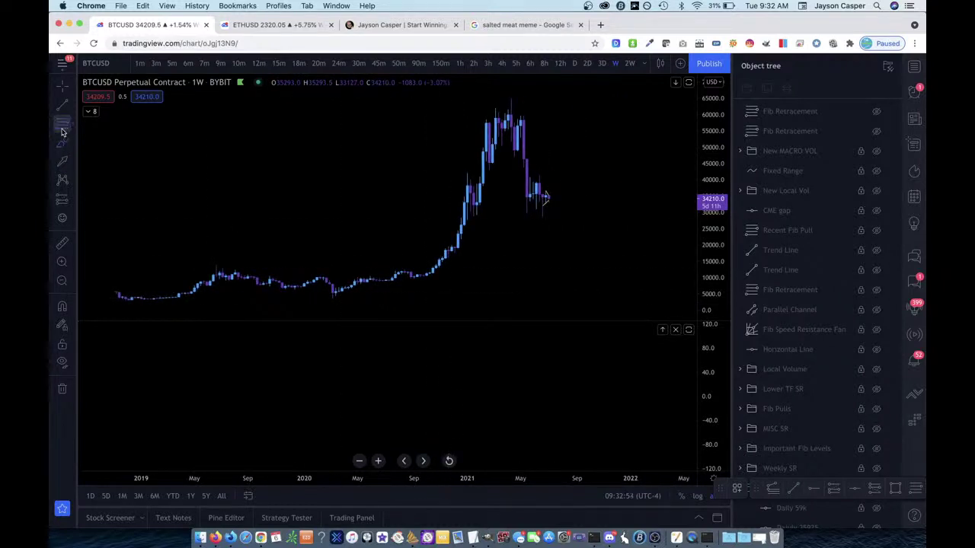
click(354, 298)
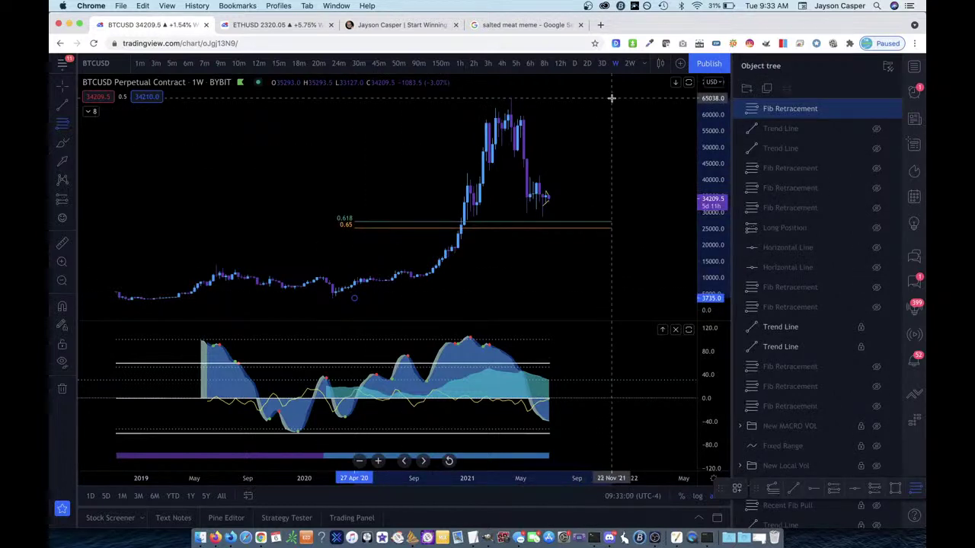
- Finish the fib retracement at the all-time high
click(611, 98)
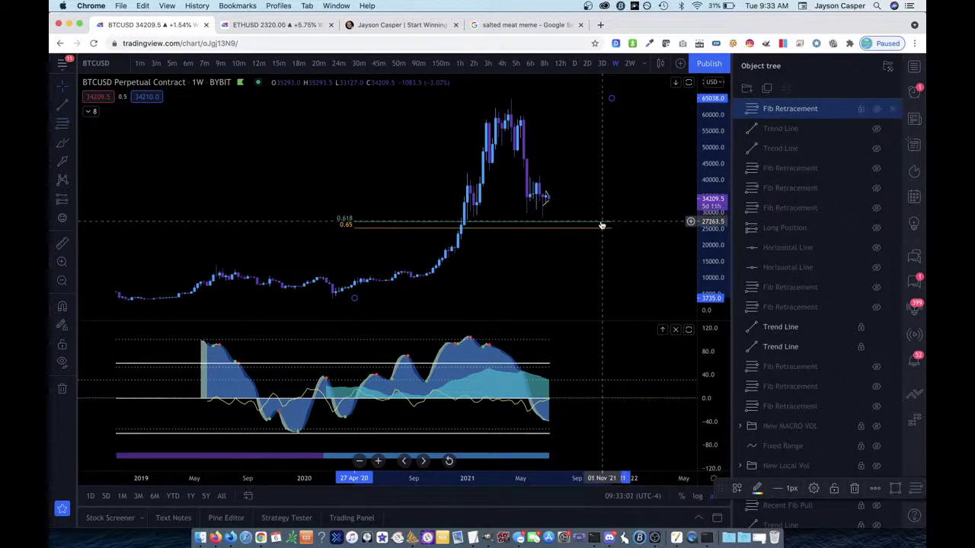
double_click(602, 225)
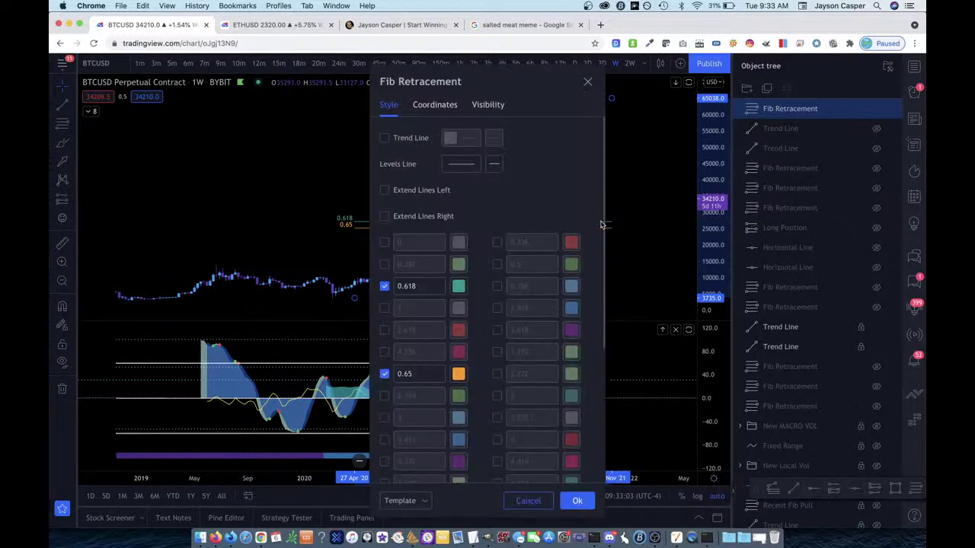
click(588, 84)
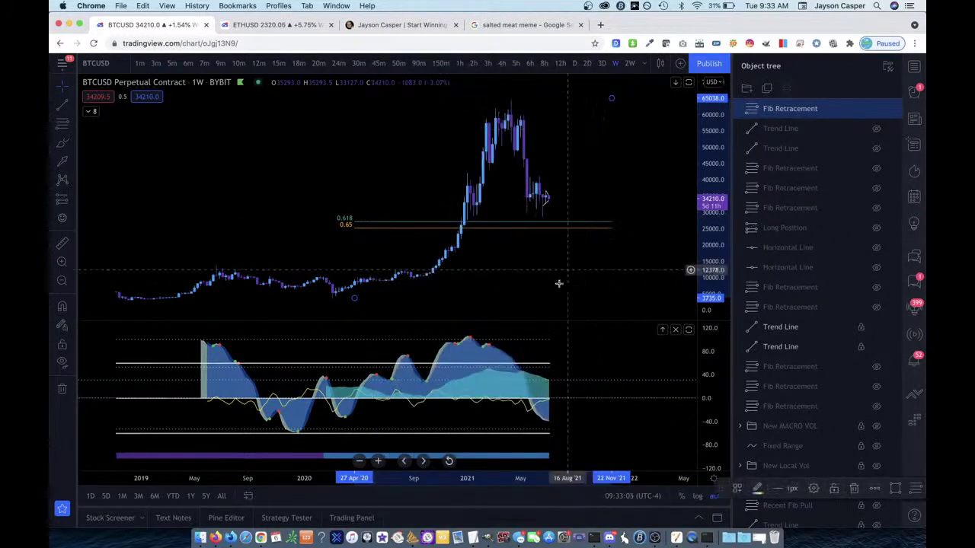
- In the fib settings, add the 0.5 level, show prices and place labels on the right
double_click(564, 225)
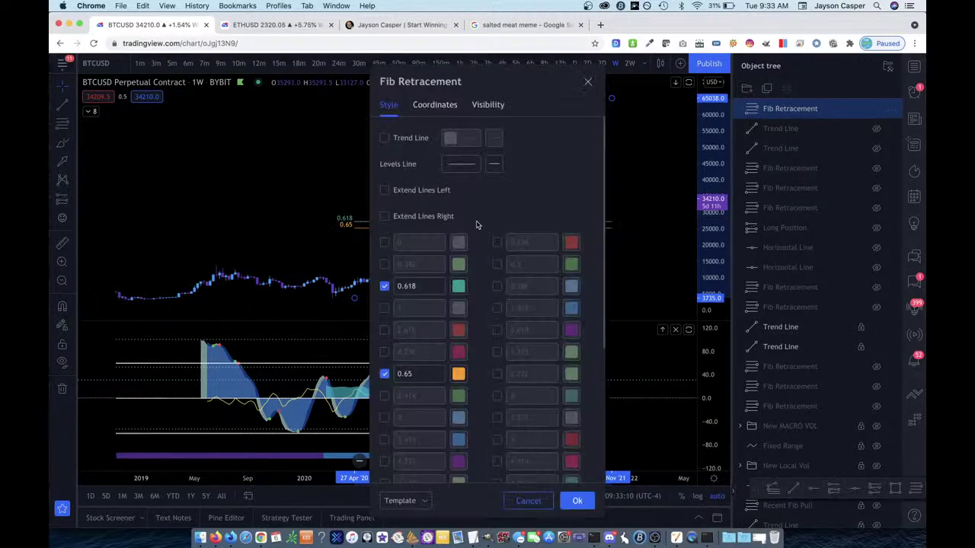
scroll(460, 280, down, 2)
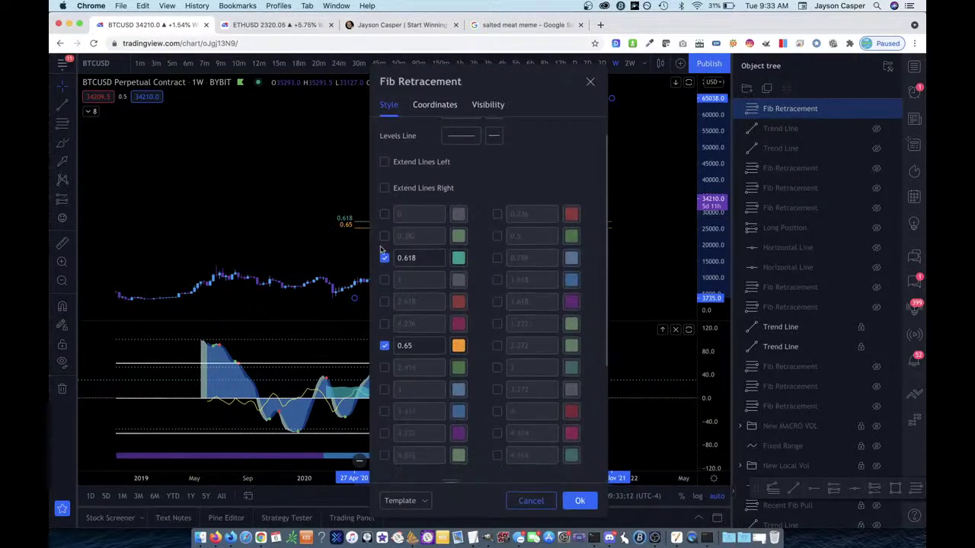
click(497, 237)
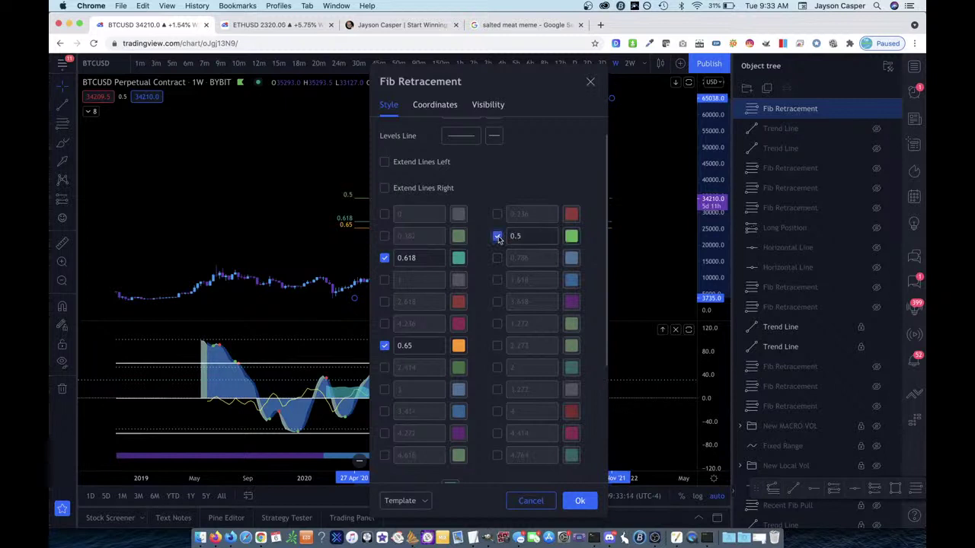
scroll(488, 289, down, 3)
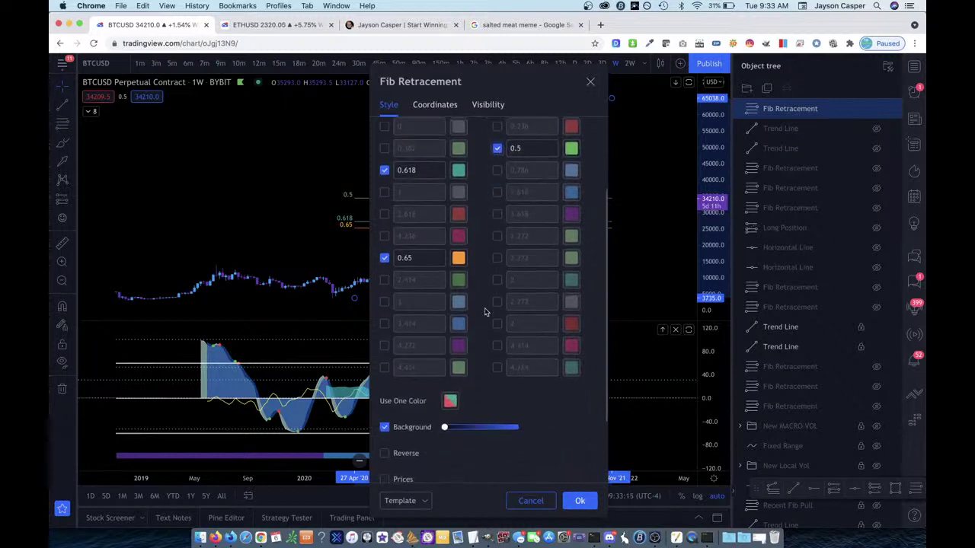
click(385, 479)
scroll(482, 440, down, 3)
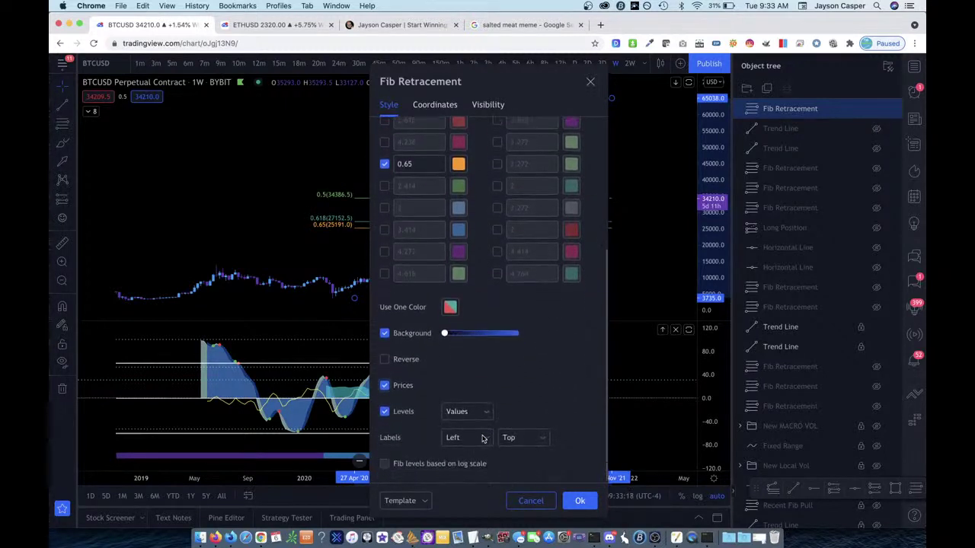
click(480, 439)
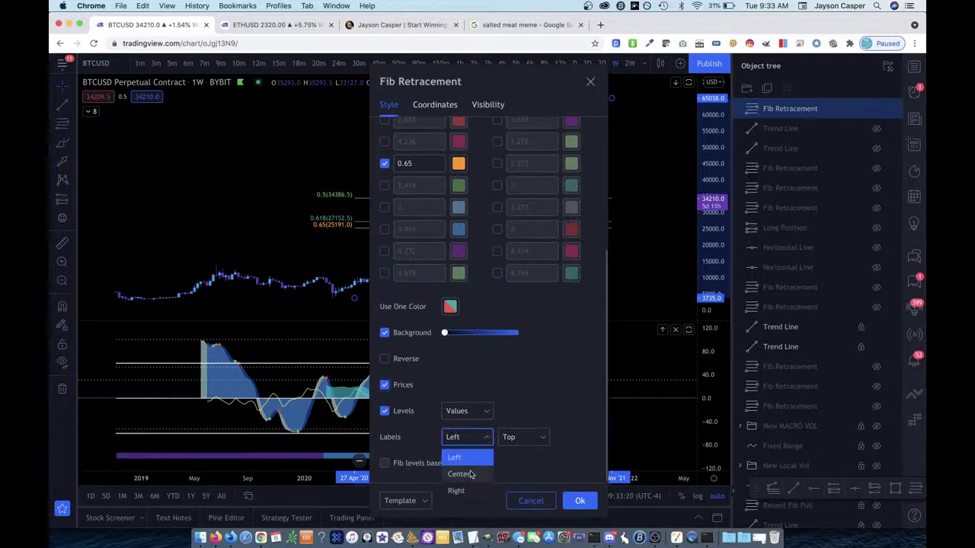
click(457, 490)
drag(488, 81, 261, 101)
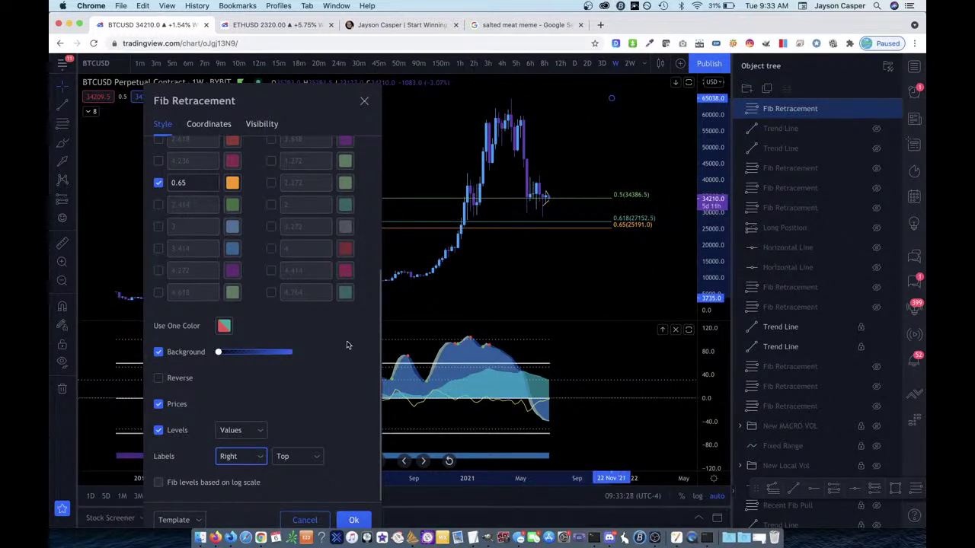
- Apply the fib retracement settings changes
click(366, 519)
scroll(513, 311, right, 5)
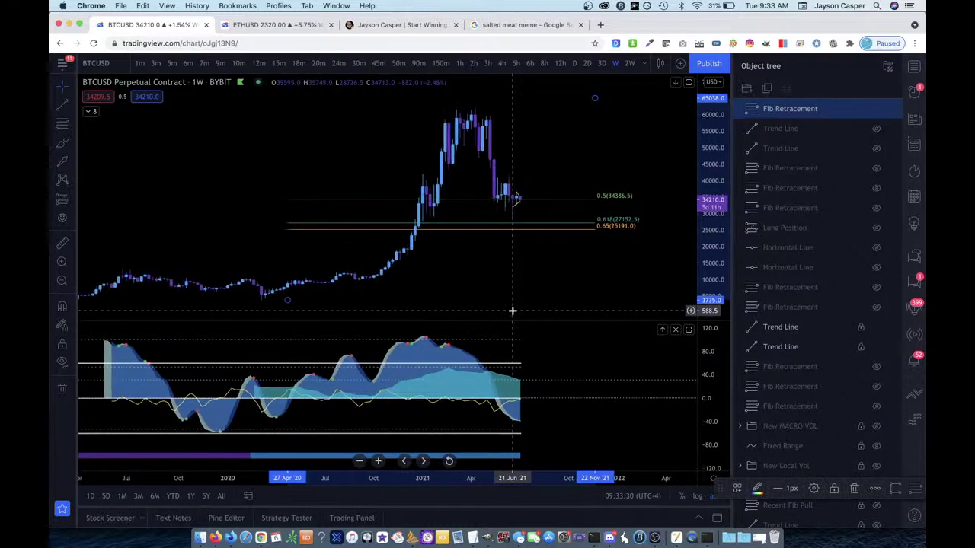
scroll(512, 310, right, 2)
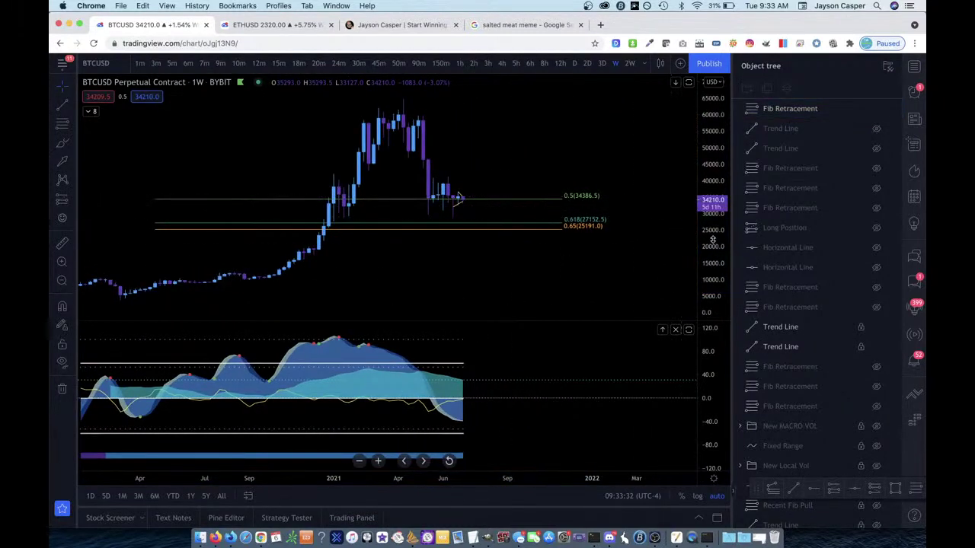
- Rescale the price axis and shift the weekly chart to reposition the 2021 peak candles
drag(713, 242, 720, 68)
scroll(613, 238, up, 4)
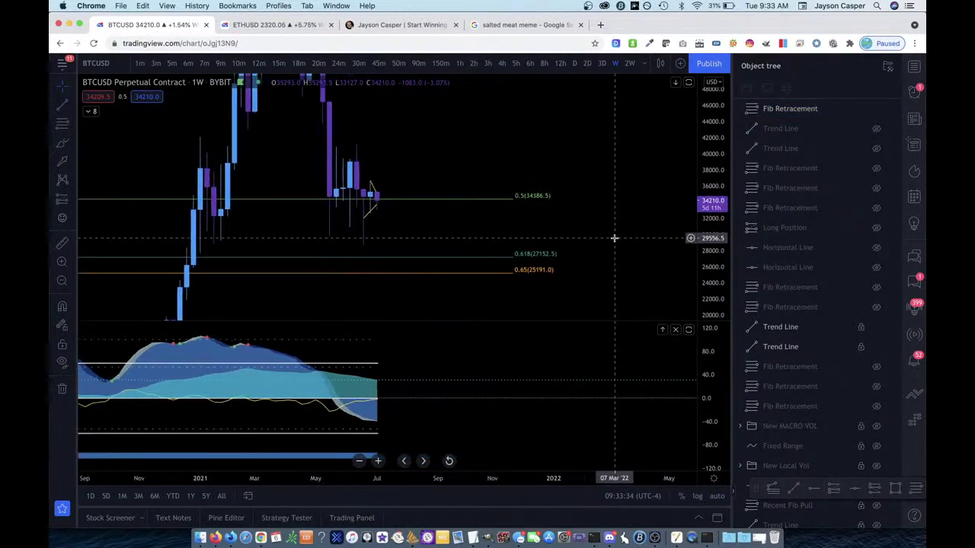
scroll(614, 238, up, 5)
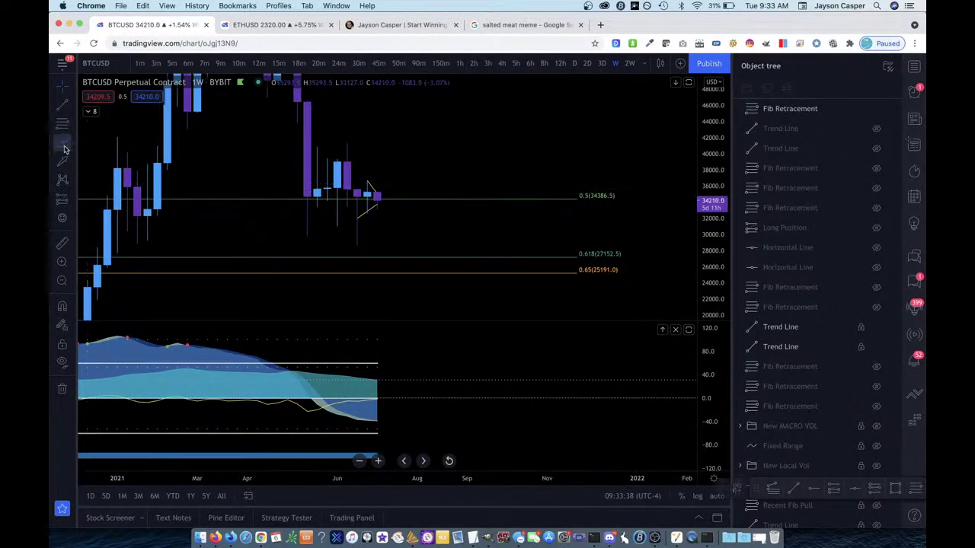
drag(696, 221, 696, 251)
drag(242, 177, 281, 222)
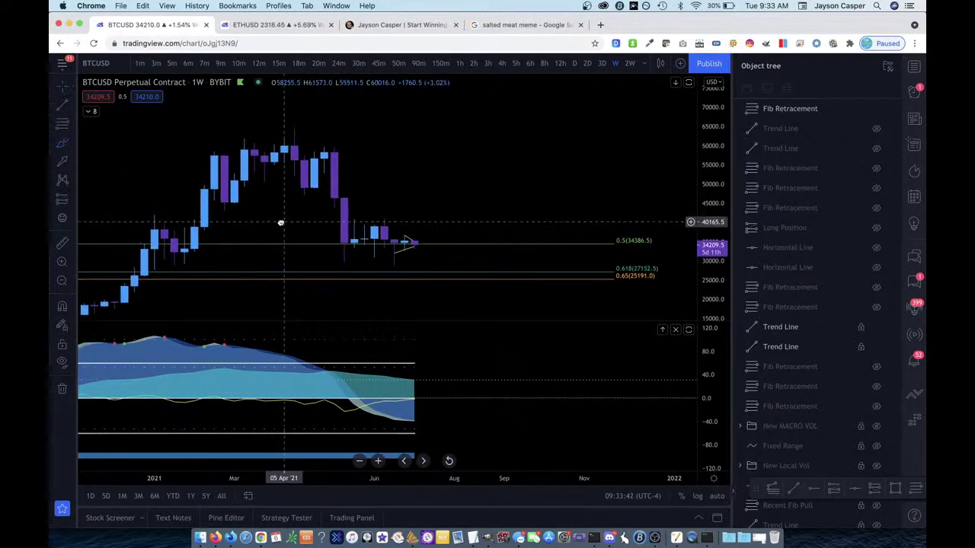
- Circle the all-time-high candles with a red brush loop, undoing a stray long stroke
click(62, 143)
drag(354, 146, 270, 147)
drag(355, 192, 348, 328)
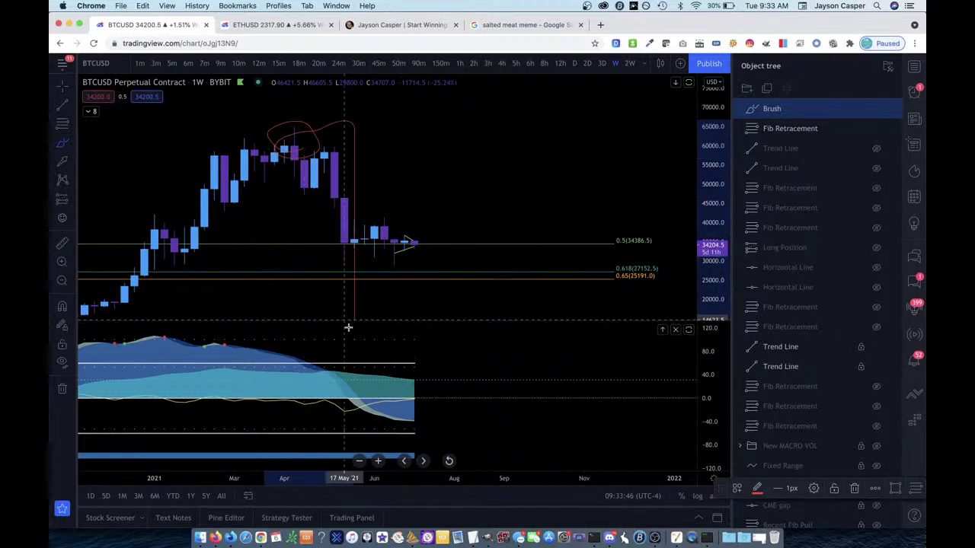
key(ctrl+z)
mouse_move(293, 137)
mouse_down()
mouse_move(300, 104)
mouse_move(333, 137)
mouse_move(335, 114)
mouse_move(289, 119)
mouse_up()
- Circle the early-2021 candles in red and loop around the peak and recent candles
scroll(289, 228, left, 3)
mouse_move(229, 287)
mouse_down()
mouse_move(200, 262)
mouse_move(266, 240)
mouse_move(216, 283)
mouse_move(208, 228)
mouse_move(272, 255)
mouse_move(246, 287)
mouse_move(195, 257)
mouse_move(219, 225)
mouse_move(268, 245)
mouse_move(223, 294)
mouse_move(190, 257)
mouse_move(228, 230)
mouse_up()
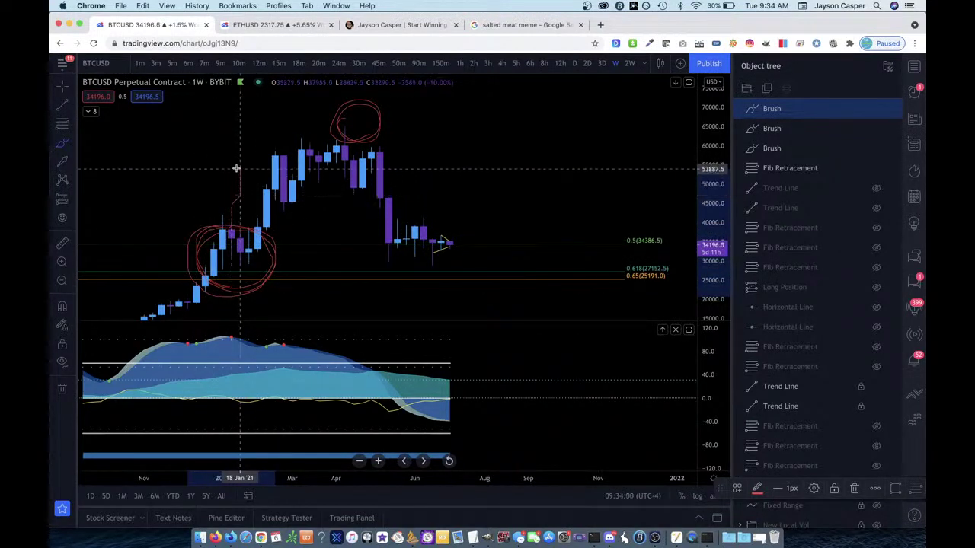
mouse_move(236, 167)
mouse_down()
mouse_move(205, 146)
mouse_move(220, 157)
mouse_move(241, 128)
mouse_move(271, 120)
mouse_move(287, 138)
mouse_move(280, 99)
mouse_move(266, 93)
mouse_move(367, 110)
mouse_move(361, 128)
mouse_move(451, 220)
mouse_move(370, 274)
mouse_move(472, 208)
mouse_up()
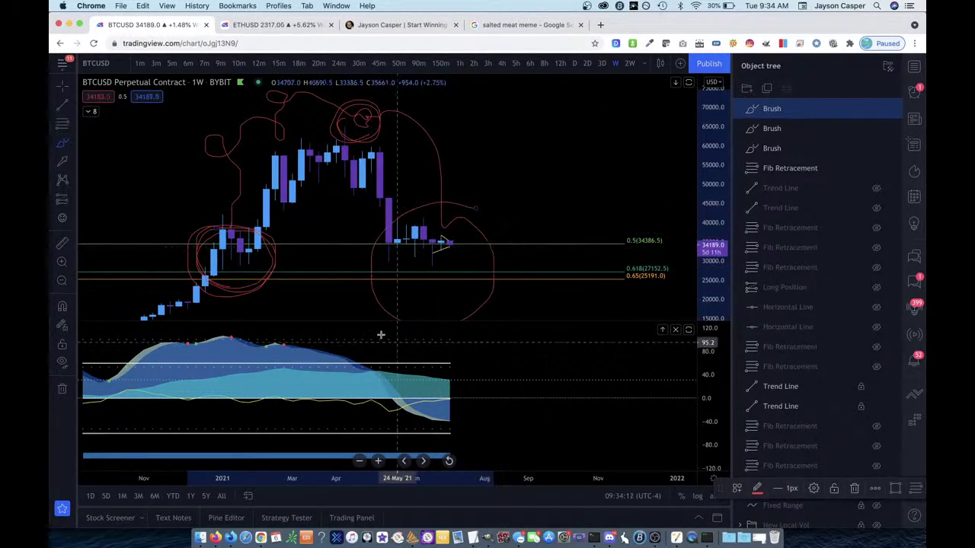
- Undo the red freehand circles and stray mark, stretching the price scale to enlarge candles
key(super+z)
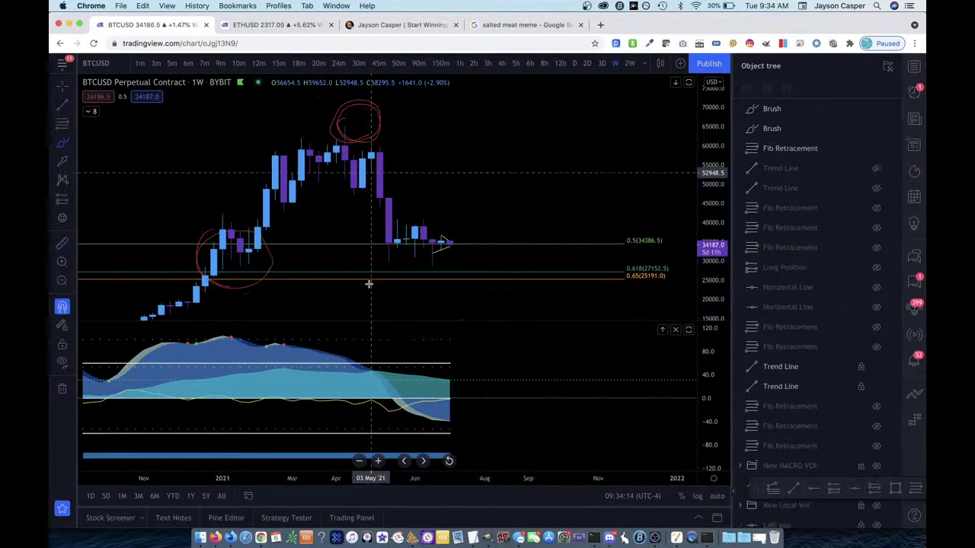
key(super+z)
key(super+z)
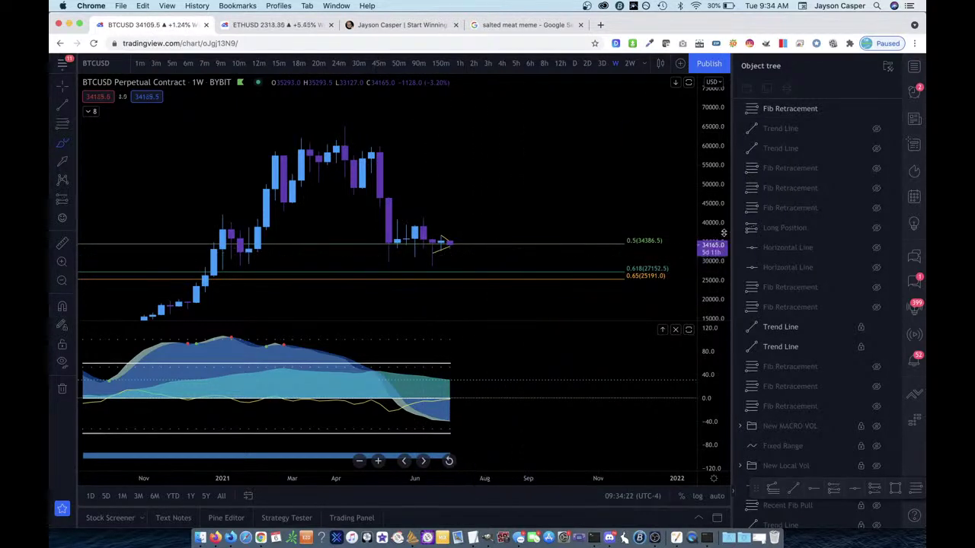
drag(724, 233, 723, 150)
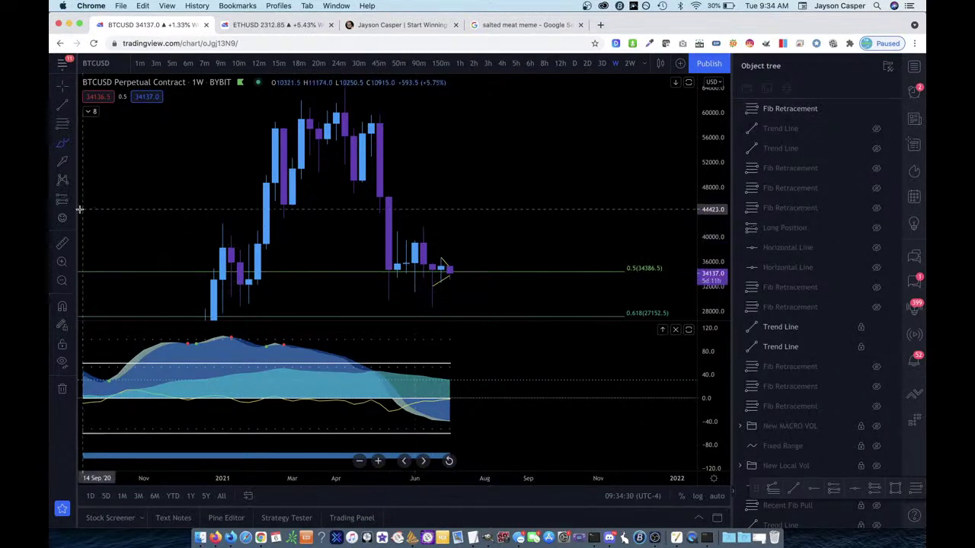
drag(464, 279, 431, 285)
key(super+z)
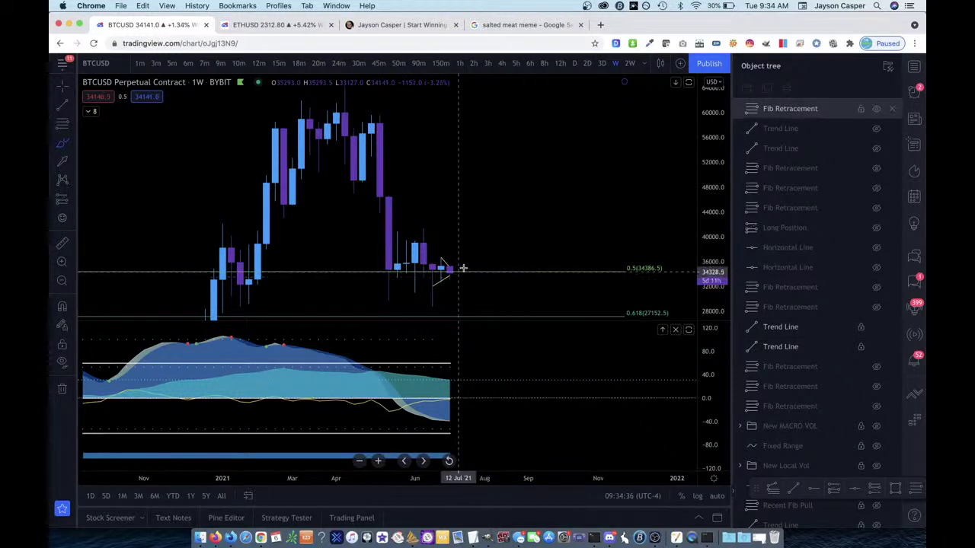
- Show the MISC SR support and resistance levels from the Object tree
scroll(876, 318, down, 5)
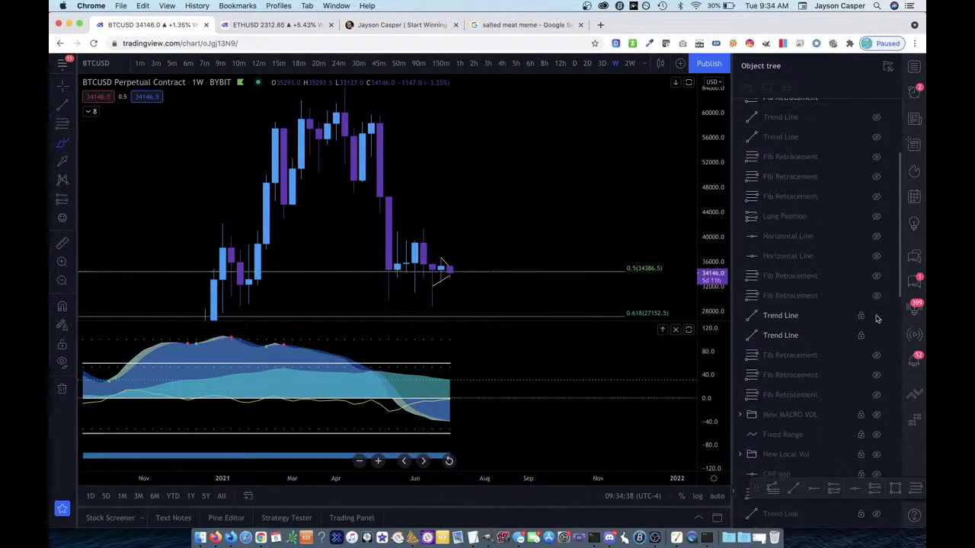
scroll(876, 318, down, 6)
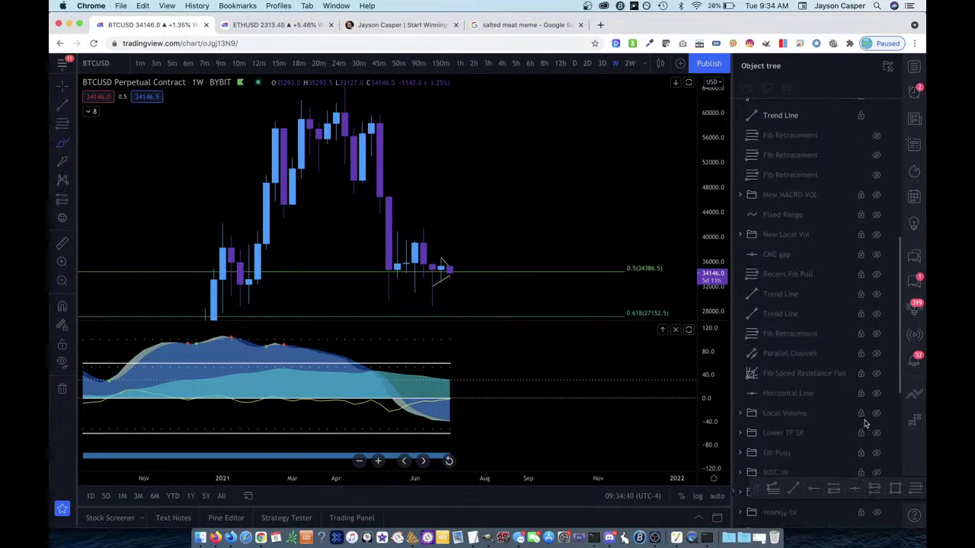
click(876, 417)
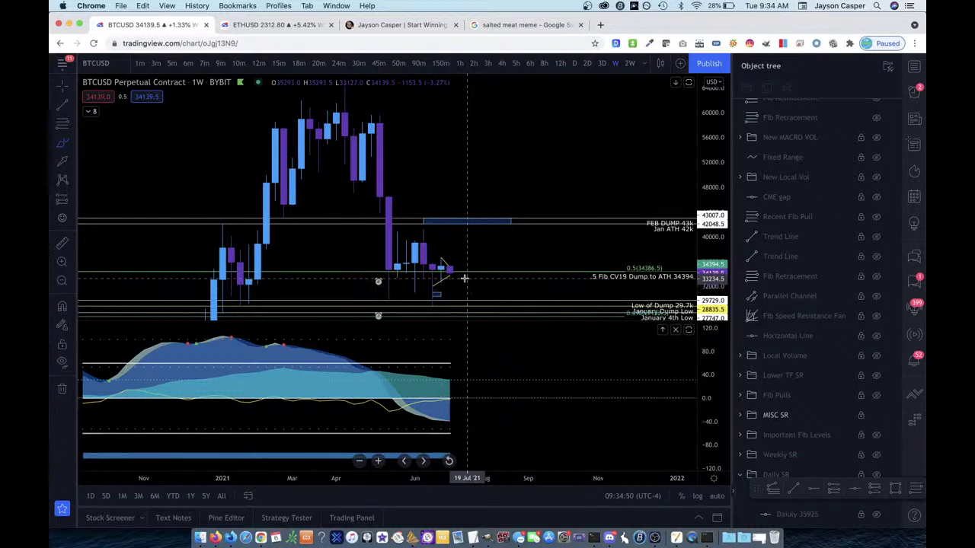
- Switch to daily candles and draw a descending parallel channel from the mid-May high
click(574, 64)
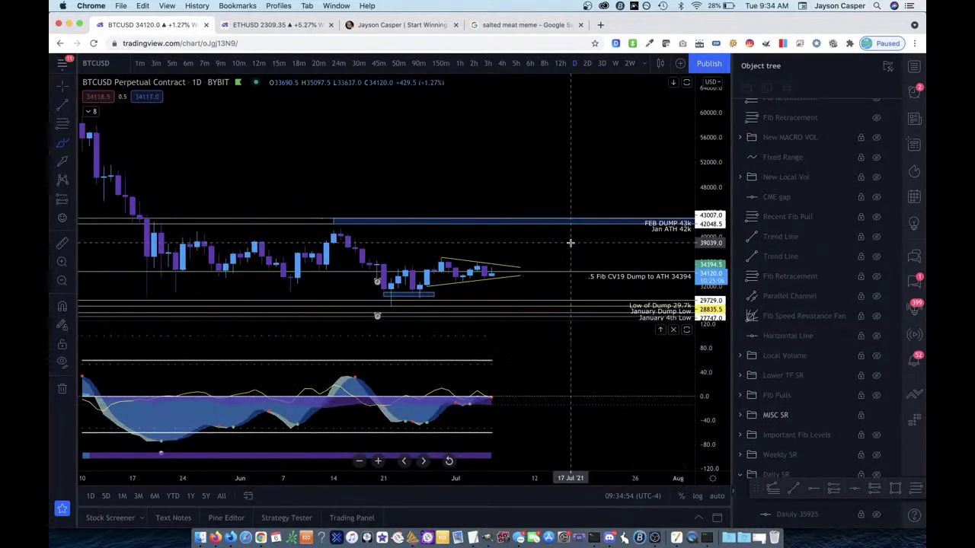
scroll(570, 243, down, 3)
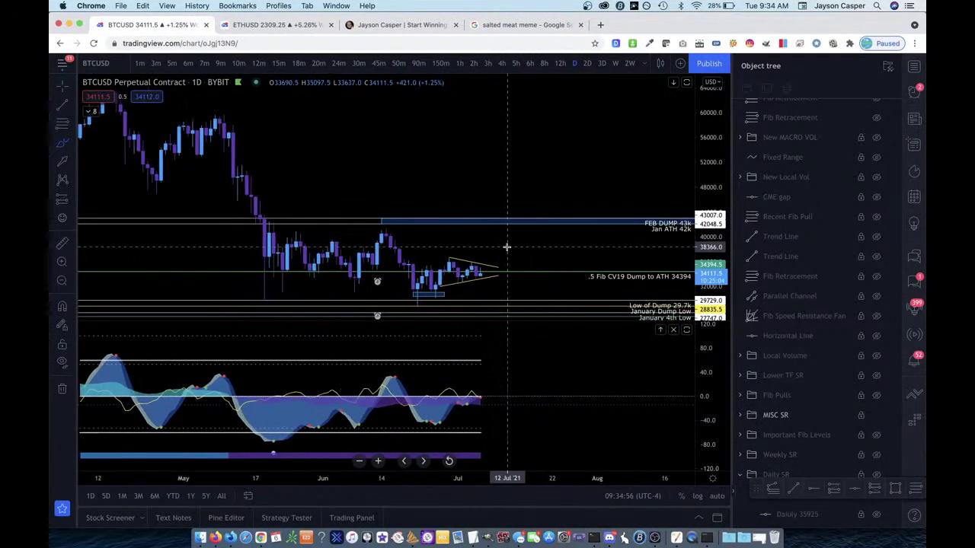
click(71, 104)
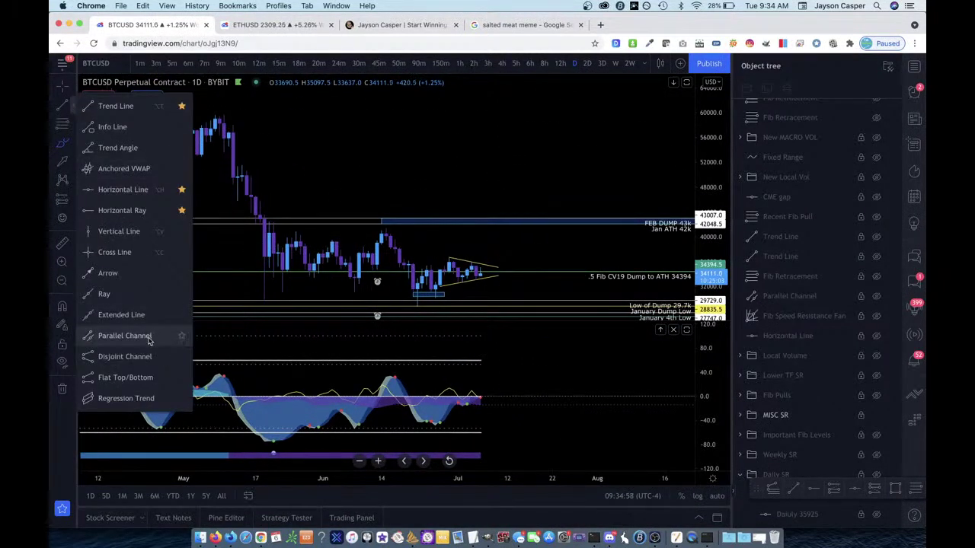
click(135, 335)
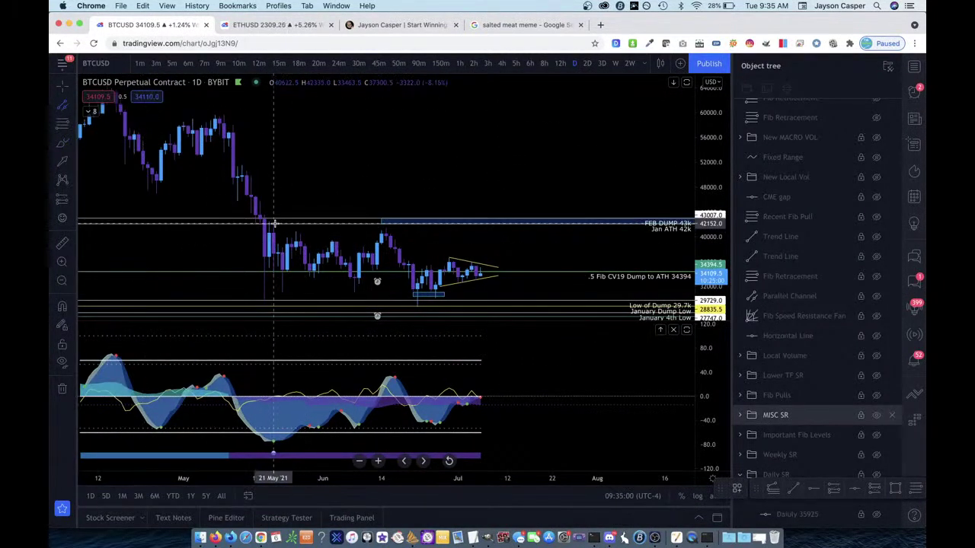
click(274, 224)
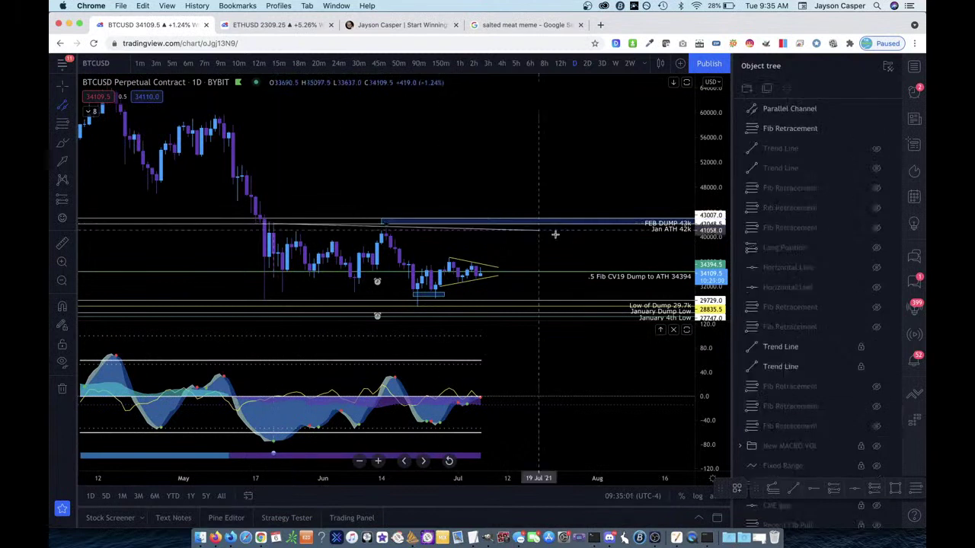
click(563, 281)
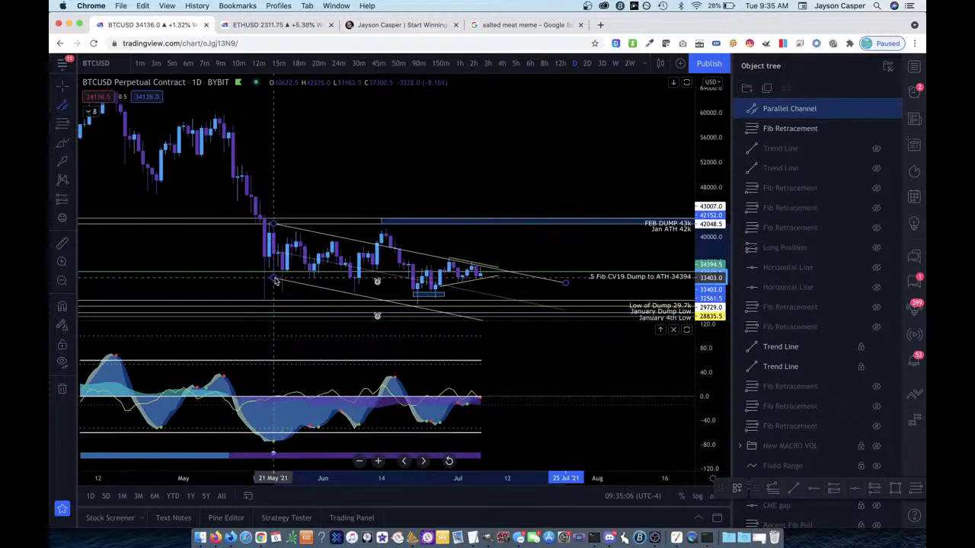
click(272, 226)
- Sketch a red freehand circle near the candles, then delete it
scroll(273, 226, right, 3)
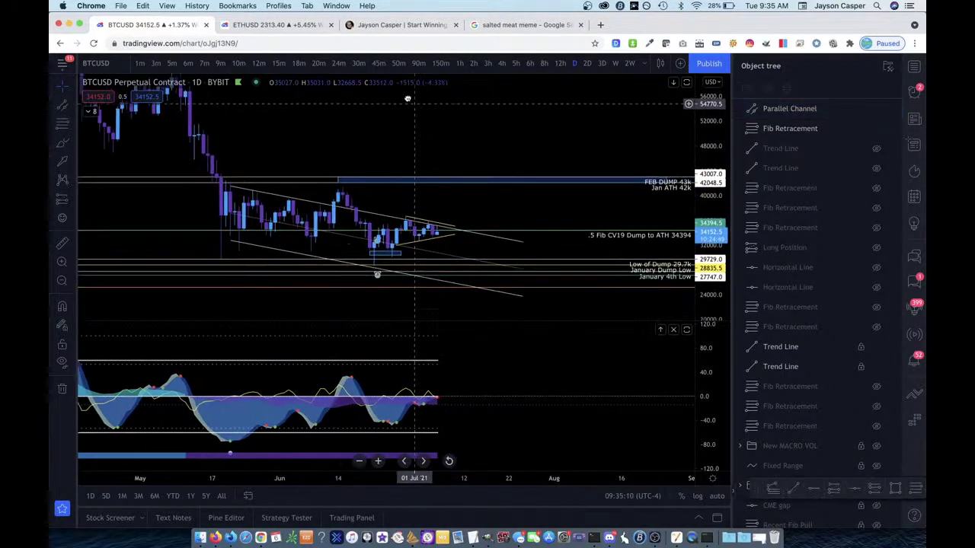
scroll(402, 93, right, 2)
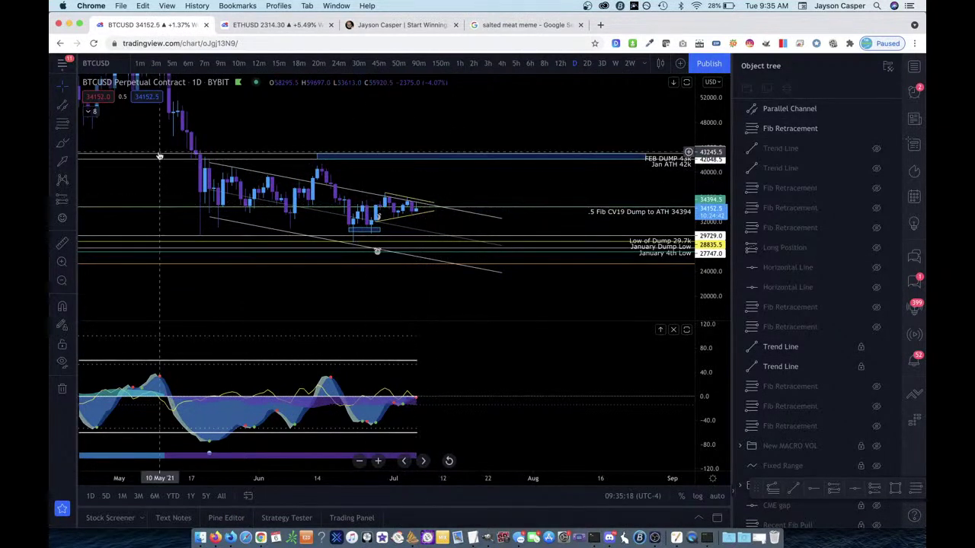
click(62, 145)
drag(428, 198, 421, 206)
key(BackSpace)
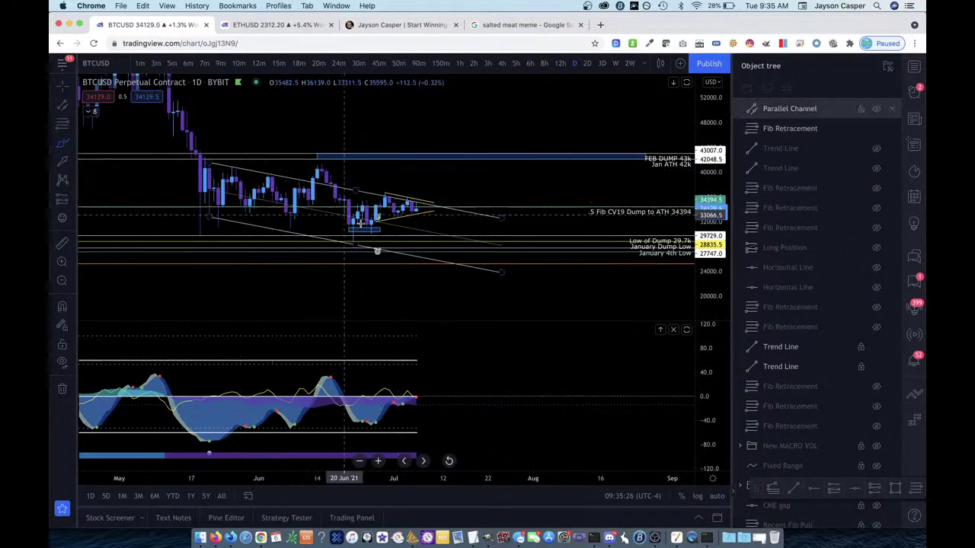
- Enlarge the candles on the price scale and unhide the hidden trend line
click(495, 278)
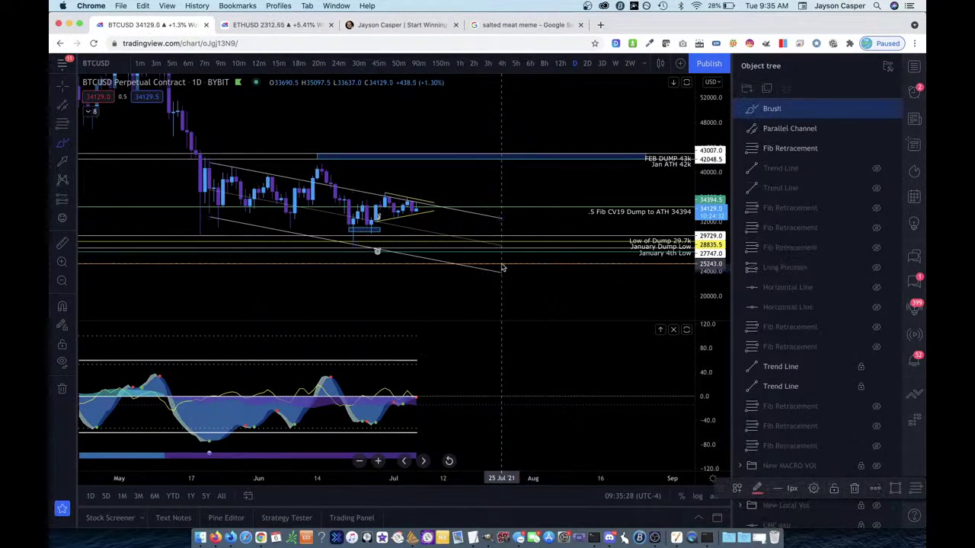
key(super+z)
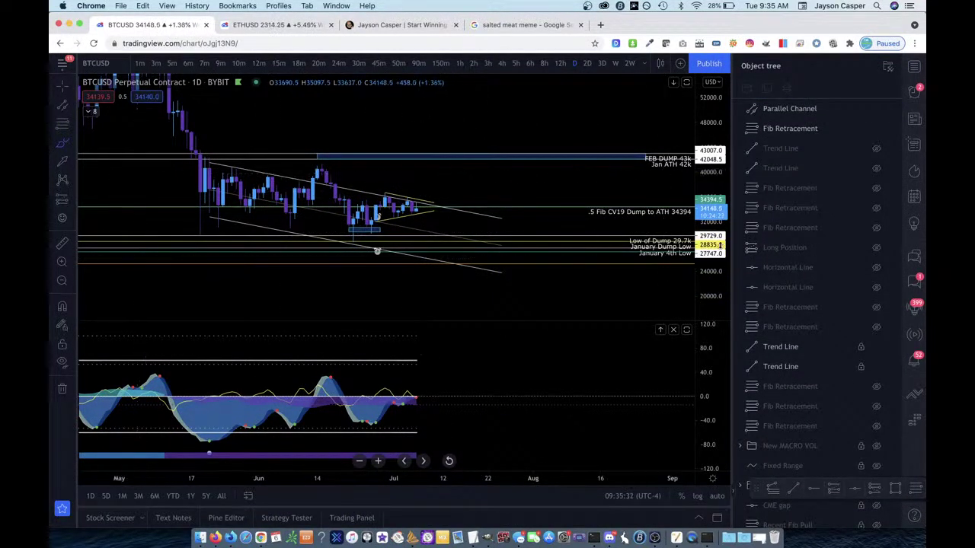
drag(719, 245, 719, 263)
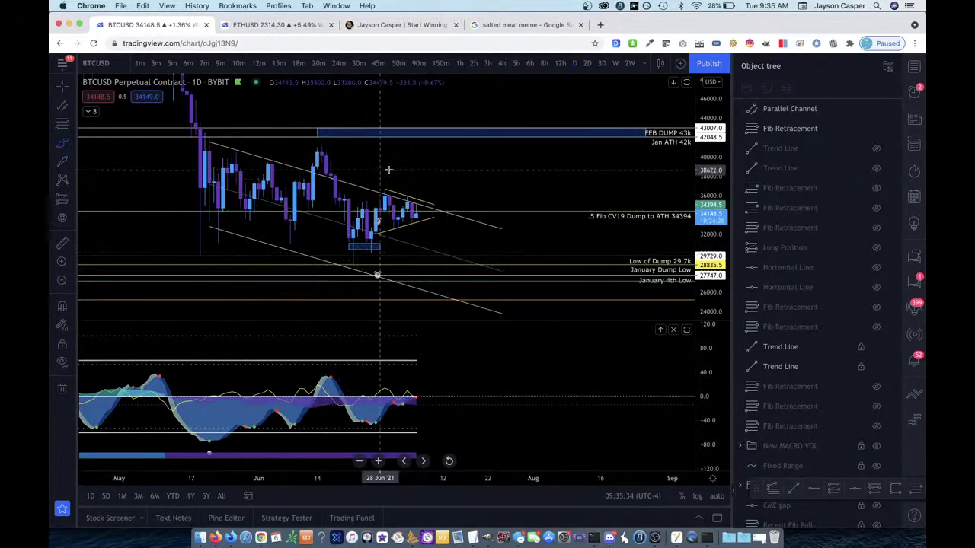
click(403, 242)
click(435, 224)
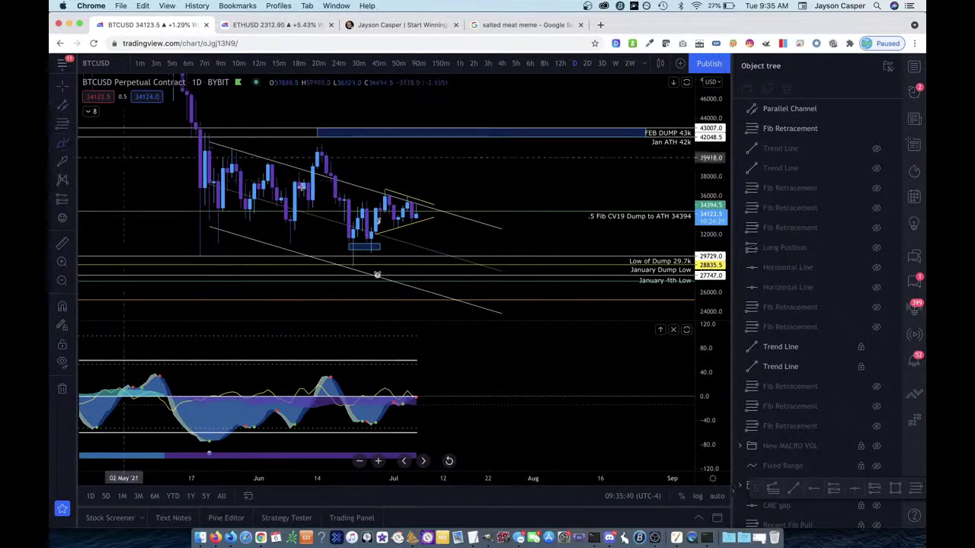
click(876, 151)
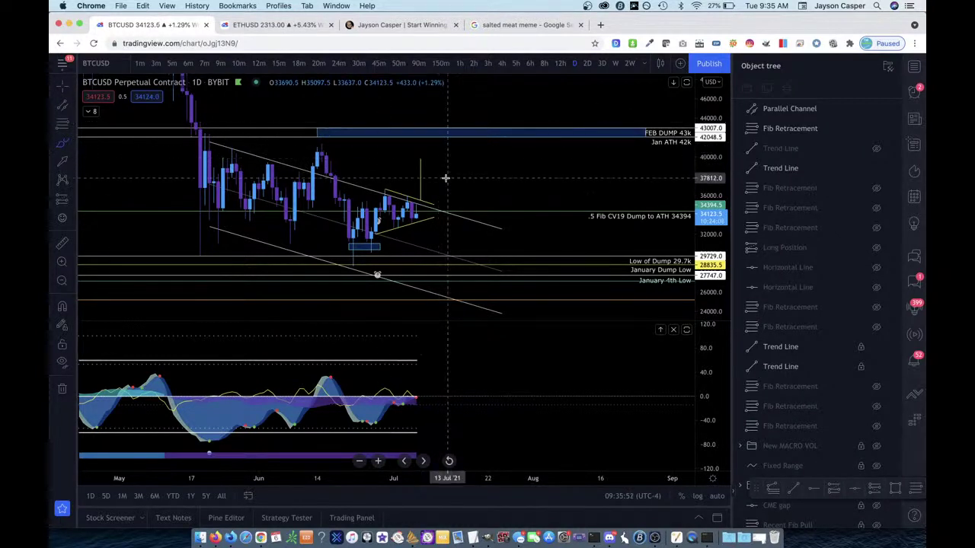
- Draw red strokes toward the FEB DUMP 43k level, then remove all brush marks
mouse_move(424, 162)
mouse_down()
mouse_move(470, 129)
mouse_move(463, 134)
mouse_move(485, 138)
mouse_move(470, 122)
mouse_move(472, 142)
mouse_move(474, 124)
mouse_move(486, 134)
mouse_move(459, 138)
mouse_move(482, 122)
mouse_up()
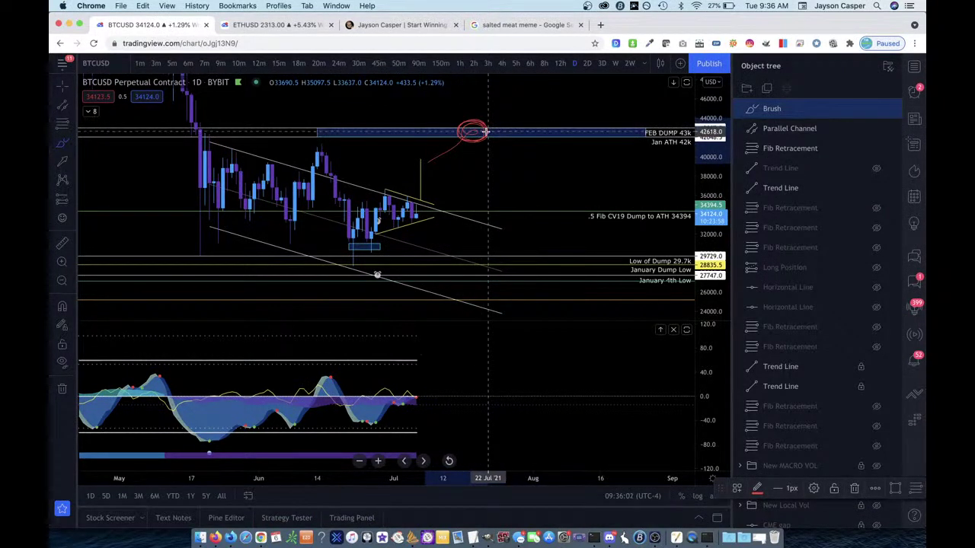
key(Delete)
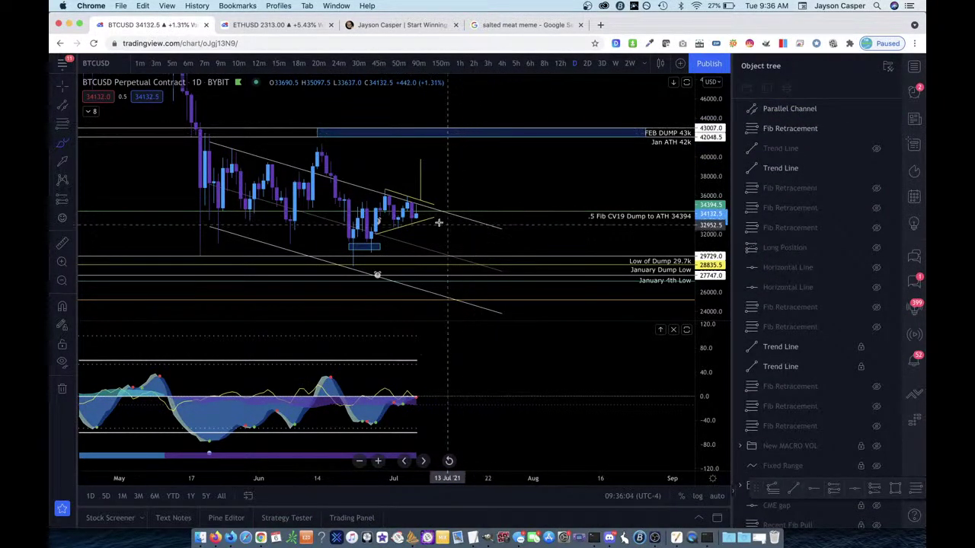
click(418, 219)
key(super+z)
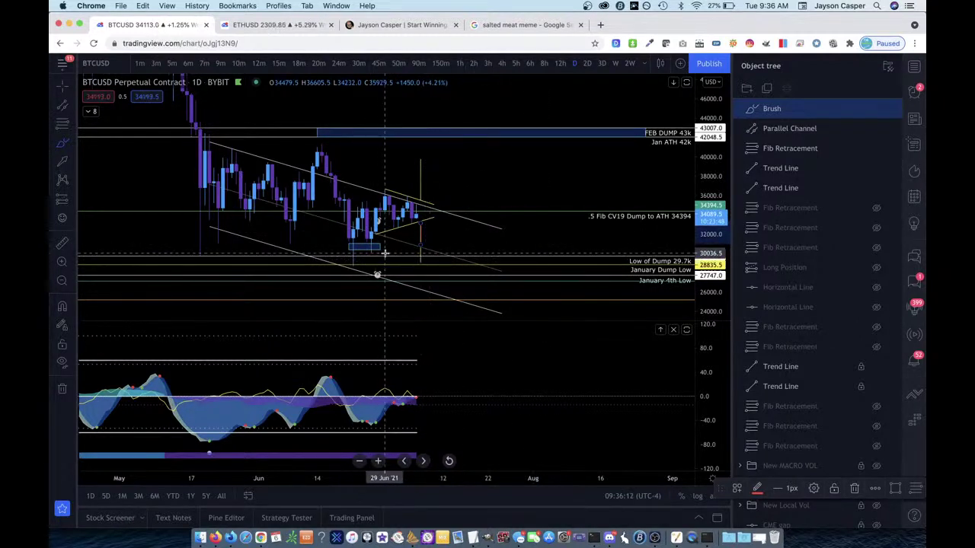
key(super+z)
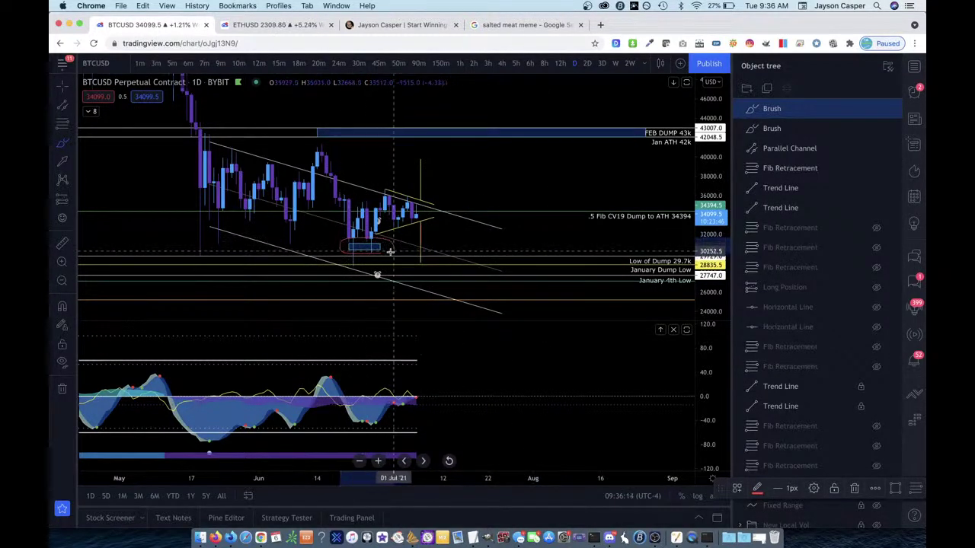
key(Delete)
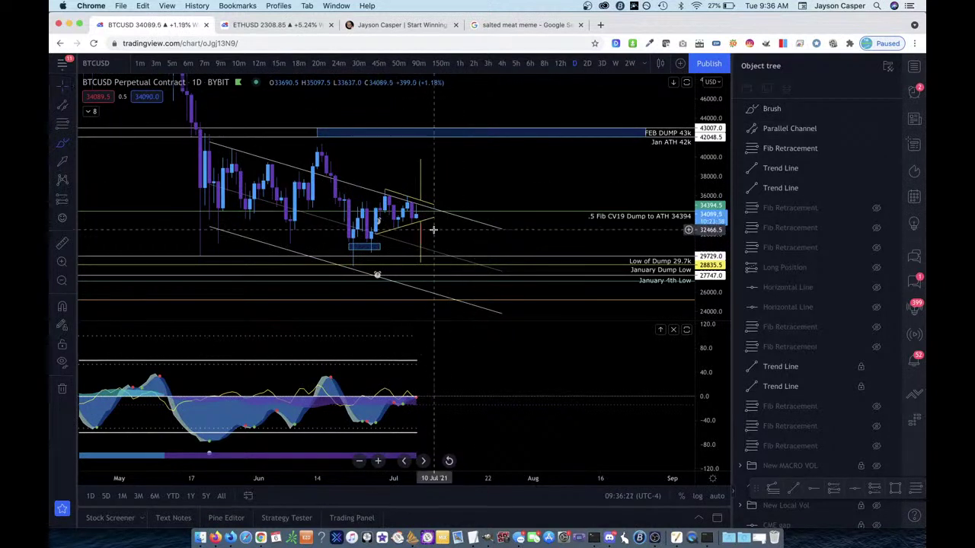
key(Delete)
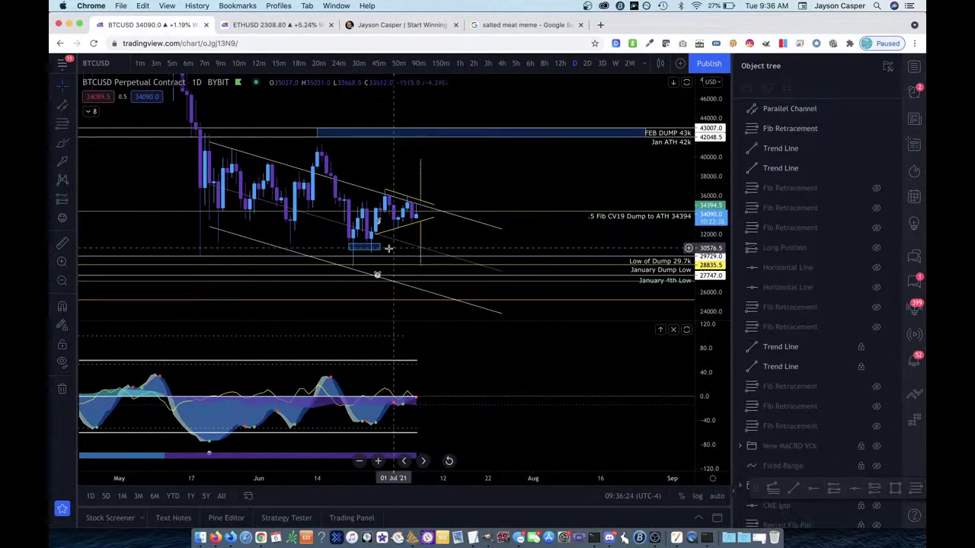
- Switch to 4-hour candles and lock both trend lines in the Object tree
click(502, 63)
scroll(508, 216, down, 5)
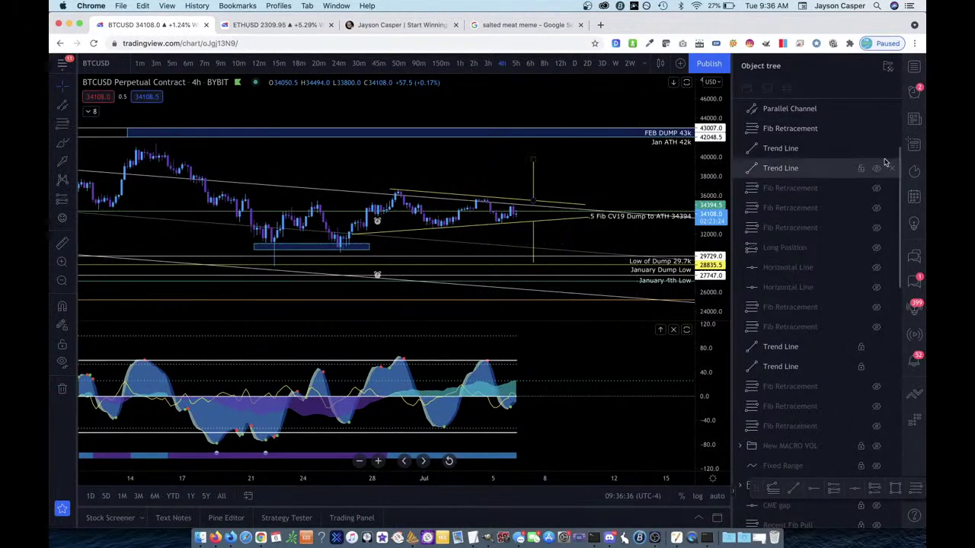
click(861, 149)
click(862, 167)
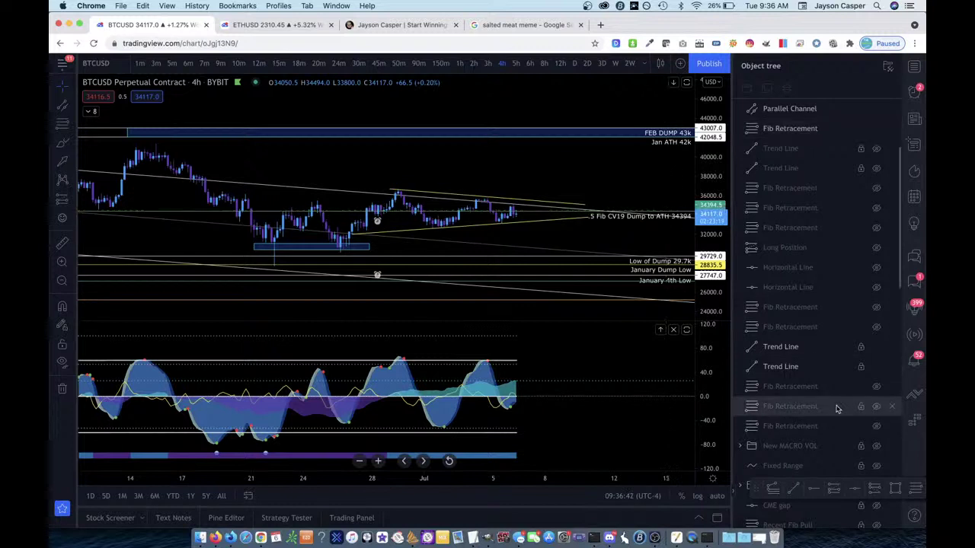
- Hide the MISC SR levels and stretch the price scale to enlarge the candles
scroll(837, 404, down, 8)
scroll(837, 408, down, 1)
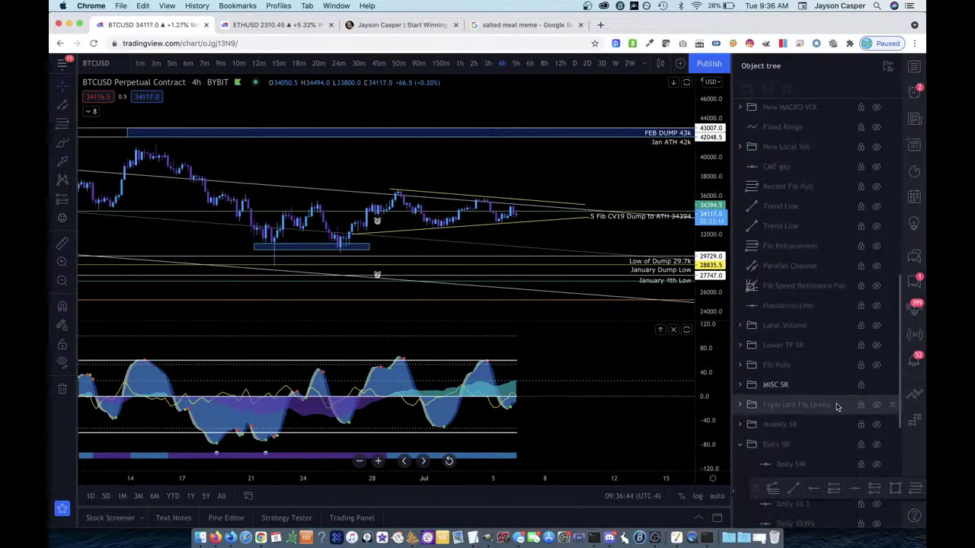
click(876, 385)
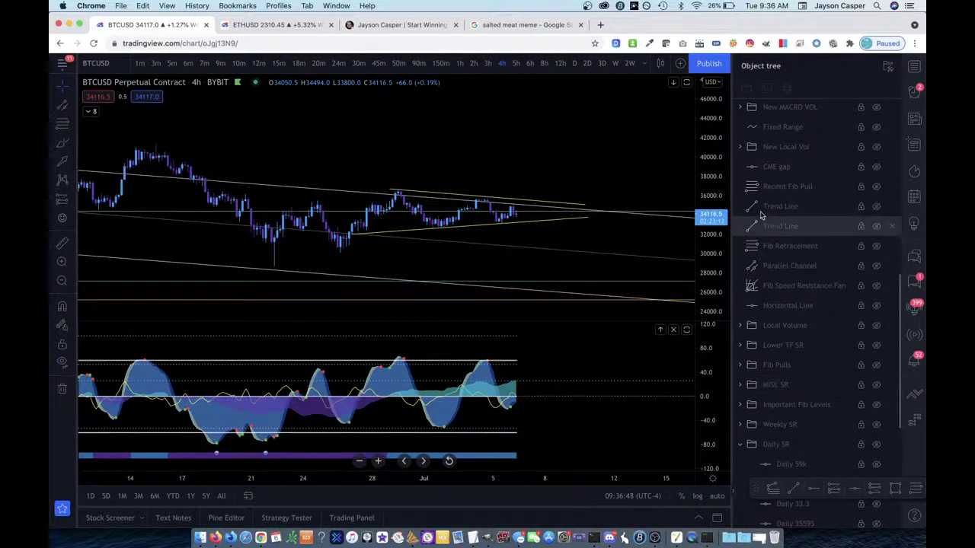
drag(715, 230, 710, 122)
scroll(620, 277, up, 5)
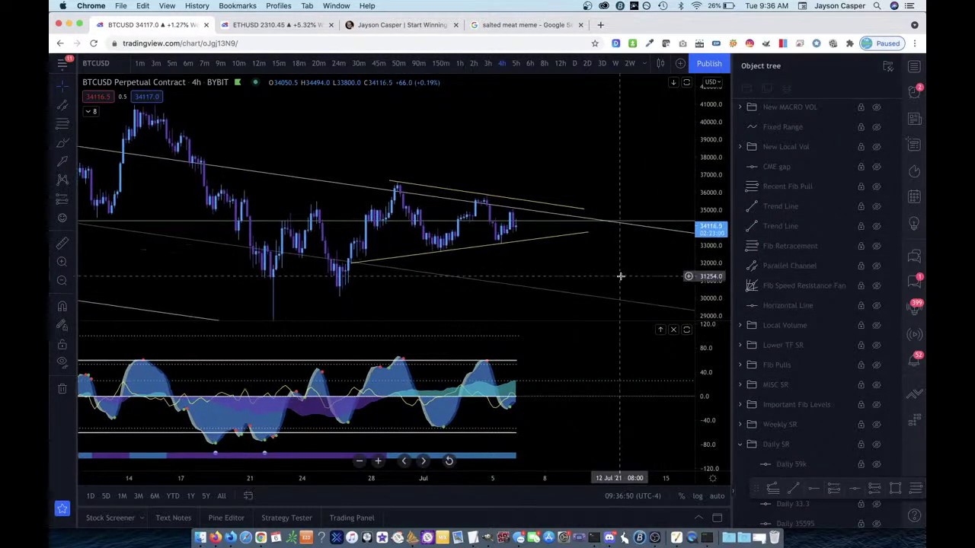
scroll(613, 276, down, 5)
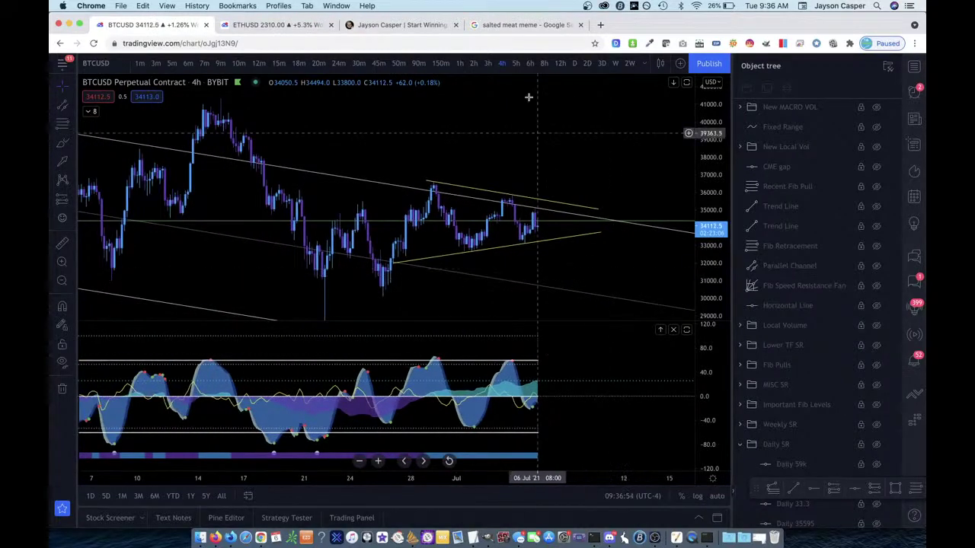
scroll(617, 281, down, 1)
scroll(617, 281, up, 4)
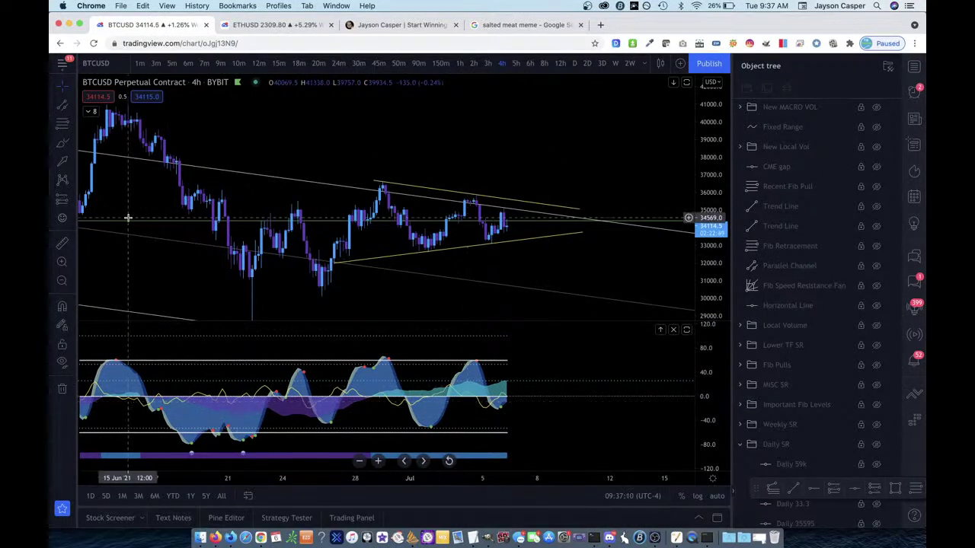
- Sketch red projected downswings in the oscillator pane and circle its latest peak
click(63, 145)
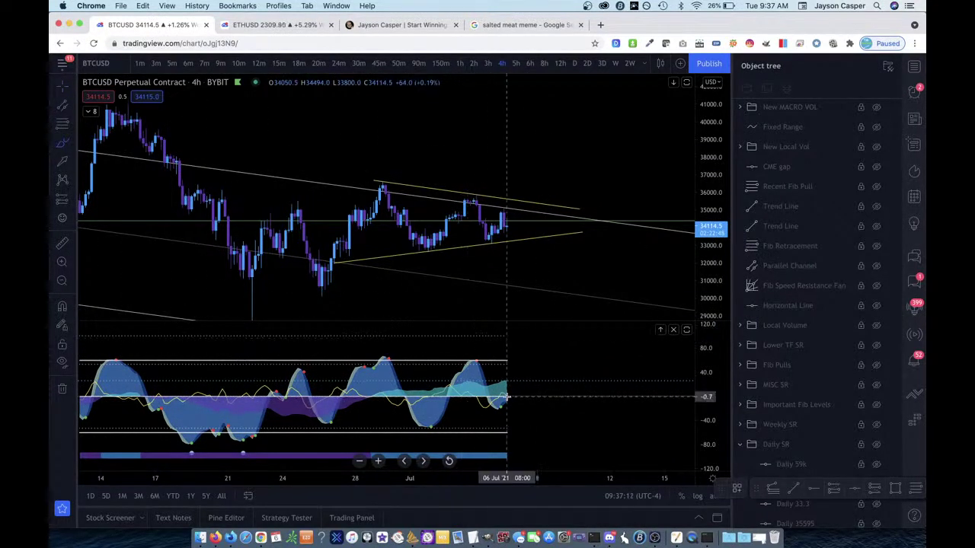
drag(506, 396, 509, 398)
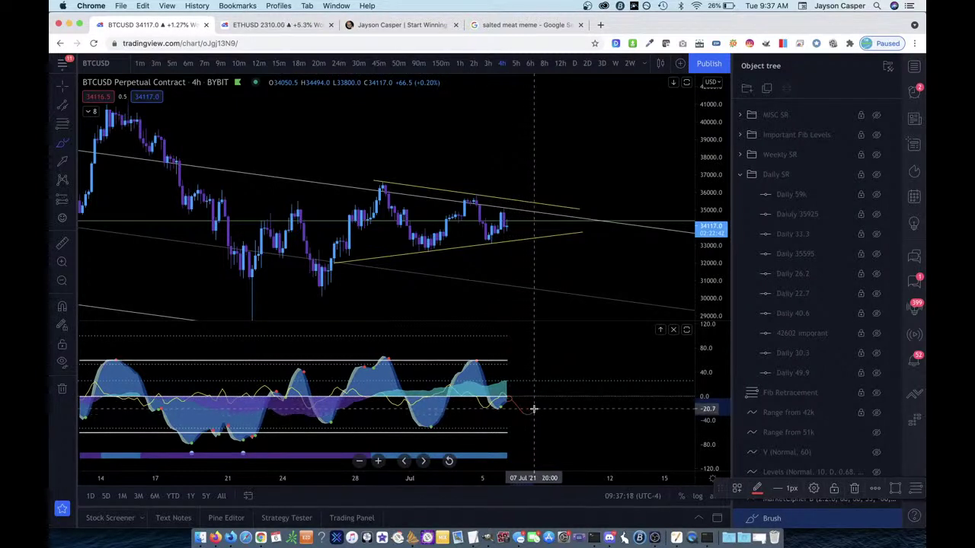
drag(557, 379, 599, 426)
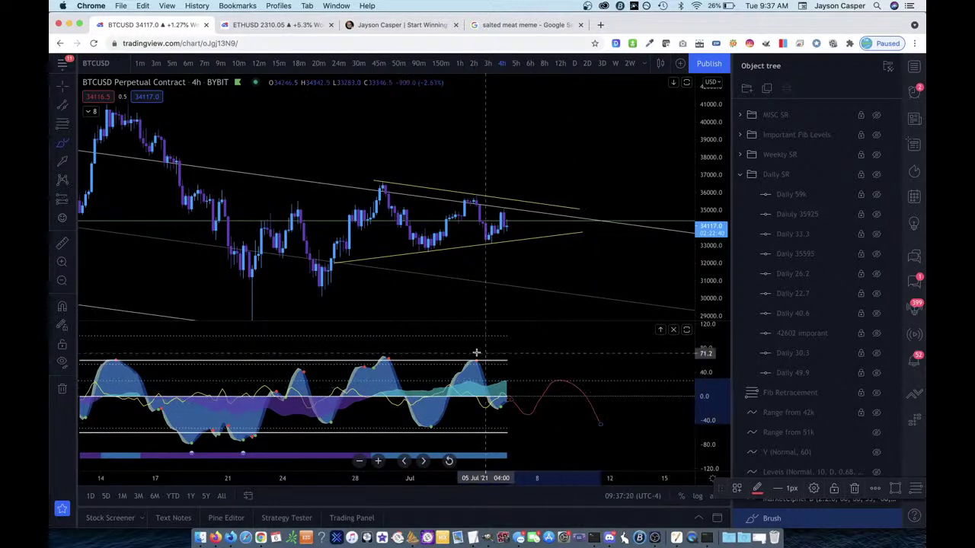
mouse_move(463, 356)
mouse_down()
mouse_move(616, 392)
mouse_move(639, 416)
mouse_up()
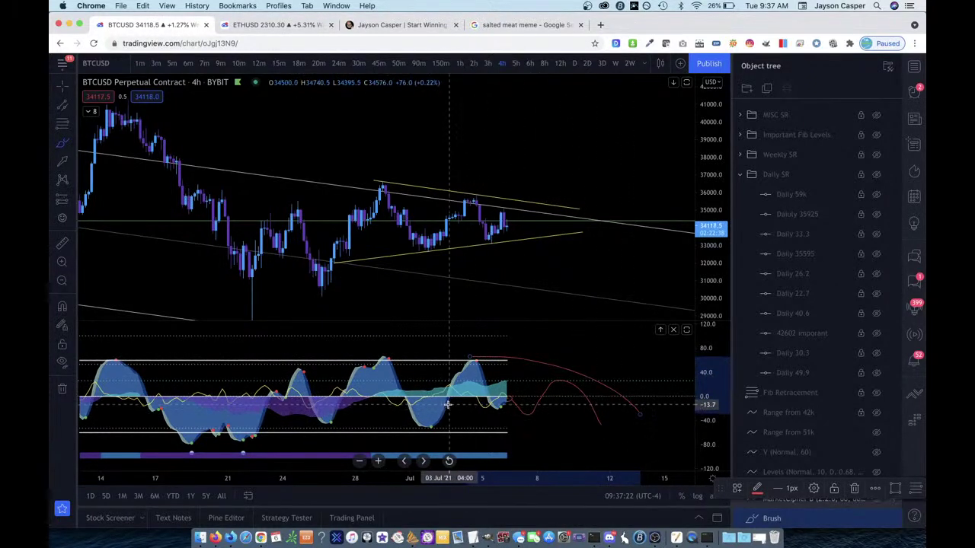
drag(460, 407, 594, 438)
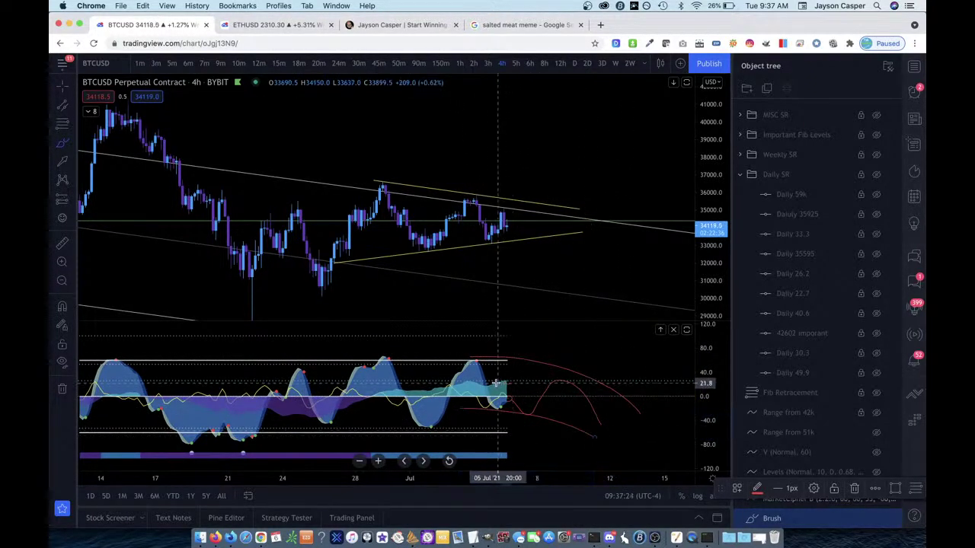
drag(501, 381, 496, 381)
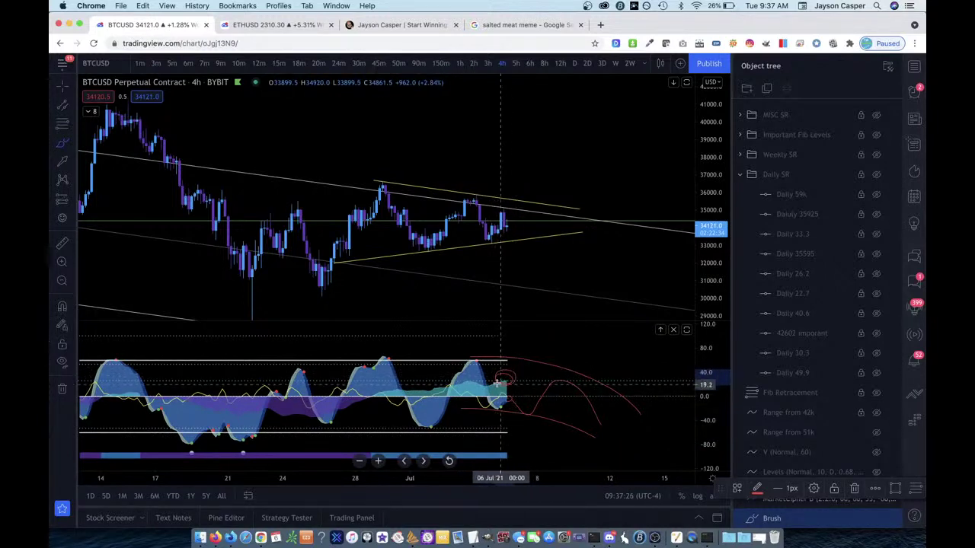
scroll(504, 373, up, 4)
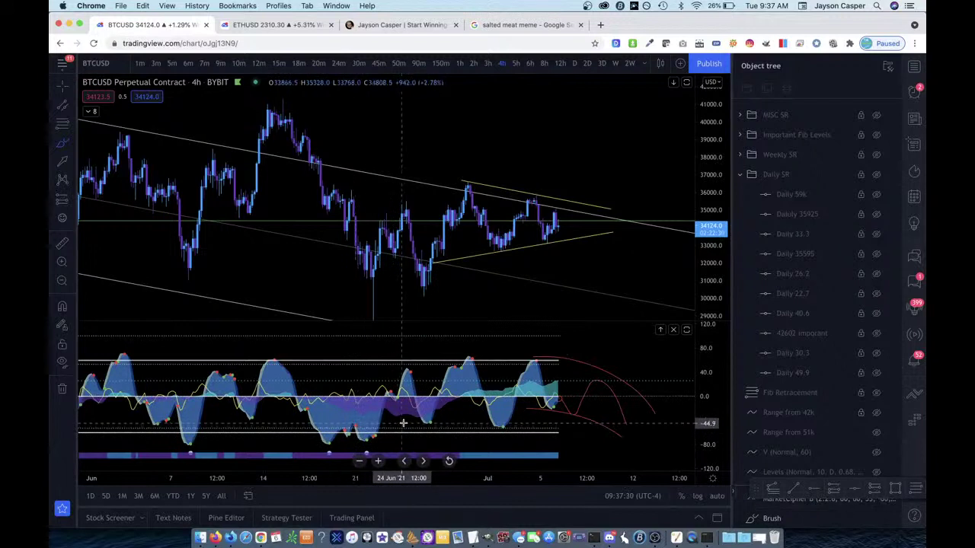
drag(426, 422, 371, 439)
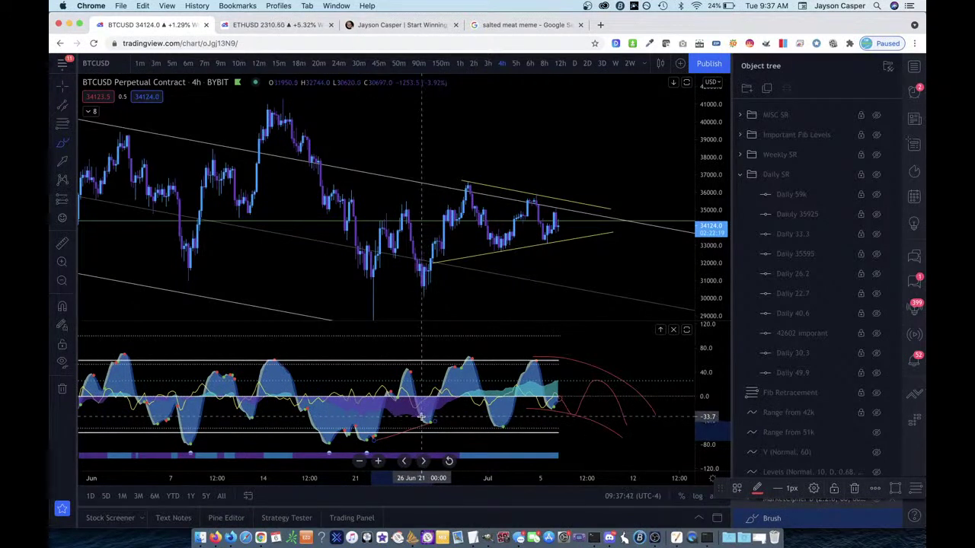
click(462, 390)
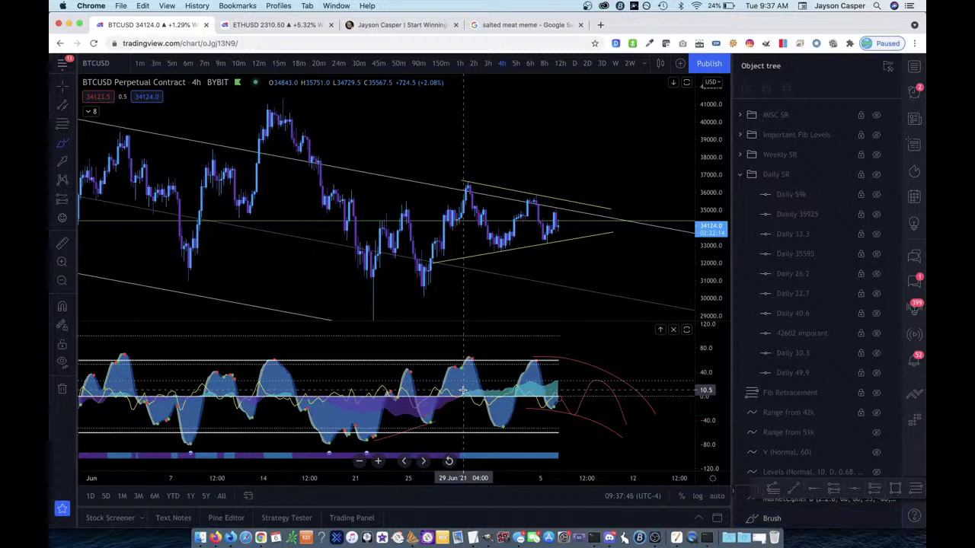
click(553, 377)
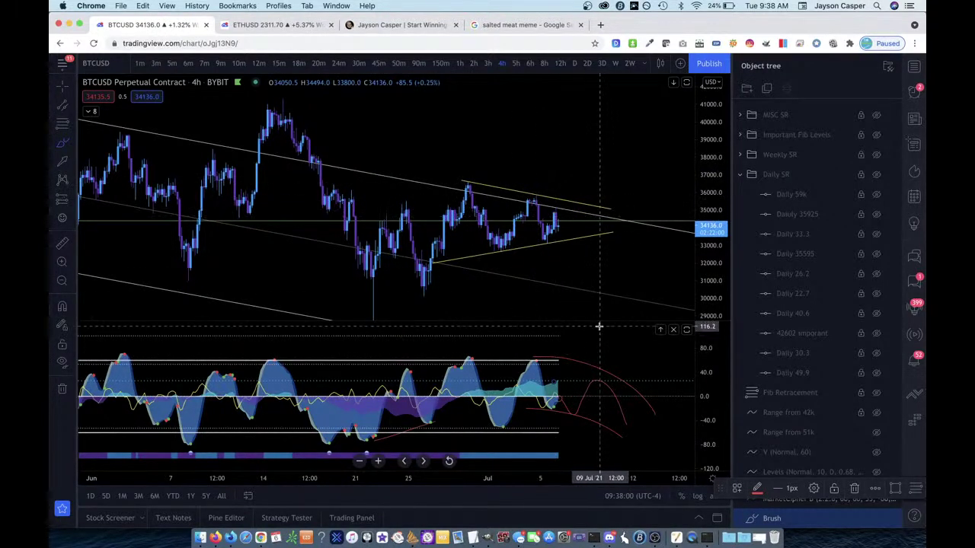
- Compress the price scale, circle the recent price action freehand, then delete that loop
scroll(600, 324, down, 2)
drag(708, 192, 712, 244)
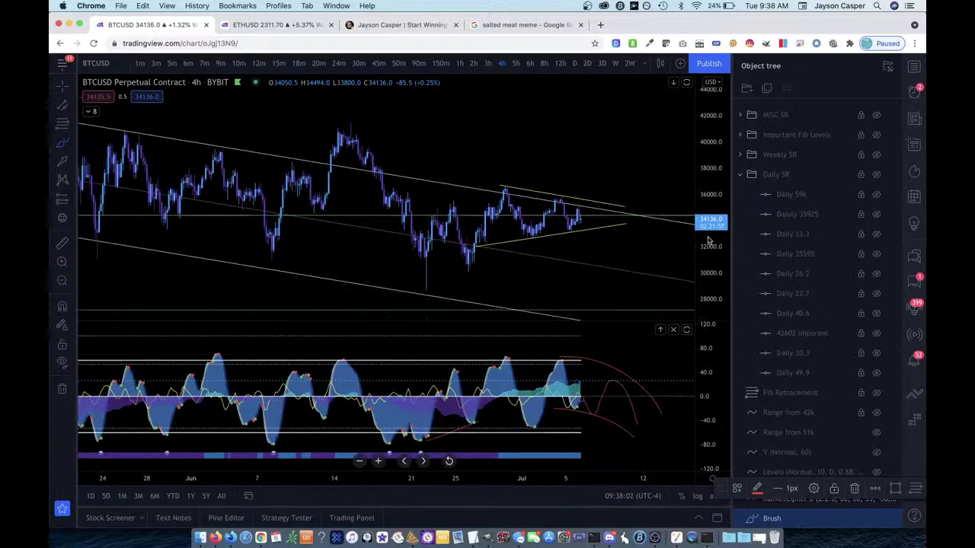
scroll(398, 261, down, 1)
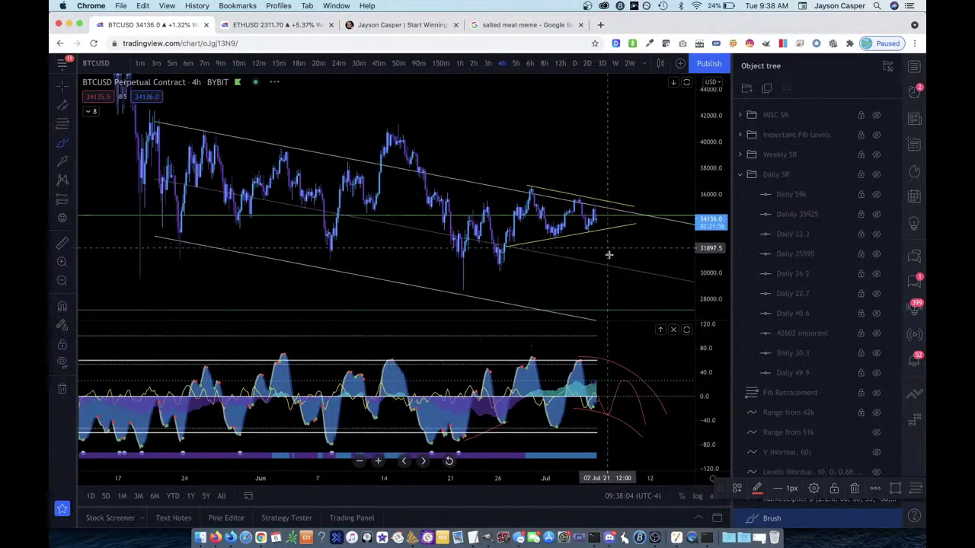
drag(609, 263, 511, 273)
key(Delete)
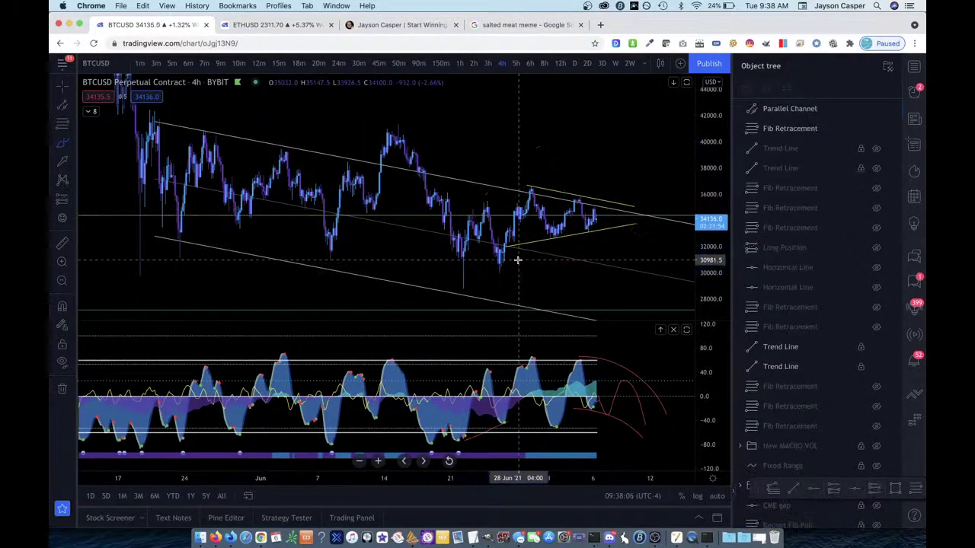
- Step the chart through 2-hour, 1-hour, 50-minute and finally 24-minute candles
click(472, 65)
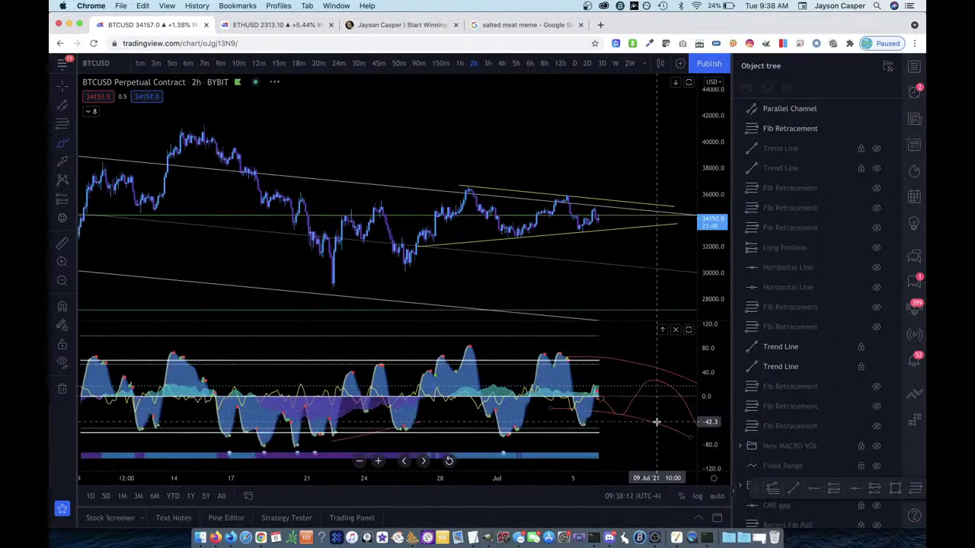
scroll(640, 409, up, 5)
scroll(656, 422, up, 2)
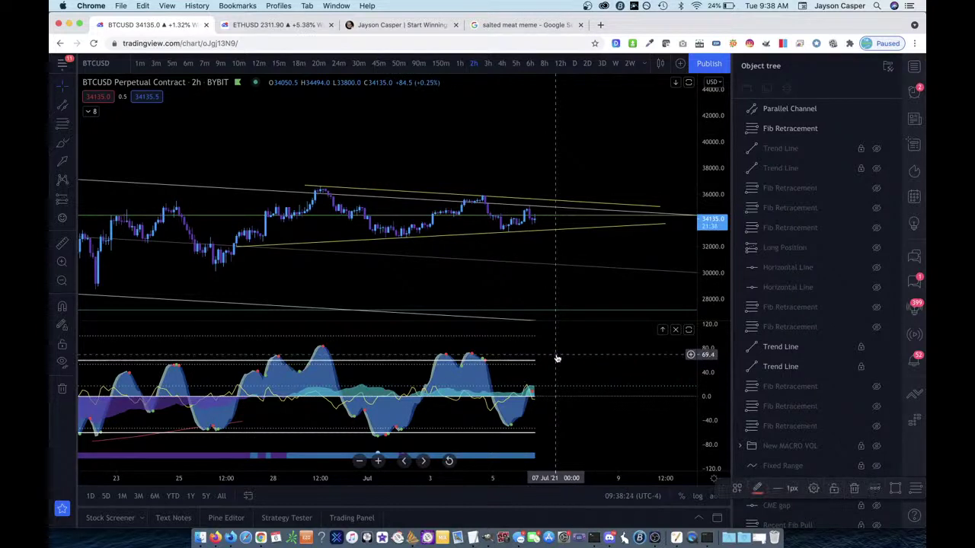
click(526, 386)
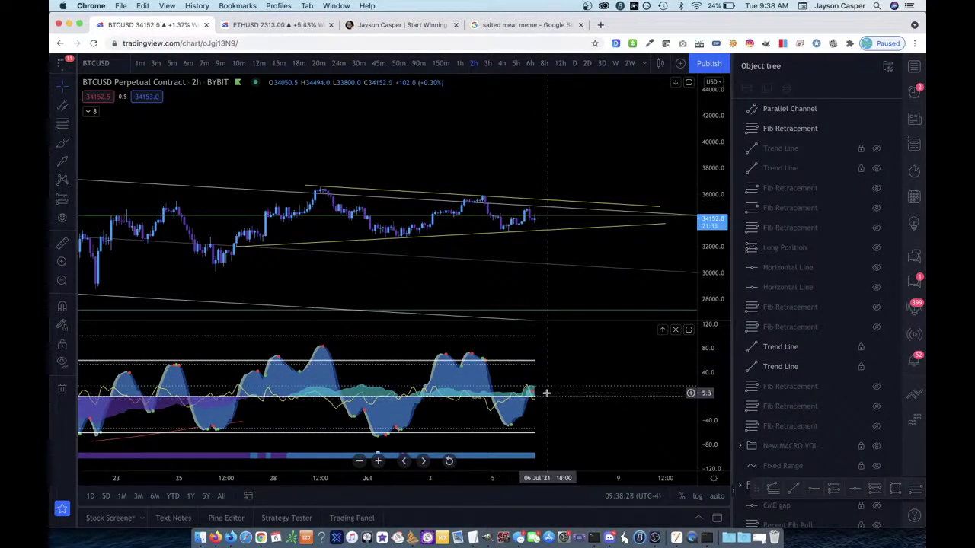
click(458, 64)
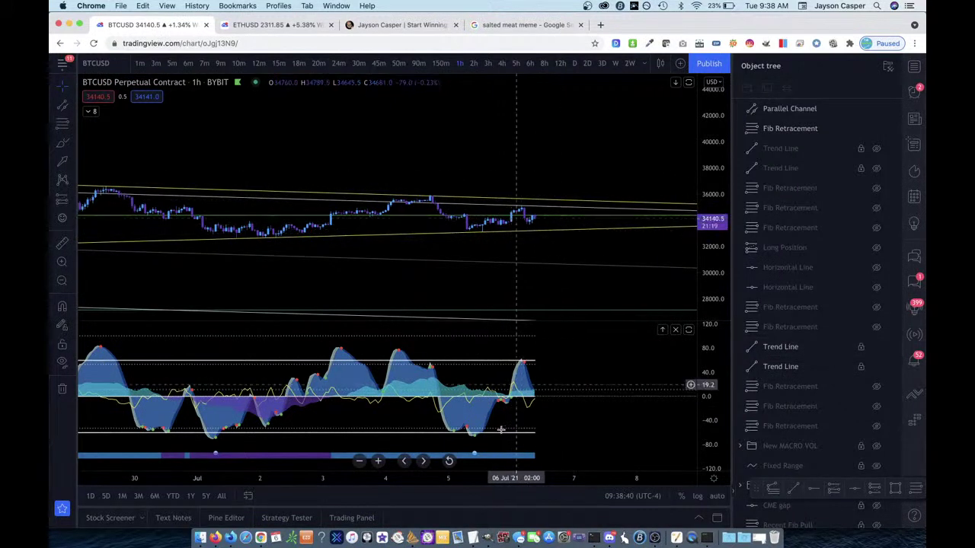
click(399, 63)
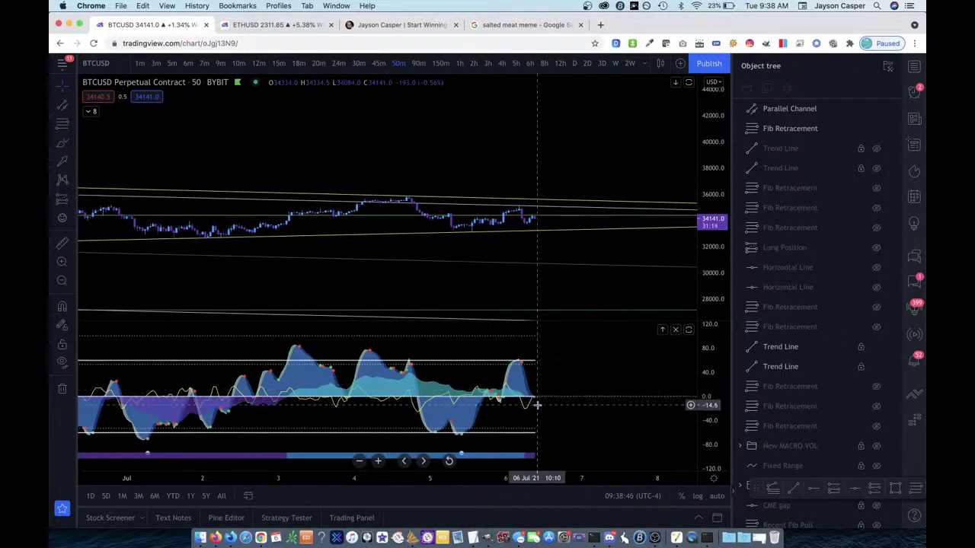
click(337, 63)
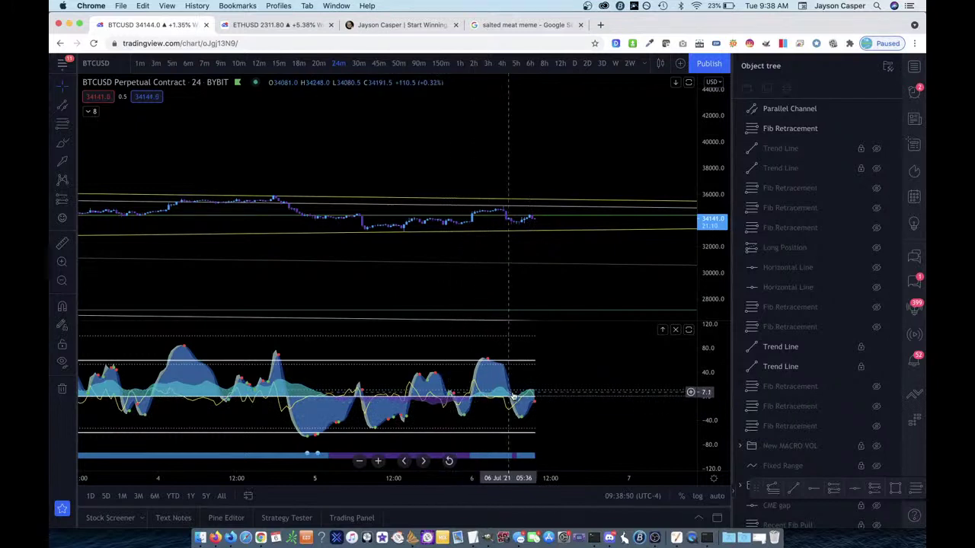
- Cancel a trend line started in the oscillator, then auto-fit and stretch the price scale
scroll(428, 404, down, 3)
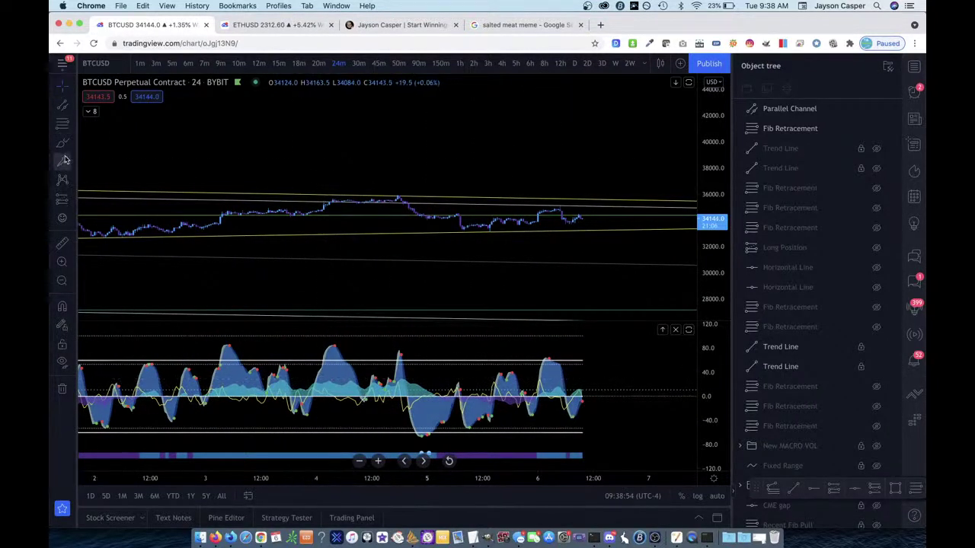
click(75, 114)
click(95, 103)
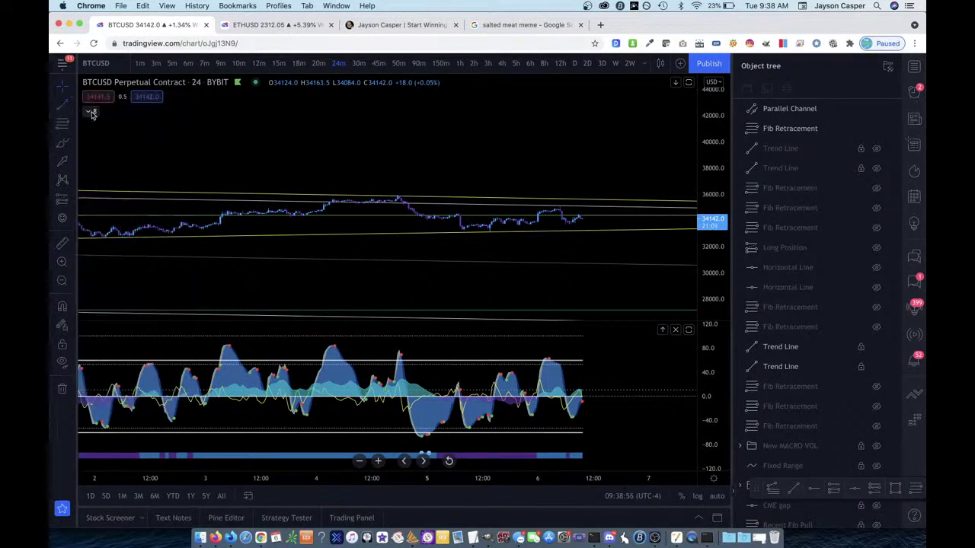
click(345, 379)
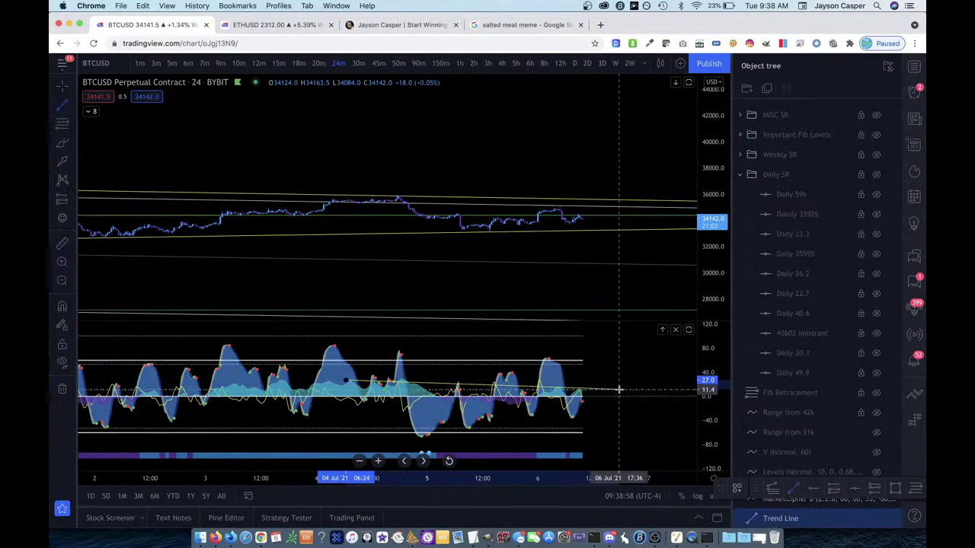
key(Escape)
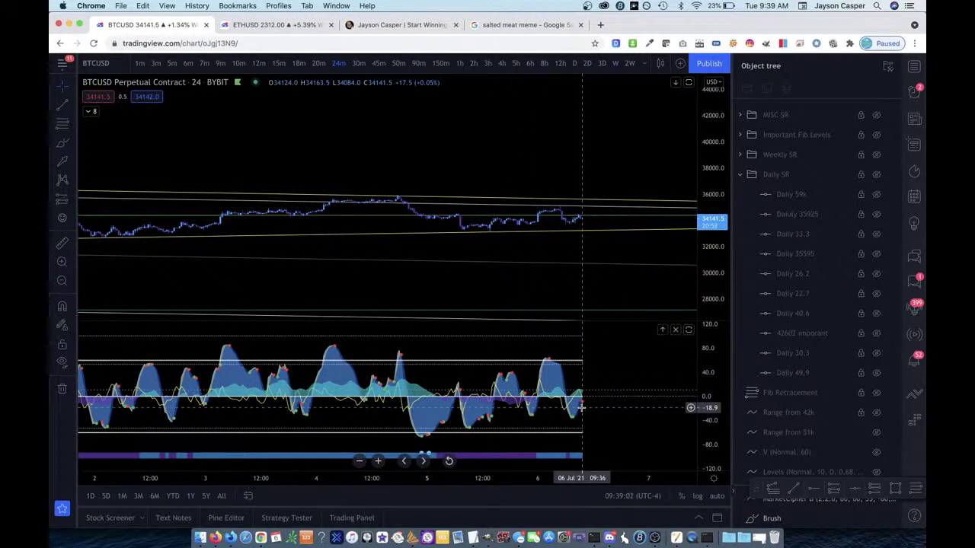
scroll(594, 408, up, 3)
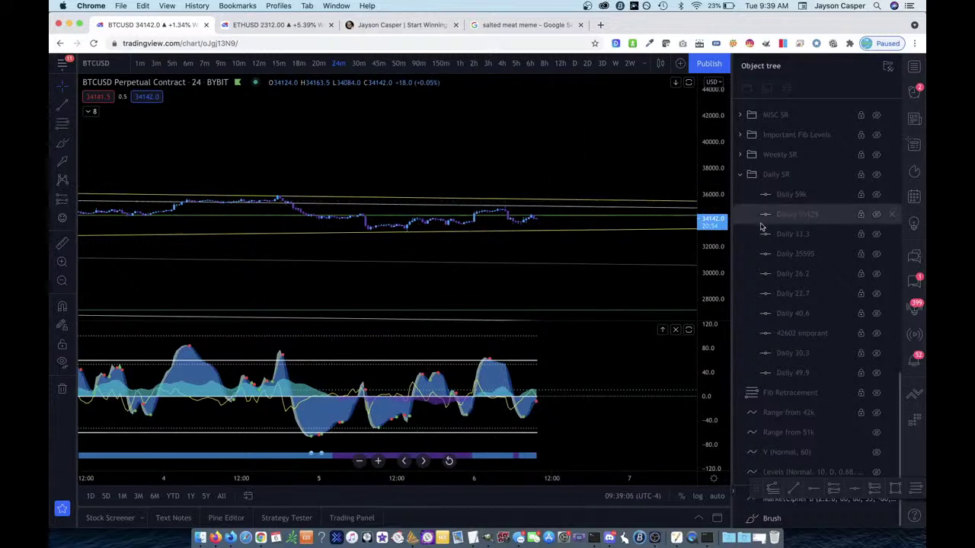
double_click(716, 244)
scroll(611, 276, down, 4)
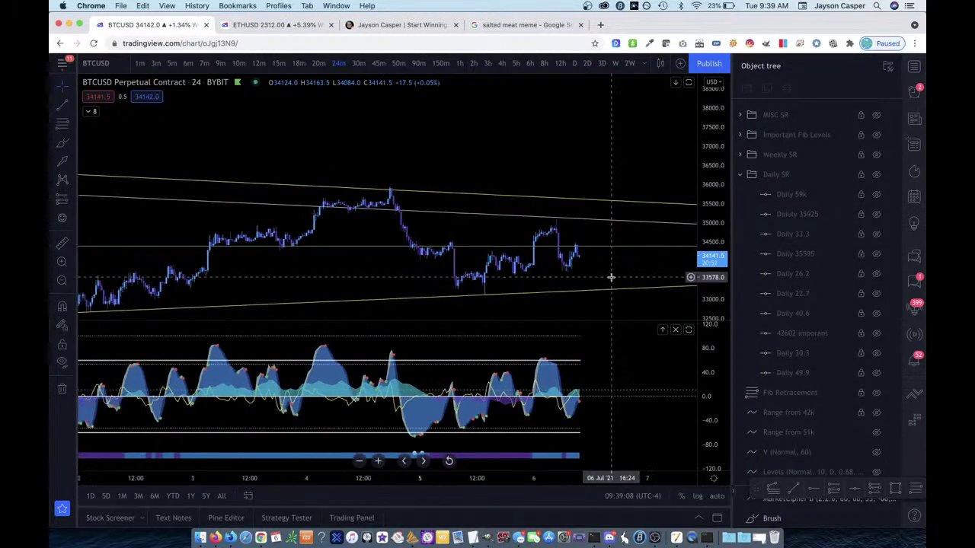
scroll(612, 157, up, 3)
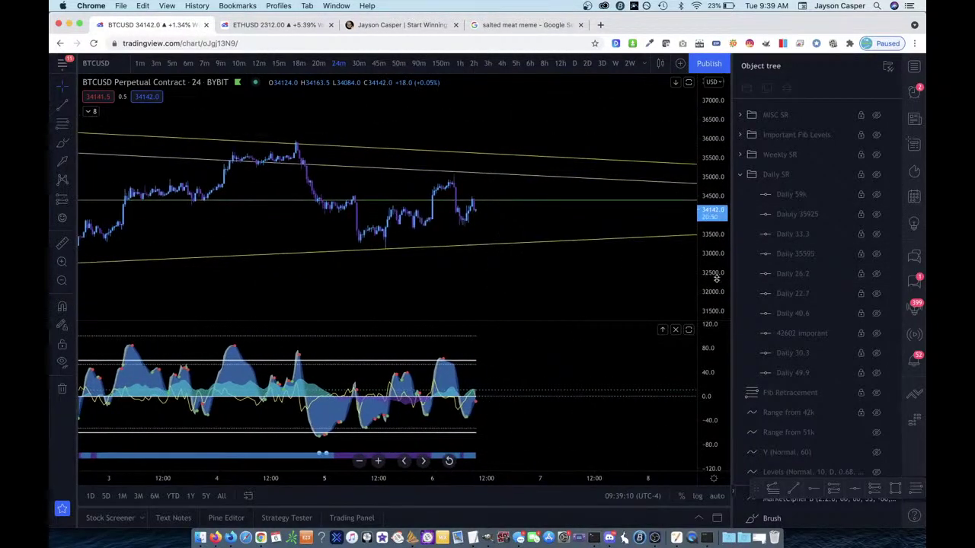
mouse_move(719, 191)
mouse_down()
mouse_move(719, 166)
mouse_move(717, 181)
mouse_up()
scroll(620, 255, down, 2)
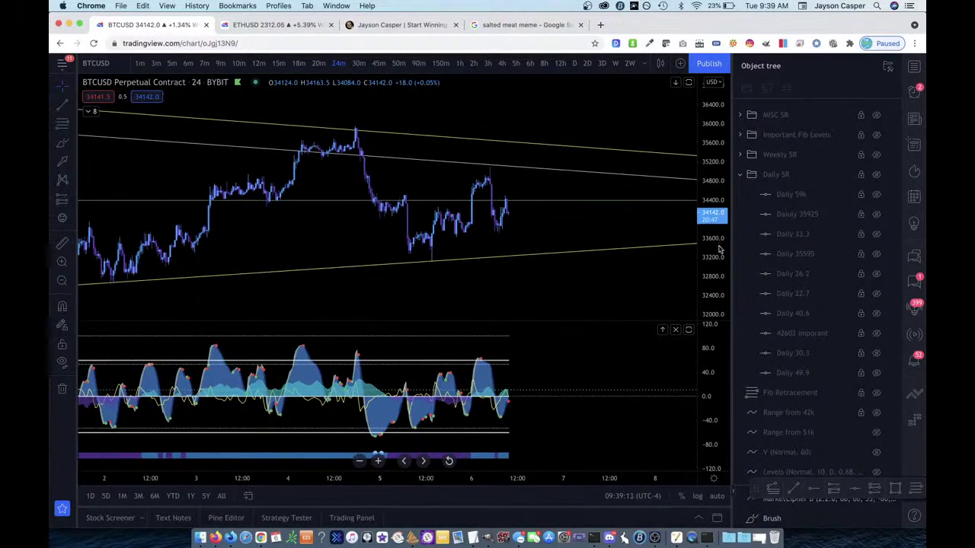
- Circle the recent price action and July 4 peak in red, delete them, then switch to YouTube Studio
click(59, 144)
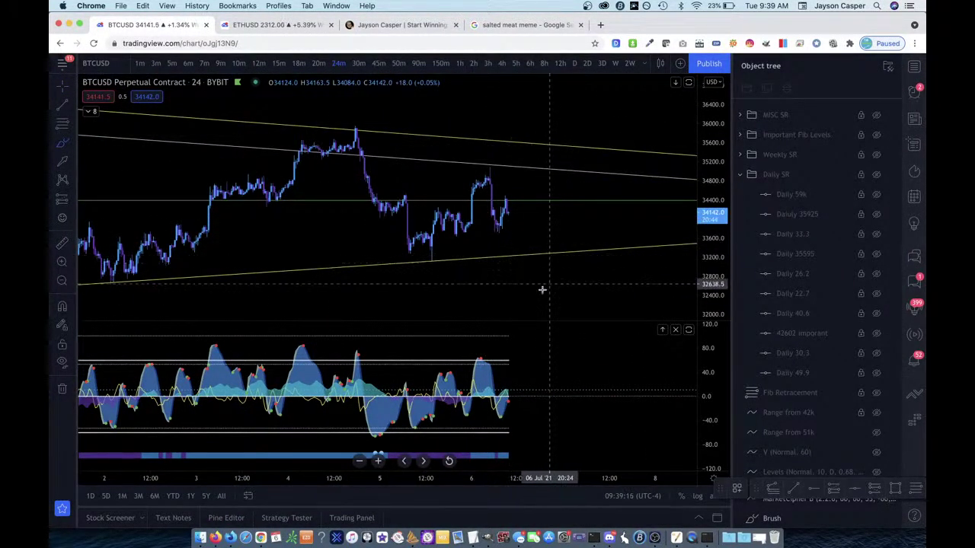
mouse_move(531, 293)
mouse_down()
mouse_move(327, 217)
mouse_move(353, 311)
mouse_up()
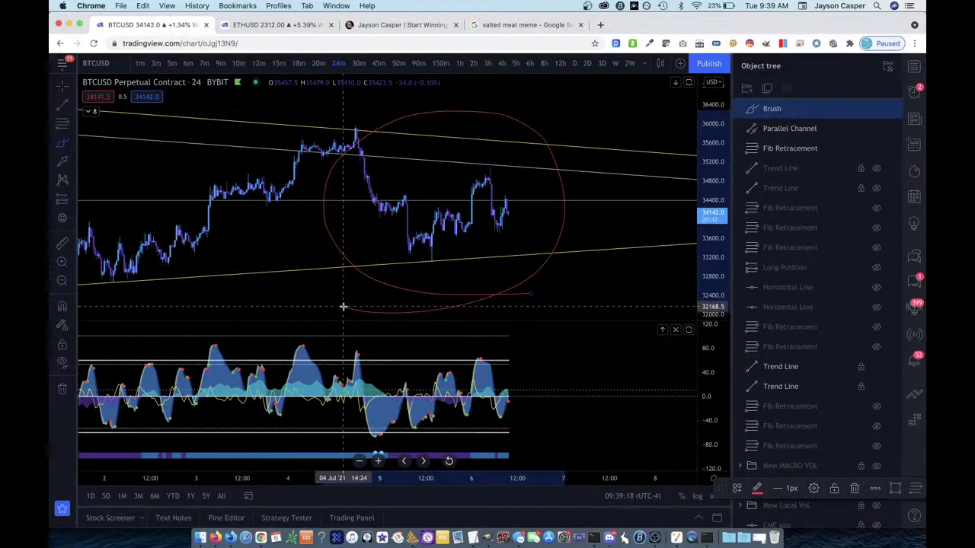
key(Delete)
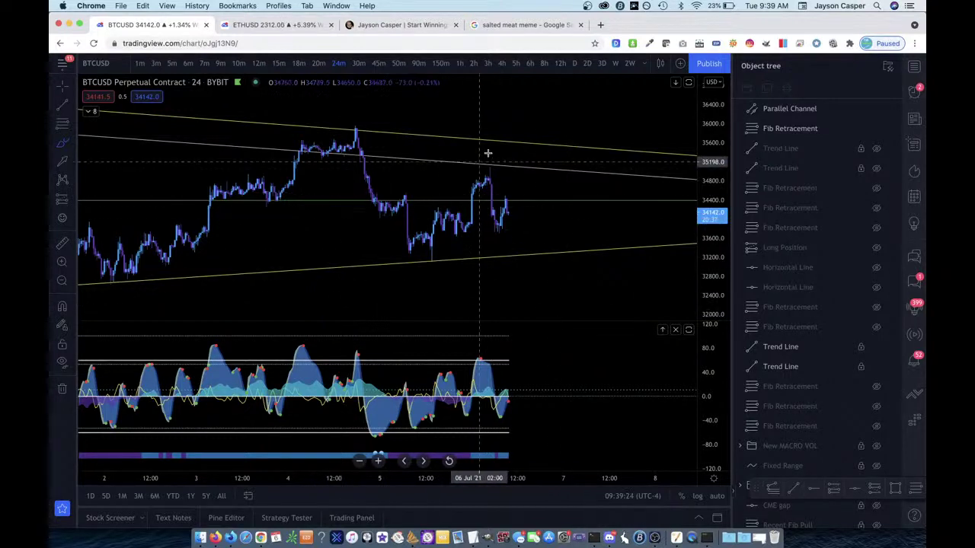
scroll(549, 198, down, 1)
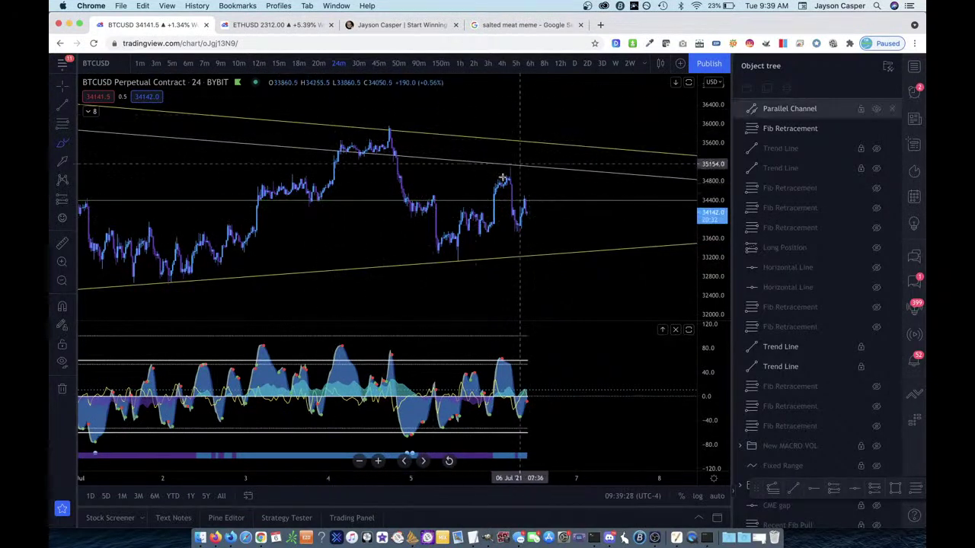
mouse_move(325, 162)
mouse_down()
mouse_move(429, 127)
mouse_move(338, 120)
mouse_up()
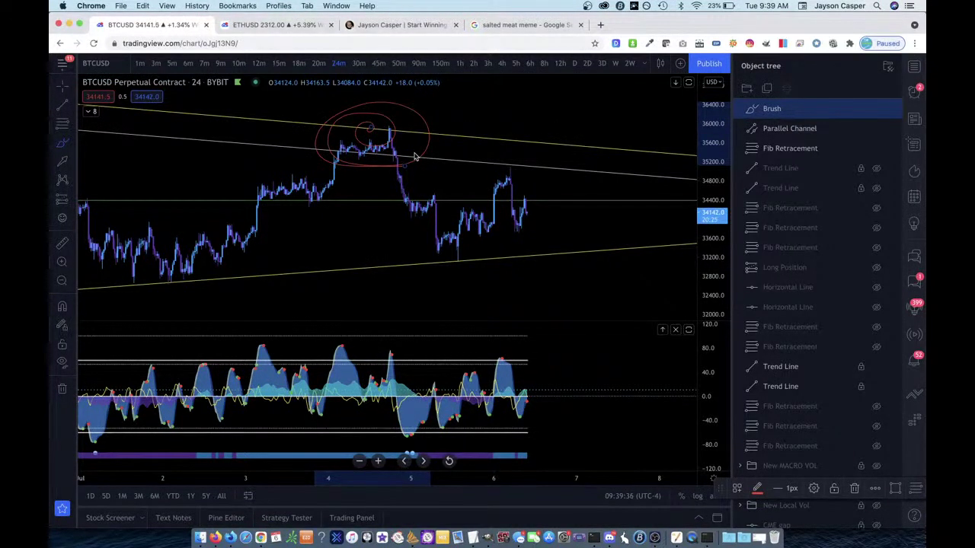
key(Delete)
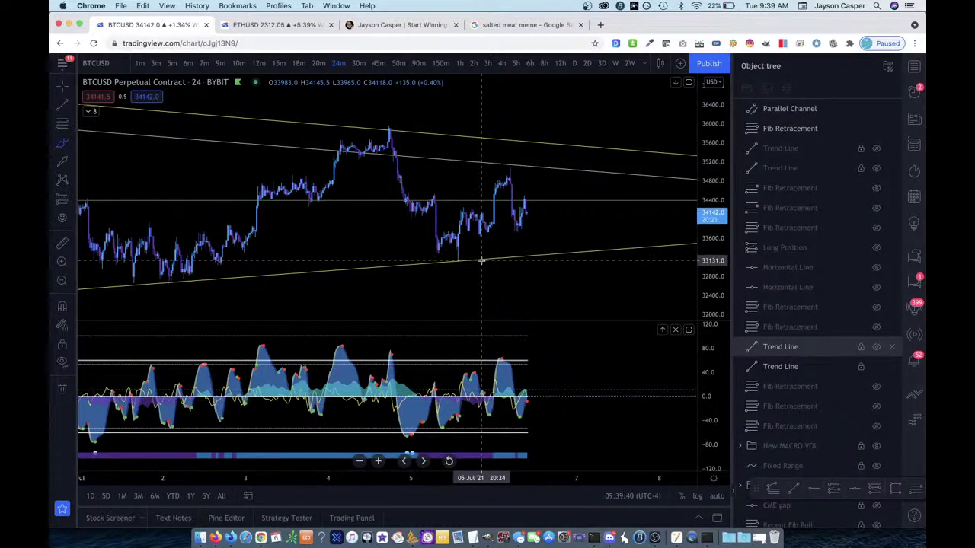
scroll(481, 261, up, 2)
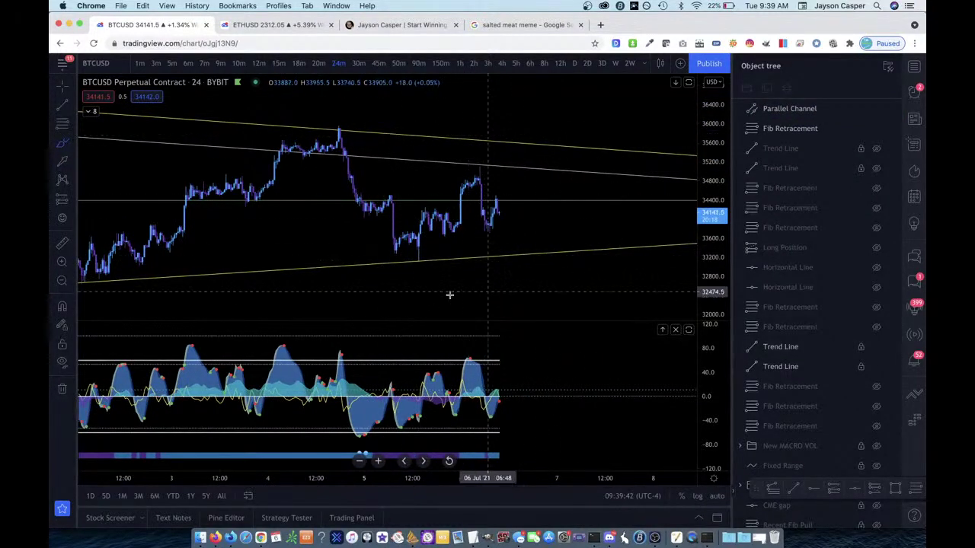
click(230, 538)
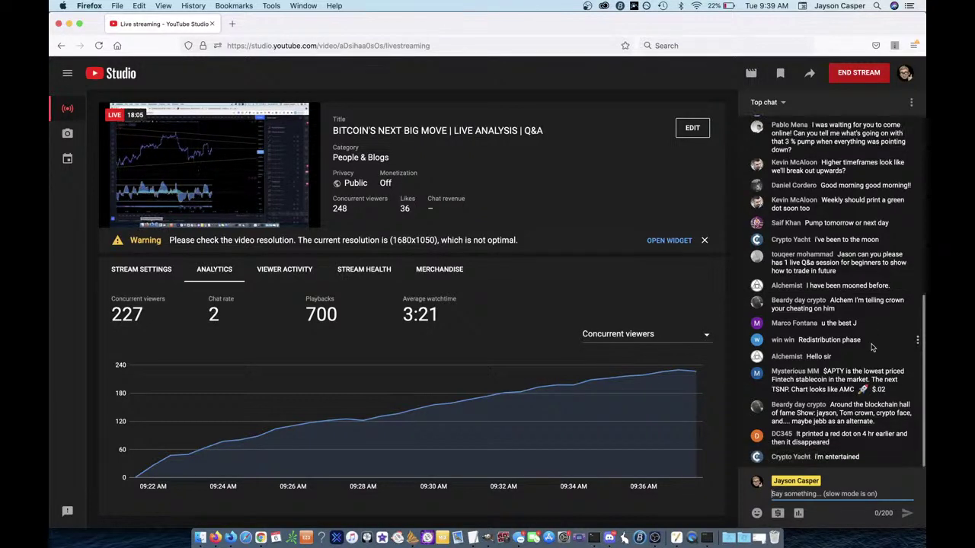
scroll(873, 348, up, 5)
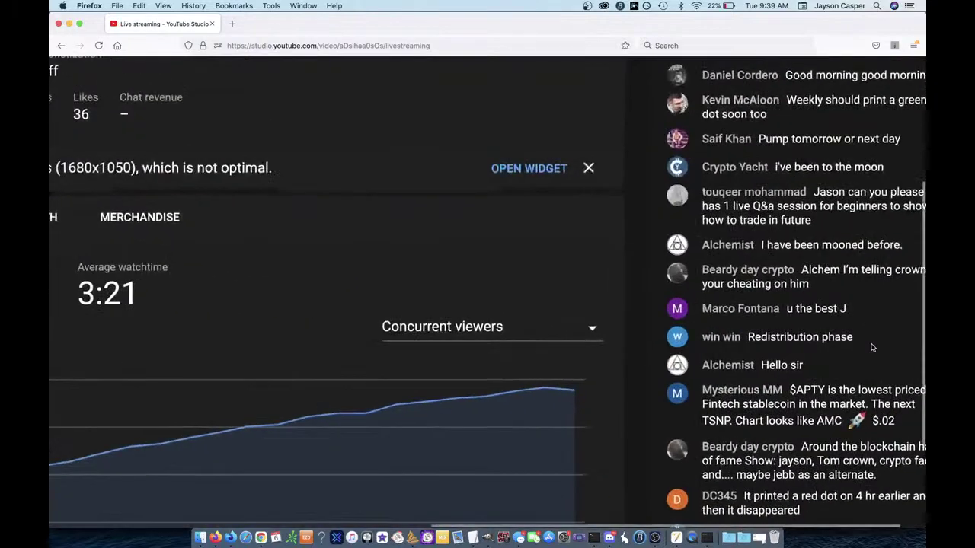
scroll(873, 348, up, 3)
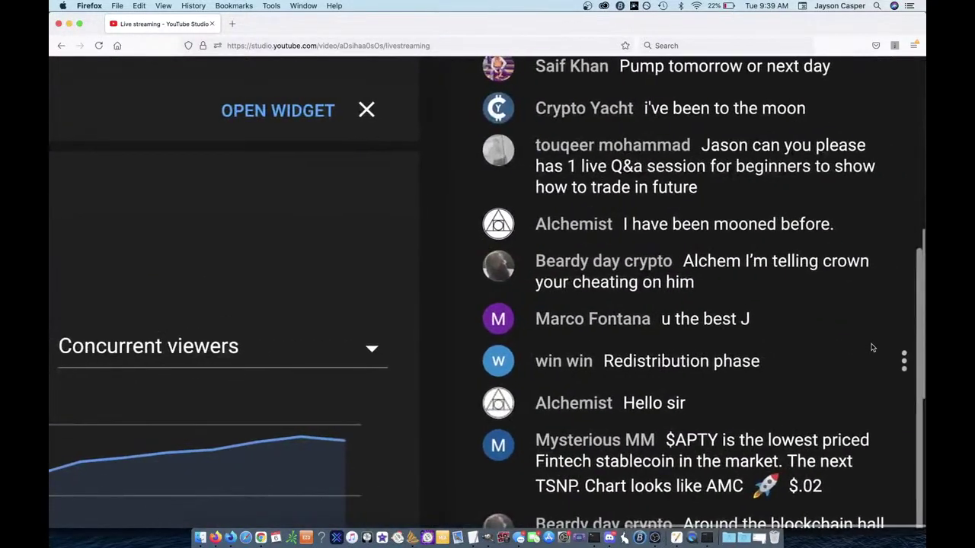
scroll(873, 348, up, 3)
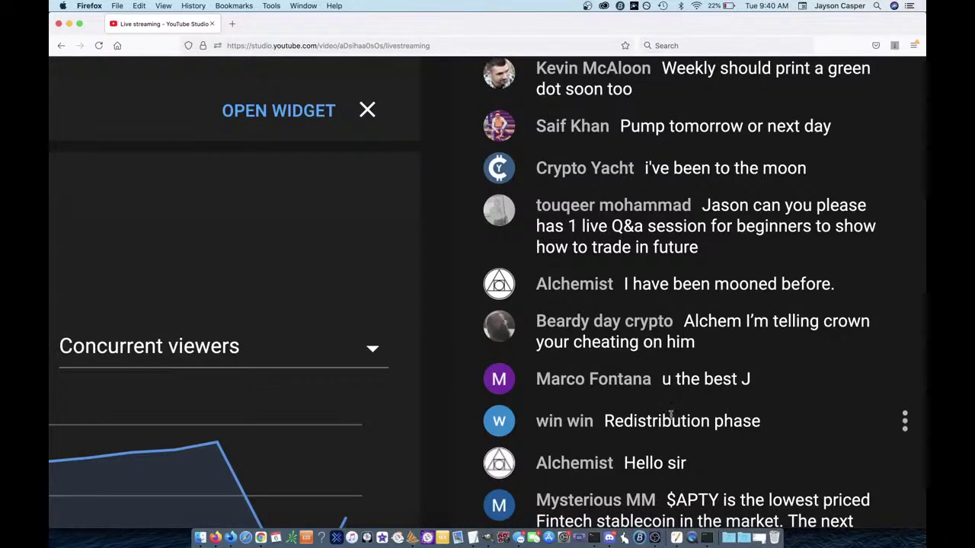
scroll(753, 376, up, 2)
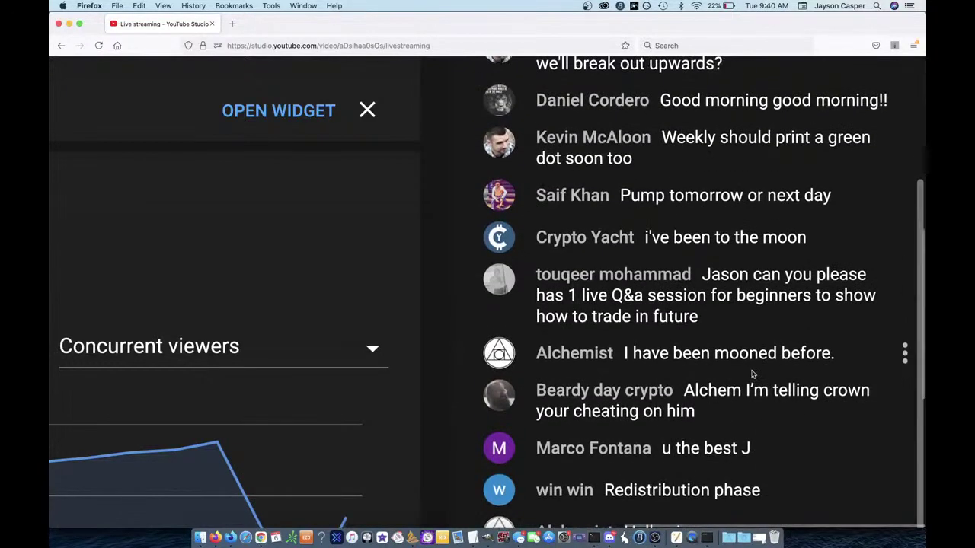
scroll(754, 406, up, 1)
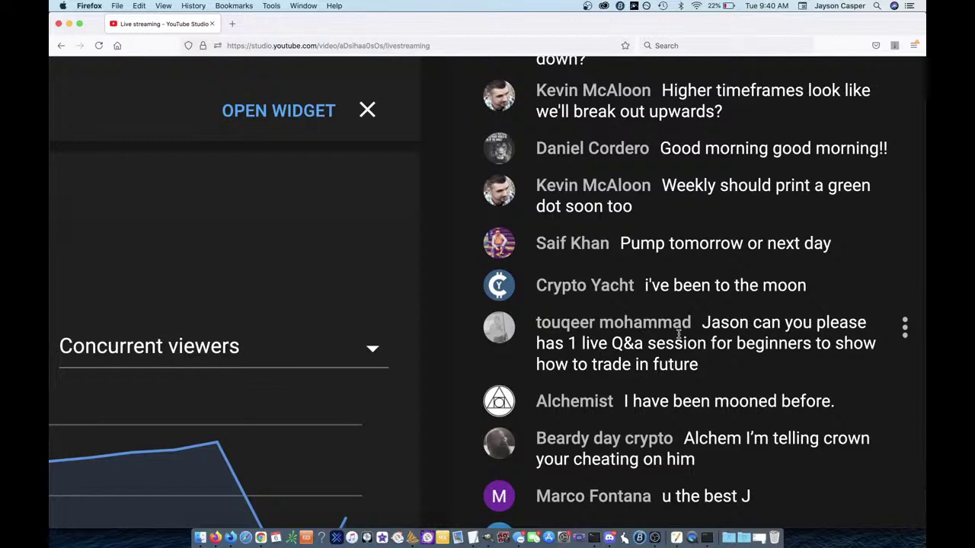
scroll(678, 335, down, 4)
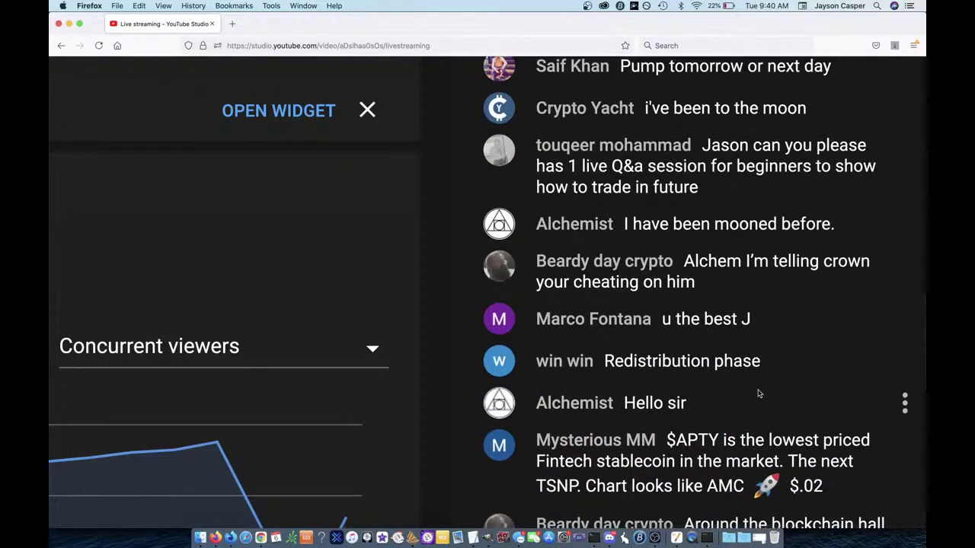
key(super+0)
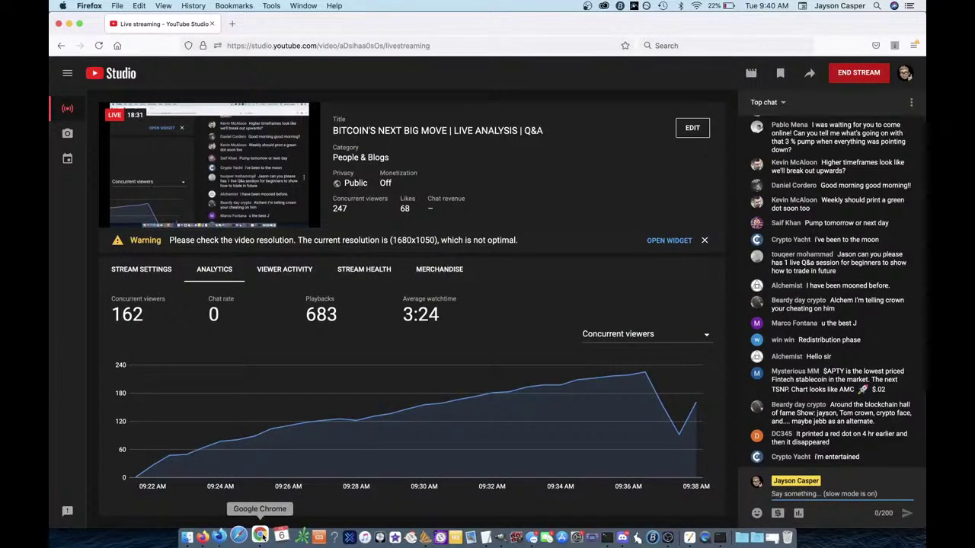
- Back in TradingView, show daily candles, reset the chart and frame April–August, briefly checking YouTube Studio
click(260, 535)
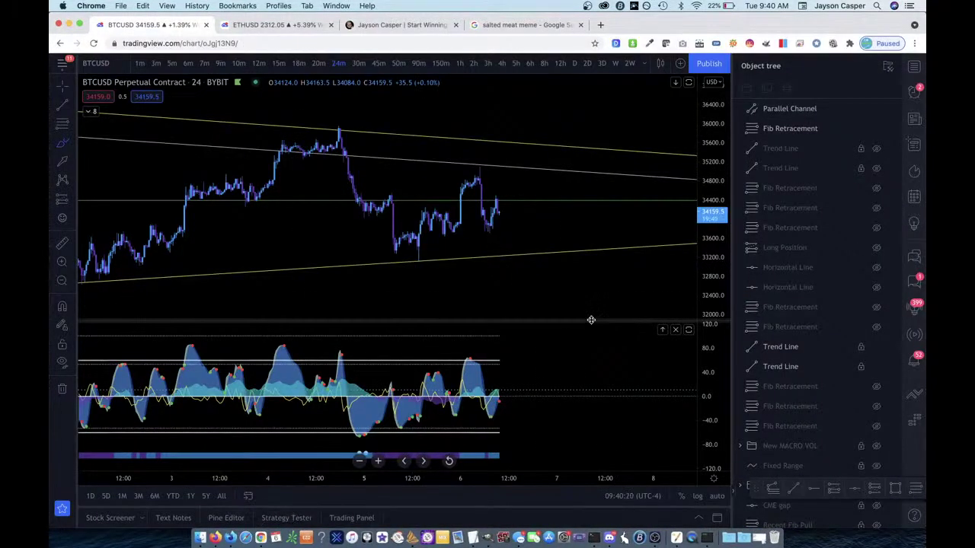
scroll(591, 320, up, 2)
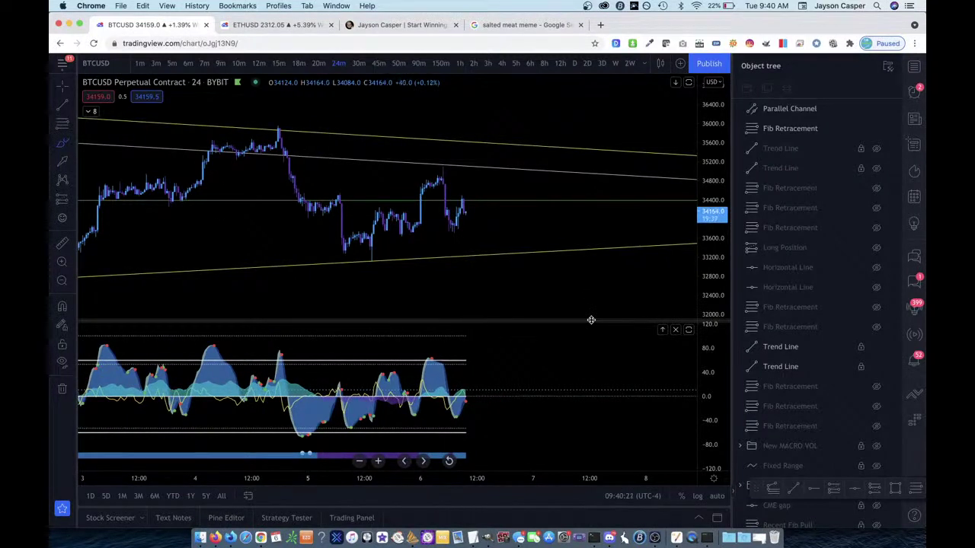
scroll(500, 285, up, 2)
scroll(500, 285, down, 2)
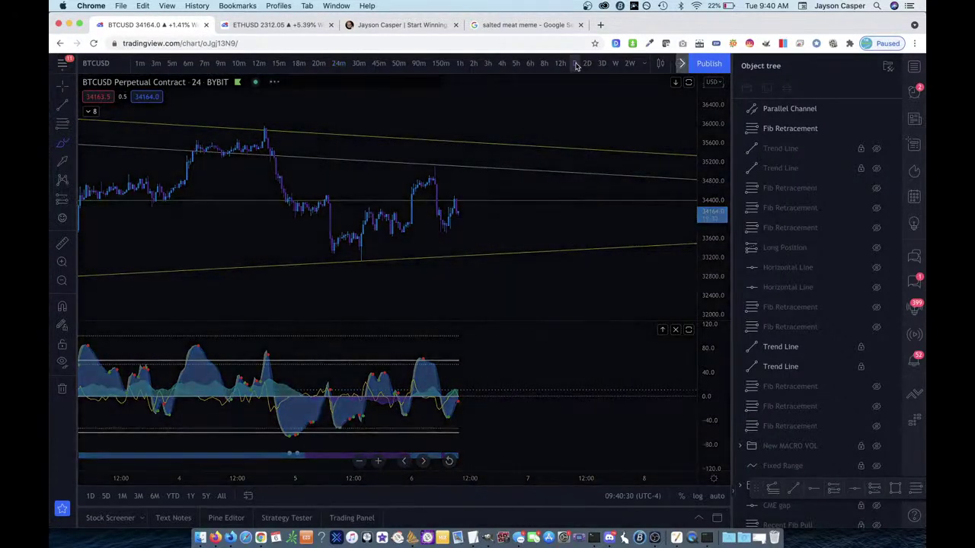
click(575, 64)
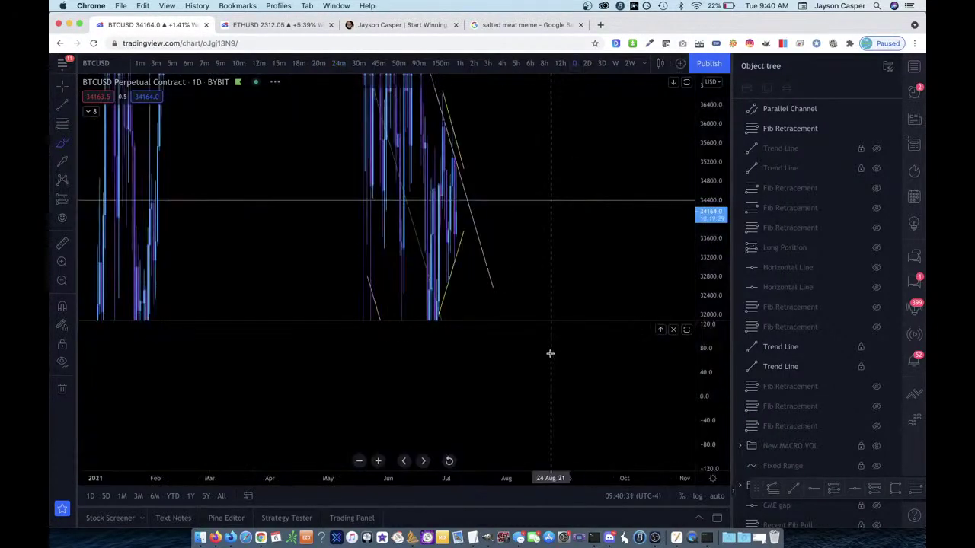
click(449, 461)
scroll(501, 408, up, 3)
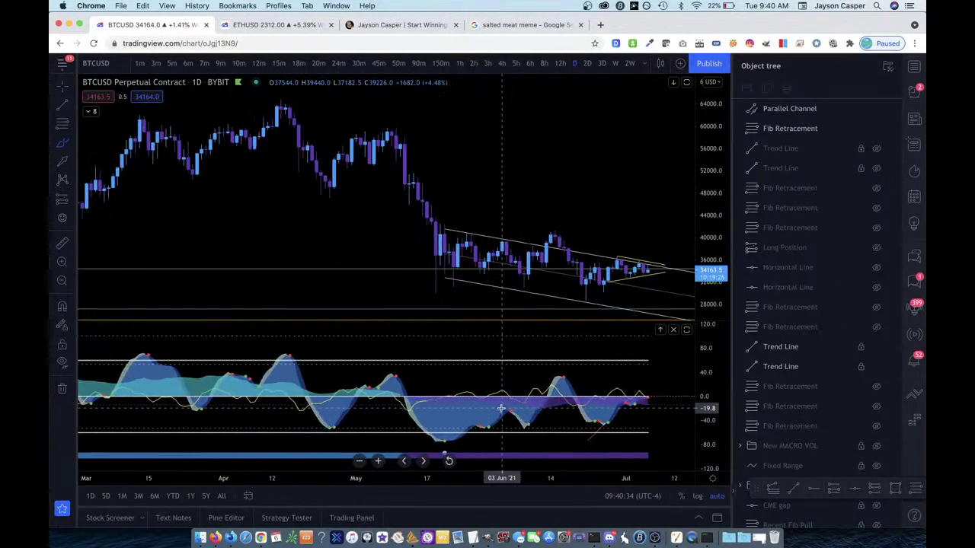
scroll(624, 448, right, 5)
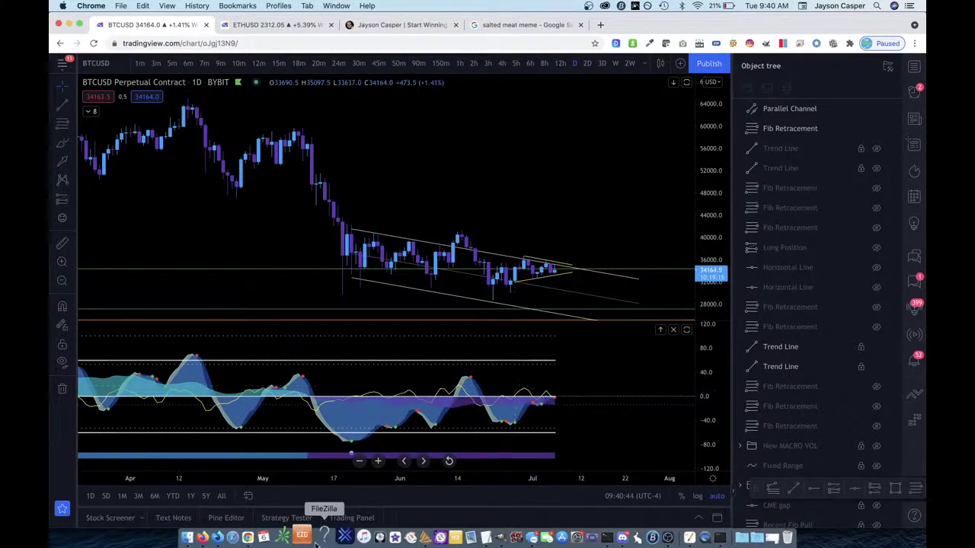
click(230, 538)
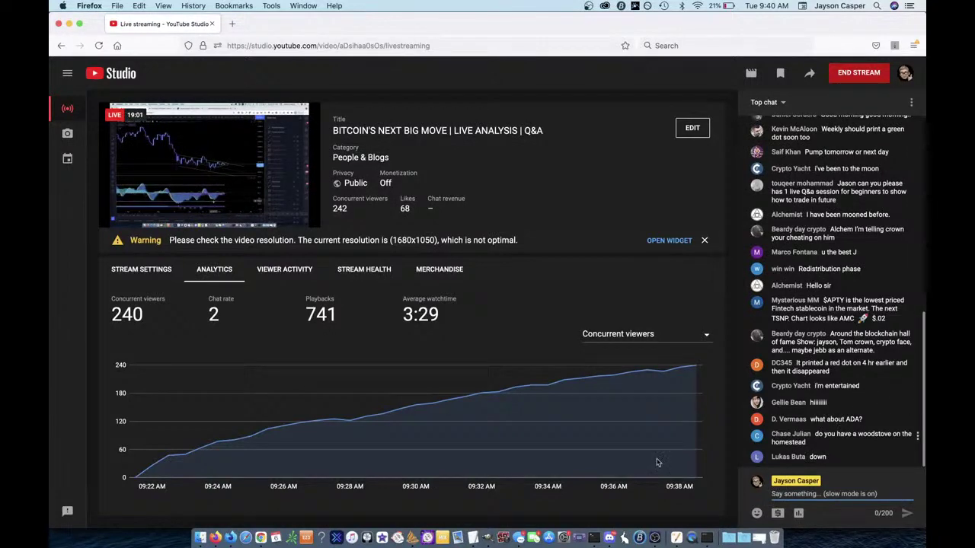
click(260, 538)
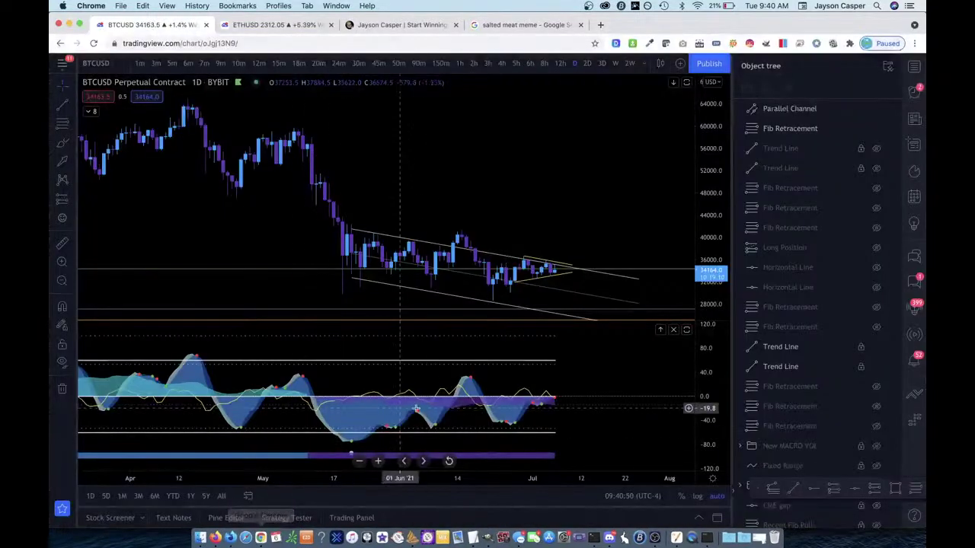
- Delete the falling parallel channel and switch to 4-hour, then 1-hour candles
click(382, 235)
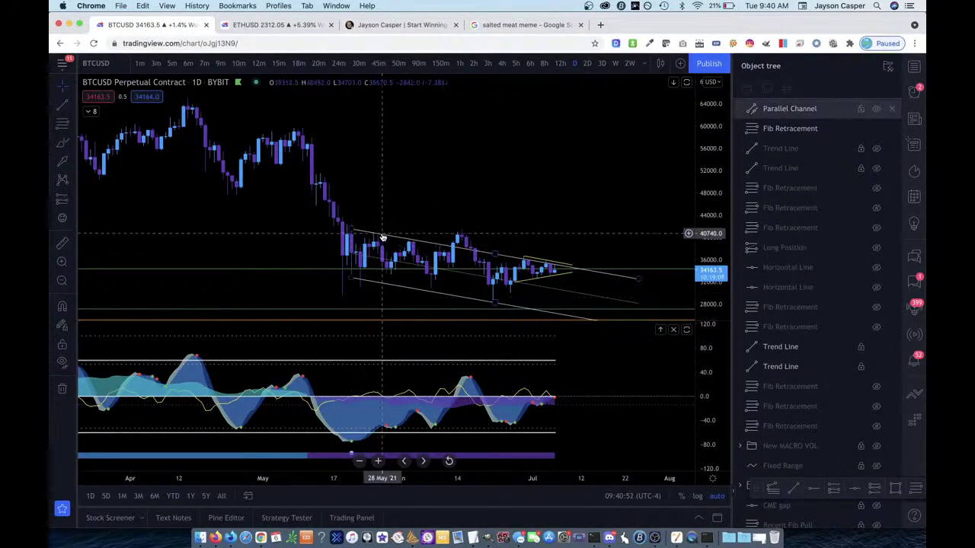
key(Delete)
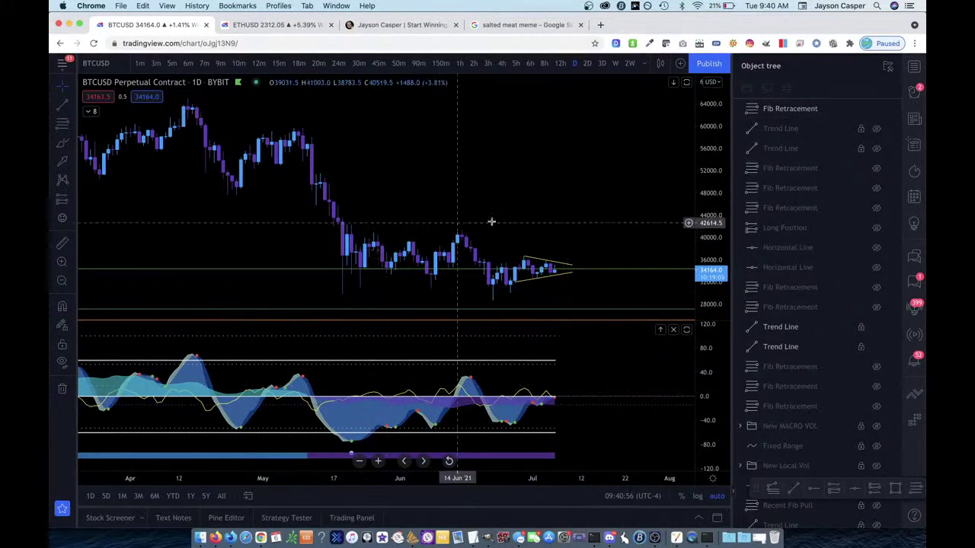
click(500, 64)
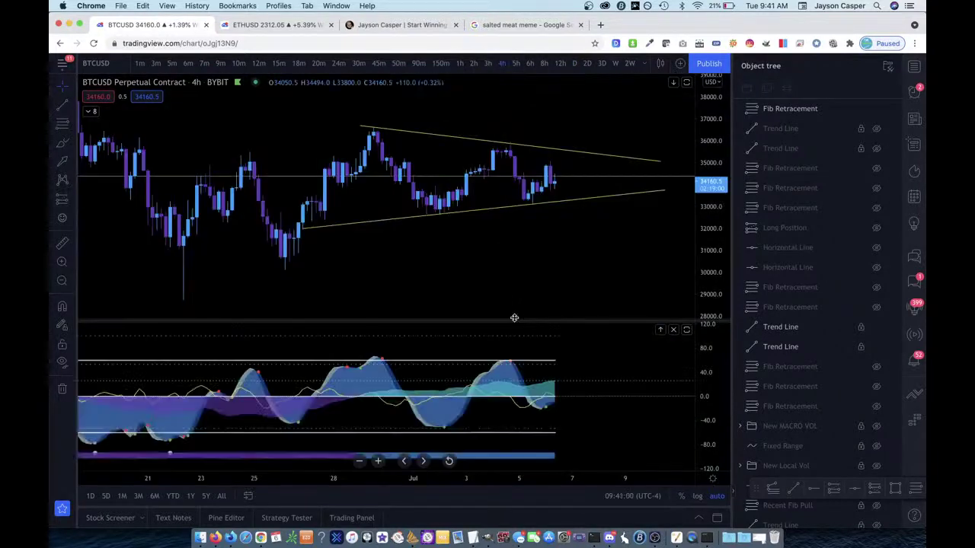
click(457, 64)
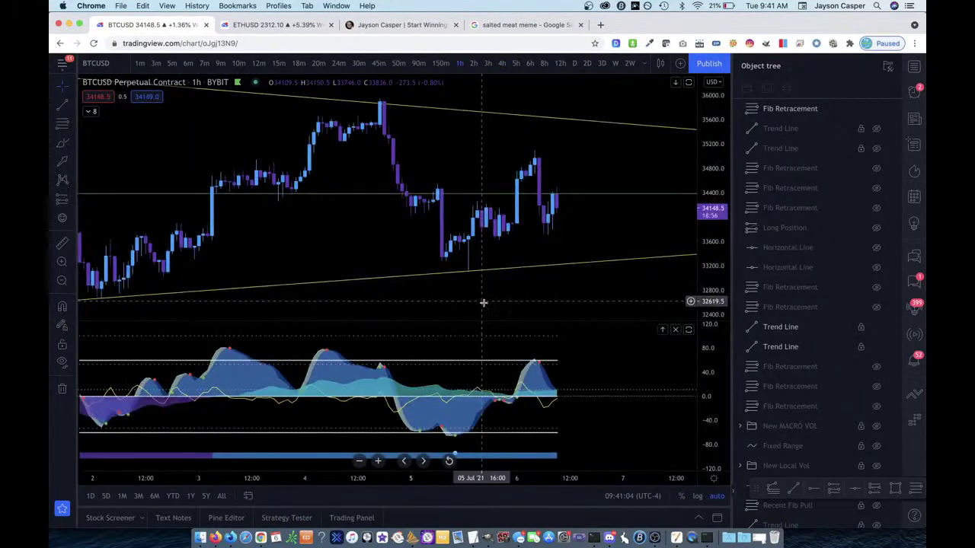
scroll(574, 340, down, 3)
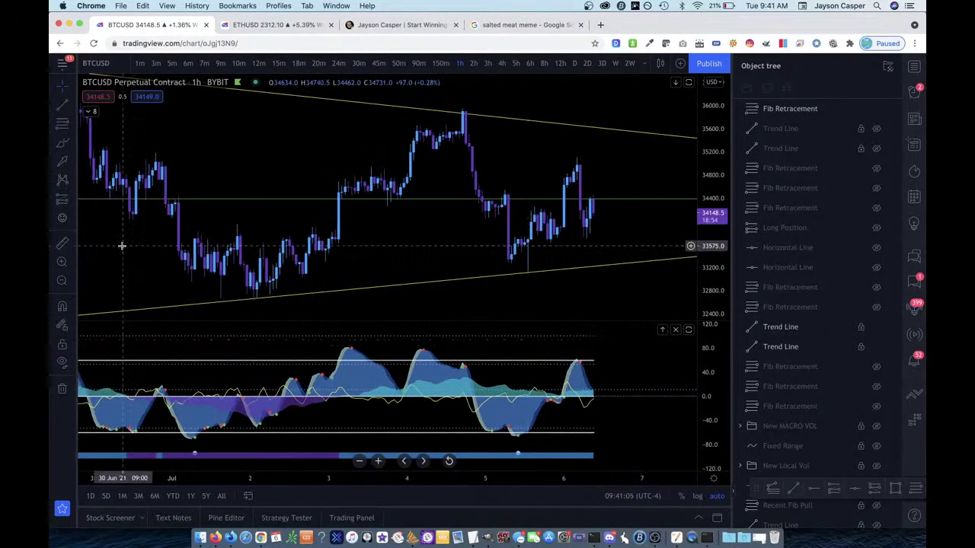
- Draw red brush marks on the candles and oscillator, then delete the oscillator mark
click(63, 144)
mouse_move(177, 238)
mouse_down()
mouse_move(306, 253)
mouse_move(172, 291)
mouse_up()
mouse_move(201, 441)
mouse_down()
mouse_move(327, 380)
mouse_move(440, 128)
mouse_up()
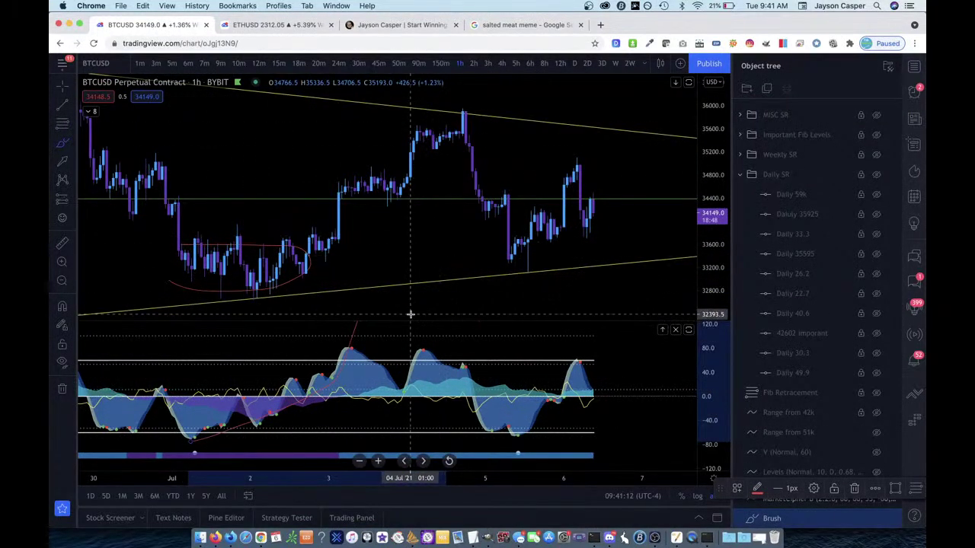
key(Delete)
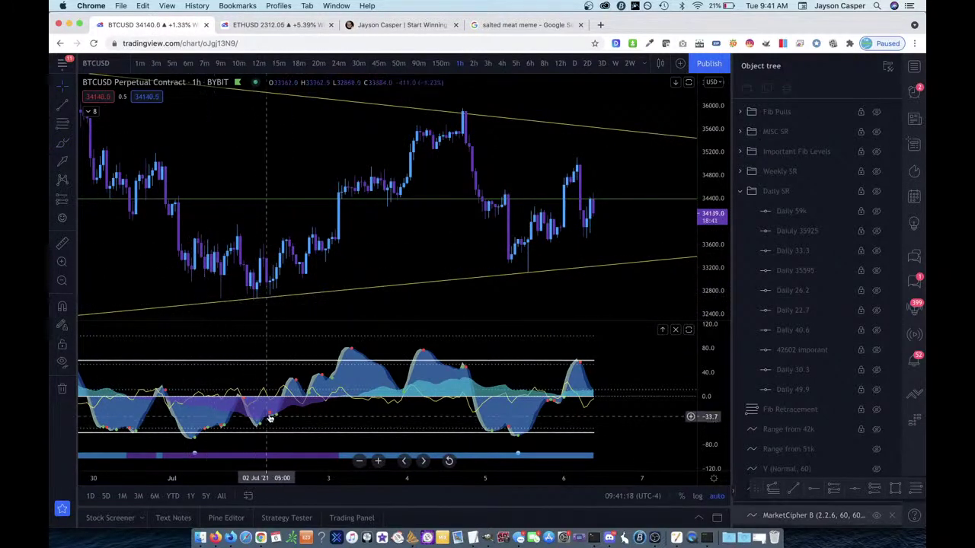
- Switch to the daily timeframe and zoom out back to late 2020
click(579, 63)
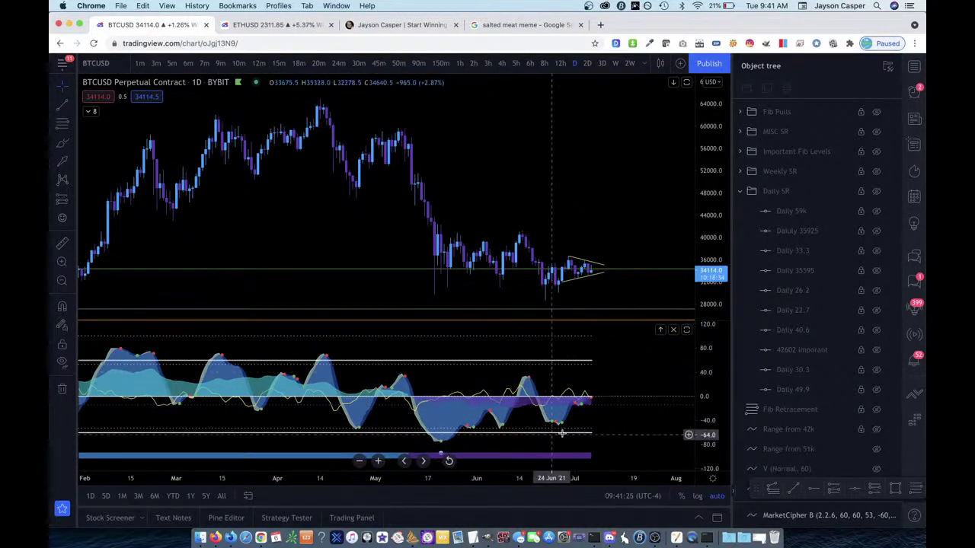
scroll(615, 279, down, 3)
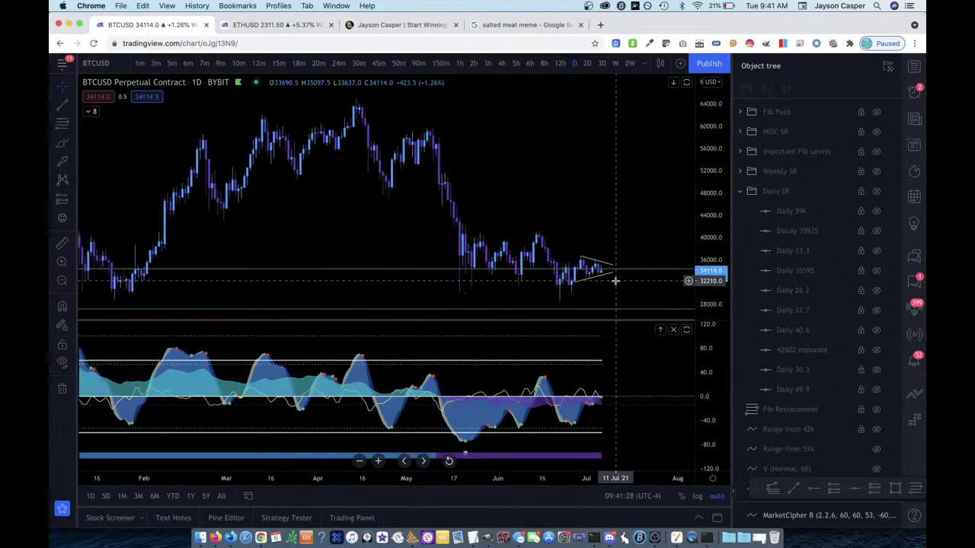
scroll(615, 280, down, 3)
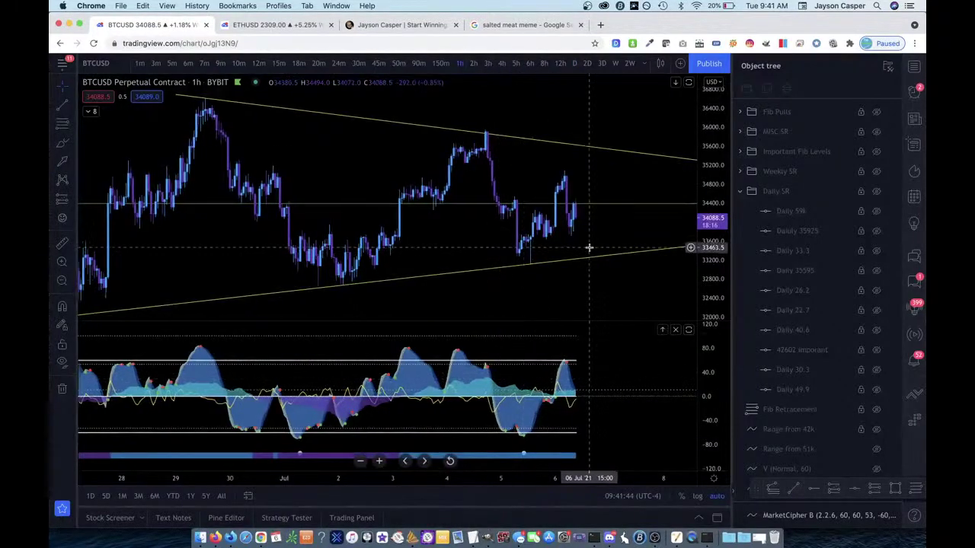
- Draw a Fib retracement from the 5 Jul high down to the recent low
drag(713, 252, 713, 229)
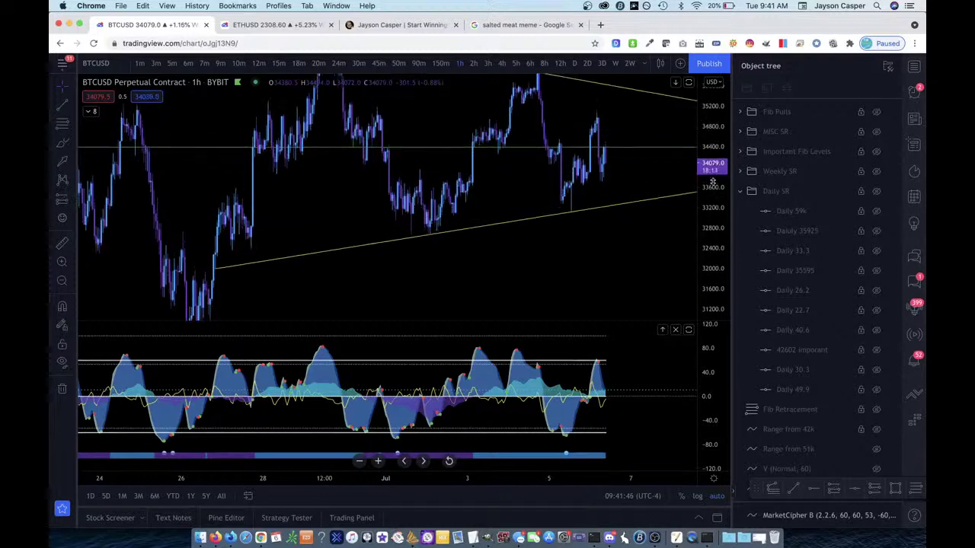
drag(617, 246, 530, 289)
scroll(530, 290, down, 3)
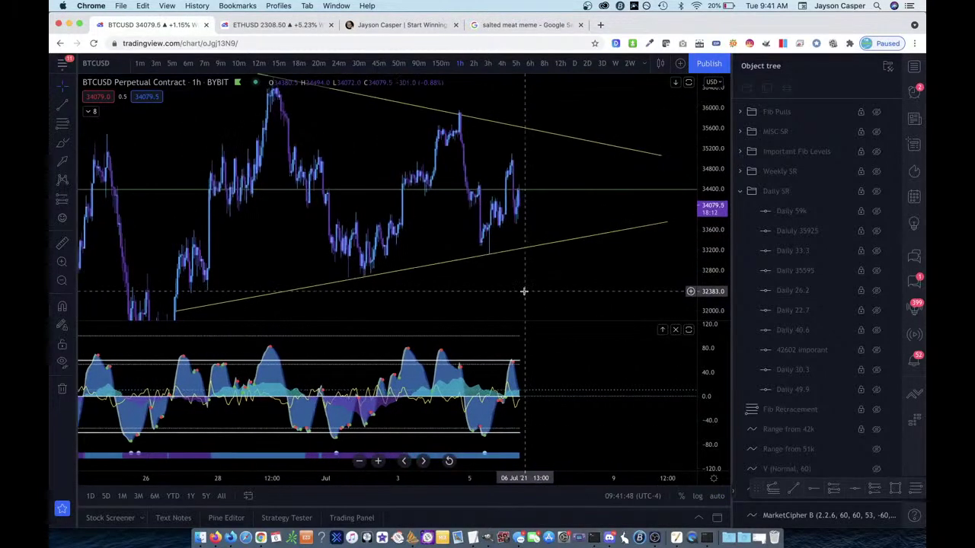
drag(713, 215, 723, 251)
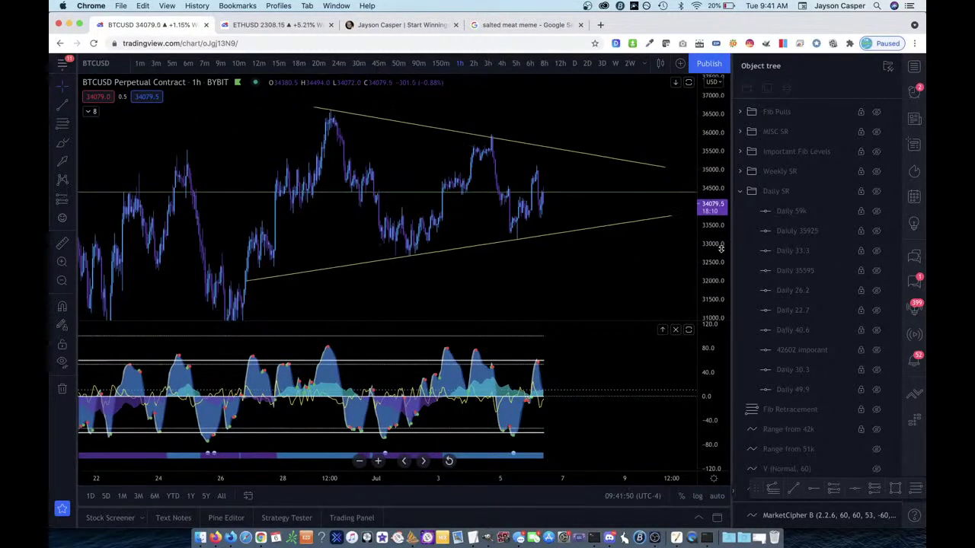
scroll(563, 293, left, 2)
scroll(564, 294, right, 5)
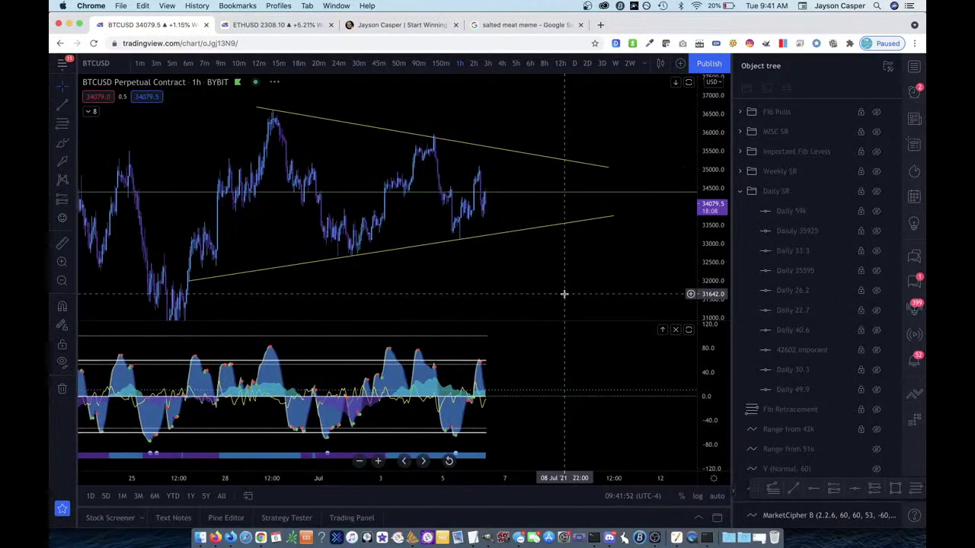
click(445, 135)
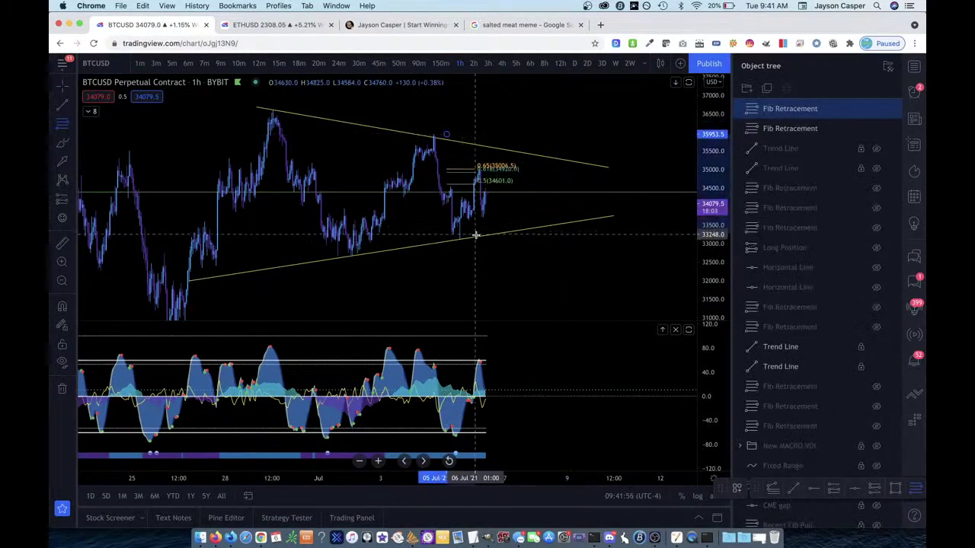
click(527, 238)
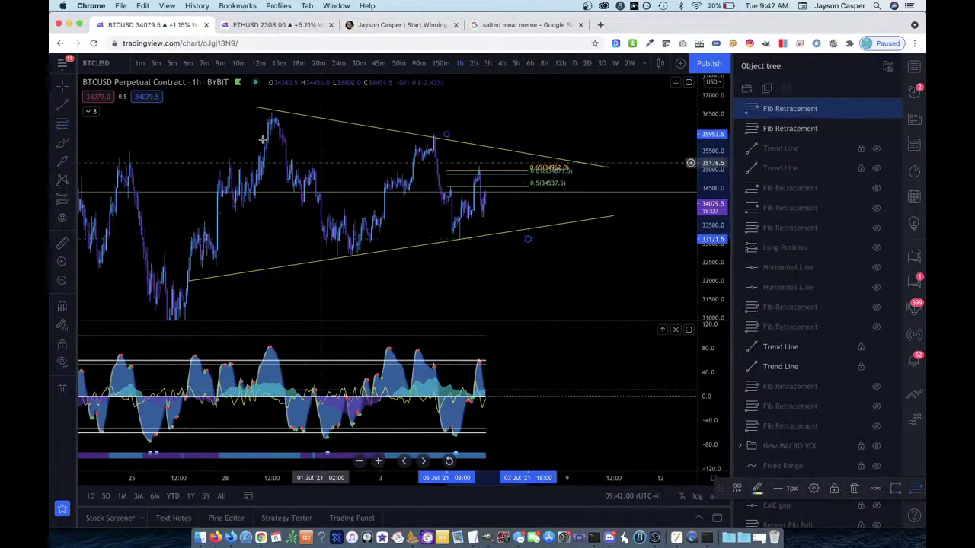
click(61, 128)
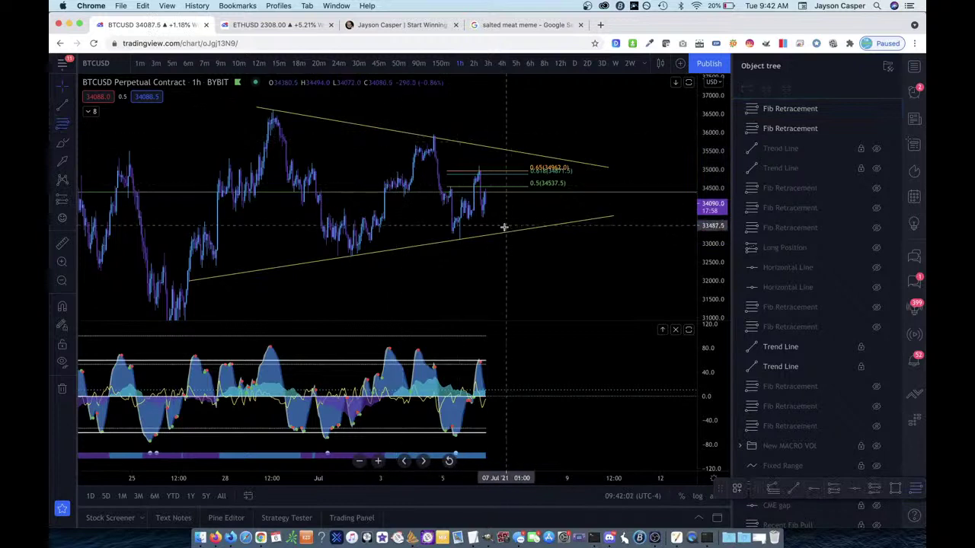
- Draw a second Fib retracement from the latest swing low up to the latest high
click(477, 239)
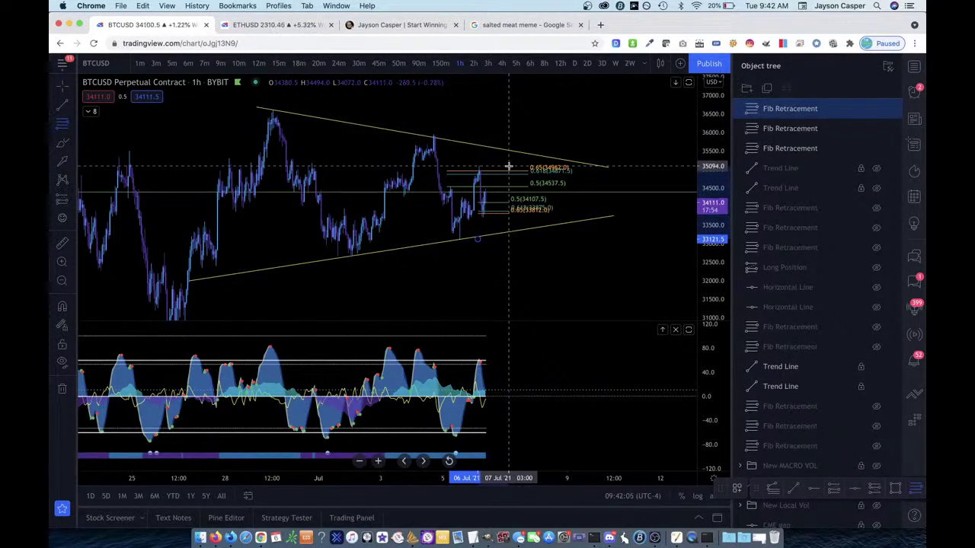
click(508, 166)
scroll(534, 273, up, 5)
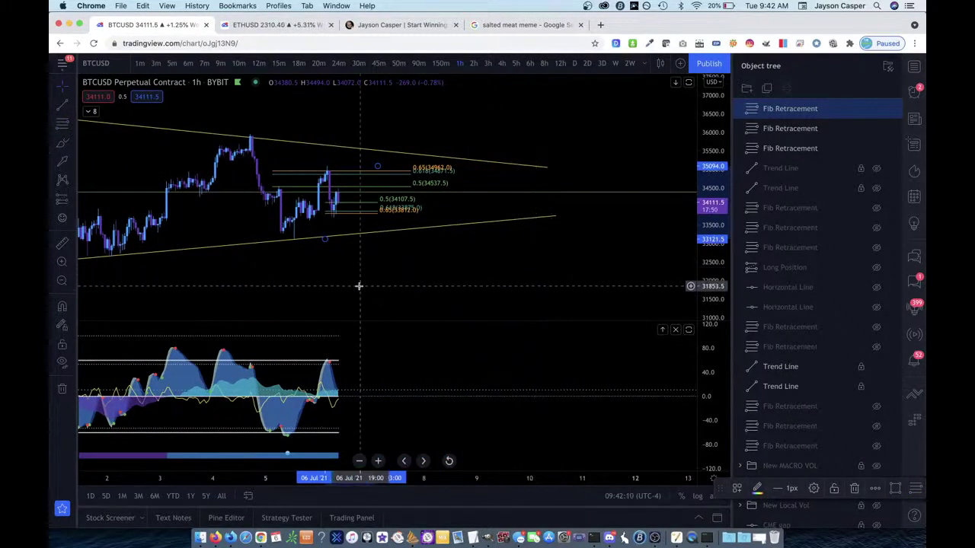
- Sketch freehand brush marks near the latest candles, then undo them all
click(64, 145)
mouse_move(343, 220)
mouse_down()
mouse_move(348, 234)
mouse_move(398, 152)
mouse_up()
key(super+z)
mouse_move(361, 244)
mouse_down()
mouse_move(352, 221)
mouse_move(337, 229)
mouse_move(348, 245)
mouse_move(373, 232)
mouse_up()
key(super+z)
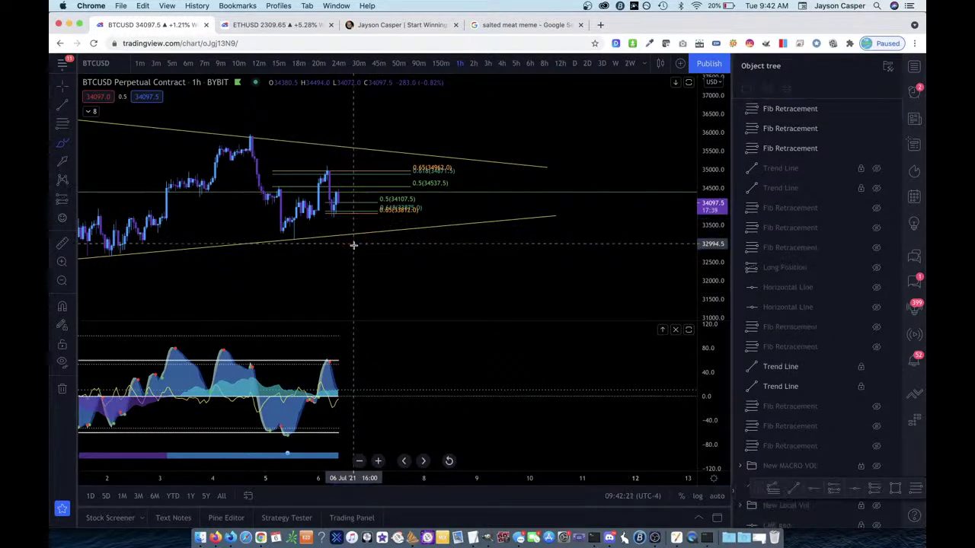
key(super+y)
key(super+z)
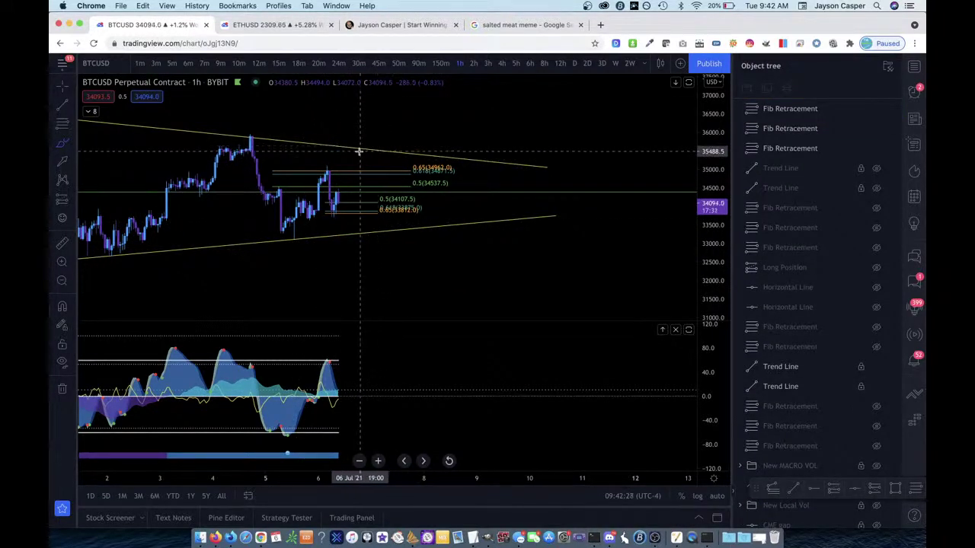
scroll(359, 151, down, 5)
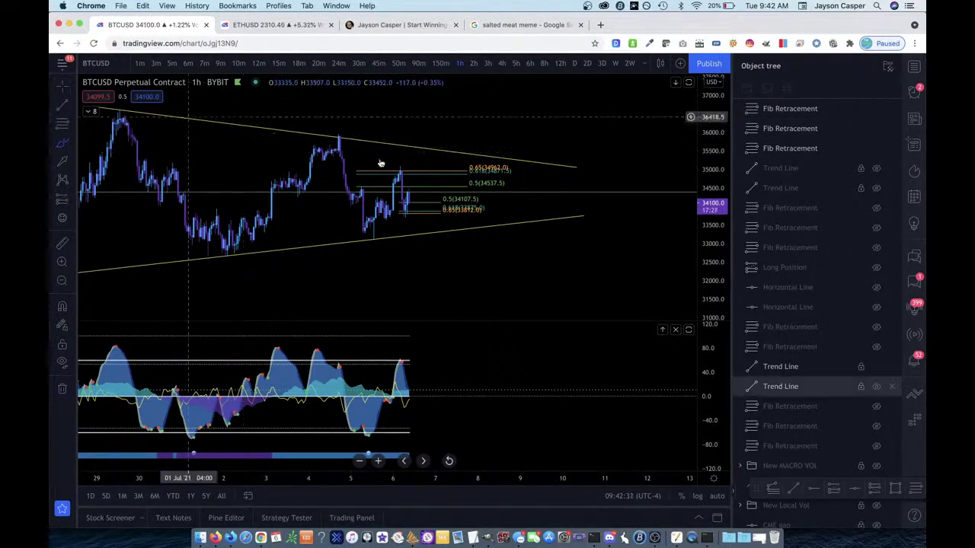
- Enable the 0.786 level on the upper Fib retracement
click(429, 171)
double_click(429, 170)
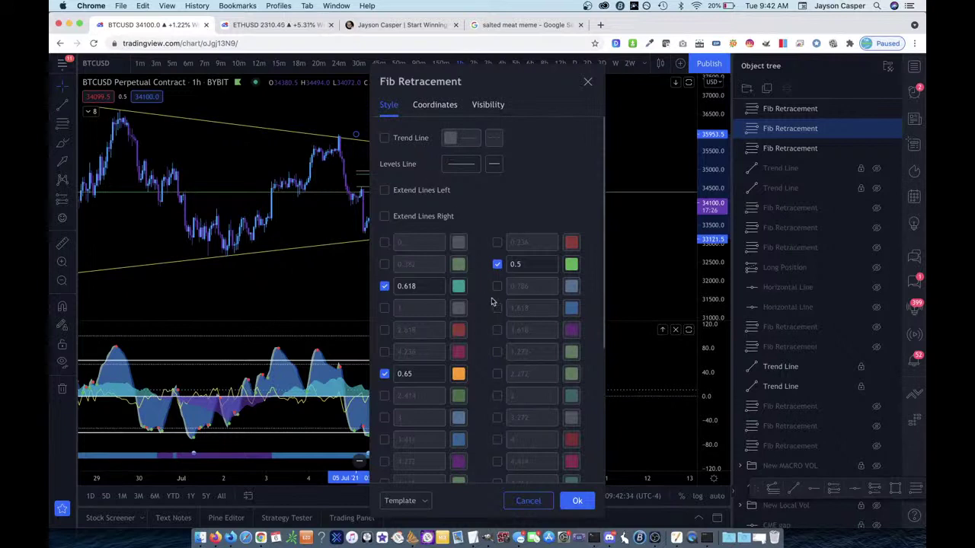
click(497, 287)
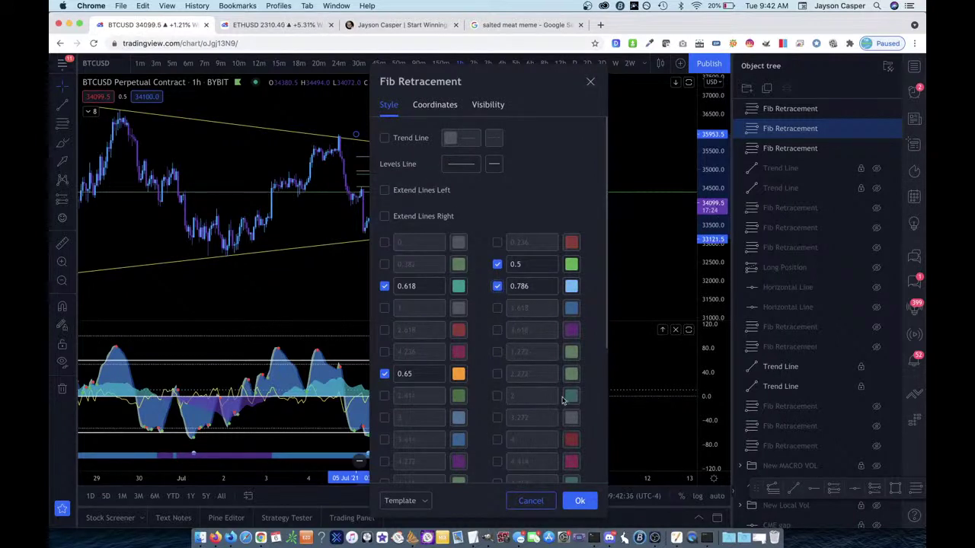
click(581, 500)
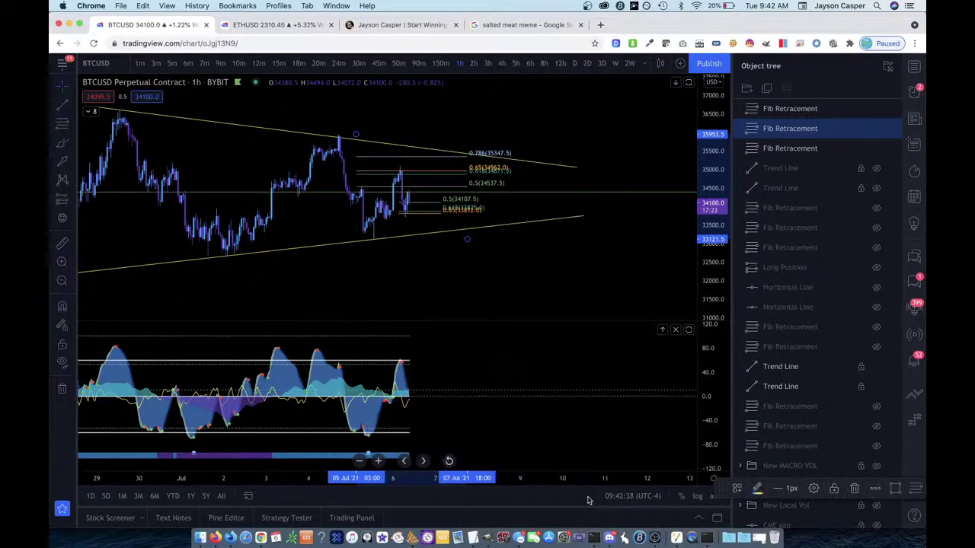
- Sketch a red projected path rising toward the 0.786 level, undoing the extra circle
click(64, 142)
mouse_move(404, 189)
mouse_down()
mouse_move(433, 165)
mouse_move(450, 195)
mouse_up()
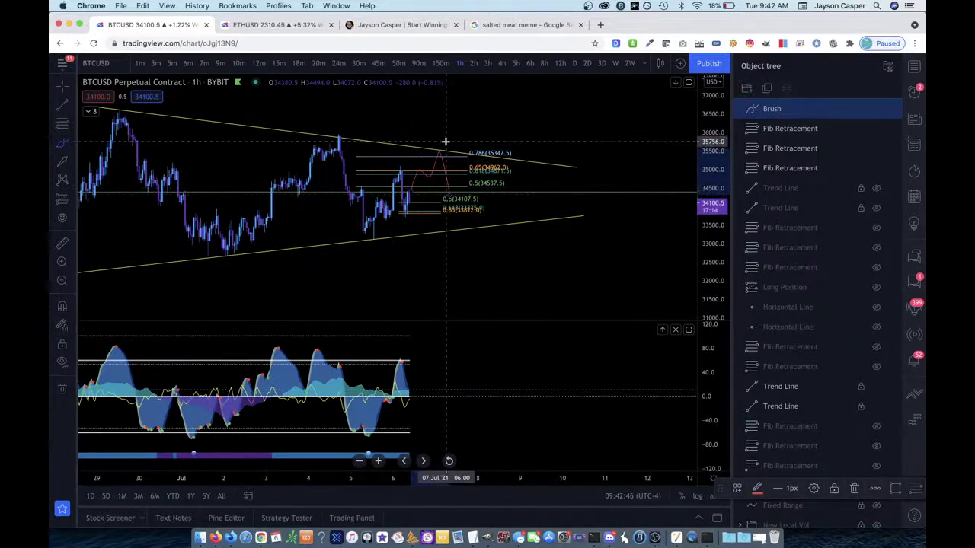
mouse_move(446, 154)
mouse_down()
mouse_move(428, 153)
mouse_move(454, 146)
mouse_move(436, 158)
mouse_up()
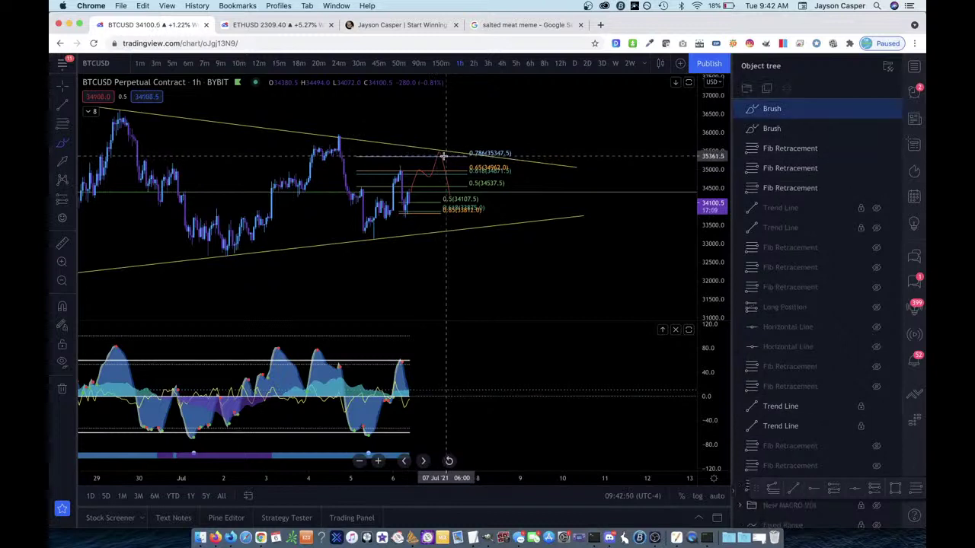
key(super+z)
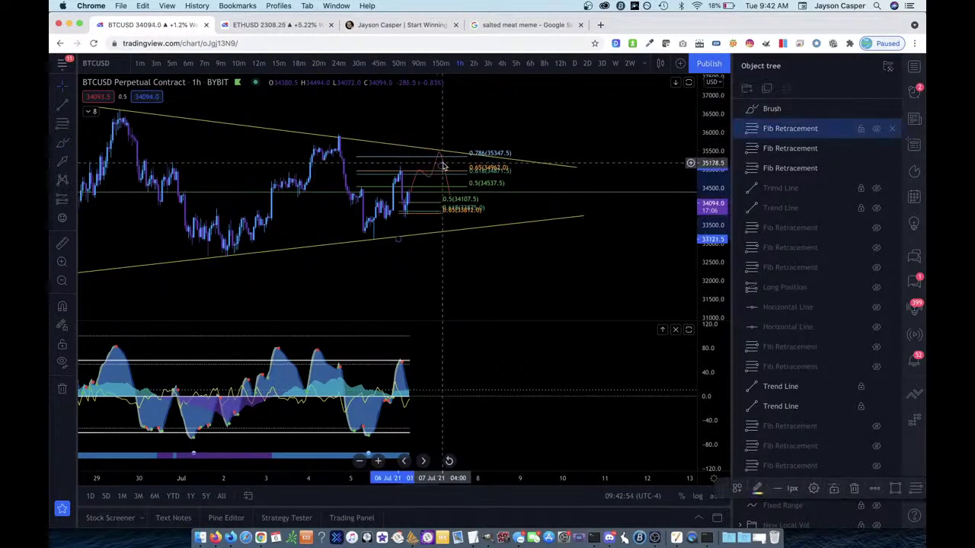
- Remove both earlier Fib retracements and the red brush path
key(super+z)
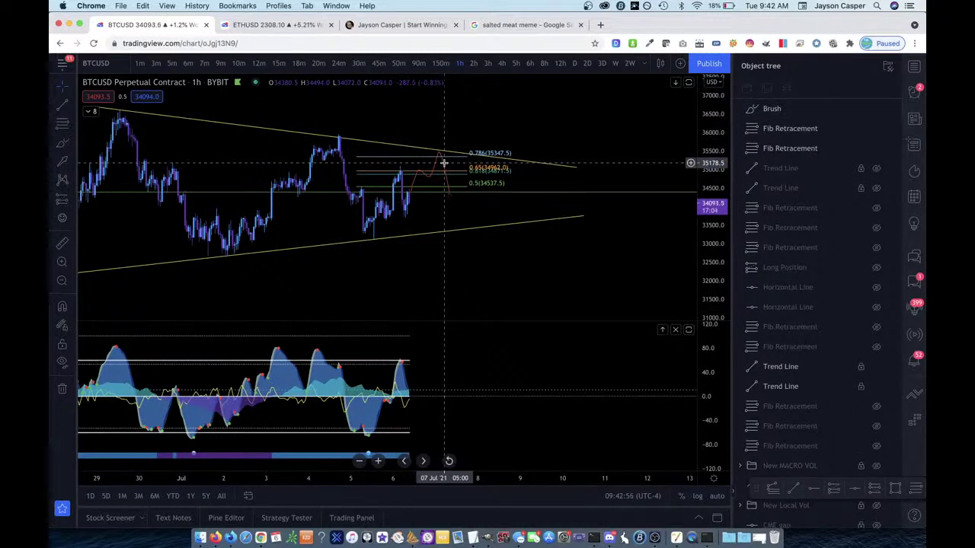
key(super+z)
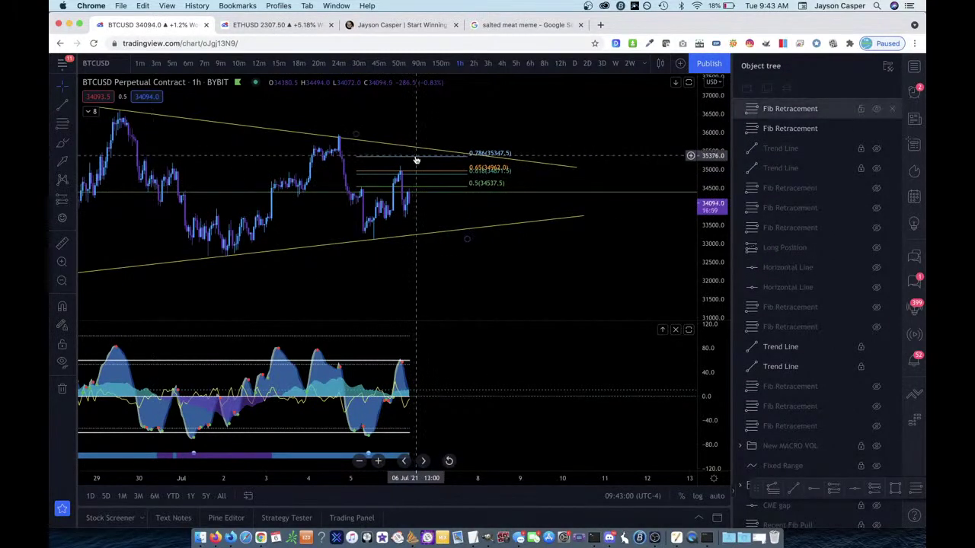
click(415, 158)
key(Delete)
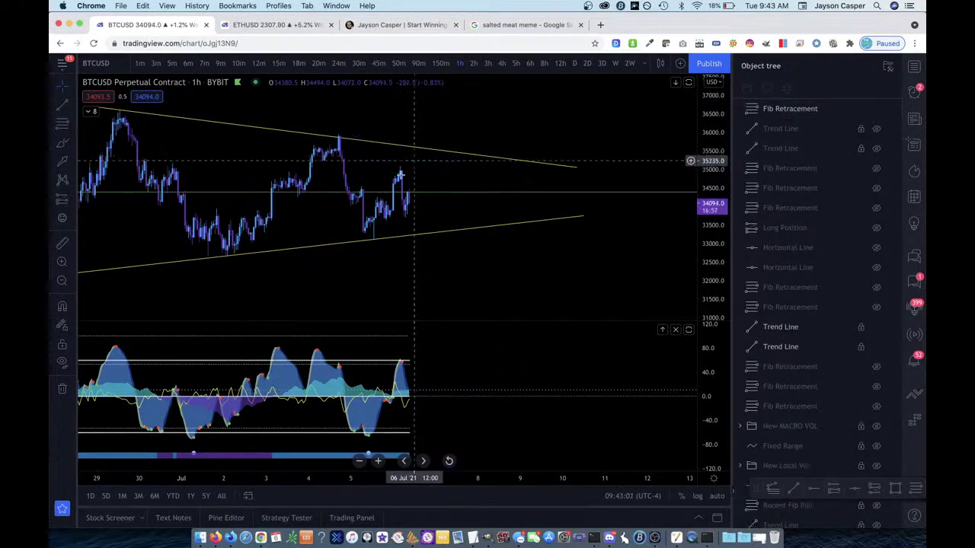
- Draw a new Fib retracement from the 3 Jul low to the latest high, deleting a stray red line
click(61, 124)
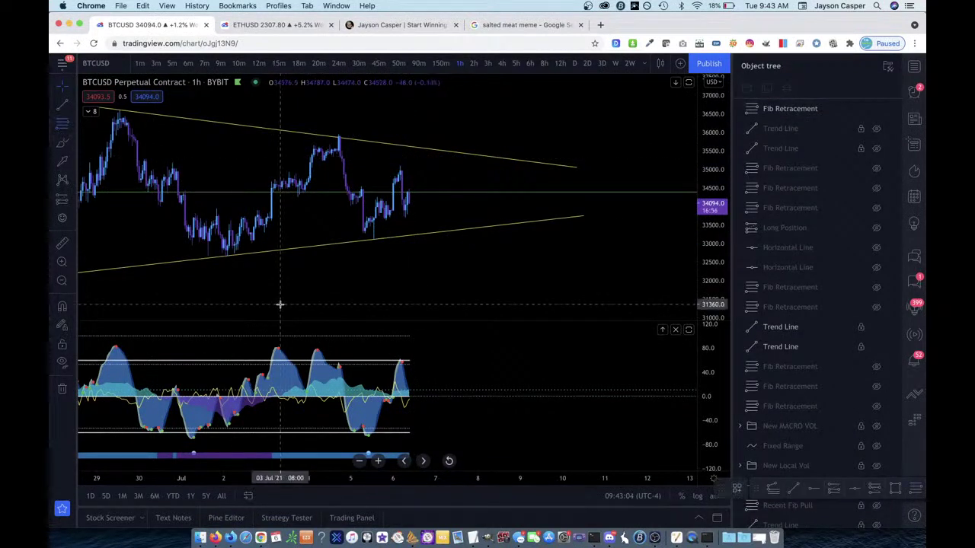
click(272, 258)
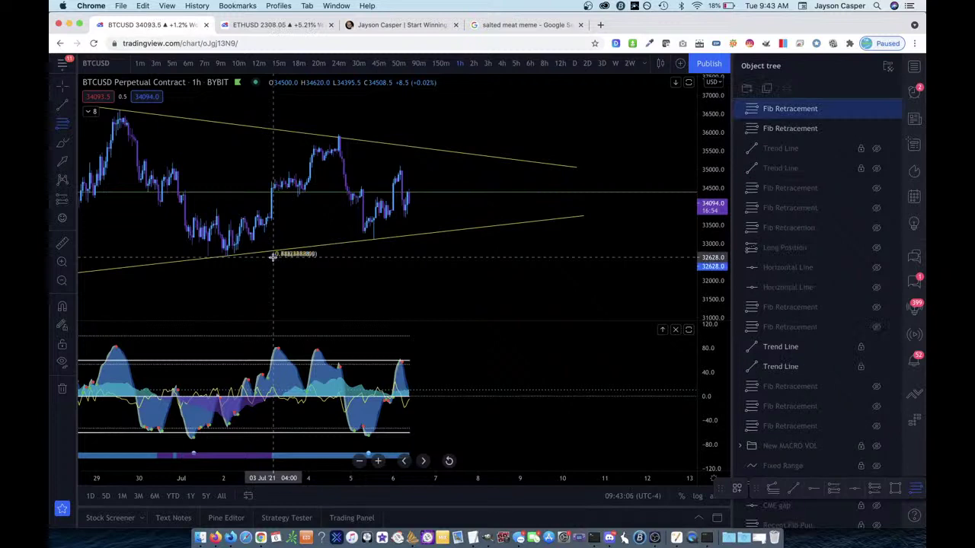
click(469, 135)
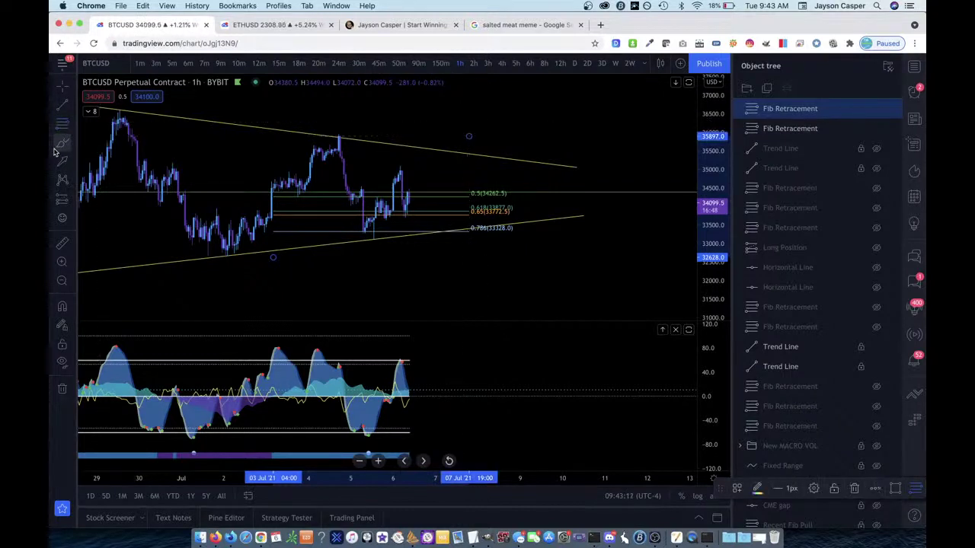
click(409, 195)
mouse_move(409, 195)
mouse_down()
mouse_move(436, 230)
mouse_move(469, 153)
mouse_up()
key(Delete)
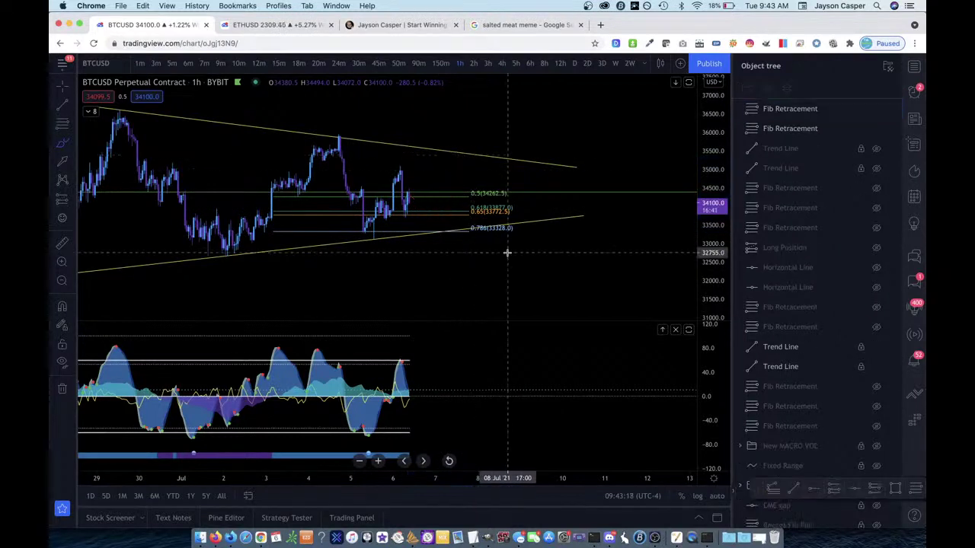
- Measure the price range and bar count from the June low to the latest candles, then return to 'salted meat meme' images
scroll(504, 253, down, 5)
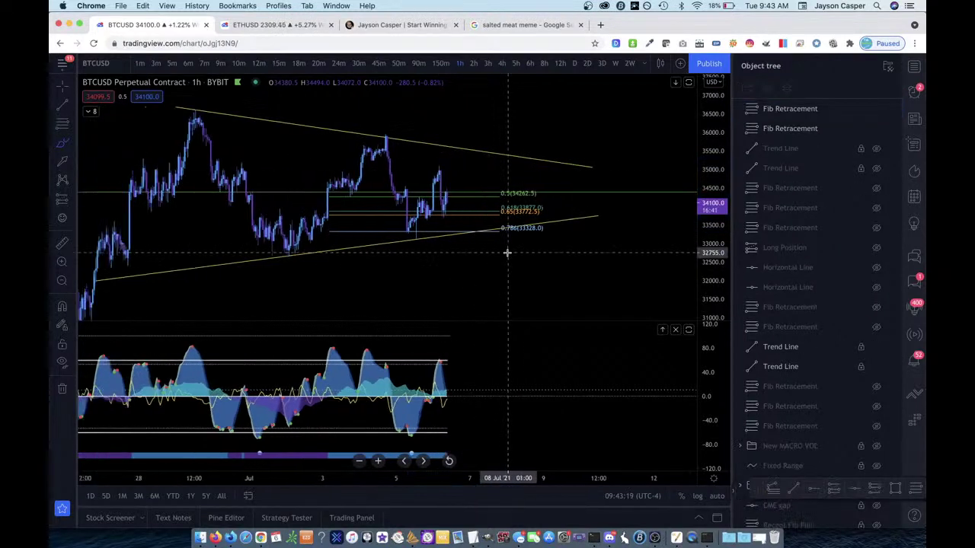
click(63, 242)
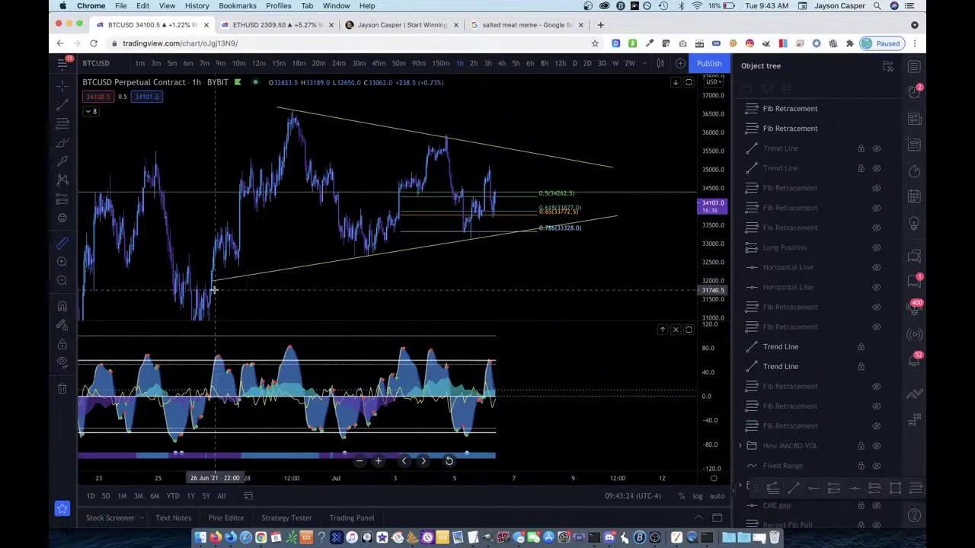
click(292, 260)
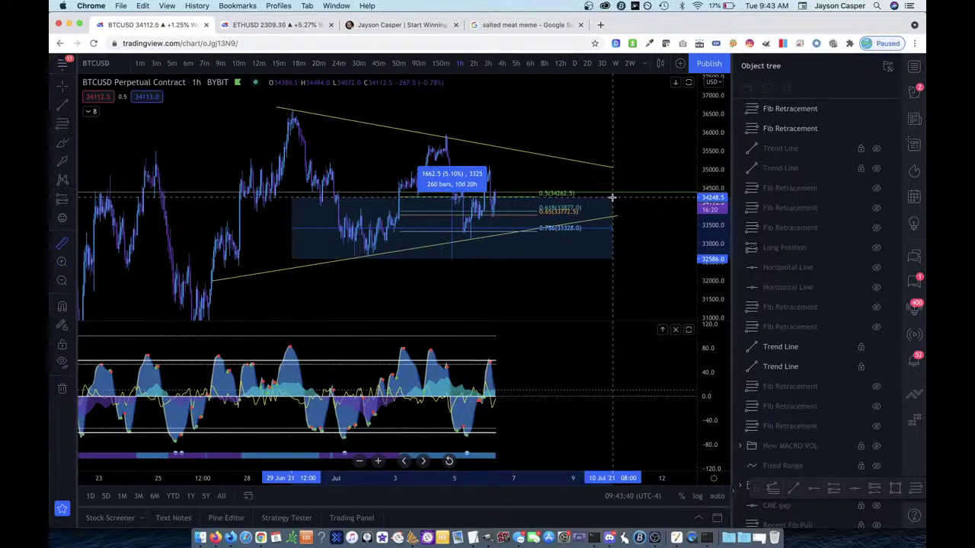
click(487, 197)
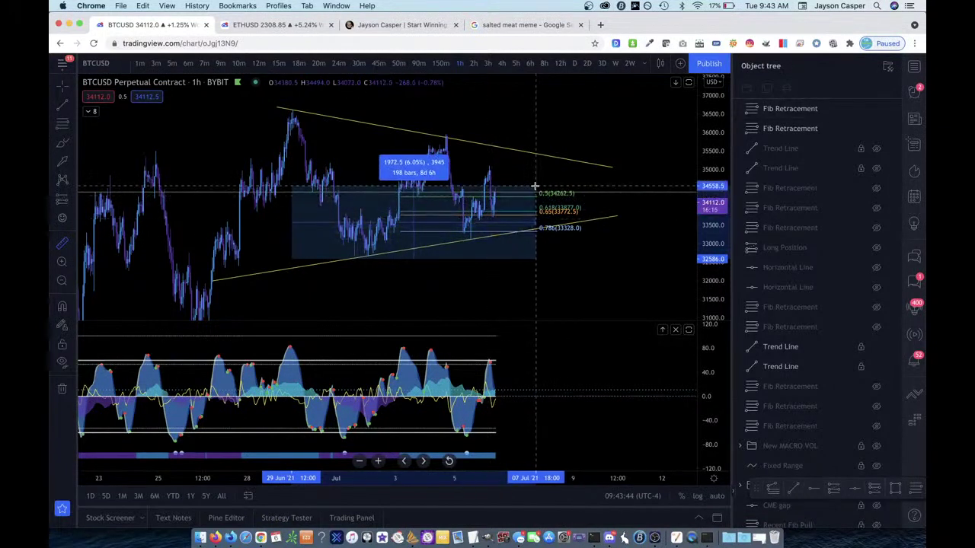
click(525, 235)
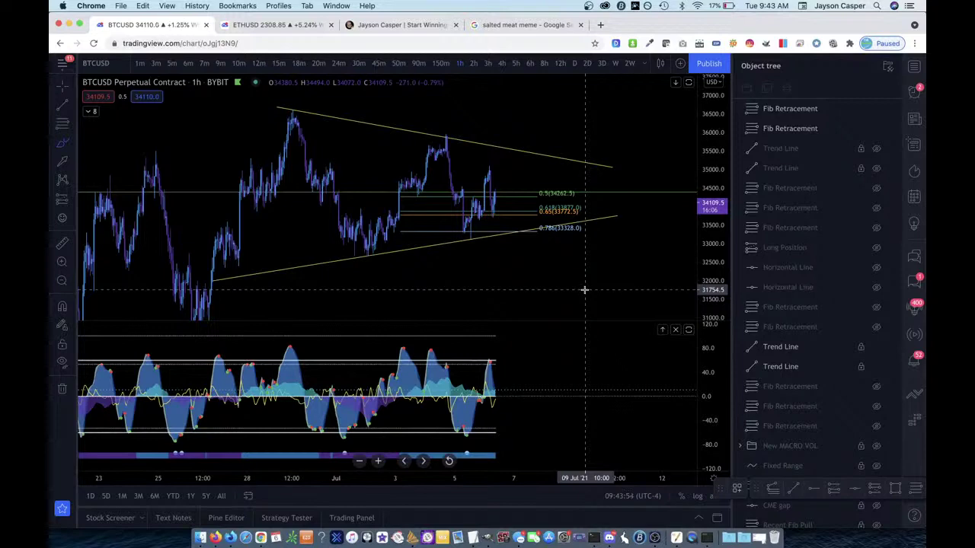
click(558, 25)
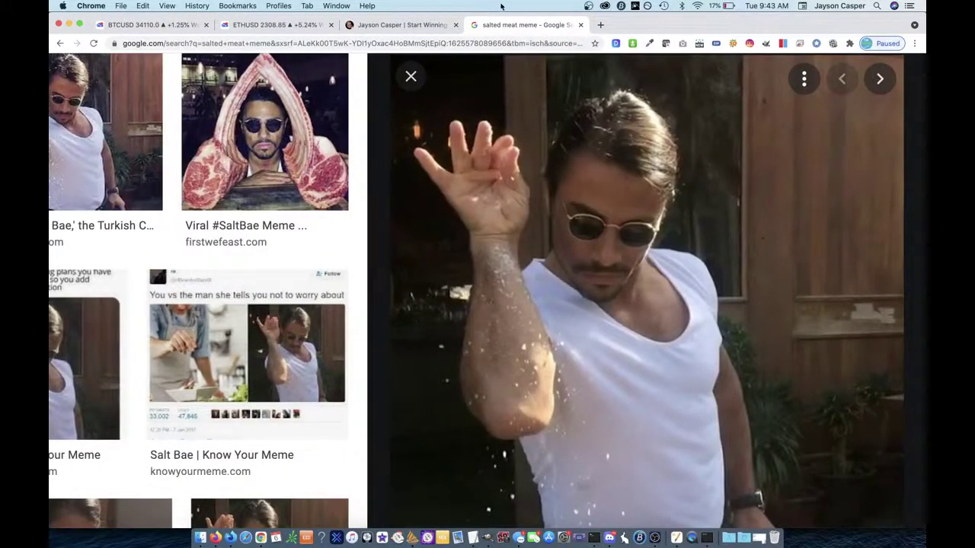
- Close the meme image search and return to the BTCUSD chart
click(580, 25)
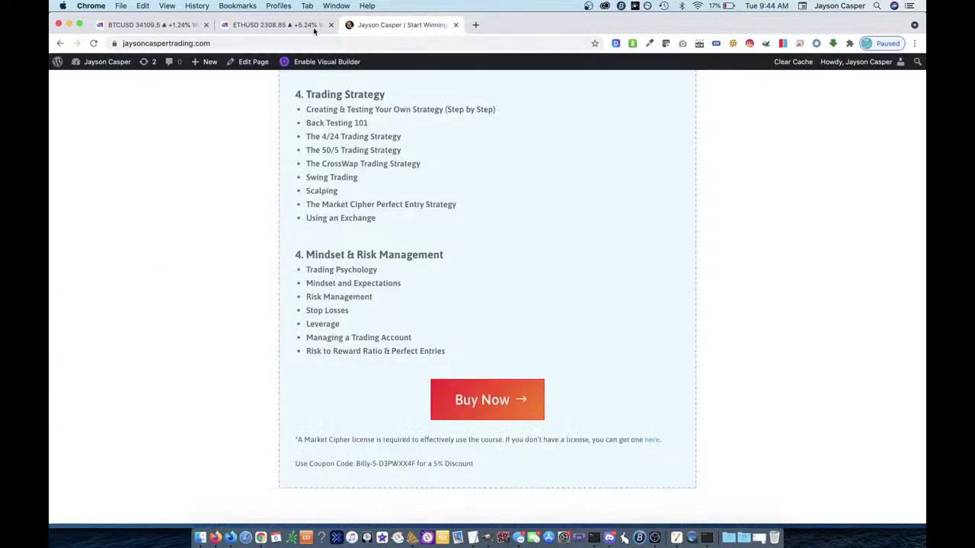
scroll(396, 200, up, 20)
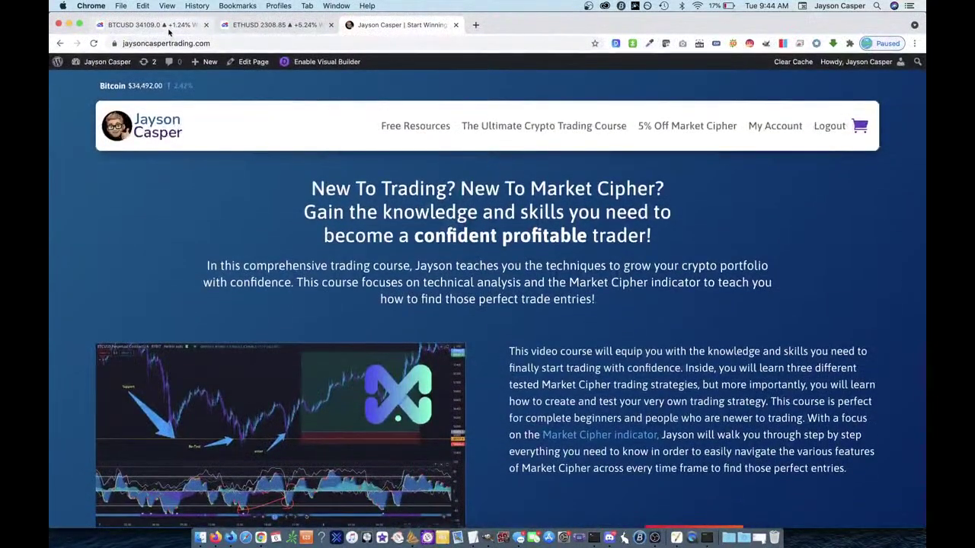
click(145, 25)
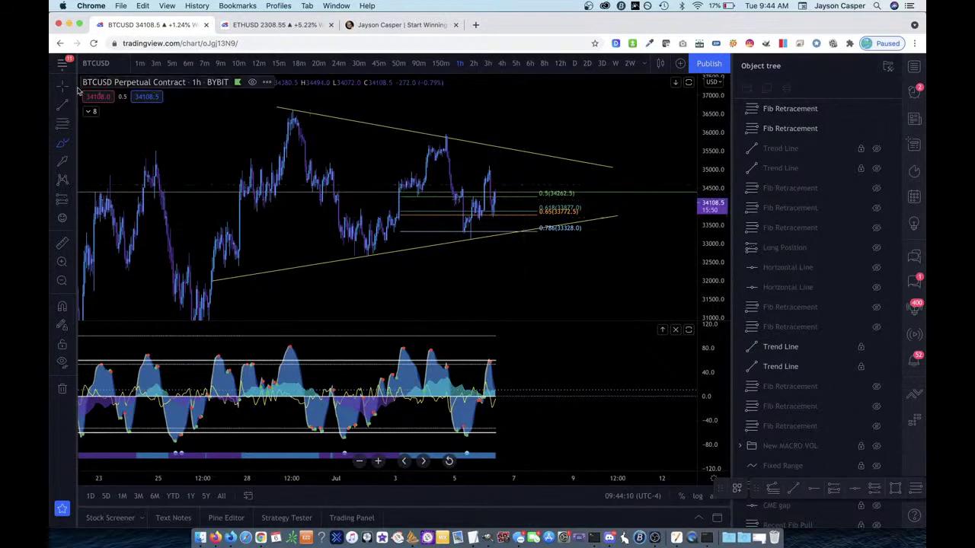
- Delete the Fib retracement, stretch the time axis, and bring up the YouTube Studio dashboard
click(514, 219)
key(Delete)
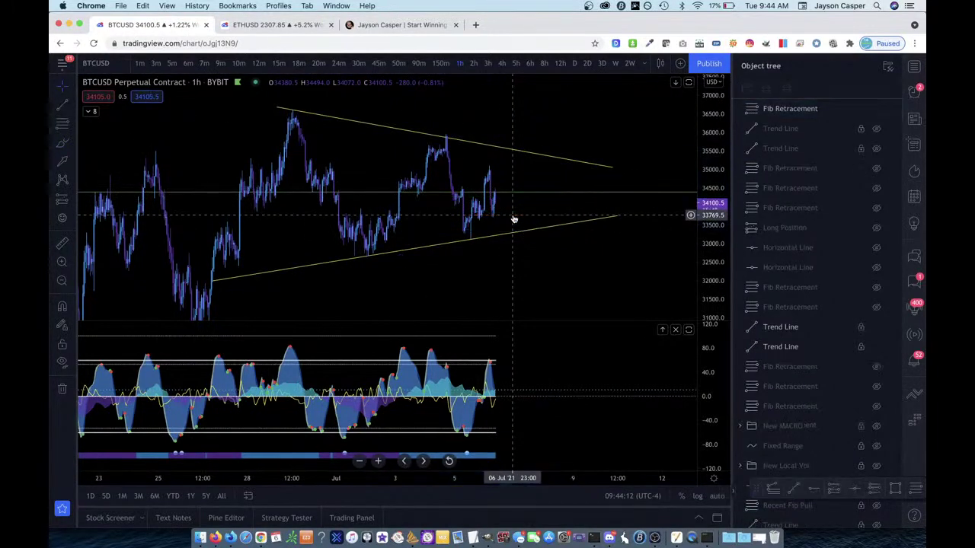
drag(370, 477, 193, 472)
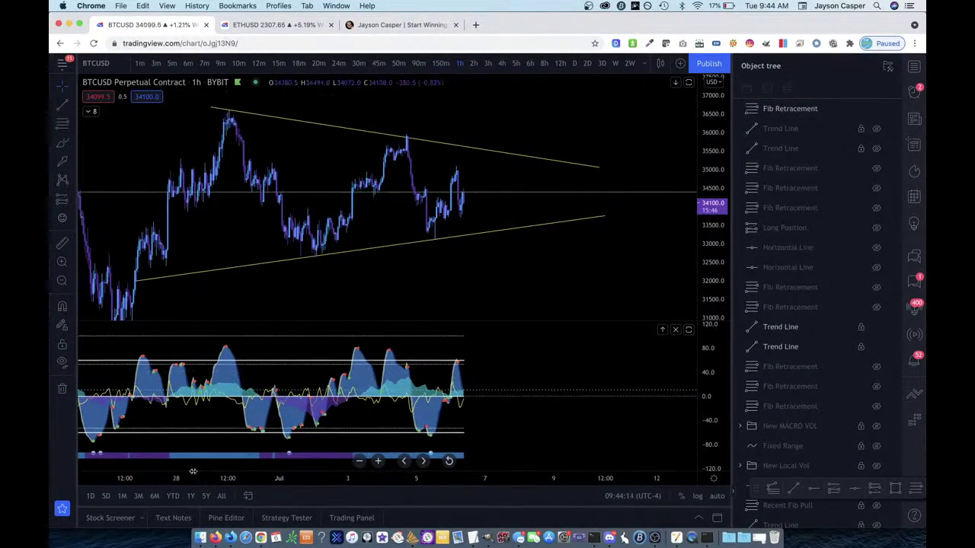
click(215, 538)
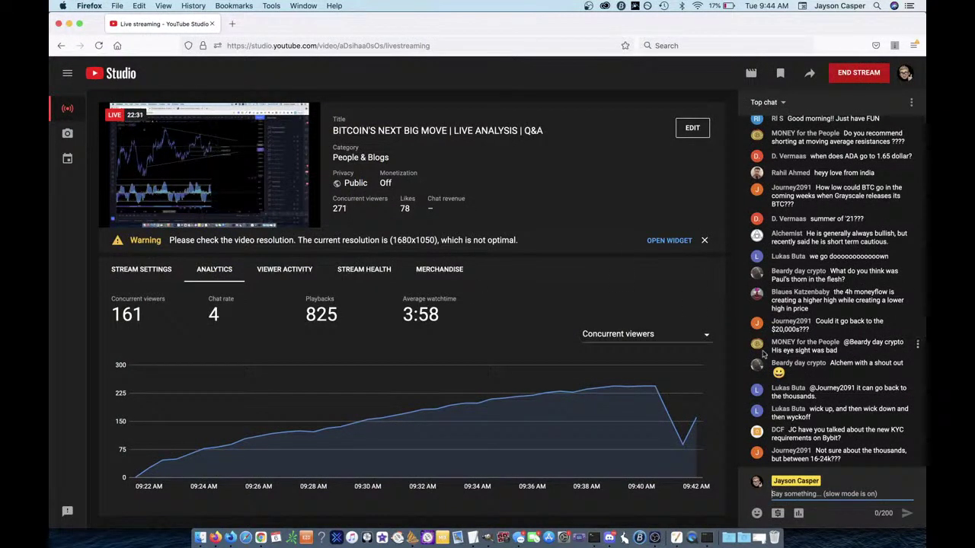
ctrl+scroll(758, 371, up, 5)
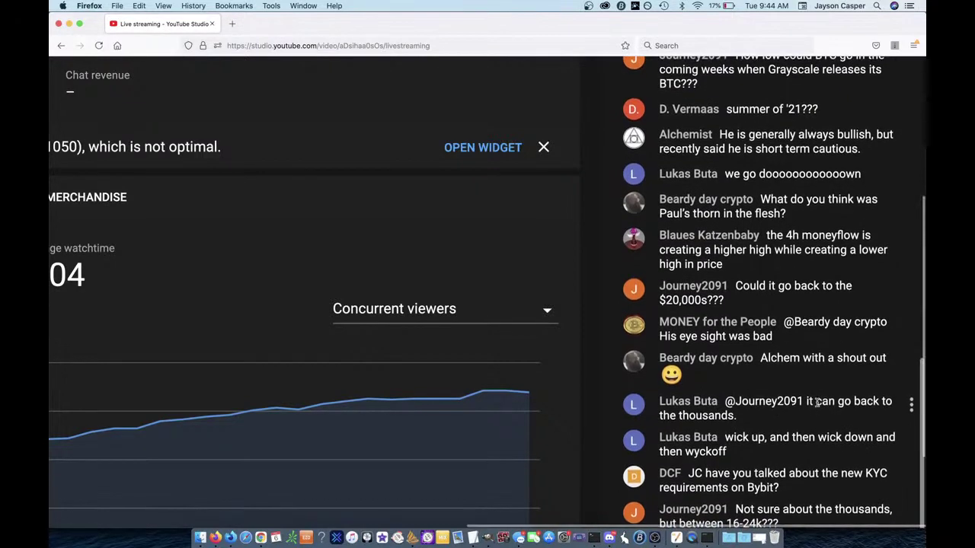
scroll(814, 278, down, 3)
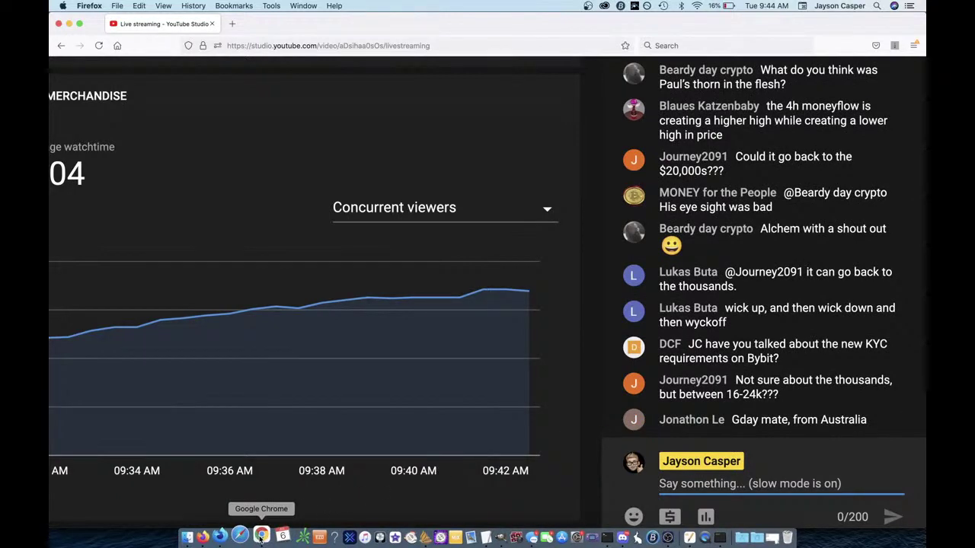
- Bring the BTCUSD chart forward and zoom and pan to frame the whole triangle
click(261, 535)
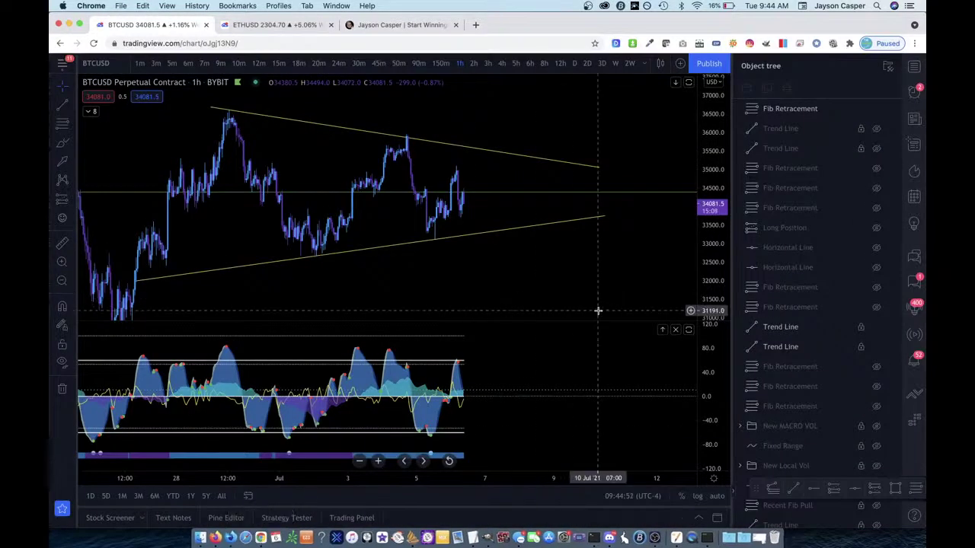
scroll(545, 258, up, 5)
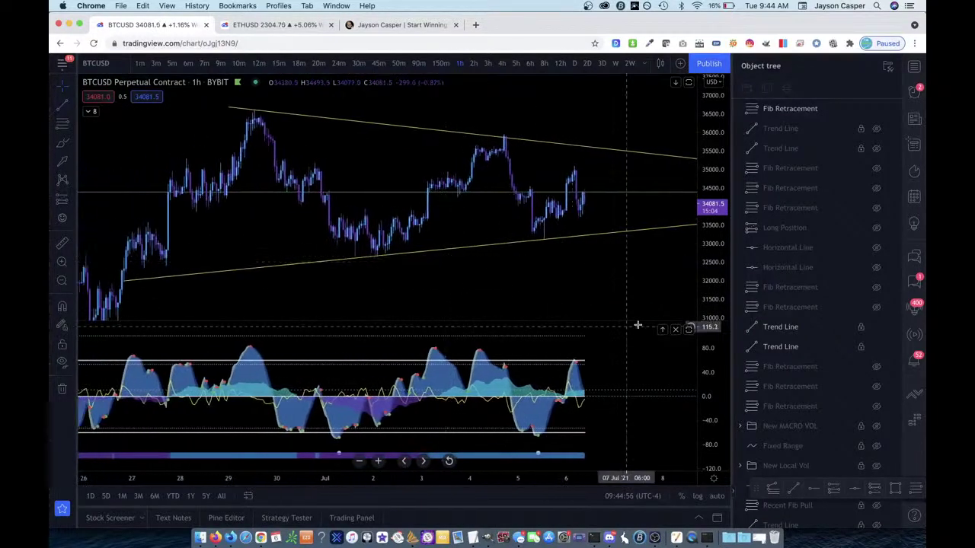
scroll(720, 285, up, 3)
scroll(626, 260, up, 3)
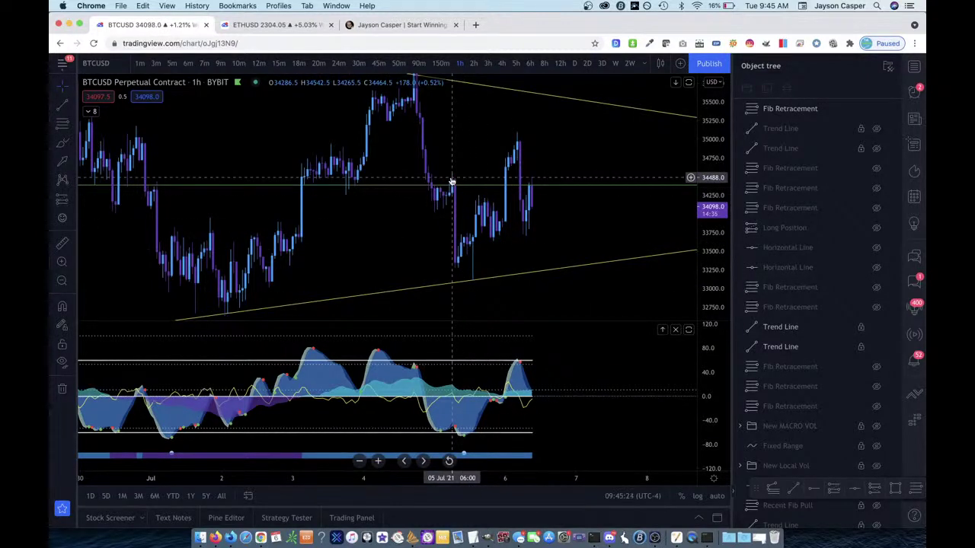
drag(434, 234, 404, 269)
scroll(403, 268, down, 10)
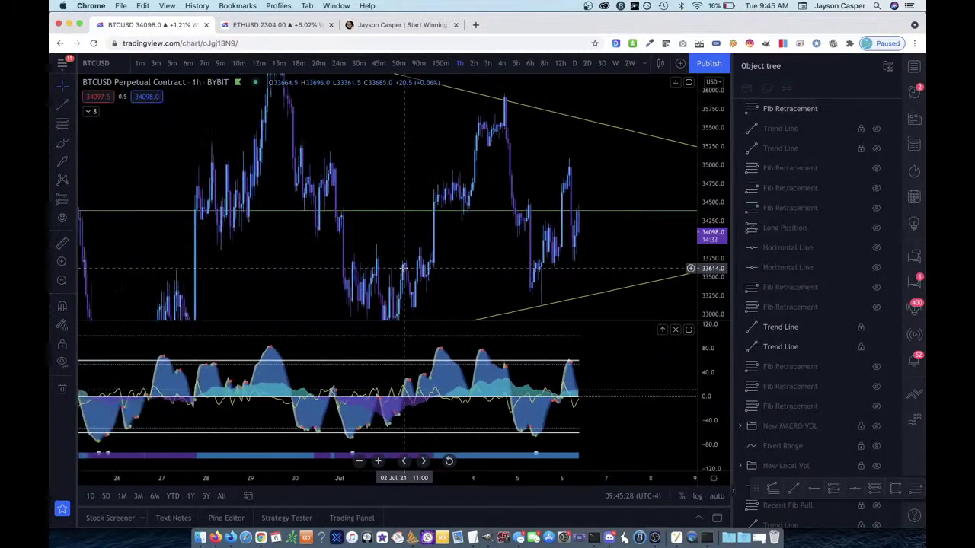
drag(716, 150, 714, 237)
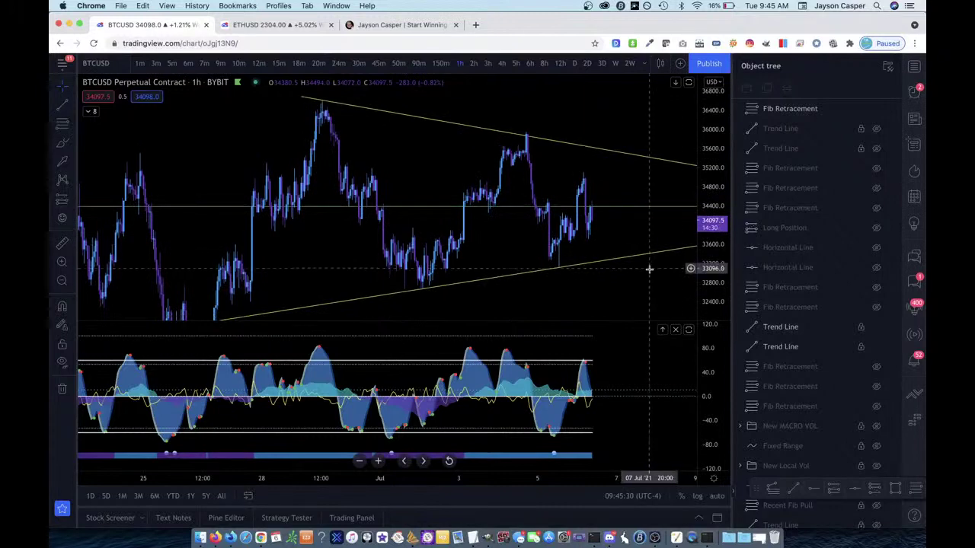
drag(648, 272, 572, 287)
scroll(592, 292, left, 5)
drag(644, 263, 629, 277)
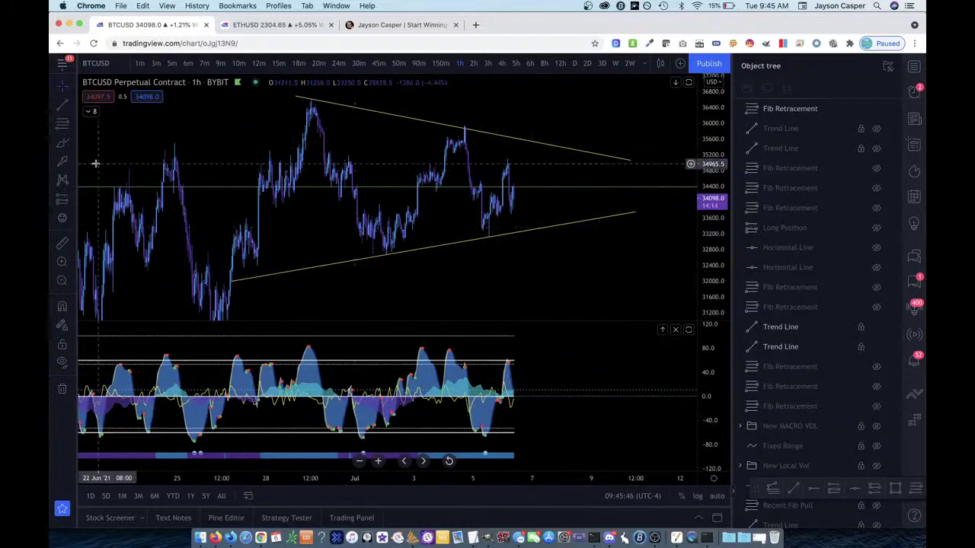
- Draw red circles, rings and a spiral around the latest candles, undoing each, then return to the live chat
click(63, 143)
mouse_move(476, 160)
mouse_down()
mouse_move(499, 194)
mouse_move(484, 226)
mouse_move(404, 206)
mouse_move(485, 168)
mouse_move(495, 198)
mouse_move(427, 201)
mouse_move(457, 171)
mouse_move(468, 196)
mouse_move(457, 180)
mouse_move(452, 186)
mouse_up()
key(super+z)
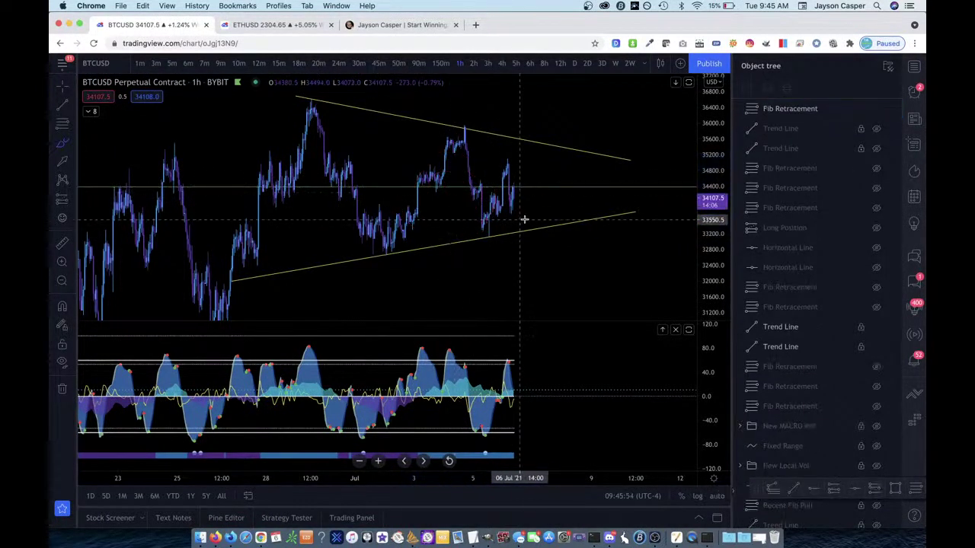
mouse_move(512, 186)
mouse_down()
mouse_move(515, 244)
mouse_move(533, 270)
mouse_move(479, 165)
mouse_move(474, 250)
mouse_up()
key(super+z)
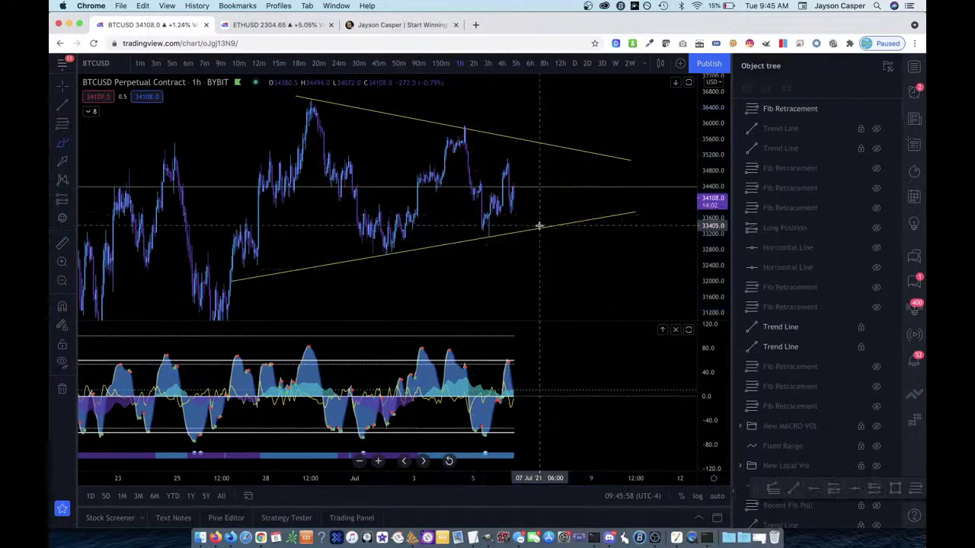
mouse_move(453, 210)
mouse_down()
mouse_move(459, 216)
mouse_move(453, 206)
mouse_move(479, 157)
mouse_move(352, 197)
mouse_move(551, 262)
mouse_move(379, 349)
mouse_up()
key(super+z)
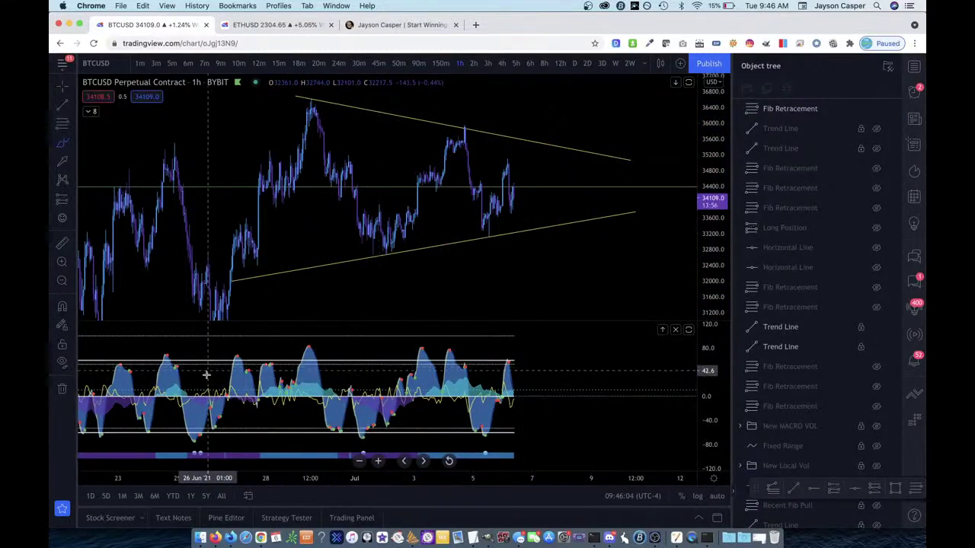
click(221, 537)
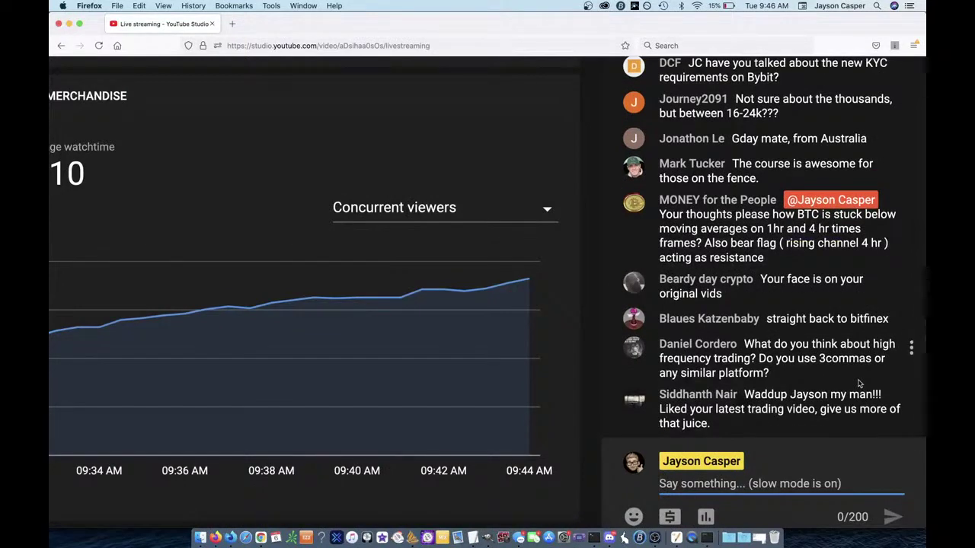
- Read the newest chat messages, highlighting 'confirmed kyc in july', then bring the BTCUSD chart back
scroll(859, 383, up, 5)
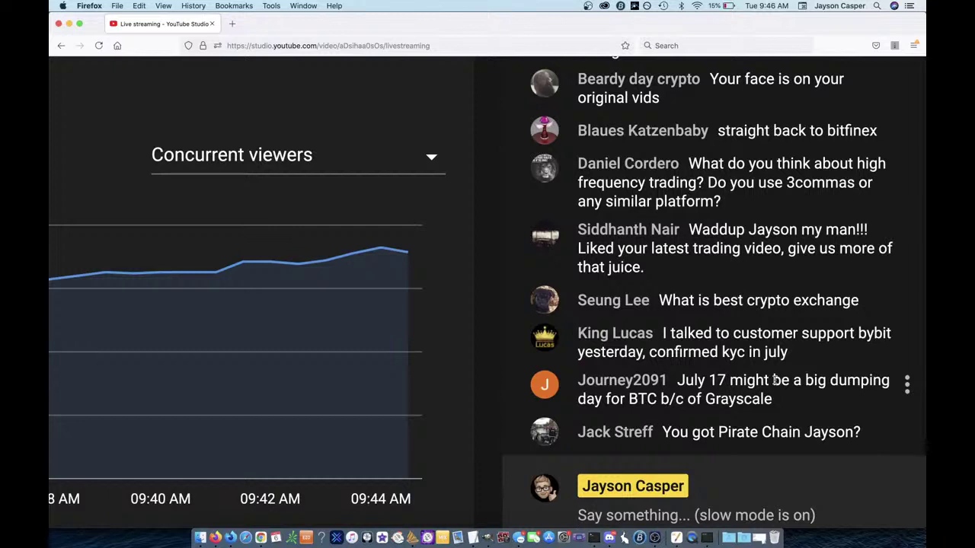
drag(651, 352, 792, 353)
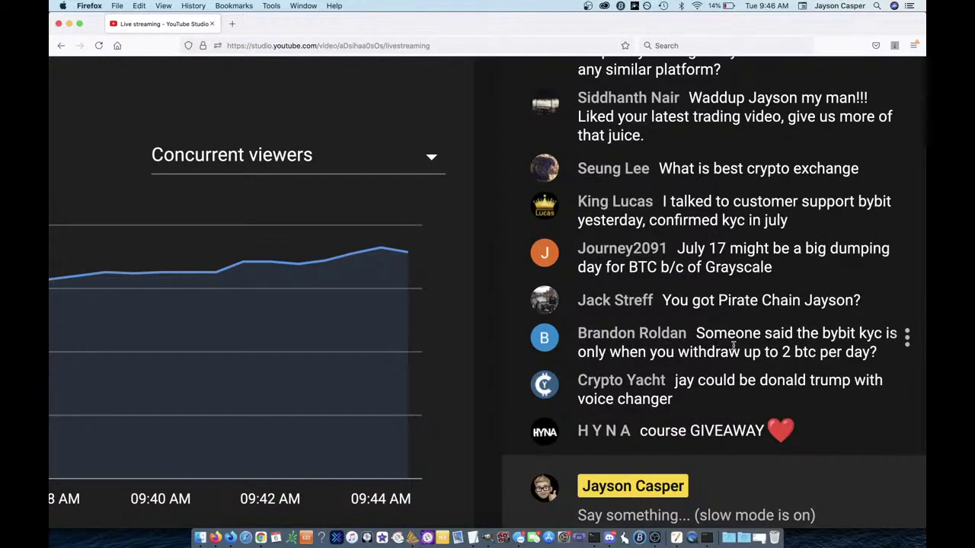
scroll(733, 346, up, 3)
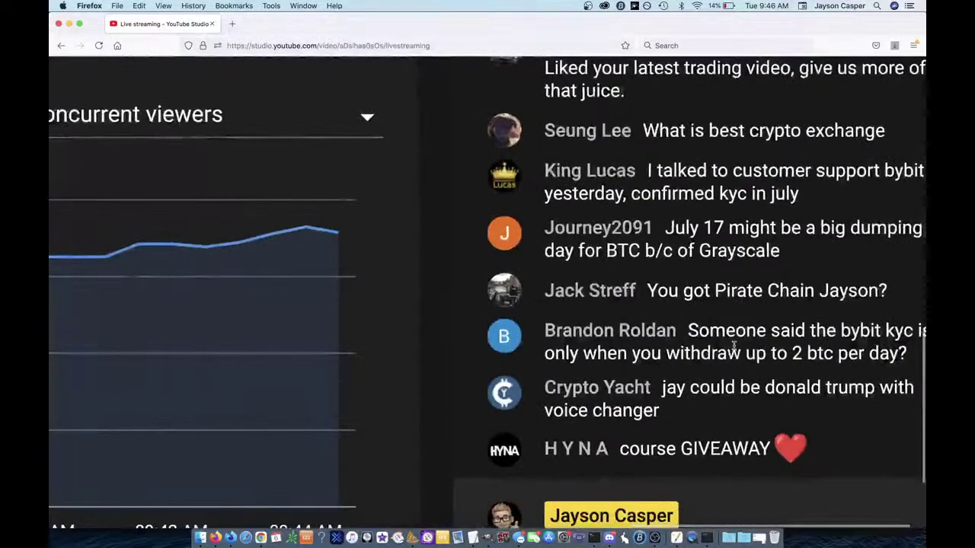
scroll(734, 346, left, 1)
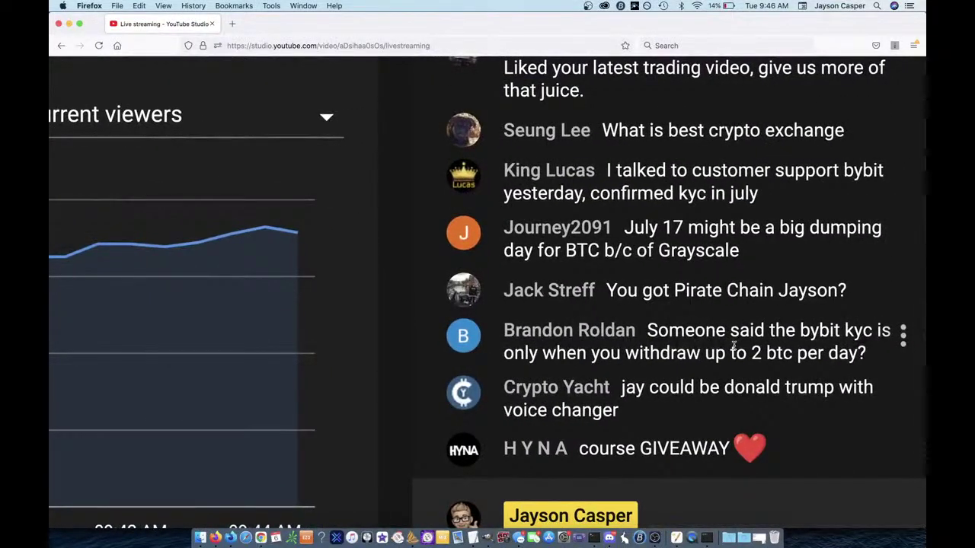
scroll(733, 346, down, 3)
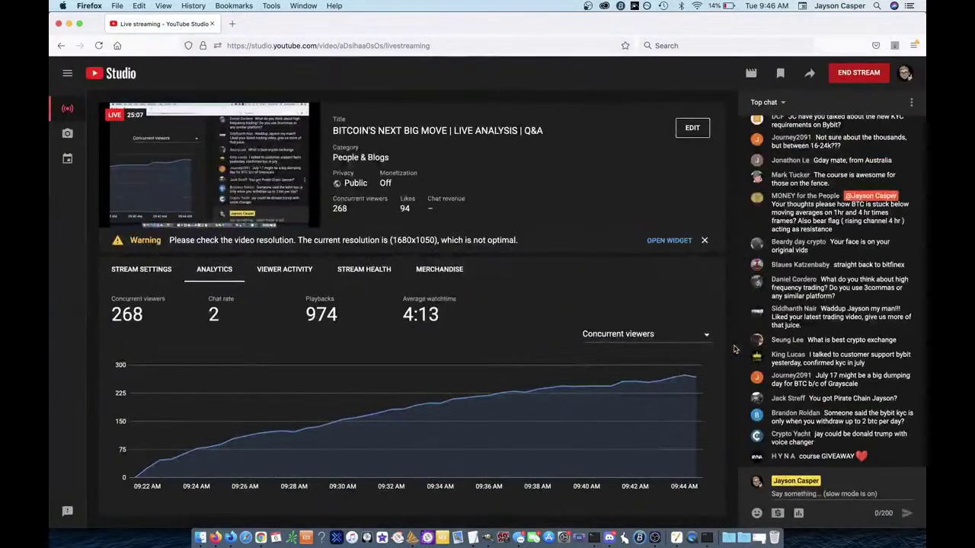
click(259, 538)
scroll(453, 282, up, 5)
- Zoom and pan the chart to show 28 Jun to 10 Jul, then return to the YouTube Studio dashboard
scroll(452, 281, up, 5)
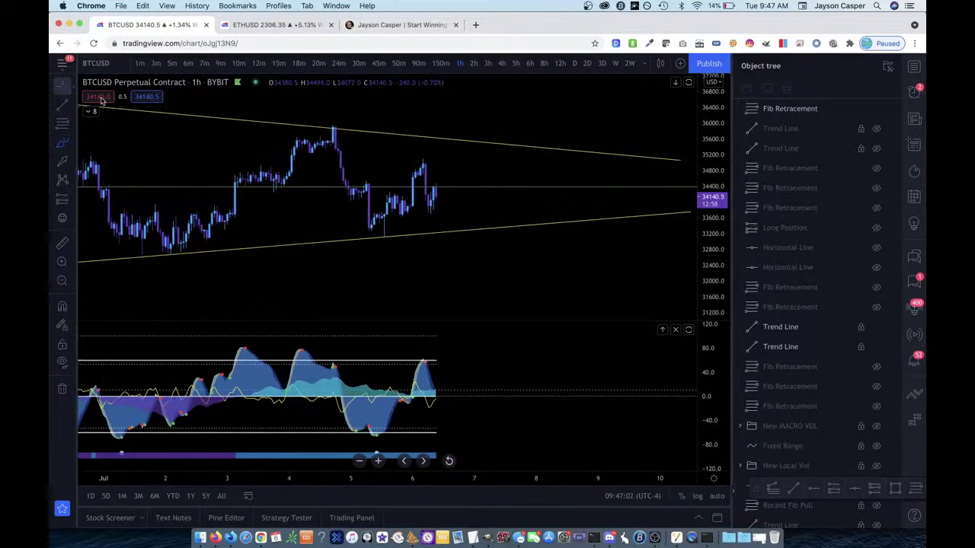
drag(536, 259, 550, 283)
scroll(551, 282, up, 5)
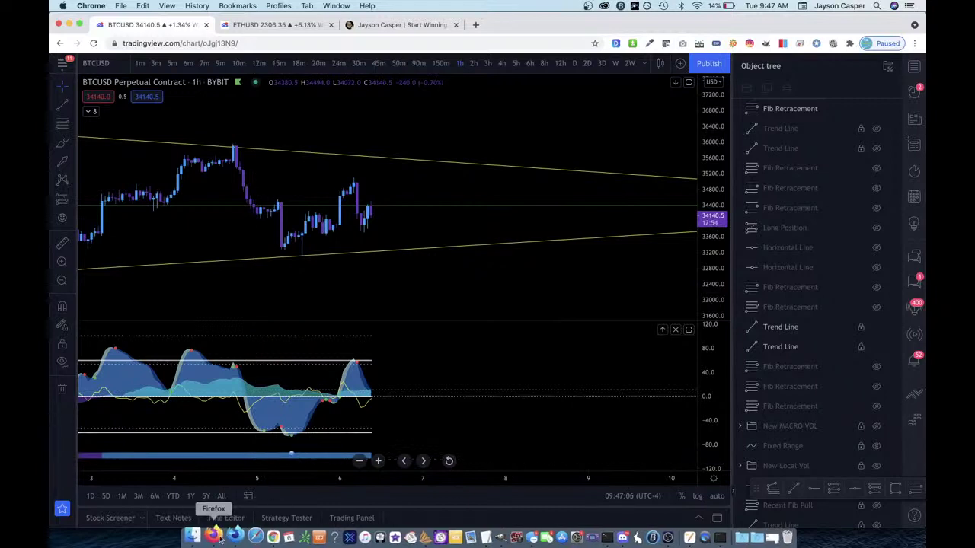
scroll(512, 277, down, 6)
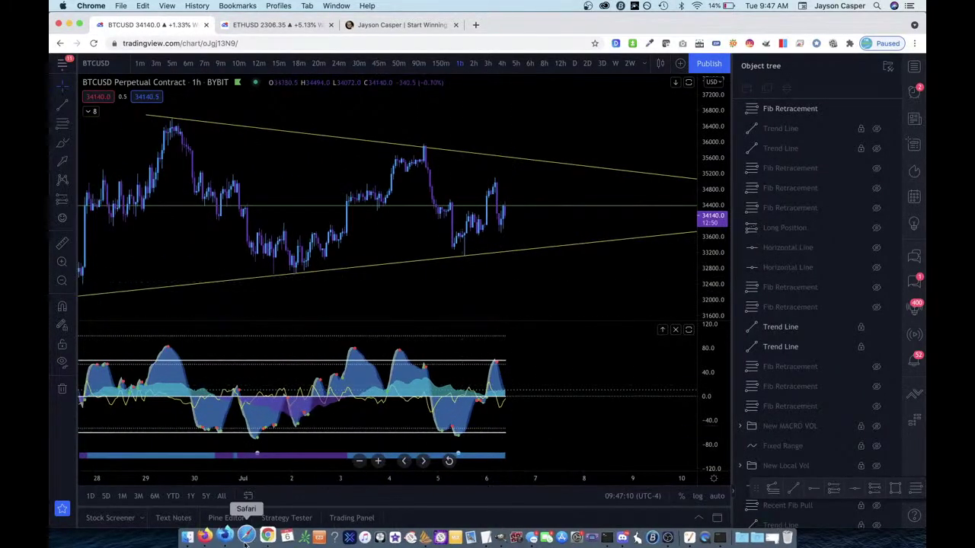
click(216, 536)
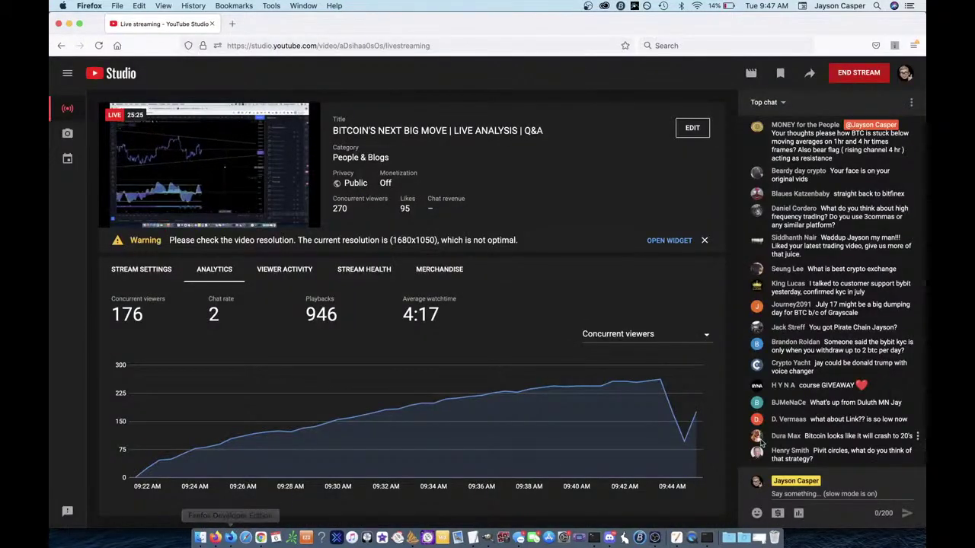
scroll(817, 448, down, 3)
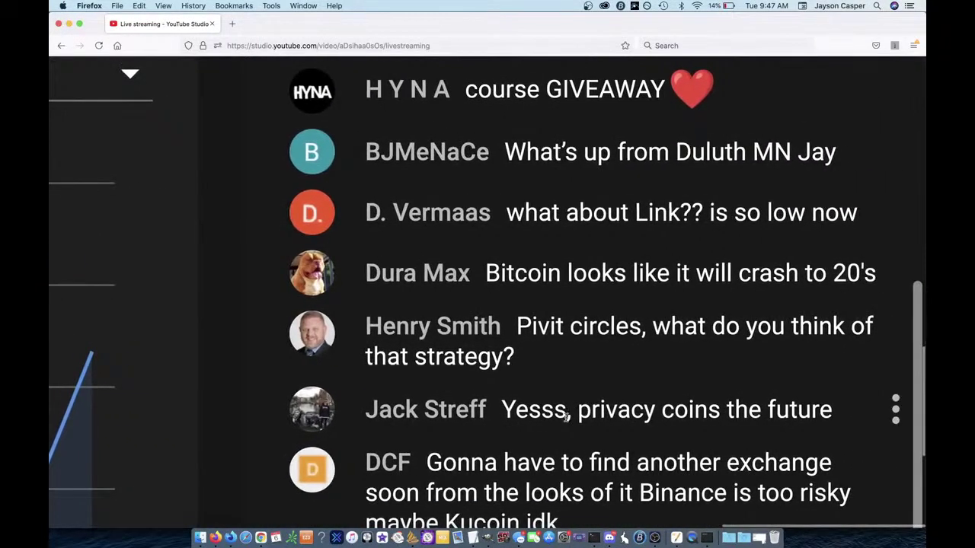
drag(583, 411, 819, 411)
triple_click(818, 412)
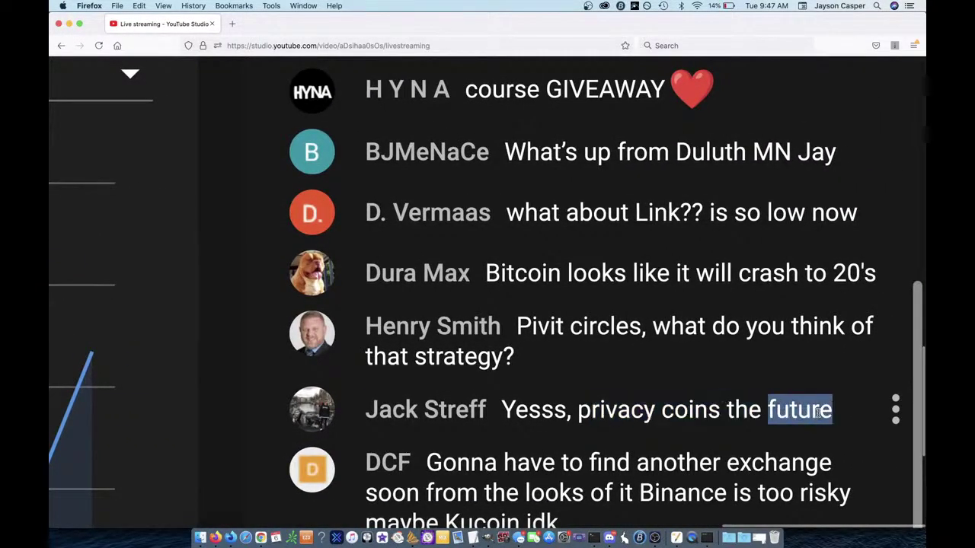
click(746, 409)
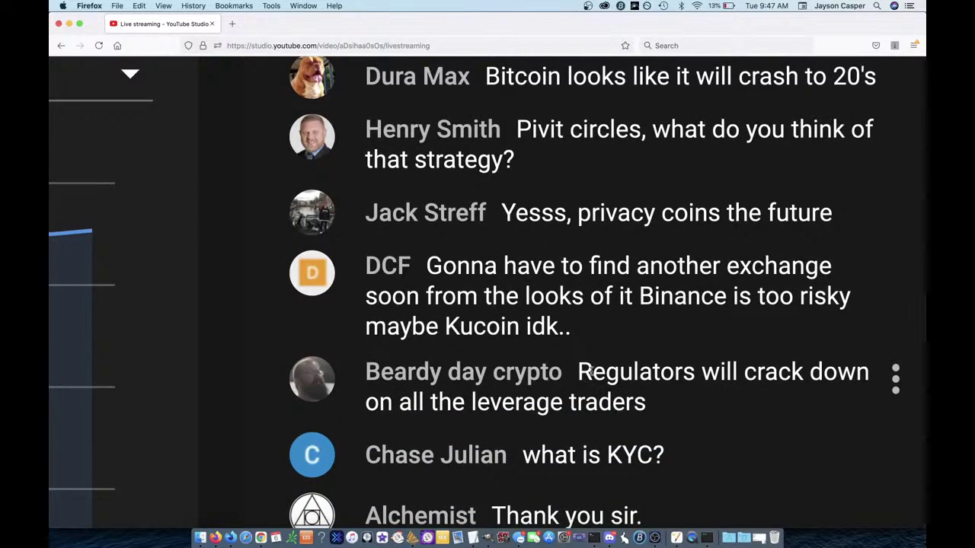
double_click(657, 404)
triple_click(666, 404)
click(598, 370)
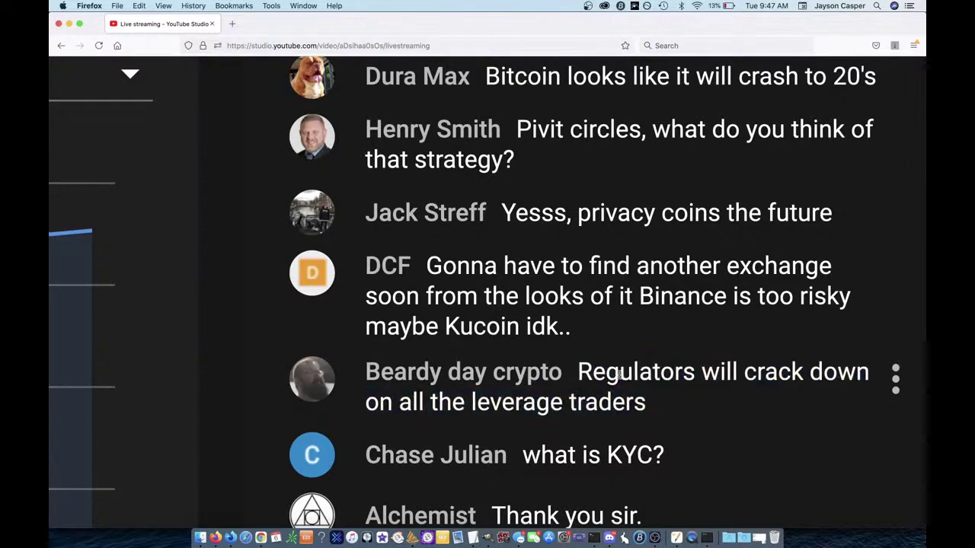
double_click(619, 375)
click(665, 400)
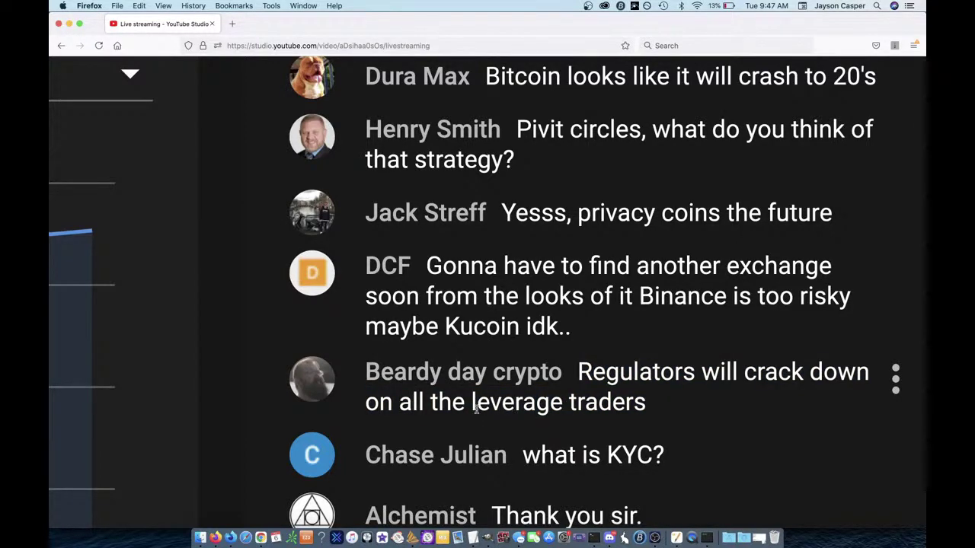
drag(470, 405, 645, 326)
click(643, 364)
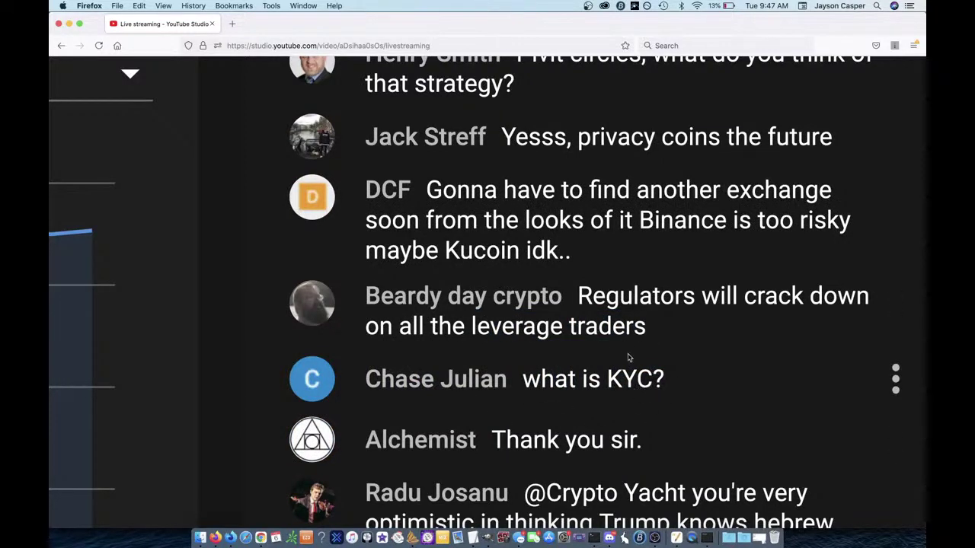
- Search Google Images for 'kfc' in a new tab and preview the chicken sandwich picture
click(261, 537)
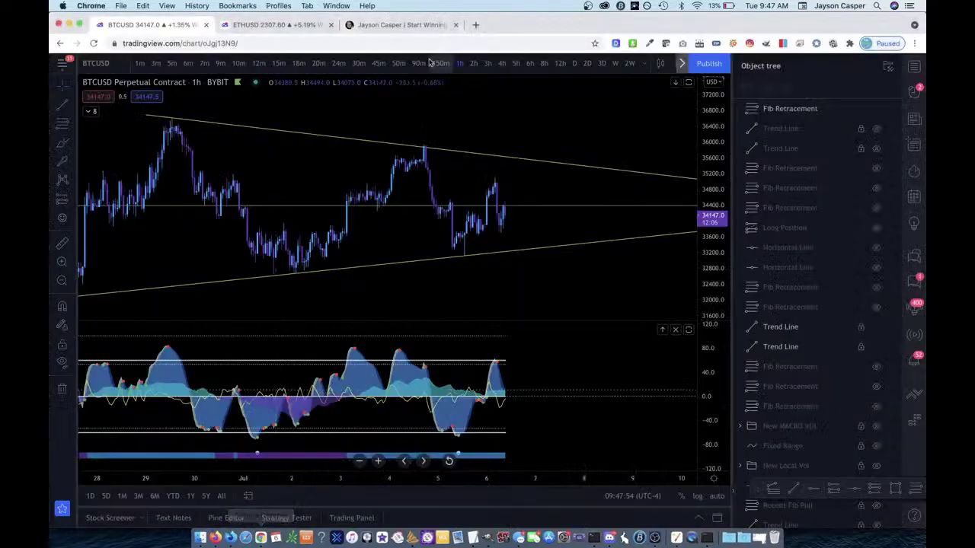
click(477, 25)
text(kfc)
key(Return)
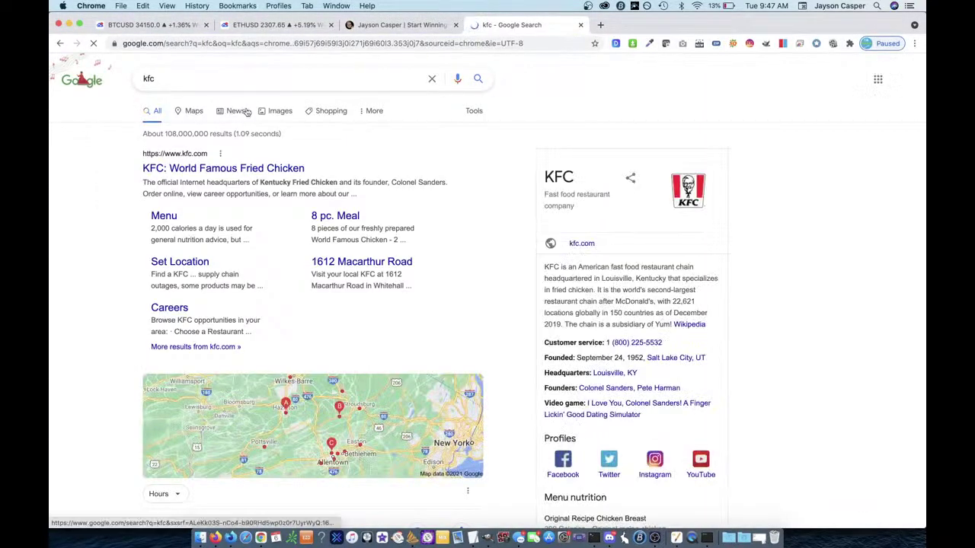
click(279, 111)
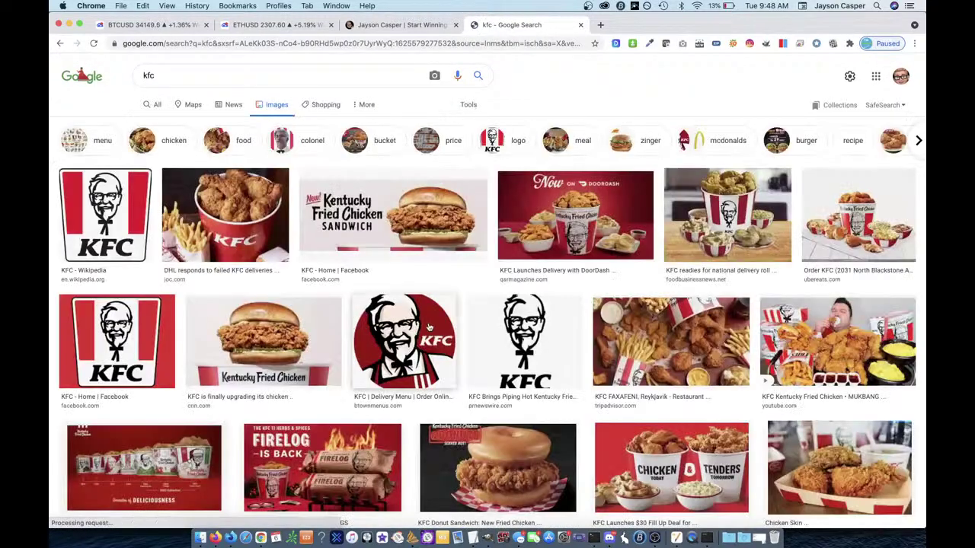
click(404, 238)
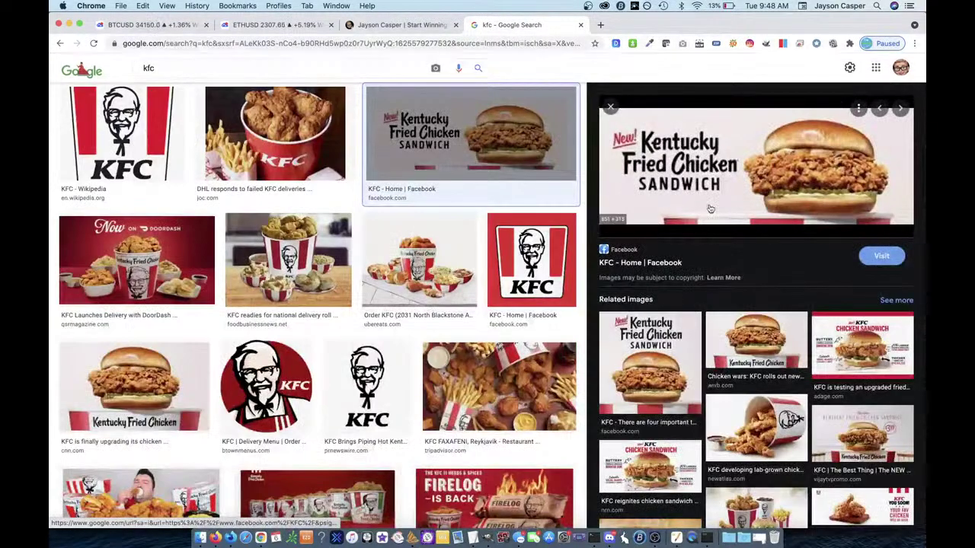
- Go back to the BTCUSD chart and then to the live stream chat
scroll(516, 201, up, 5)
scroll(710, 209, down, 5)
scroll(533, 228, up, 1)
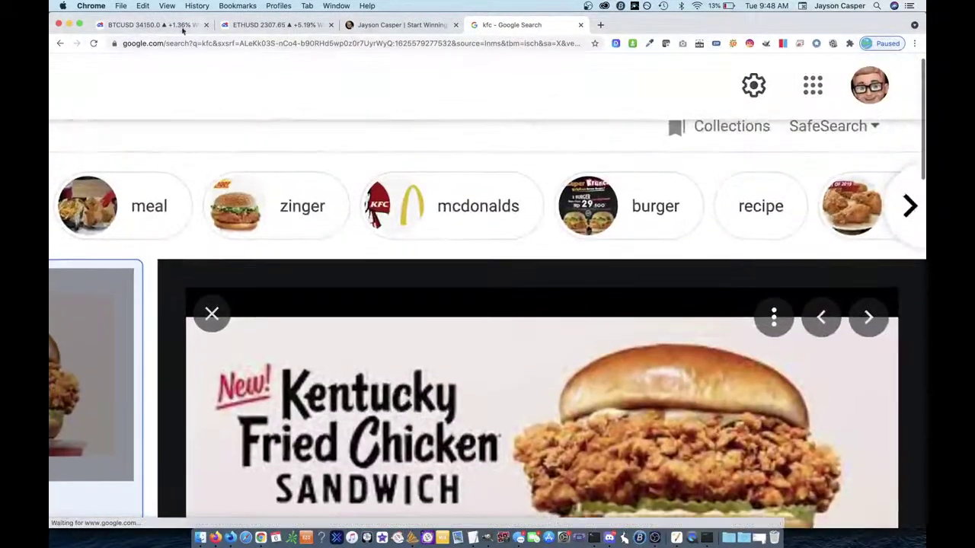
click(152, 24)
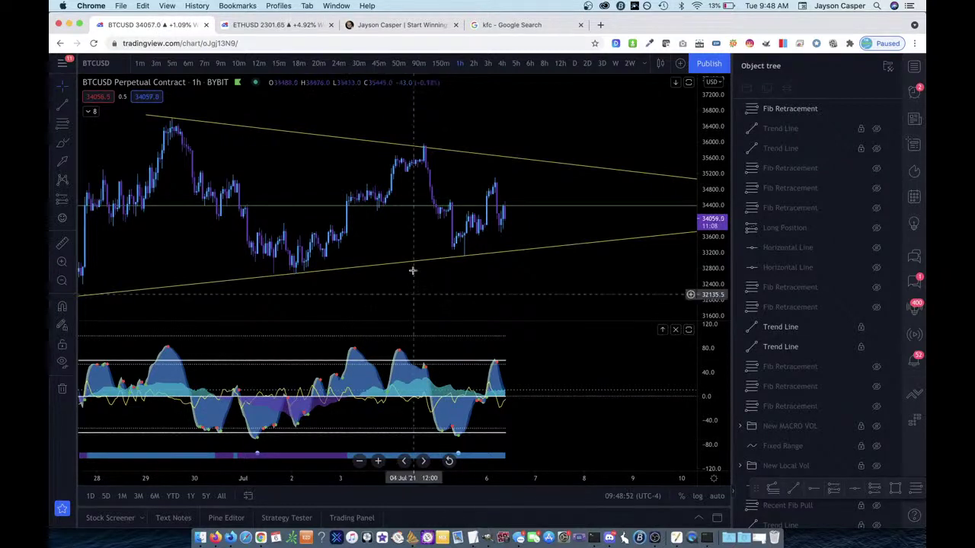
click(216, 536)
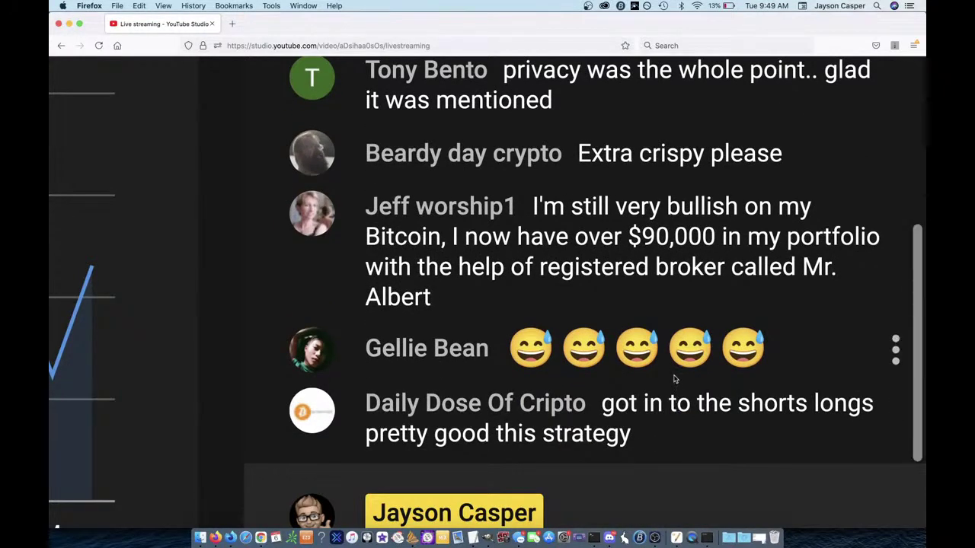
scroll(674, 384, up, 2)
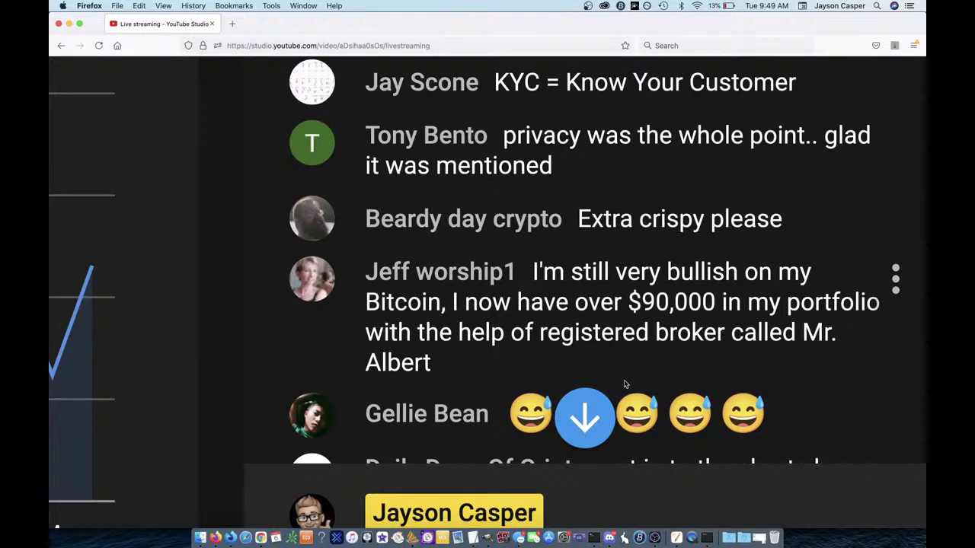
scroll(565, 352, up, 1)
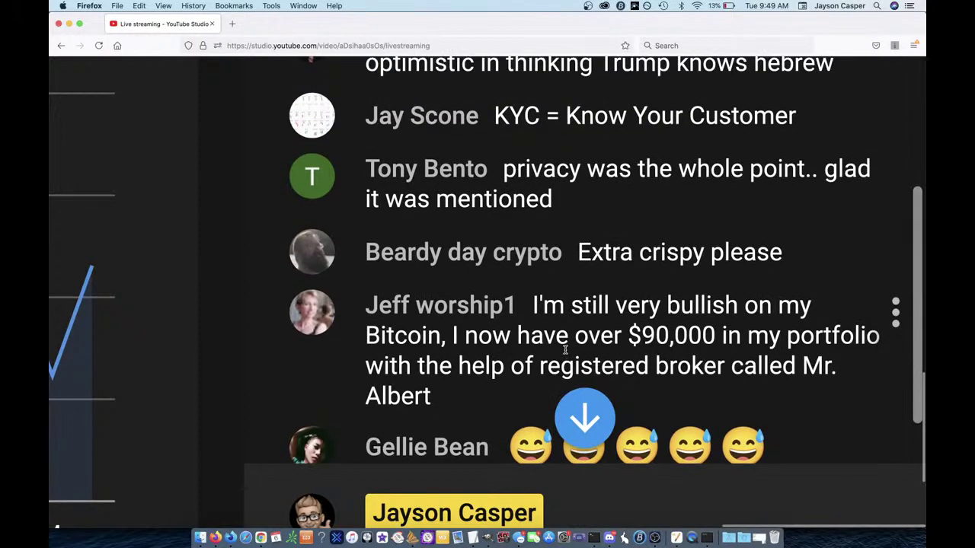
scroll(660, 357, down, 2)
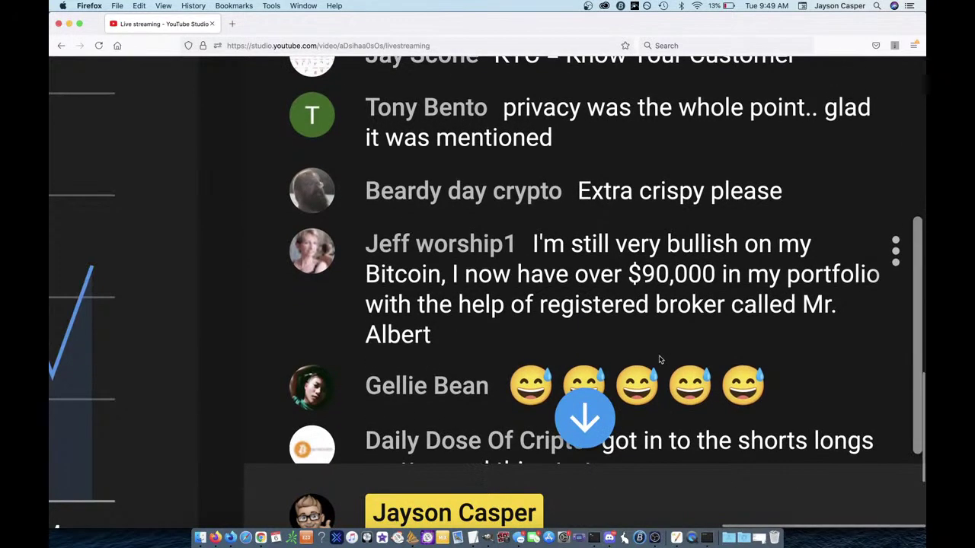
scroll(659, 359, down, 5)
scroll(571, 238, up, 3)
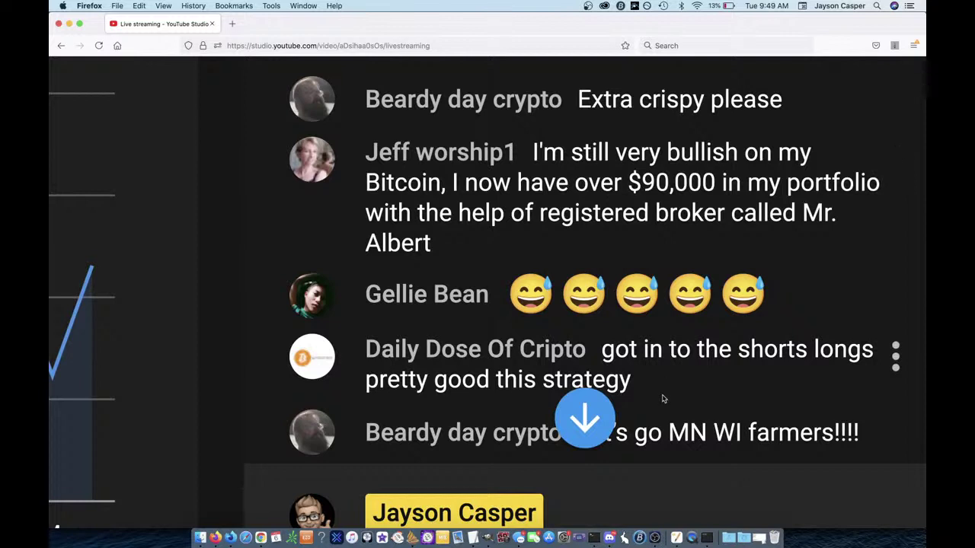
scroll(663, 398, down, 3)
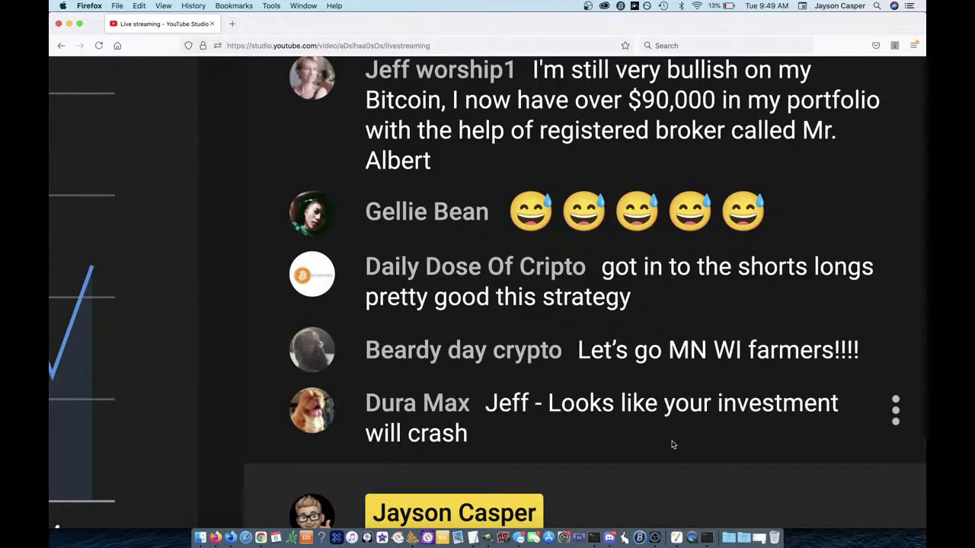
scroll(671, 445, up, 2)
scroll(675, 420, down, 2)
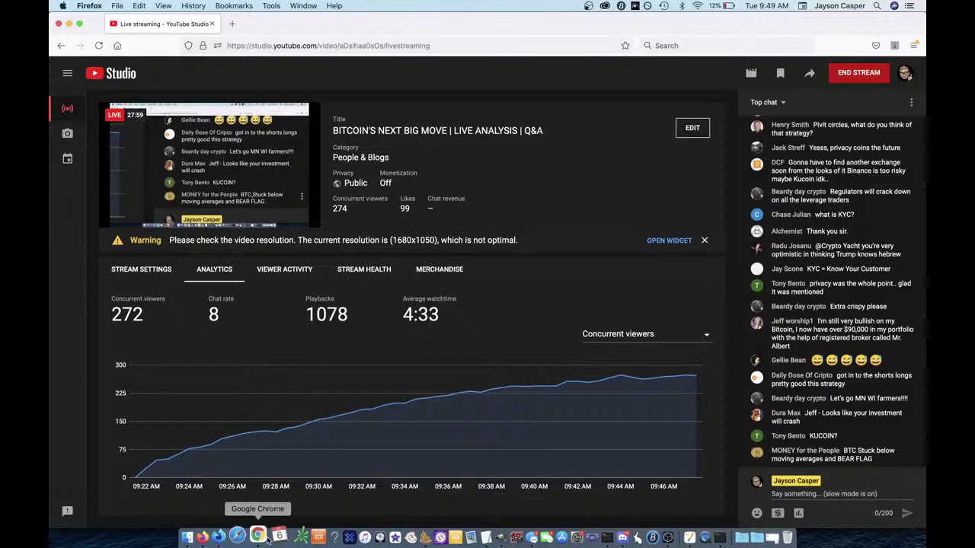
click(259, 537)
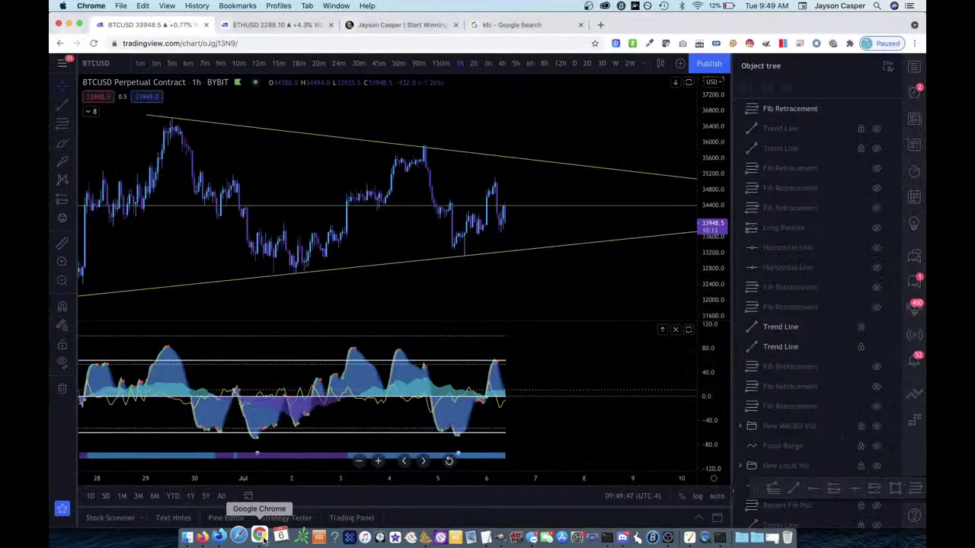
- Switch the BTCUSD chart to daily candles and reset the view to fit them
click(576, 64)
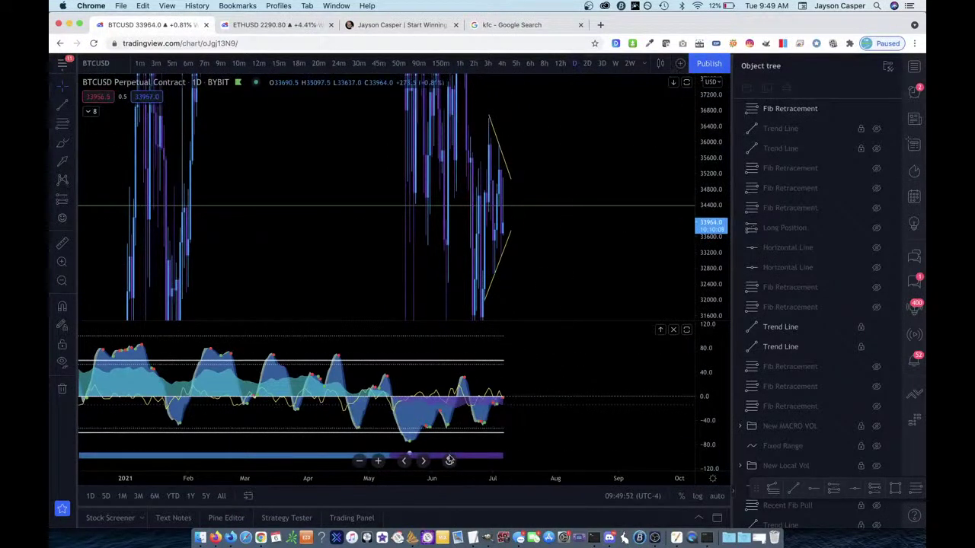
click(449, 461)
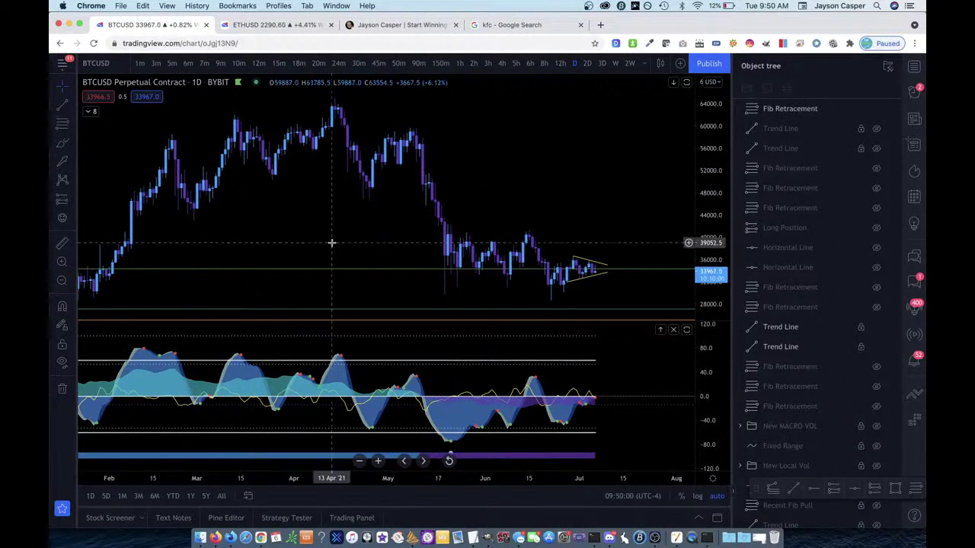
scroll(843, 308, up, 4)
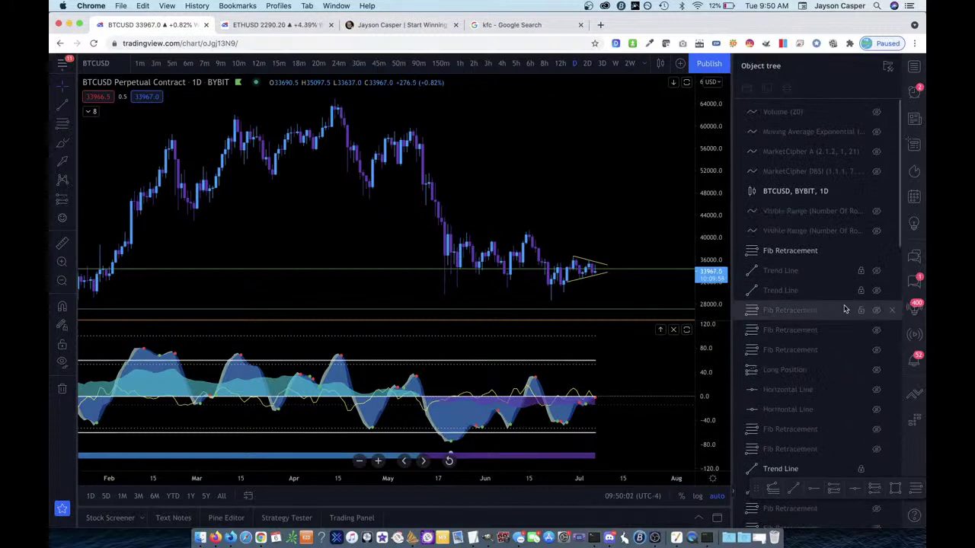
scroll(844, 308, down, 3)
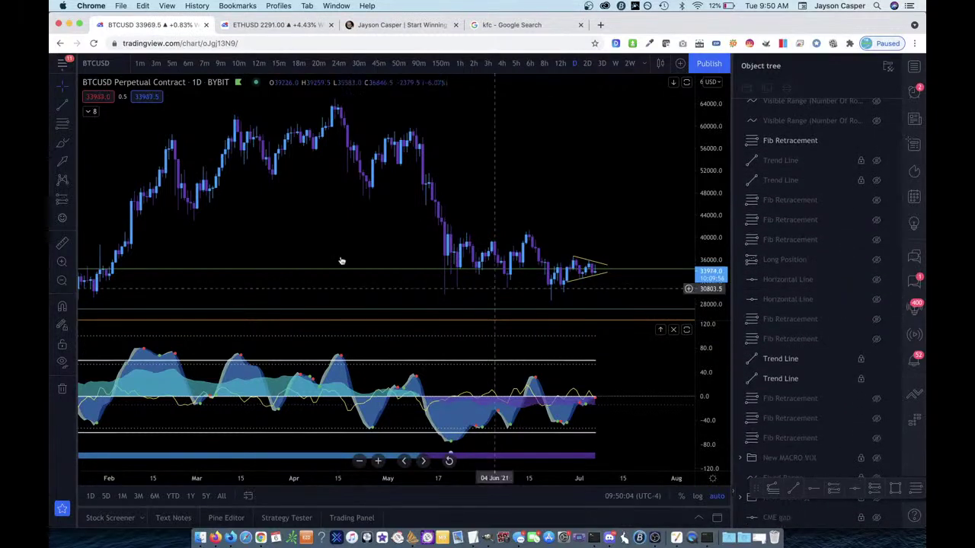
- Draw a parallel channel from the late-May high to mid-July, then delete it
click(72, 107)
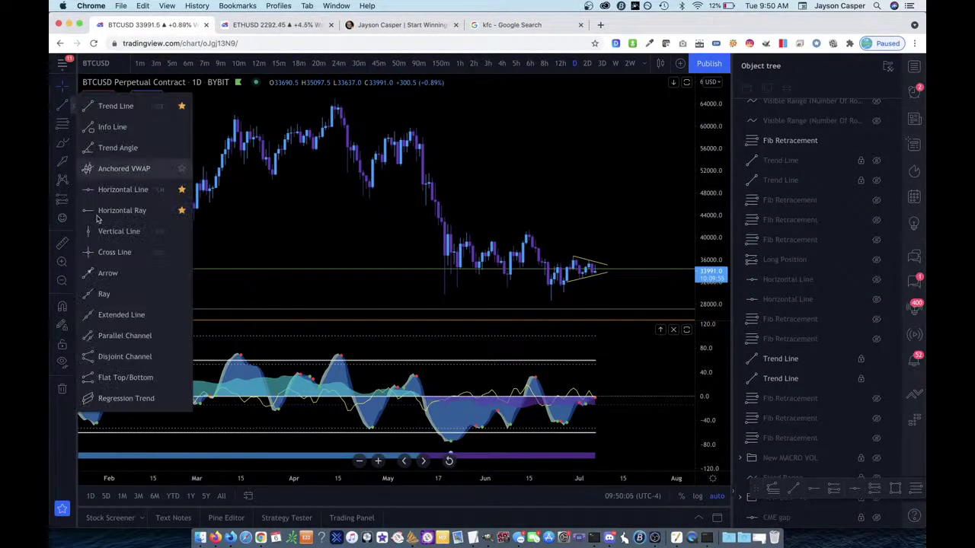
click(136, 335)
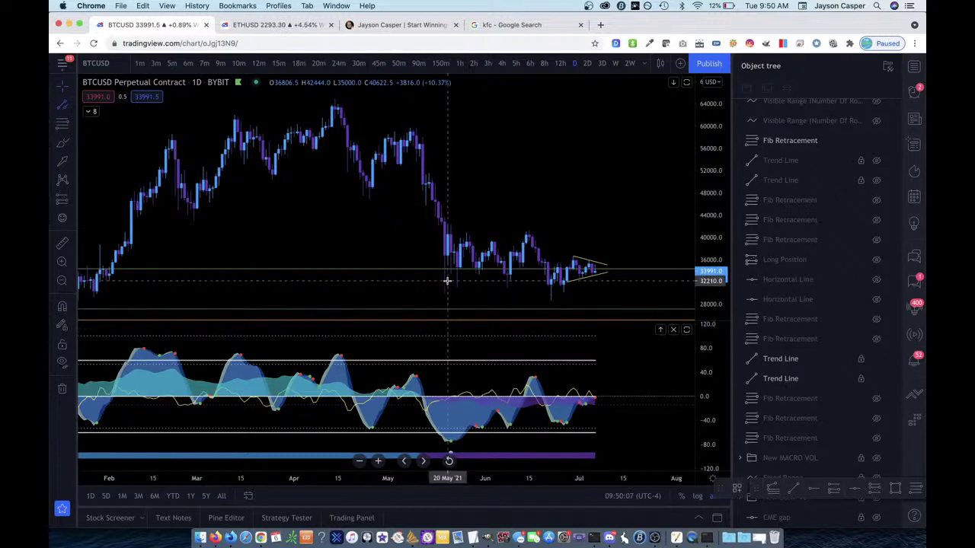
click(463, 233)
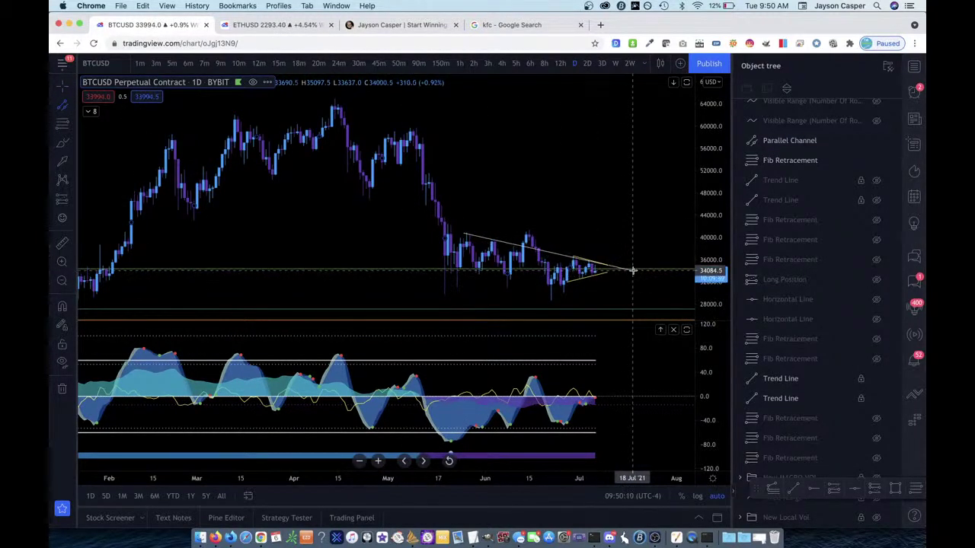
click(633, 270)
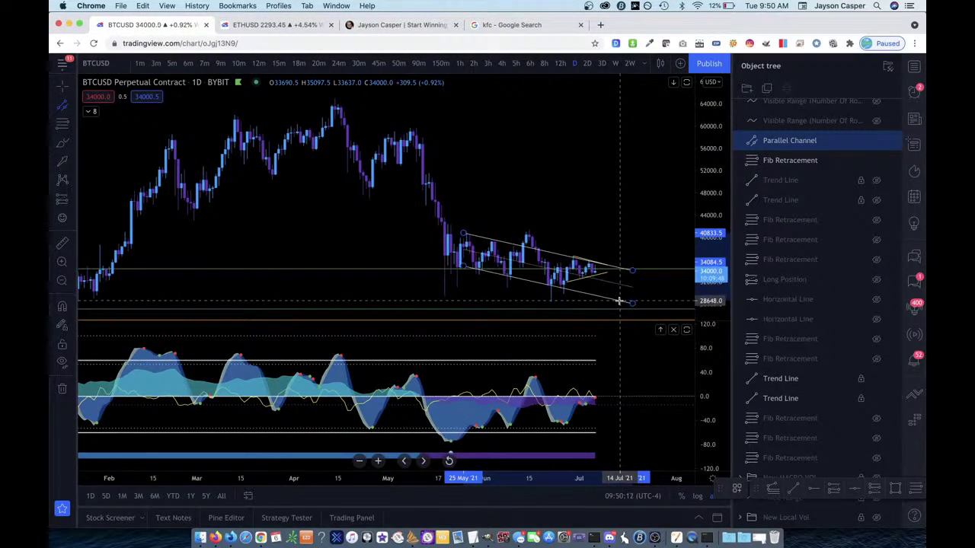
click(618, 301)
scroll(648, 227, right, 3)
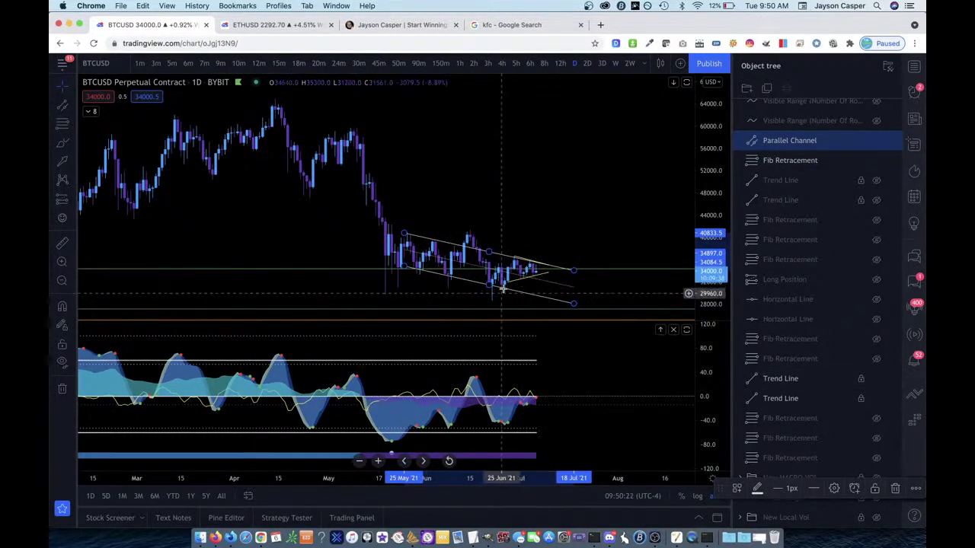
key(Delete)
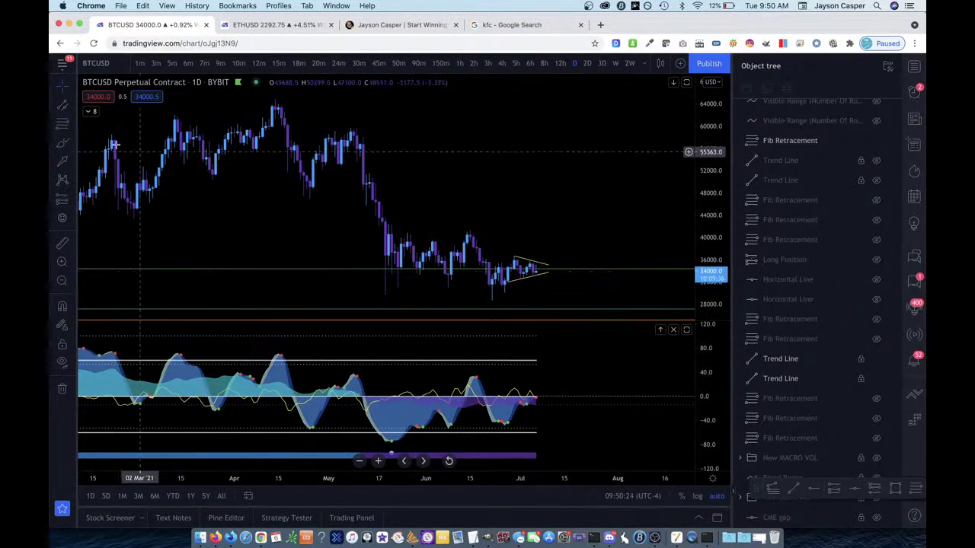
- Draw a large parallel channel from the 21 May candles to early July
click(61, 106)
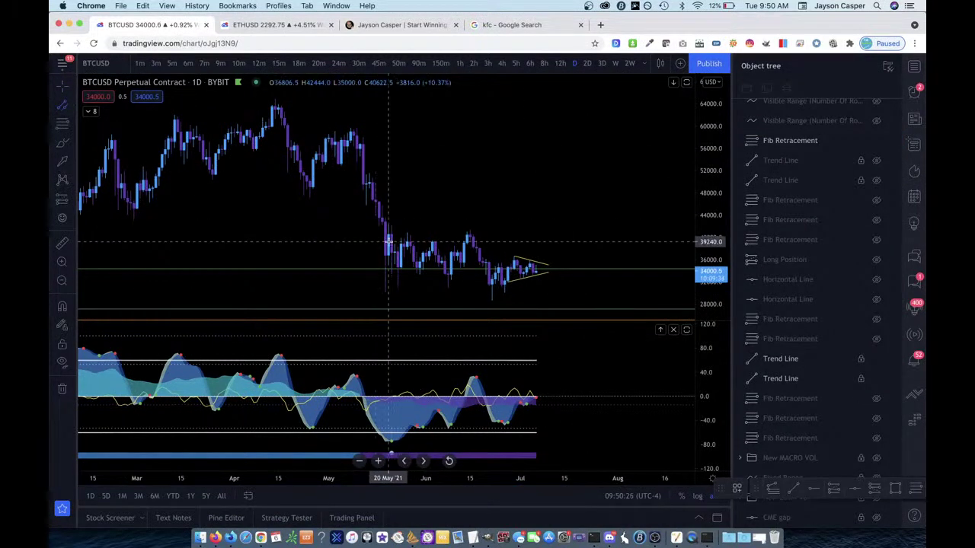
click(390, 243)
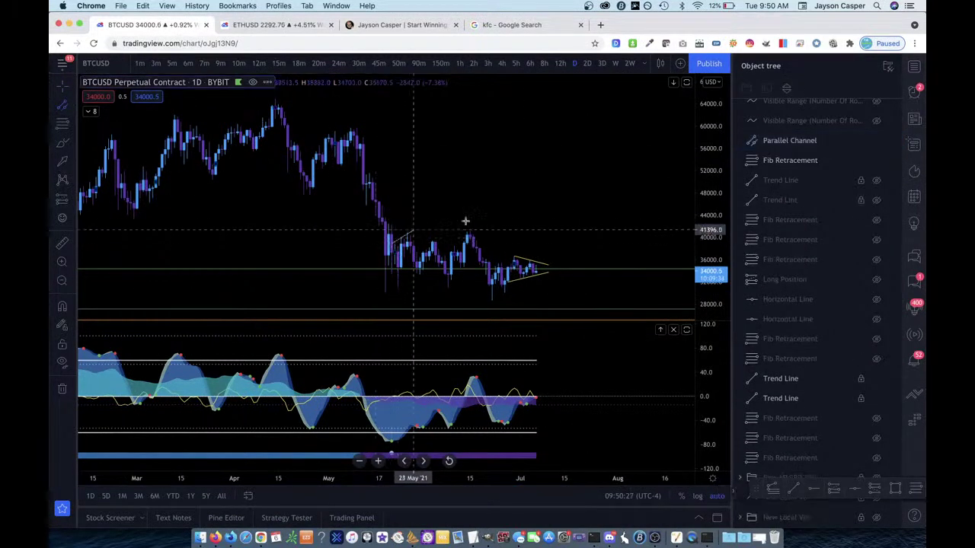
click(539, 217)
click(539, 240)
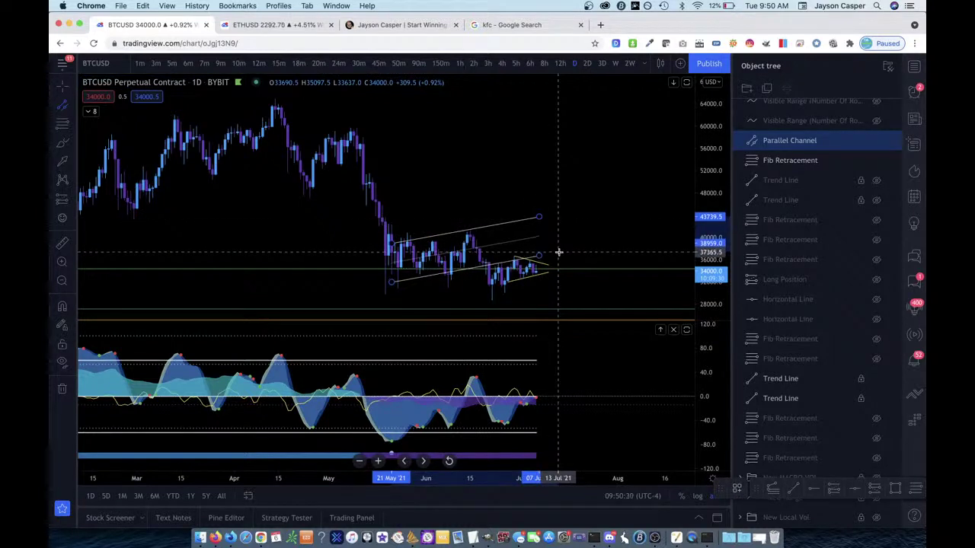
click(558, 252)
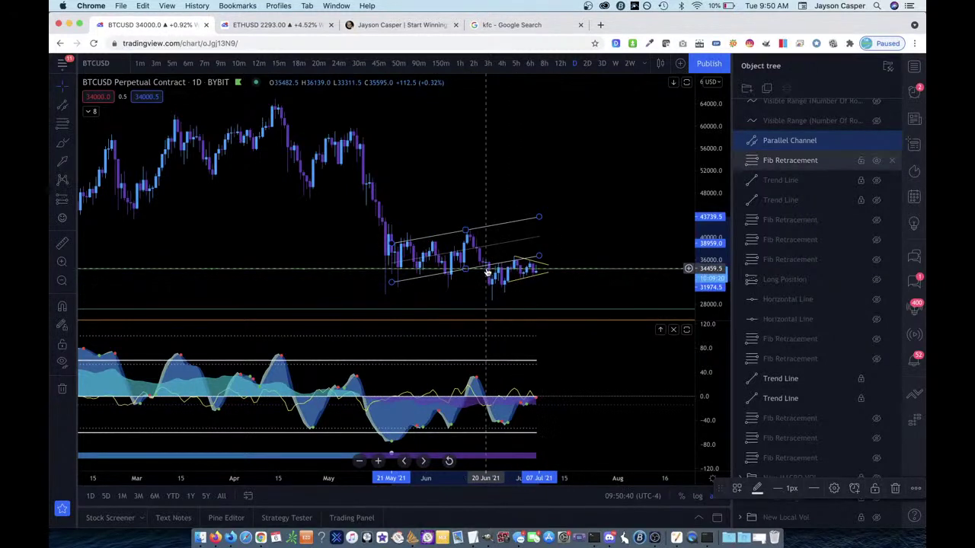
- Draw a small parallel channel around the most recent daily candles
click(62, 106)
click(528, 259)
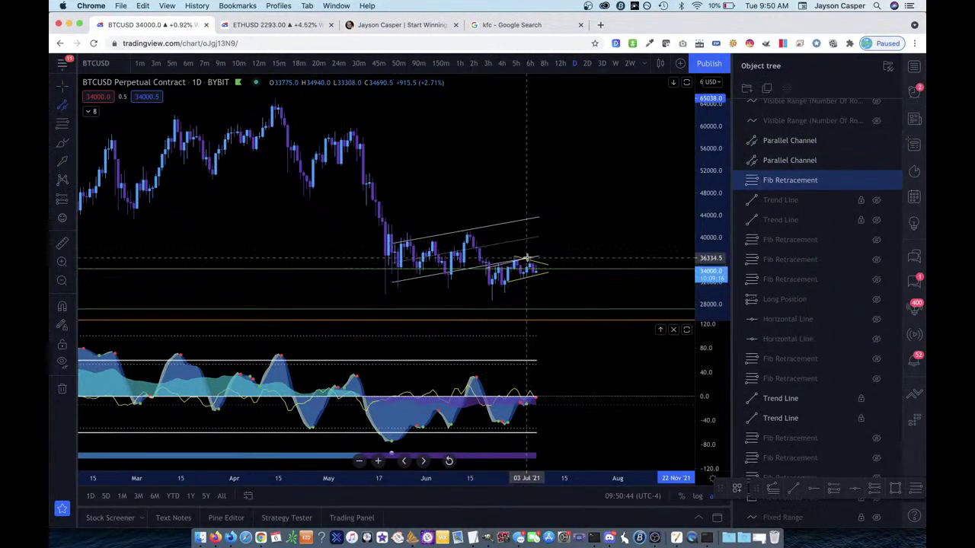
click(542, 255)
click(540, 273)
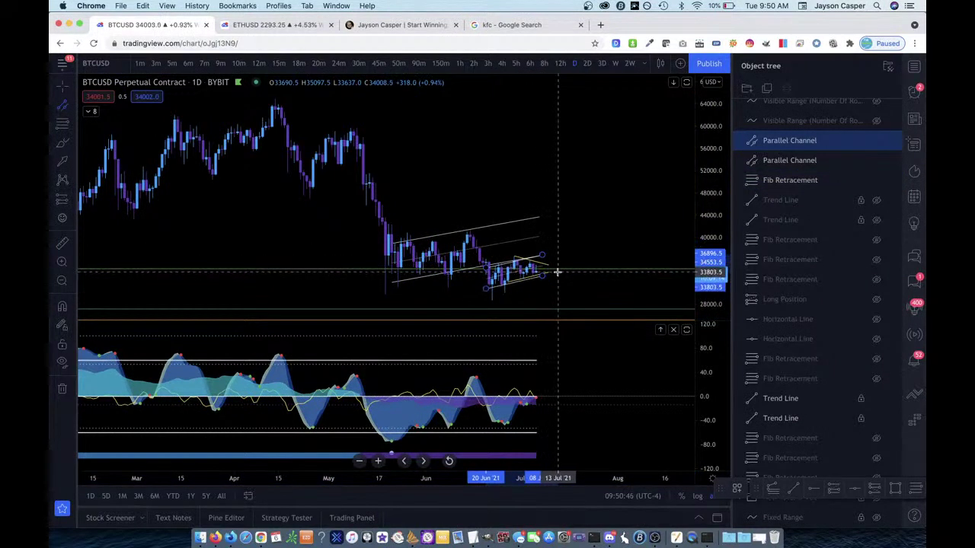
click(578, 284)
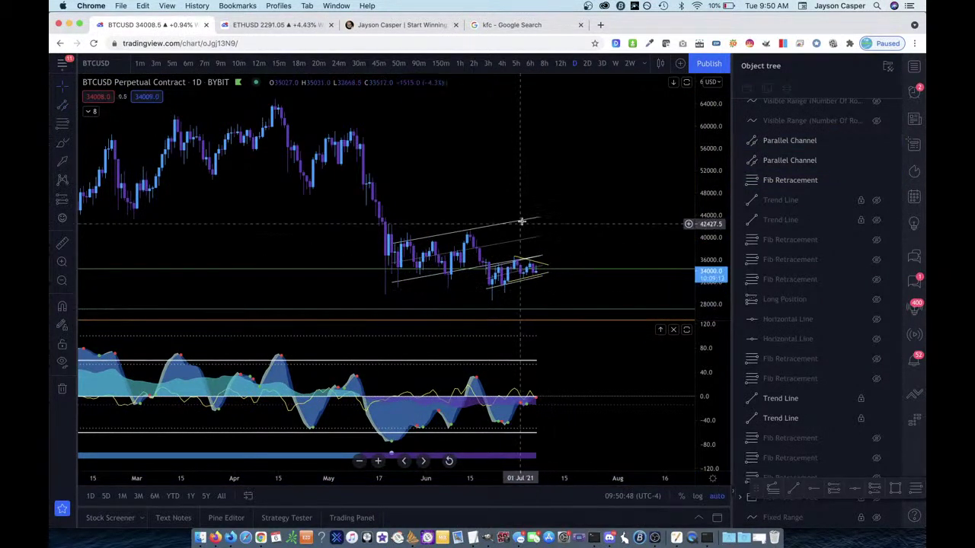
- Delete the large May-to-July channel, keeping the small recent channel
click(448, 231)
key(Delete)
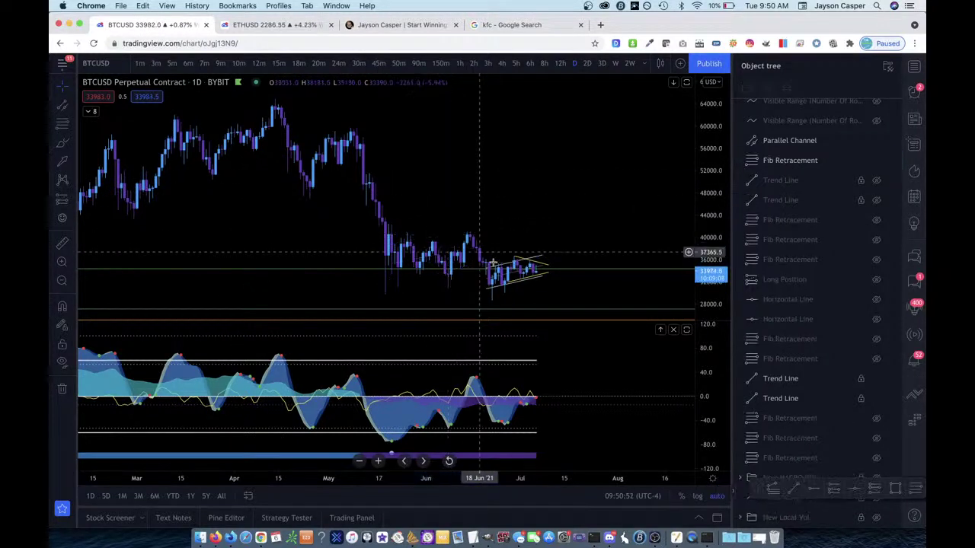
click(515, 259)
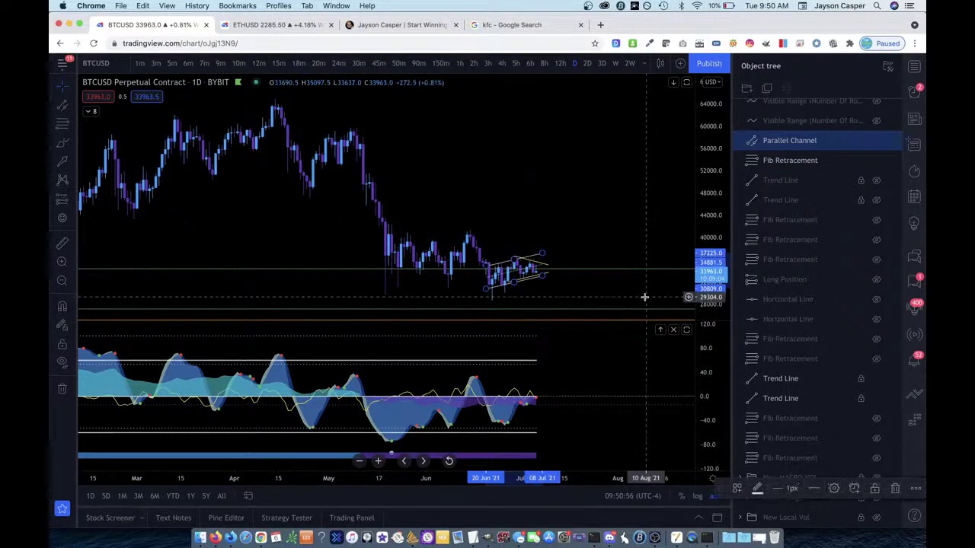
click(673, 272)
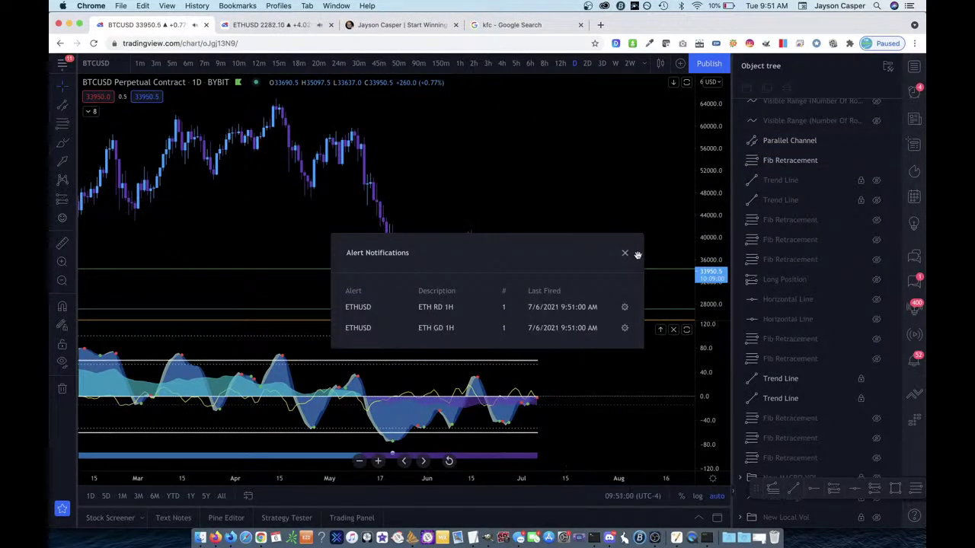
- Dismiss the alert notifications, show ETHUSD on 1-hour candles, and mute the computer's sound
click(625, 253)
click(272, 25)
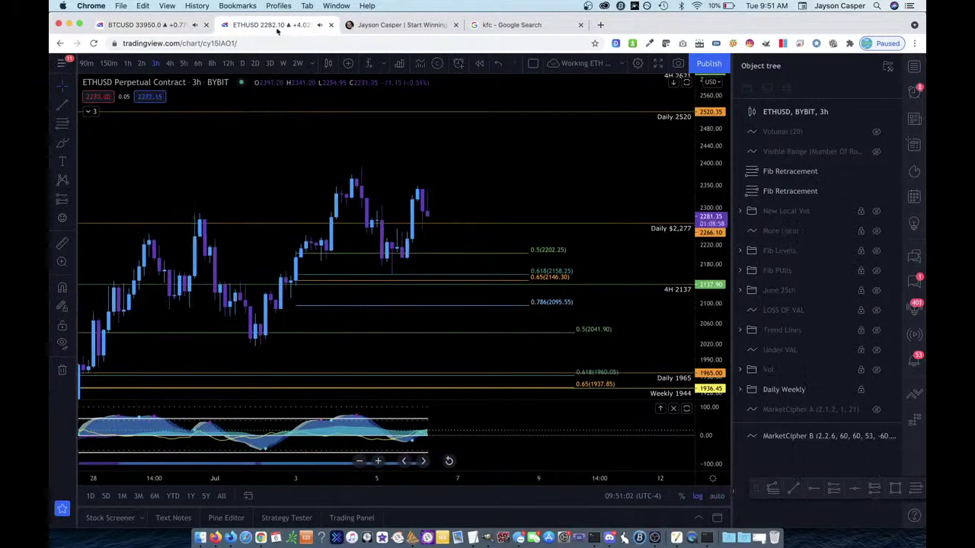
click(127, 67)
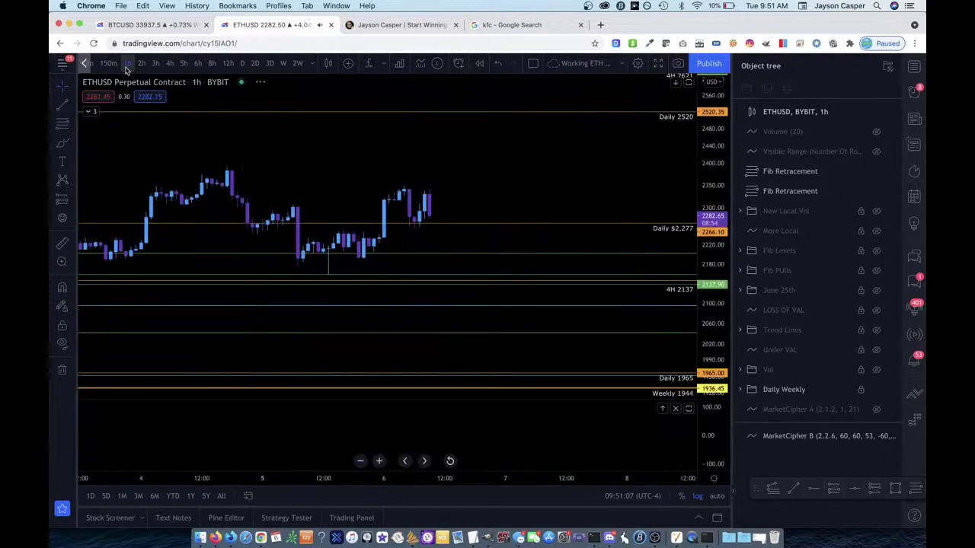
key(XF86AudioMute)
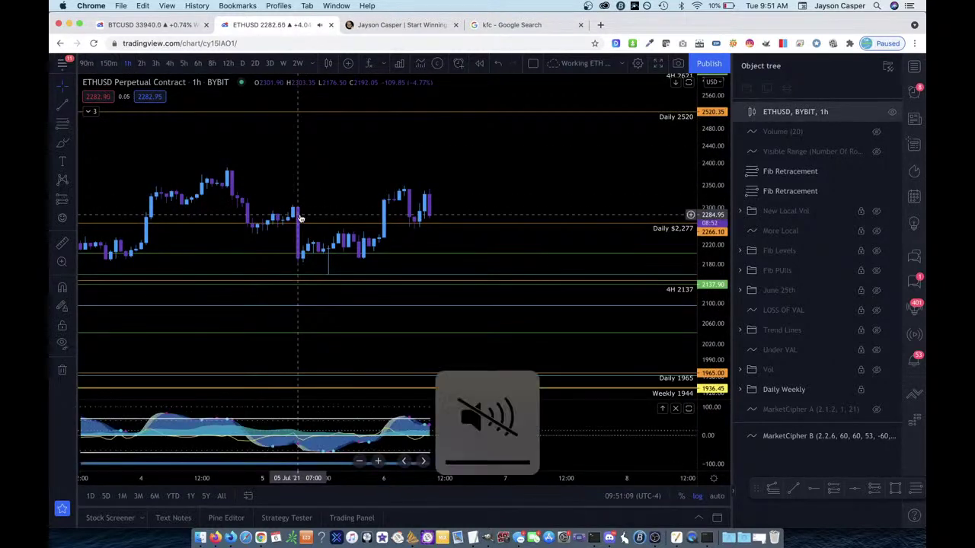
key(XF86AudioMute)
key(XF86AudioMute)
key(XF86AudioMute)
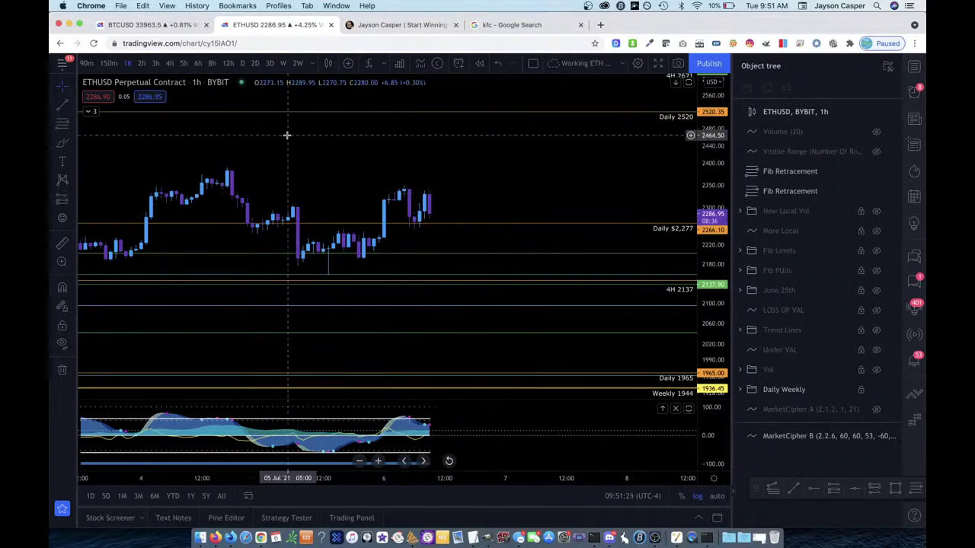
- Bring BTCUSD back on 1-hour candles and adjust the zoom on its channel lines
click(148, 25)
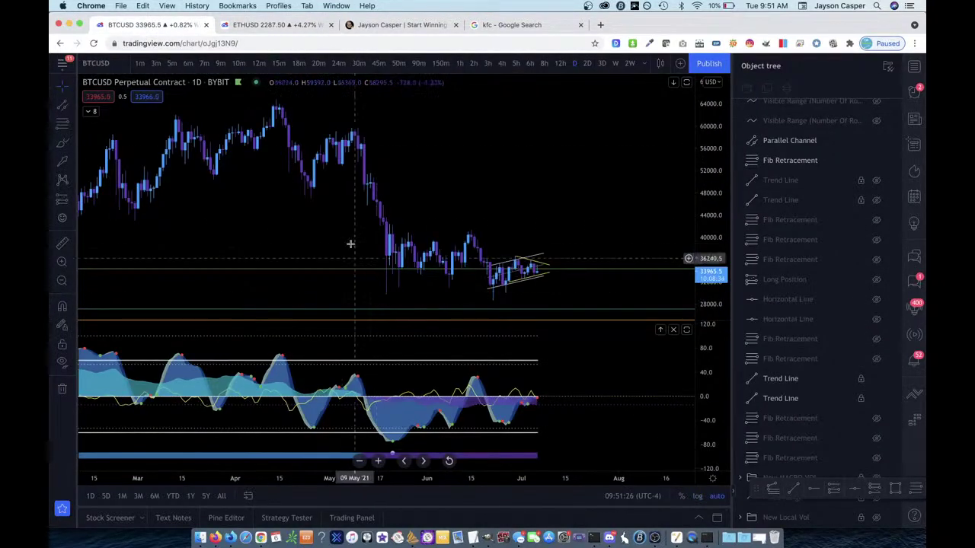
click(459, 63)
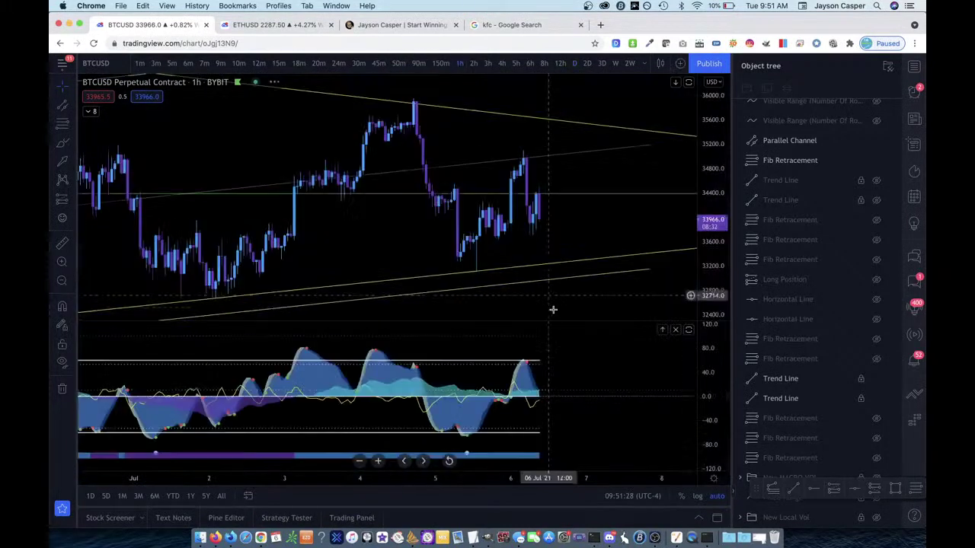
scroll(602, 433, up, 3)
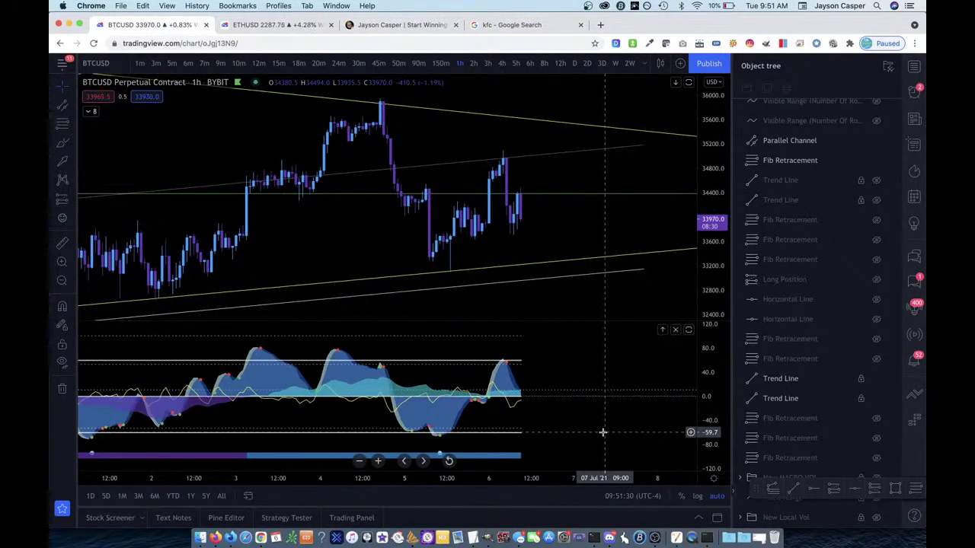
scroll(723, 241, down, 3)
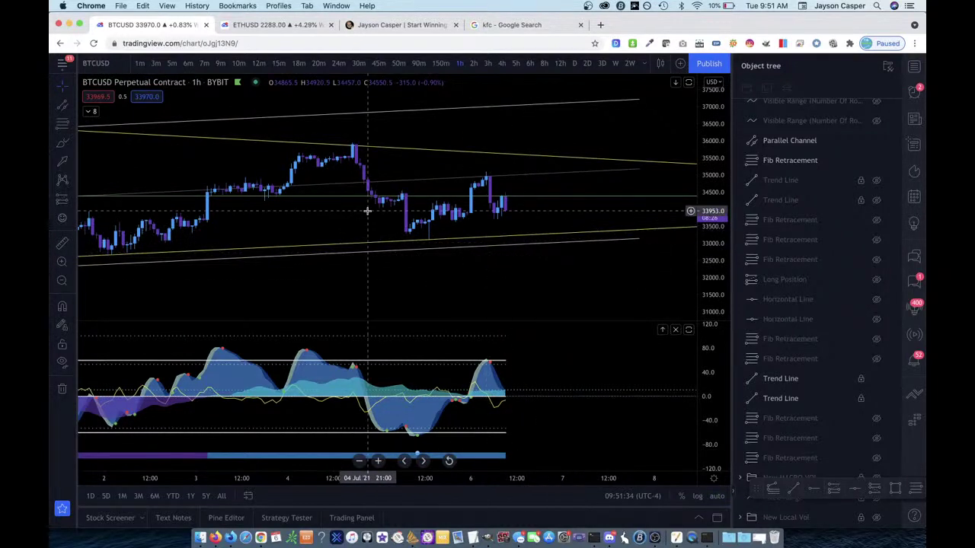
- Switch to the kfc image results and scroll down through them
click(533, 27)
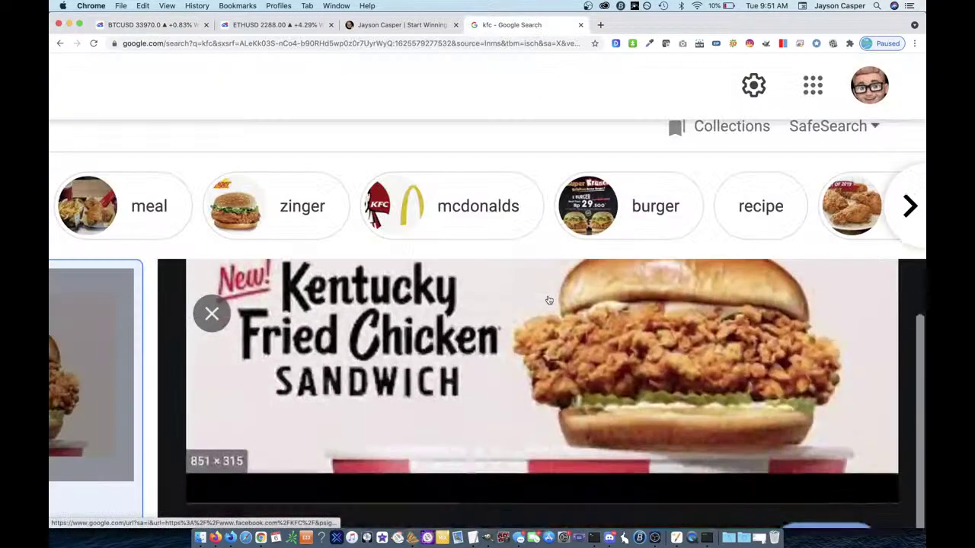
scroll(522, 155, down, 3)
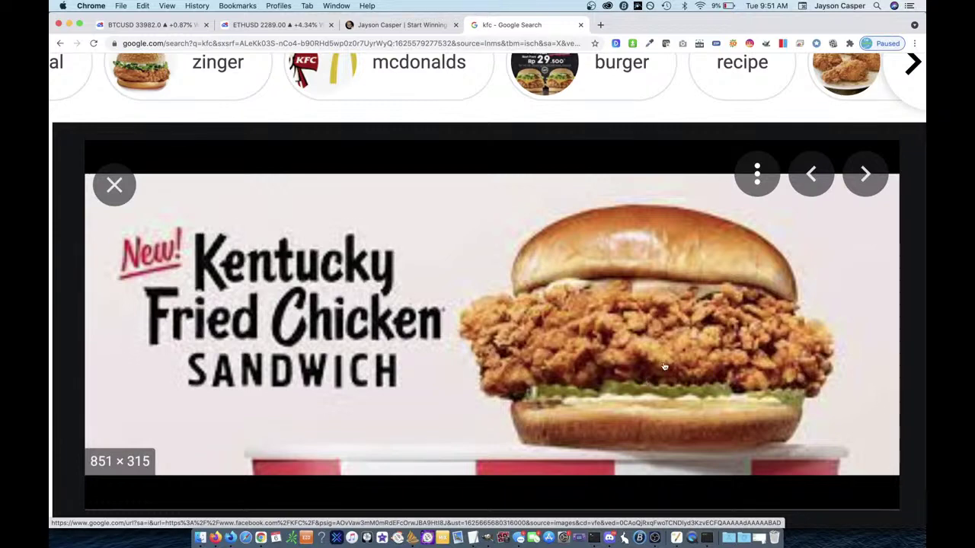
scroll(644, 379, down, 1)
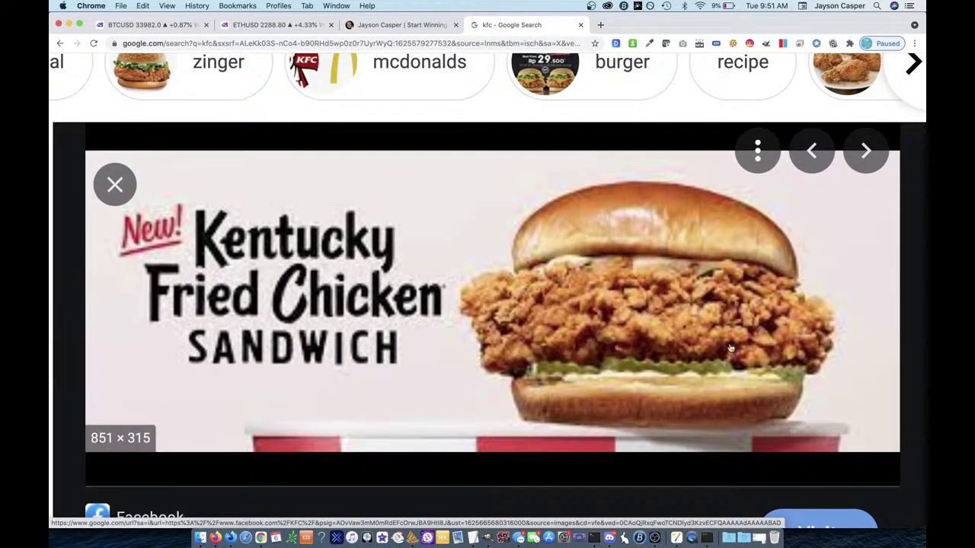
scroll(726, 314, down, 5)
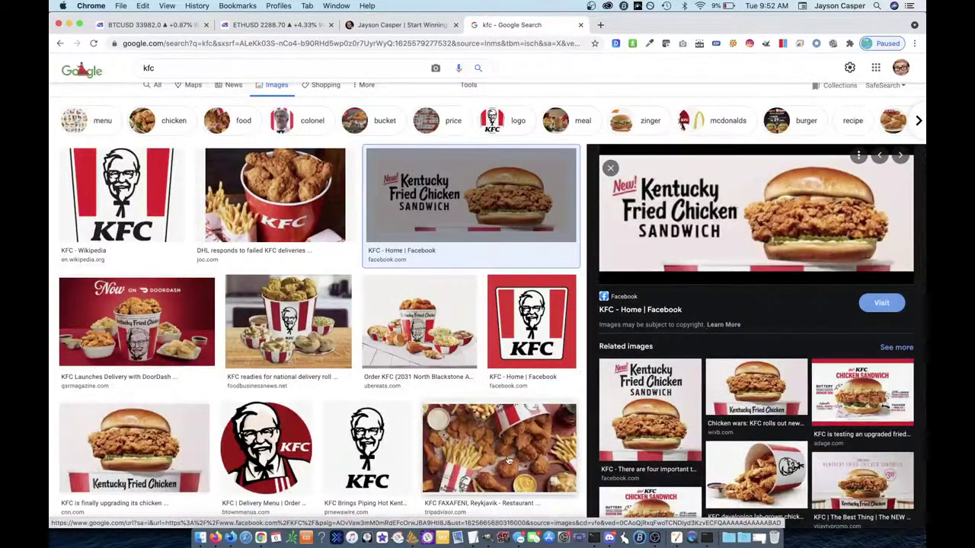
scroll(509, 462, down, 2)
scroll(509, 463, down, 10)
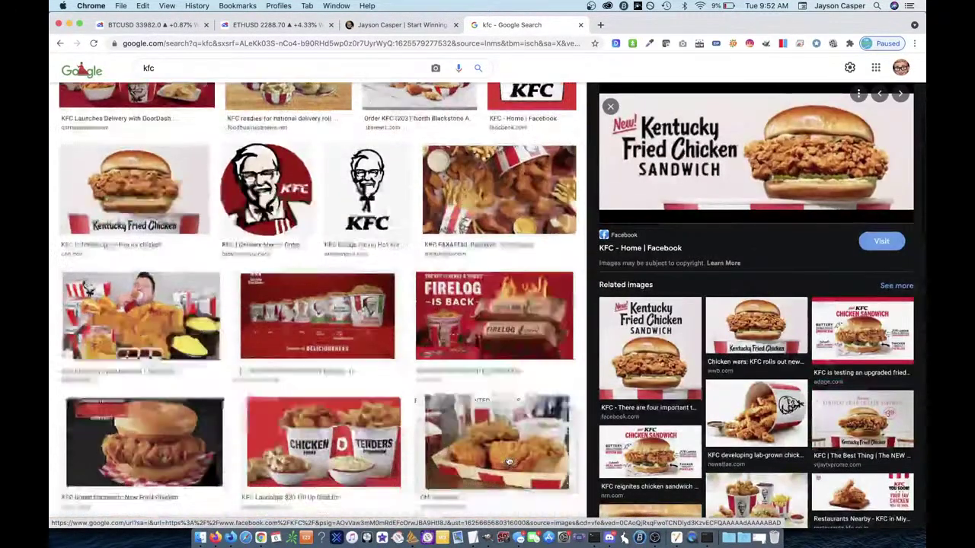
scroll(509, 463, down, 6)
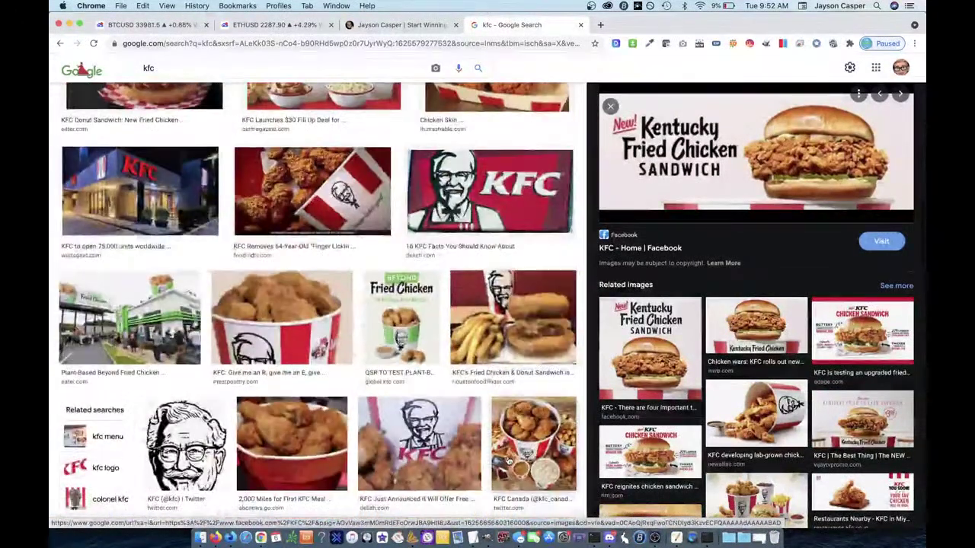
scroll(557, 431, down, 6)
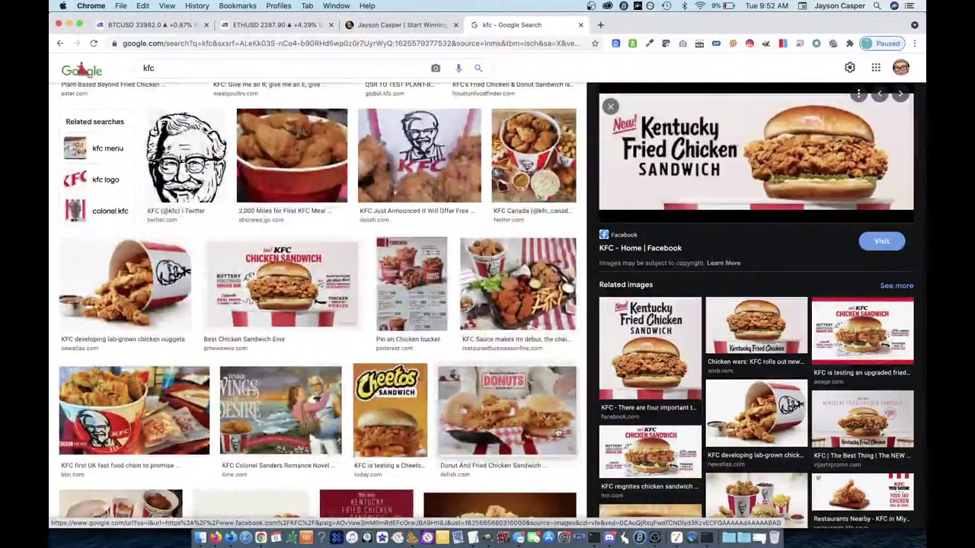
scroll(557, 431, down, 3)
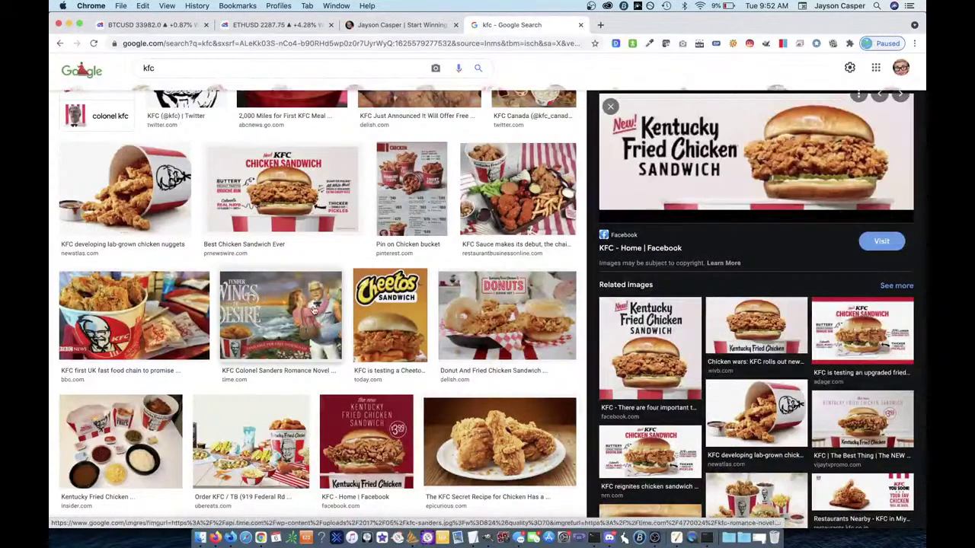
- Preview the Colonel Sanders romance novel image and reset the page zoom to normal
click(280, 316)
scroll(725, 183, up, 5)
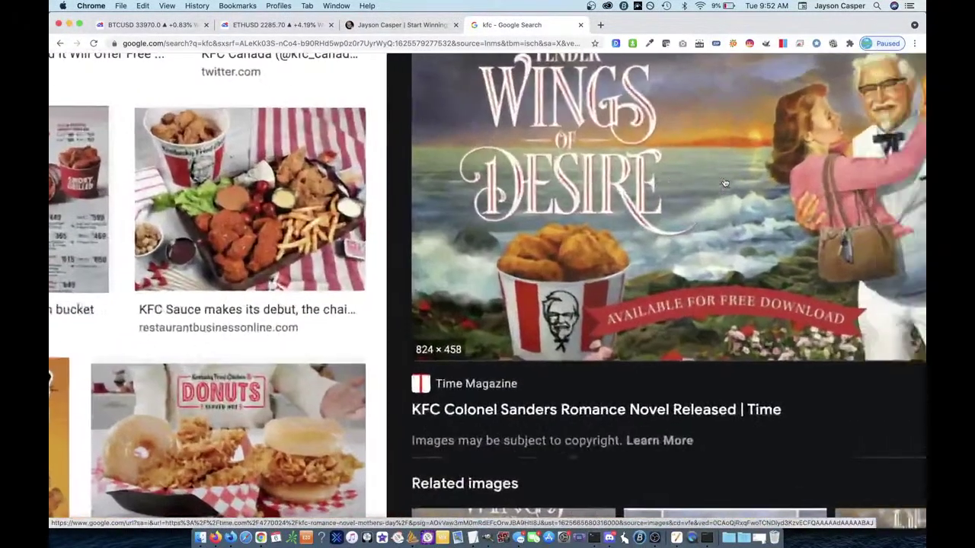
scroll(725, 183, down, 1)
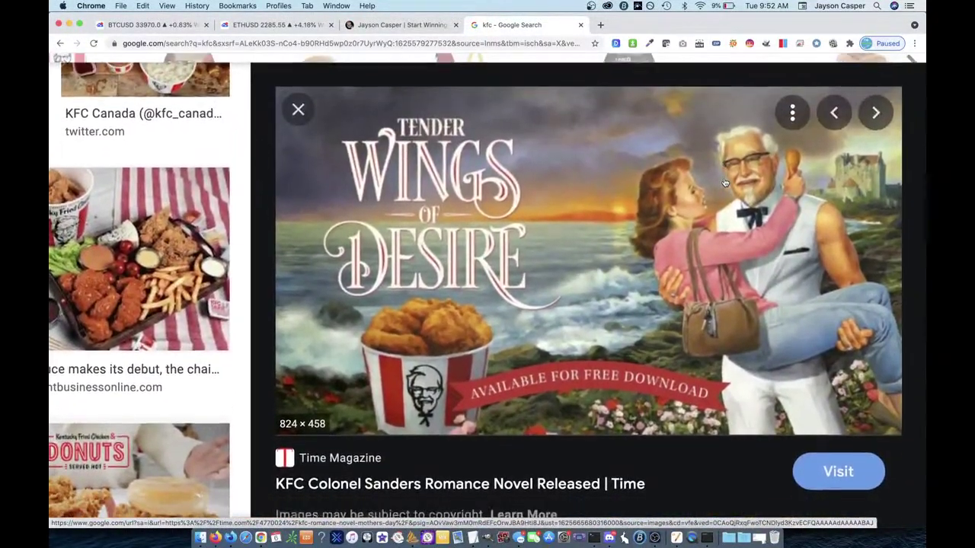
scroll(725, 183, up, 5)
scroll(725, 183, right, 2)
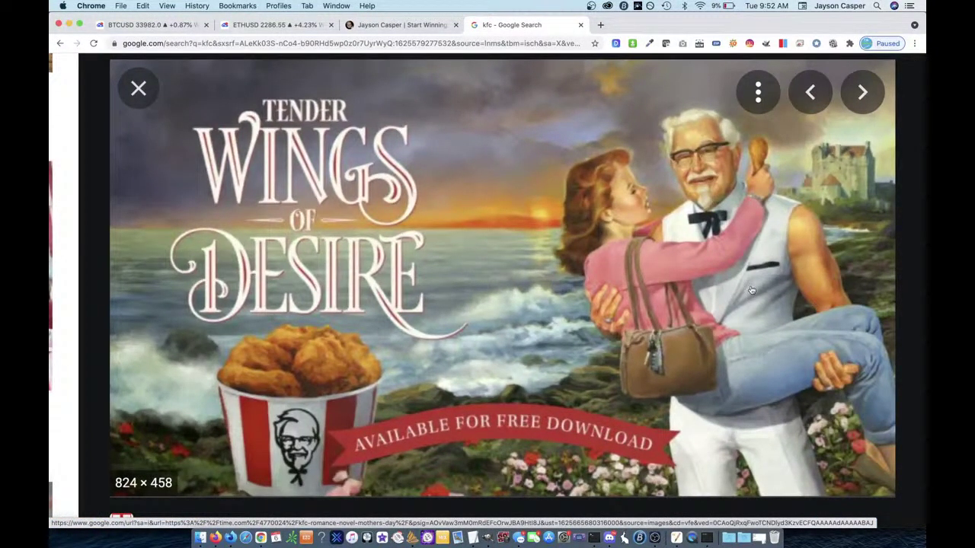
scroll(729, 283, up, 3)
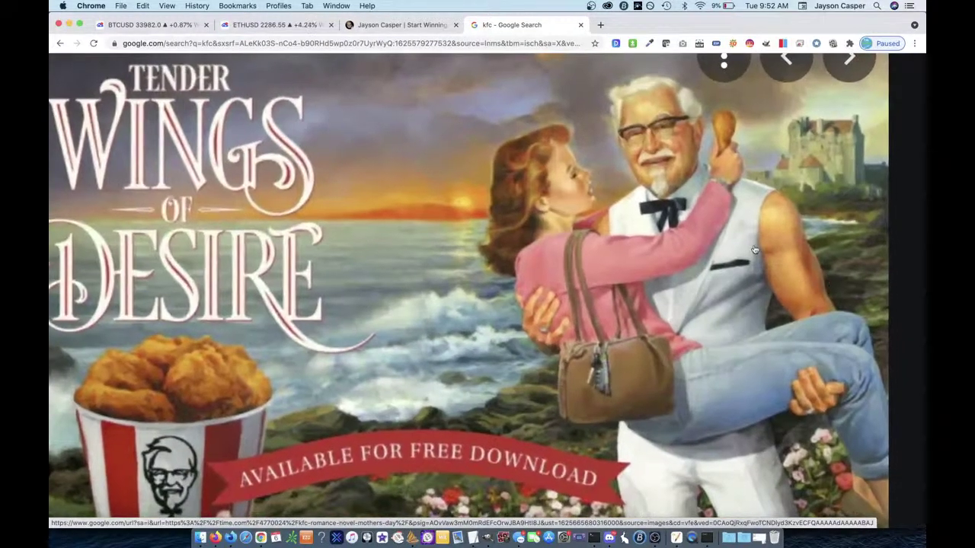
scroll(748, 227, down, 3)
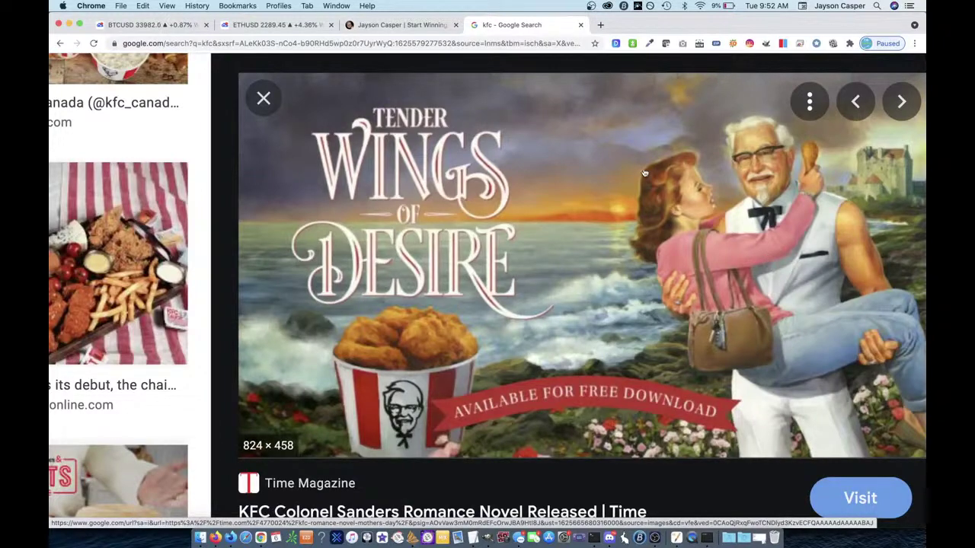
key(super+0)
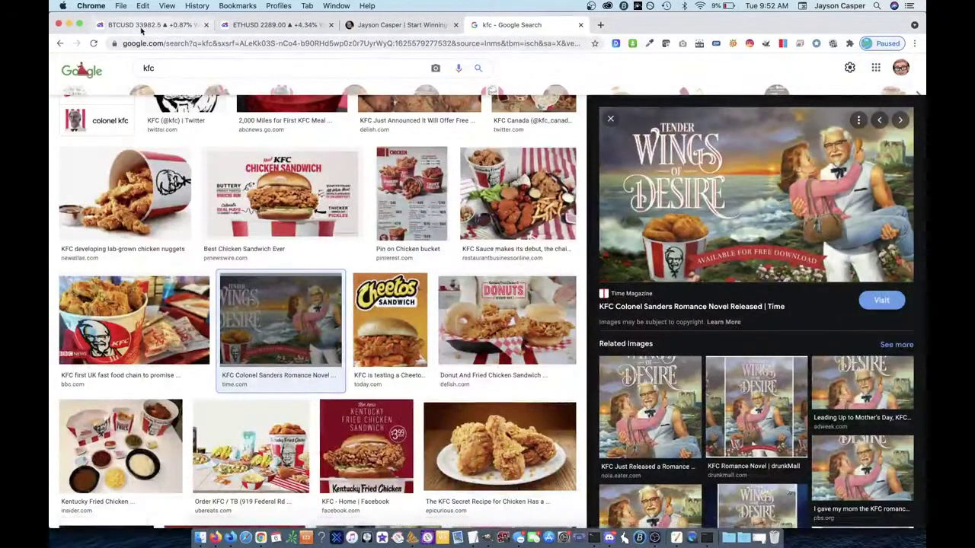
- Return to the BTCUSD chart tab, then bring the YouTube Studio live dashboard forward
click(141, 25)
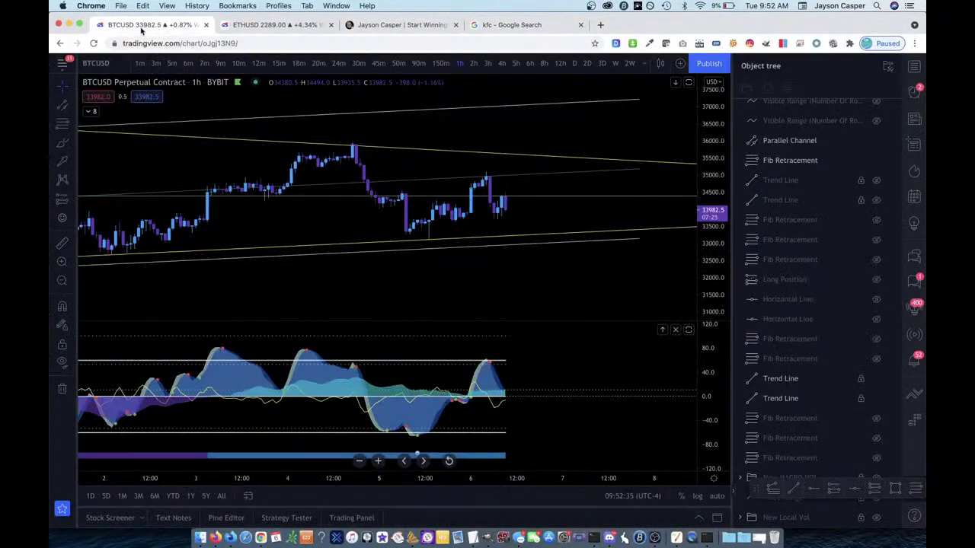
click(216, 535)
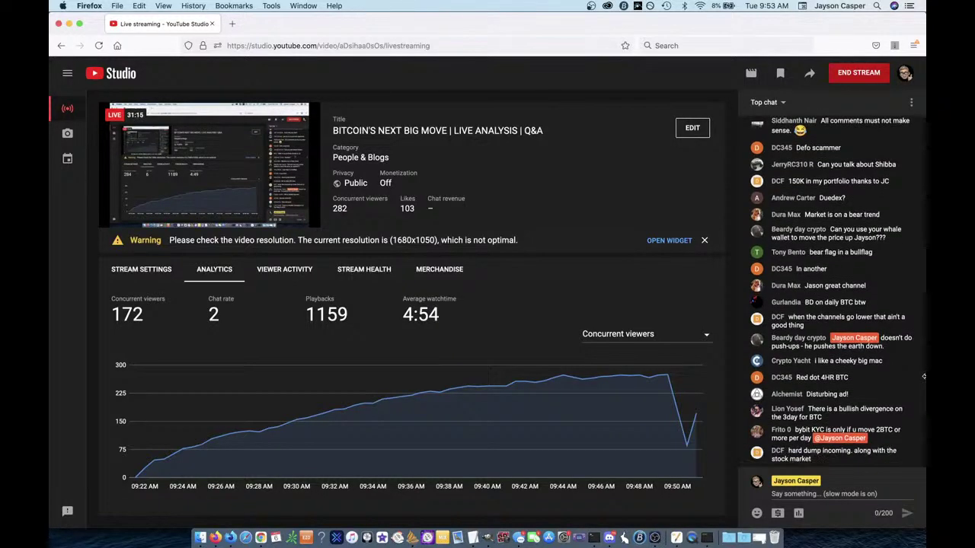
key(super+equal)
key(super+equal)
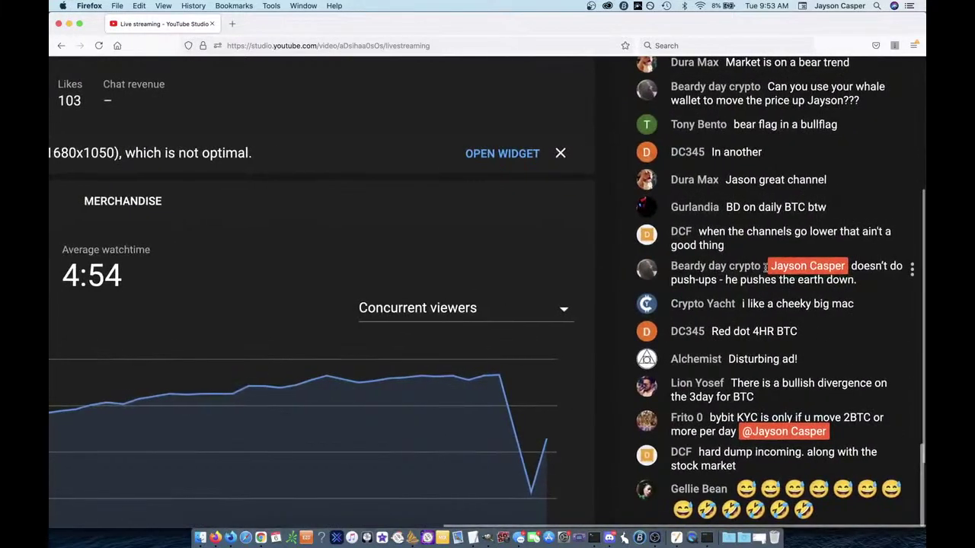
scroll(861, 396, down, 2)
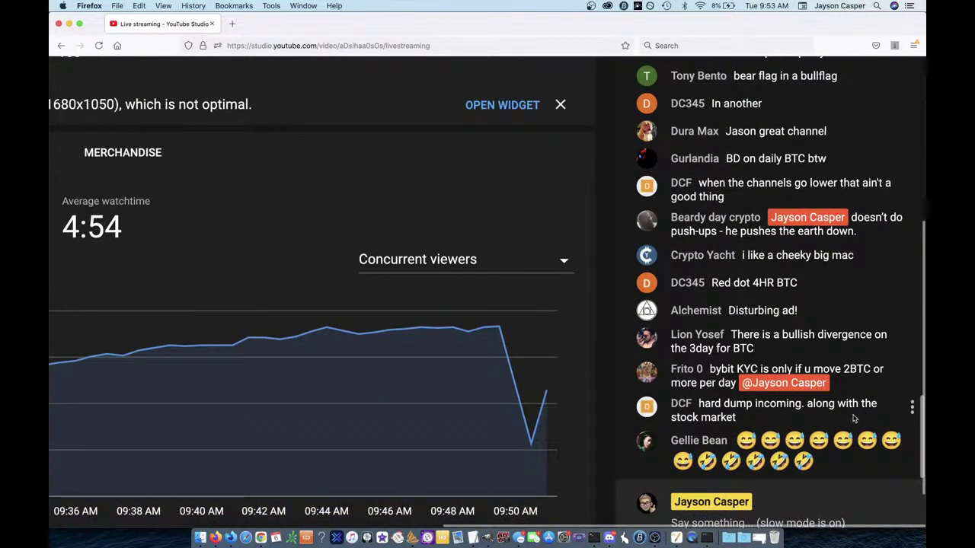
key(super+0)
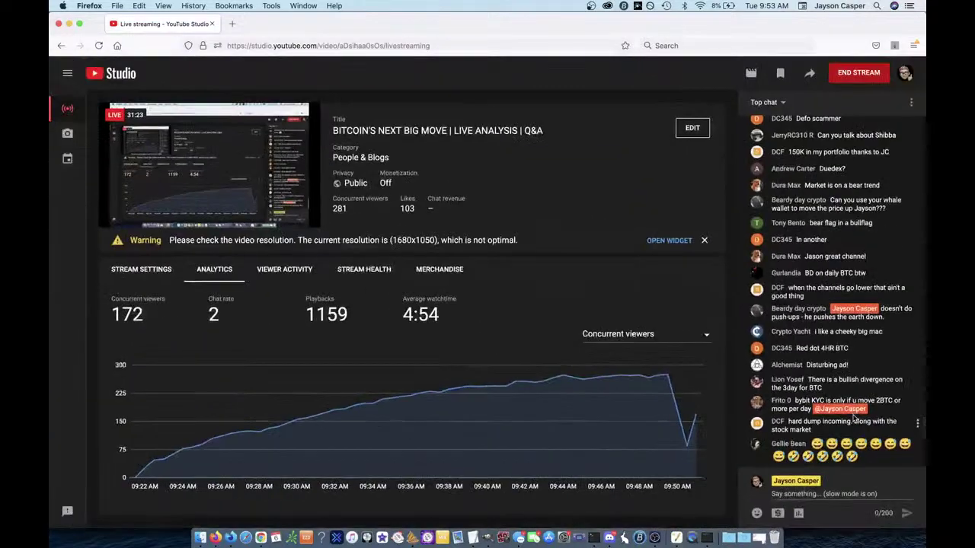
- Bring BTCUSD forward on 4-hour candles and unhide the long position drawing
click(260, 536)
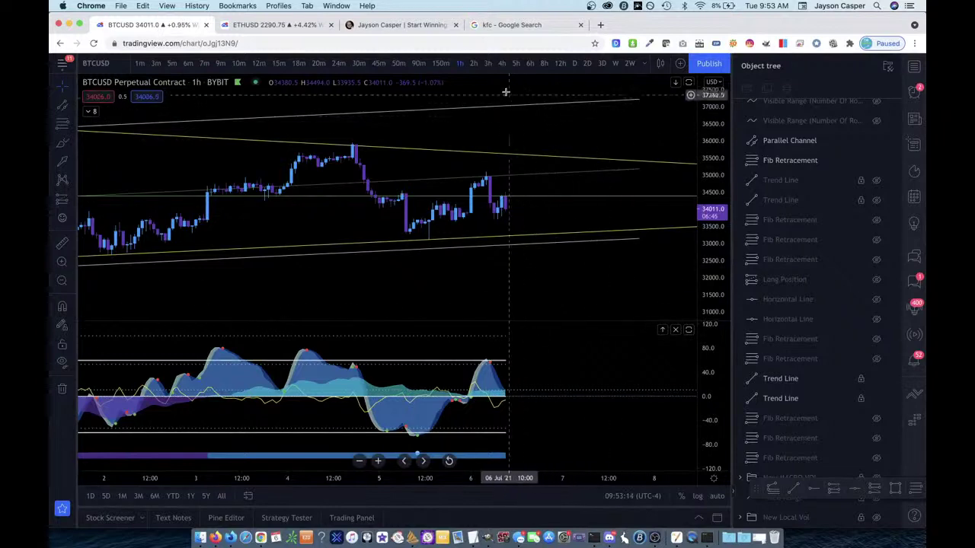
click(502, 65)
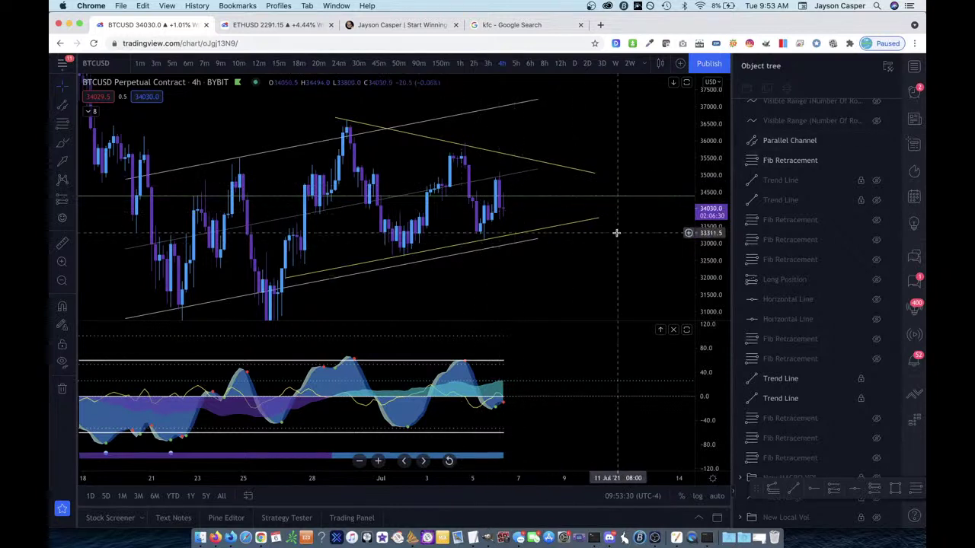
scroll(832, 213, up, 3)
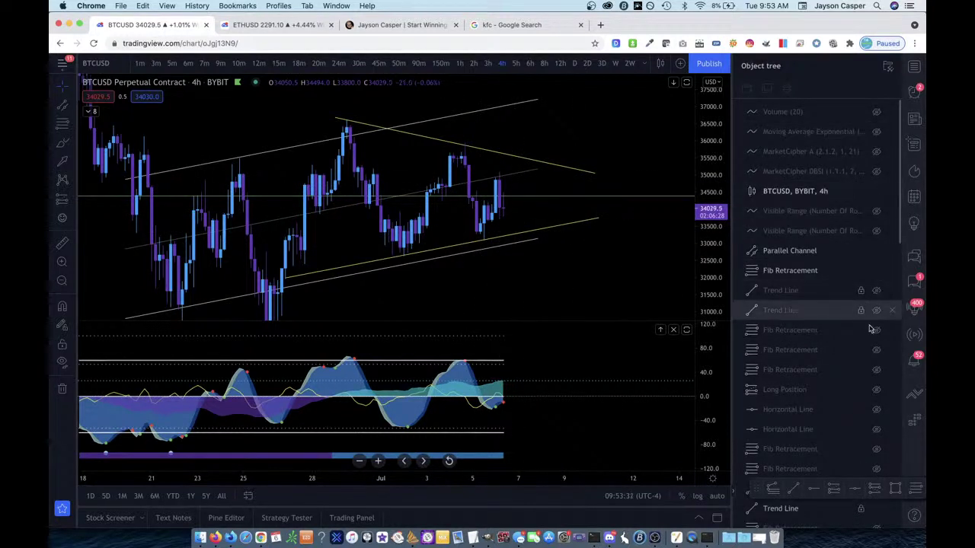
click(876, 390)
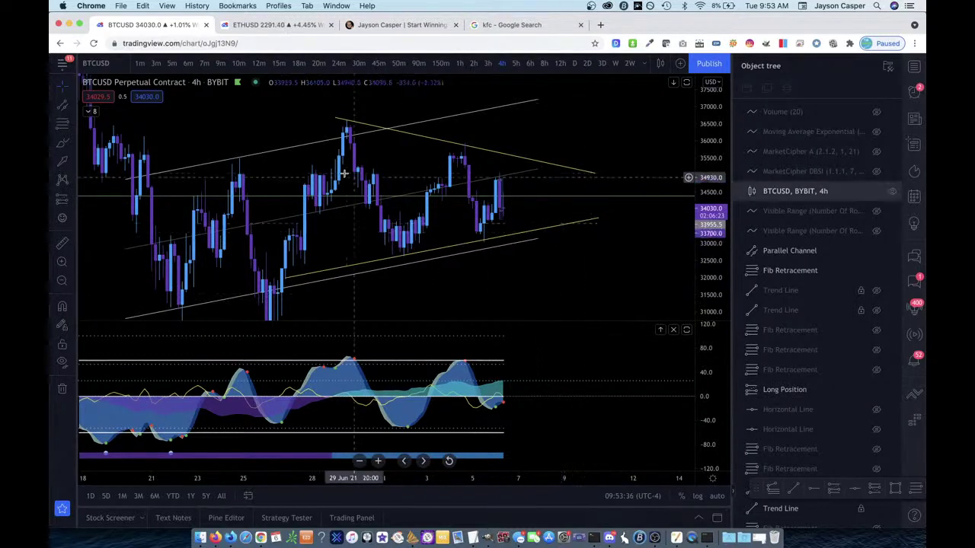
- Switch BTCUSD to 9-minute candles and delete the long position drawing
click(221, 64)
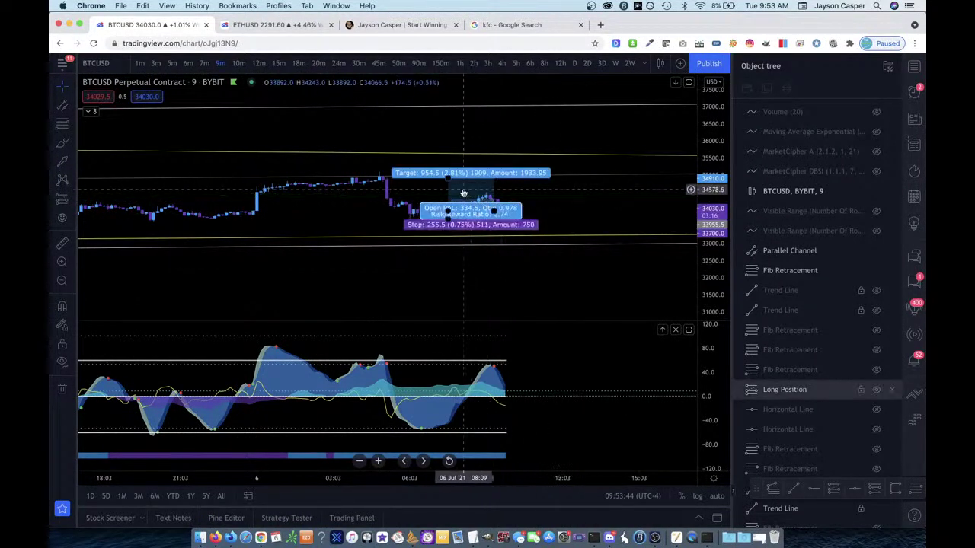
key(Delete)
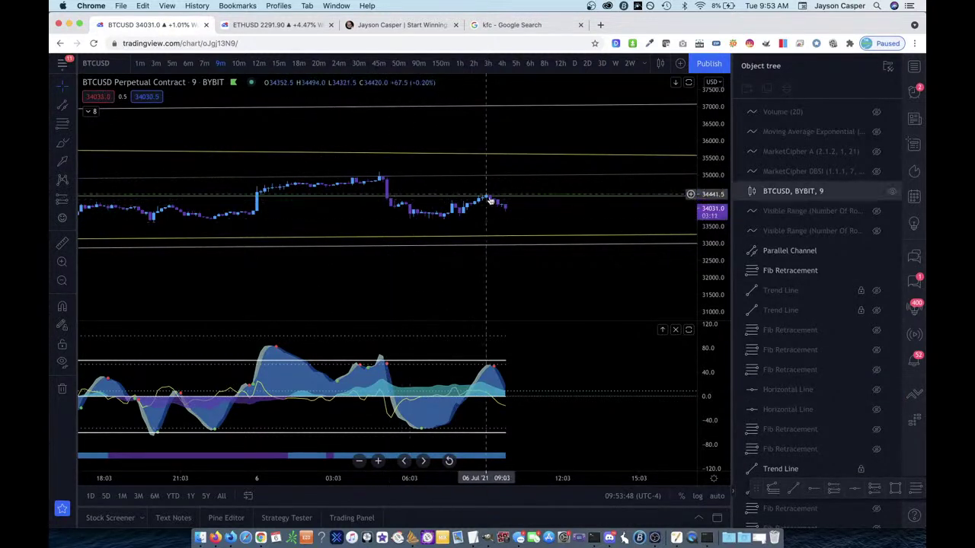
scroll(503, 225, down, 2)
scroll(503, 232, down, 1)
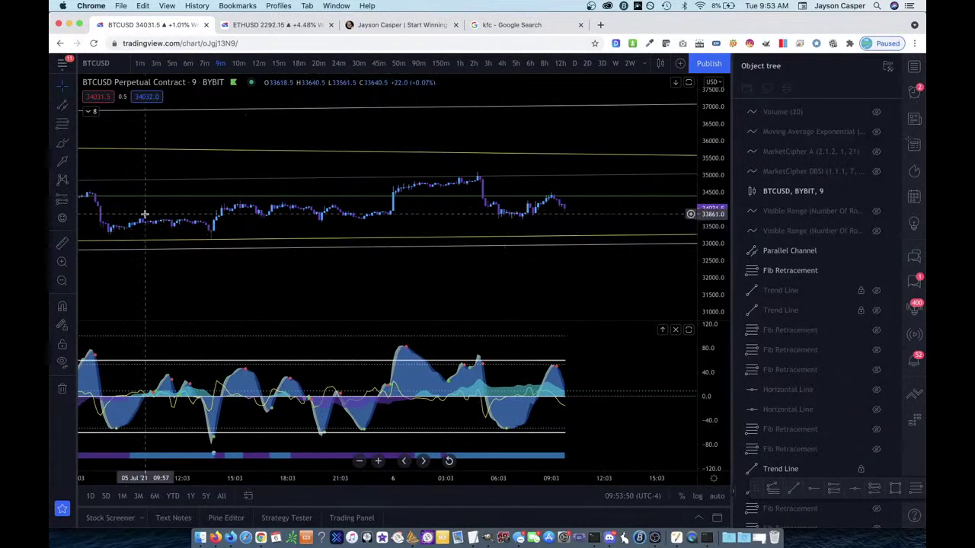
- Return to the YouTube Studio dashboard and scroll through the live chat
click(215, 538)
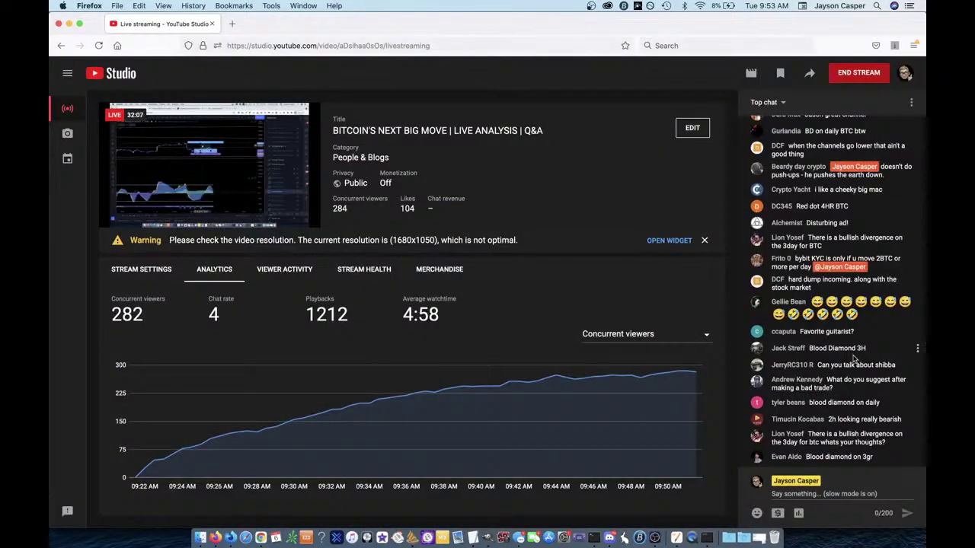
scroll(853, 360, up, 10)
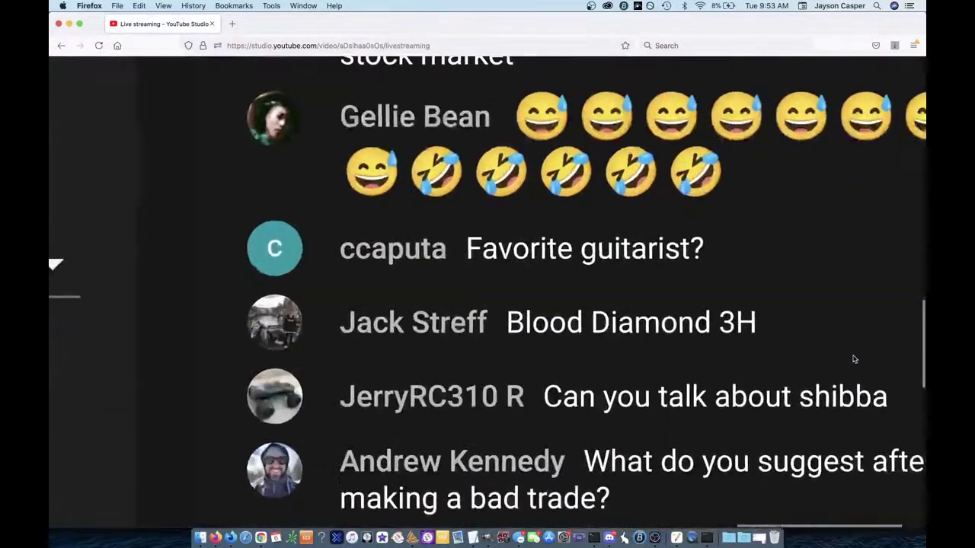
scroll(853, 360, down, 5)
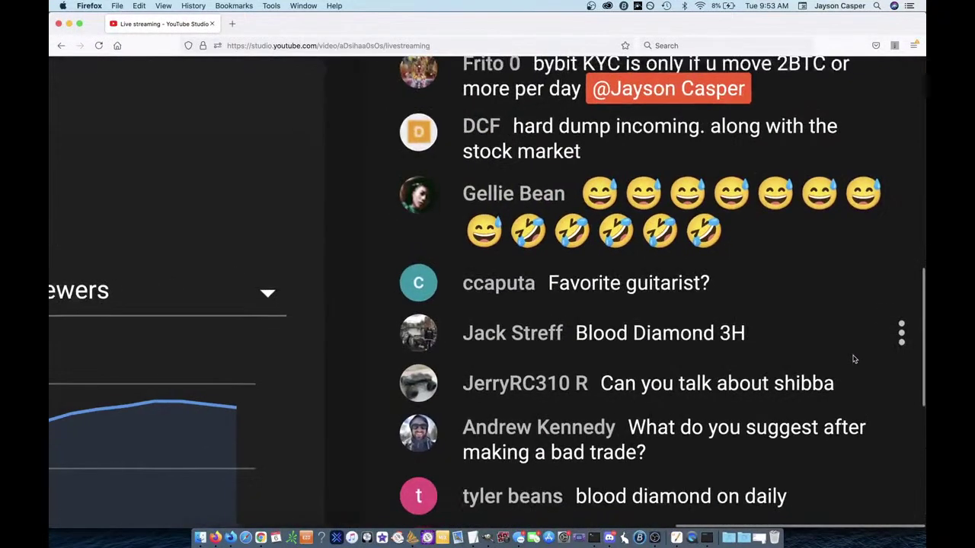
scroll(857, 387, down, 1)
scroll(811, 374, down, 1)
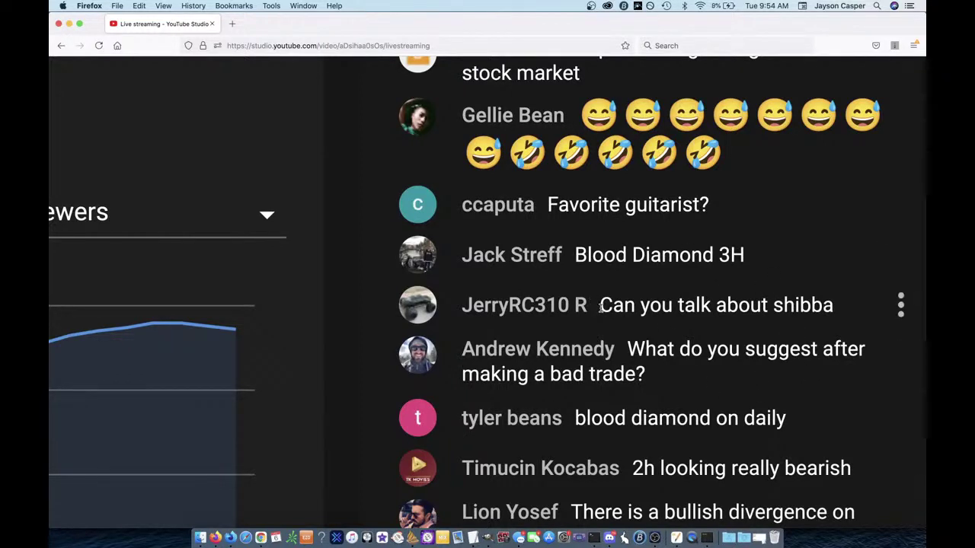
- Highlight and read the shibba question and the bad-trade question in the chat
drag(599, 306, 832, 306)
click(827, 303)
scroll(825, 373, down, 1)
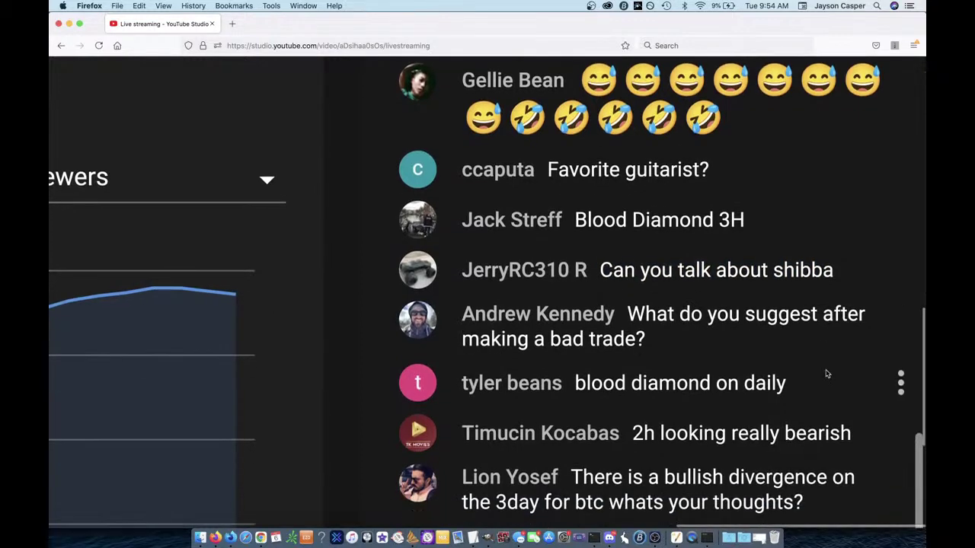
drag(649, 318, 758, 337)
click(761, 342)
scroll(761, 347, up, 2)
scroll(762, 347, down, 2)
scroll(762, 346, down, 1)
scroll(761, 346, up, 2)
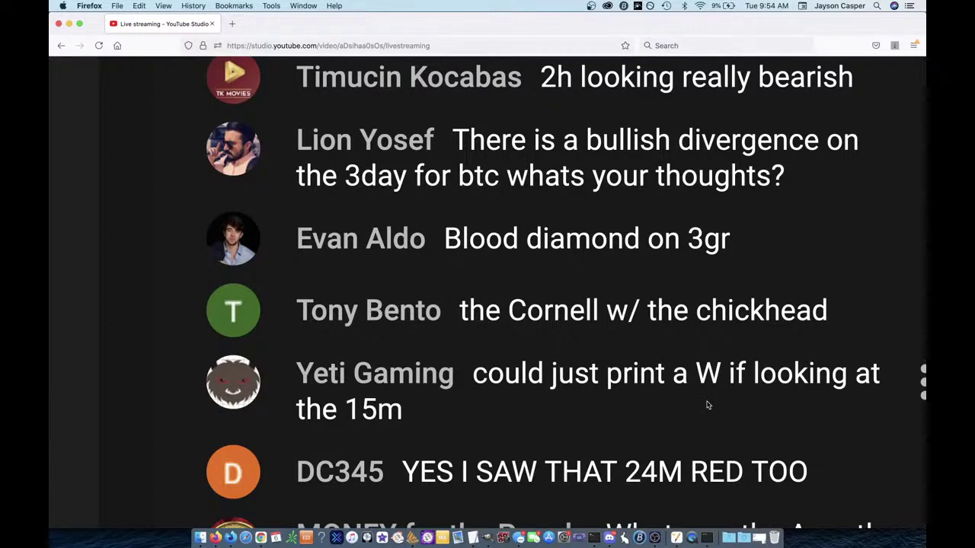
- Resize the Studio page to show chat and viewer chart, then scroll through new questions
key(super+0)
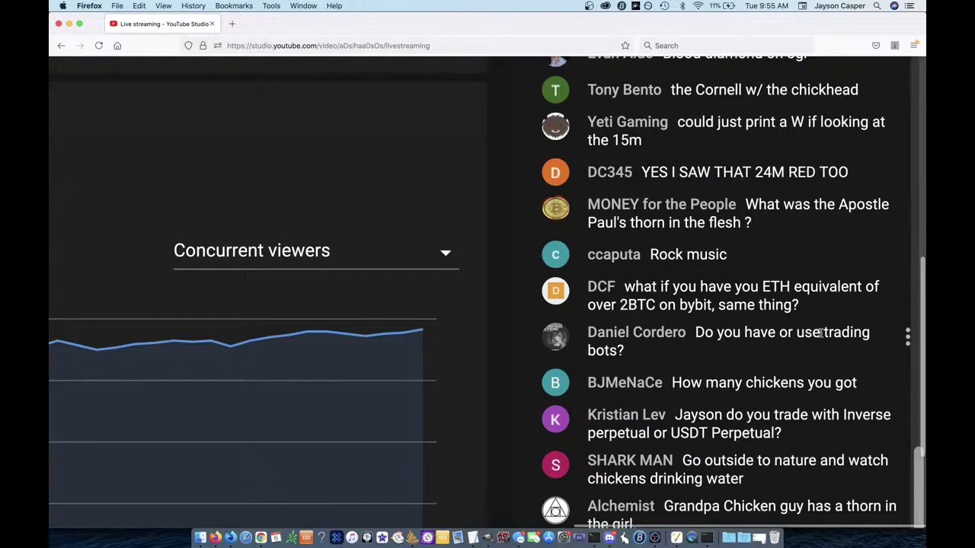
scroll(821, 333, up, 3)
scroll(821, 333, right, 2)
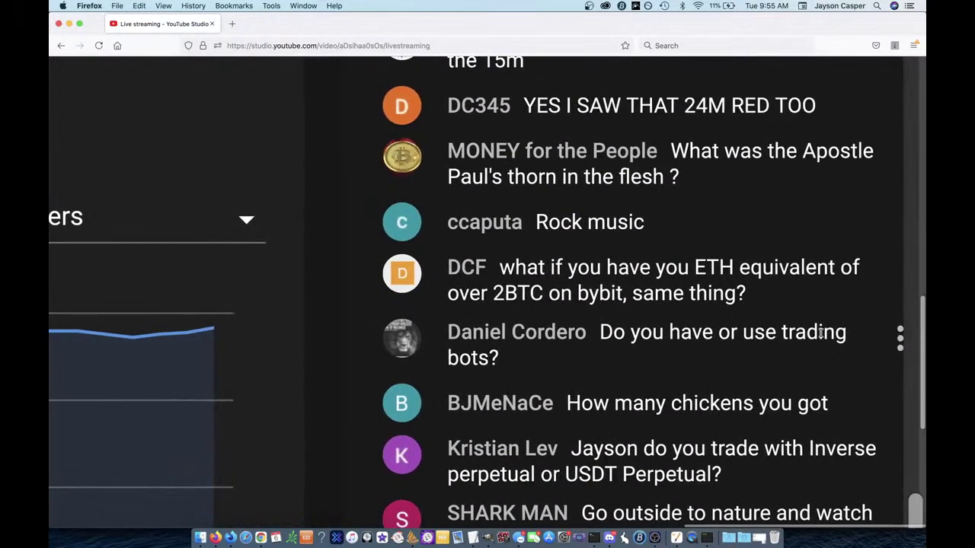
scroll(822, 460, down, 3)
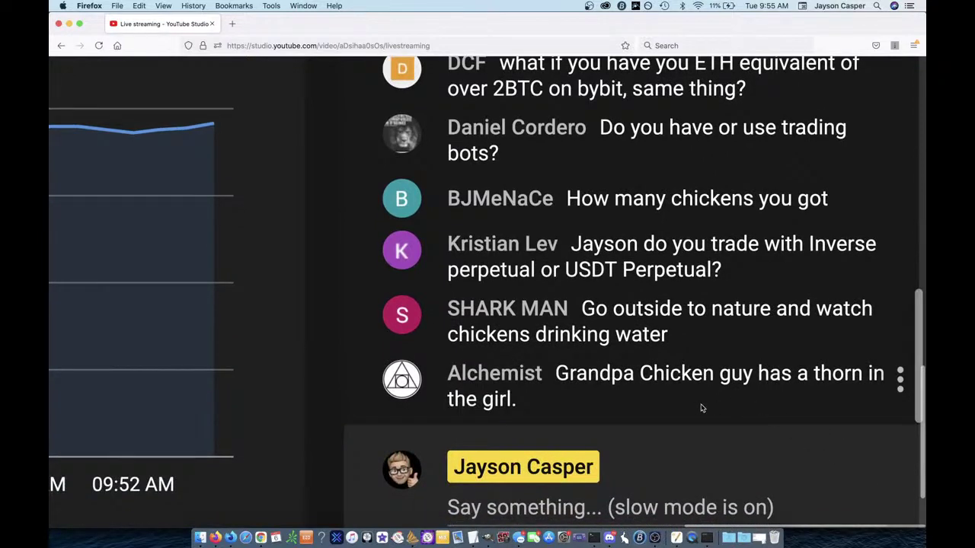
scroll(703, 409, down, 3)
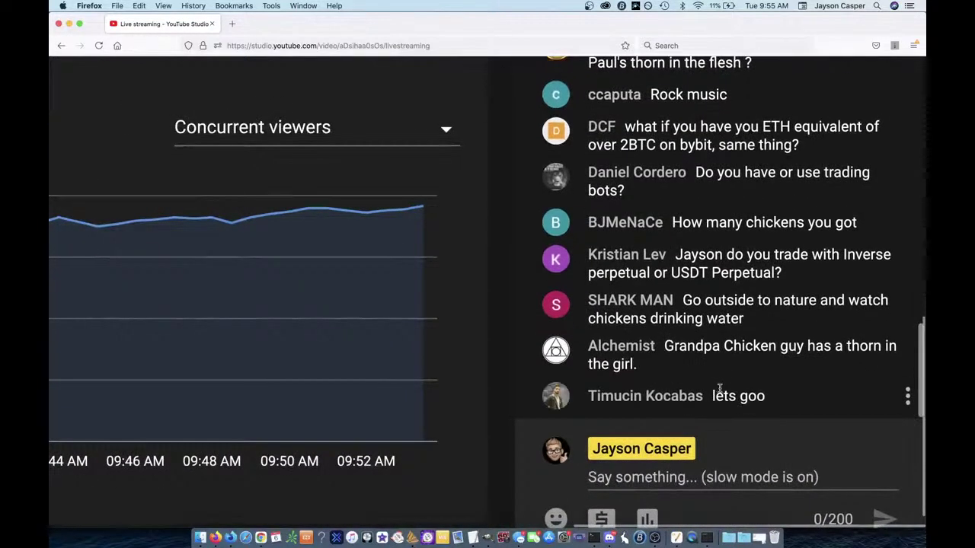
scroll(763, 403, down, 5)
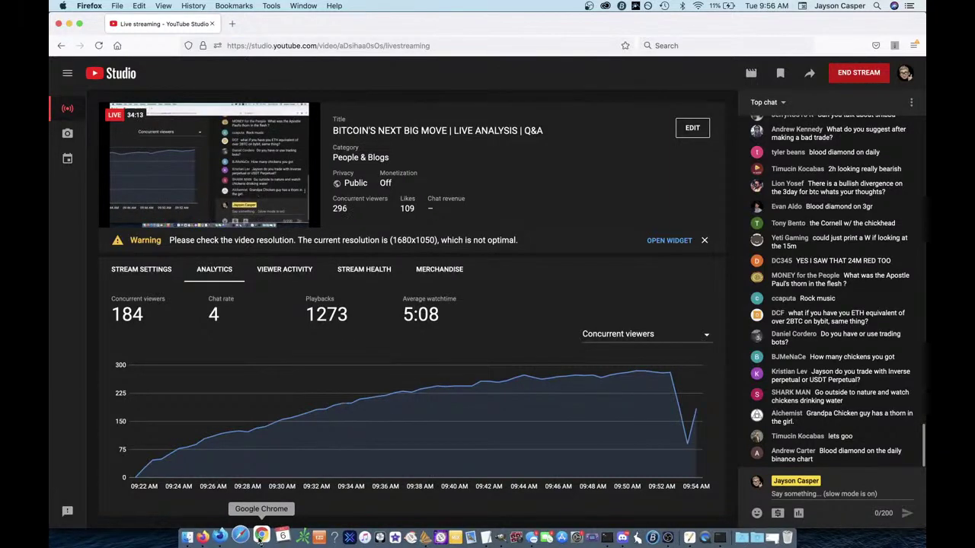
- Bring BTCUSD forward on daily candles with the MarketCipher A indicator visible
click(260, 537)
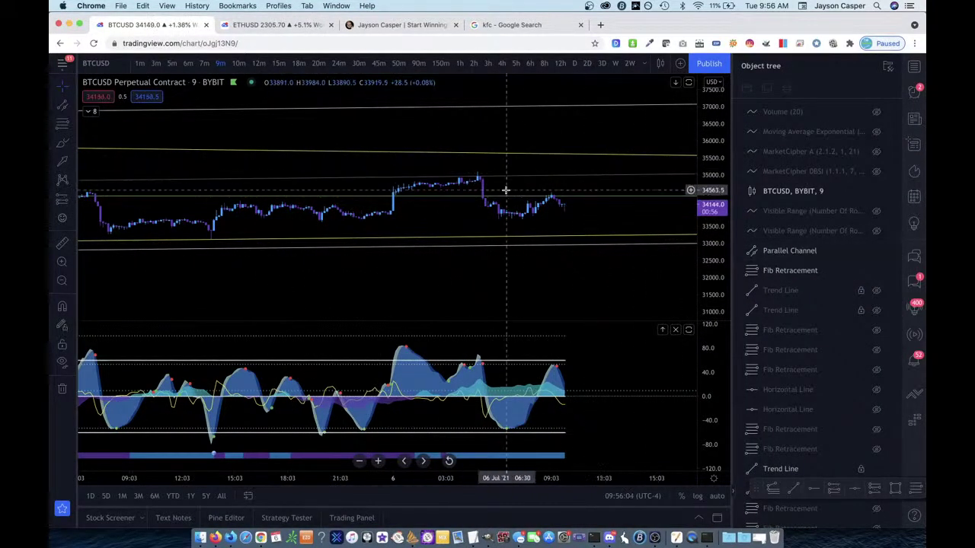
click(575, 64)
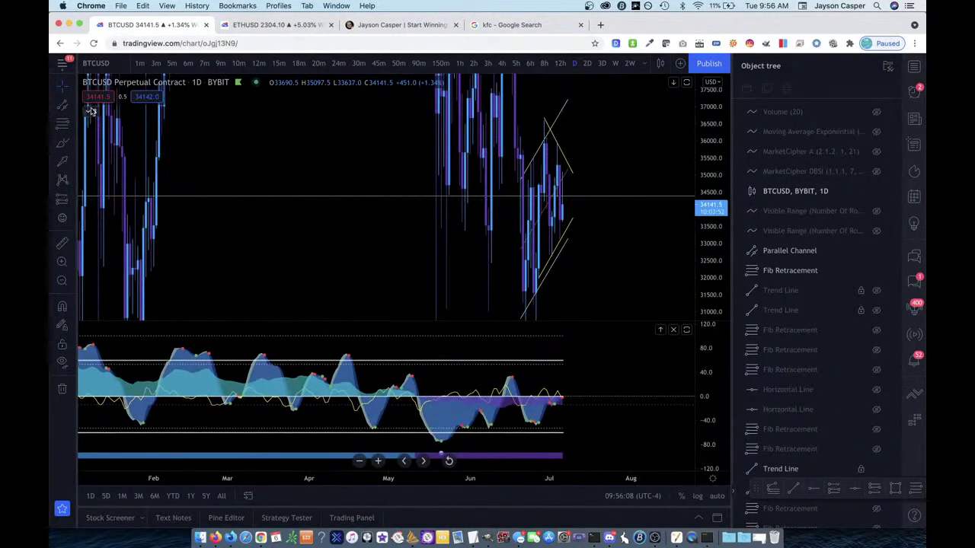
click(170, 137)
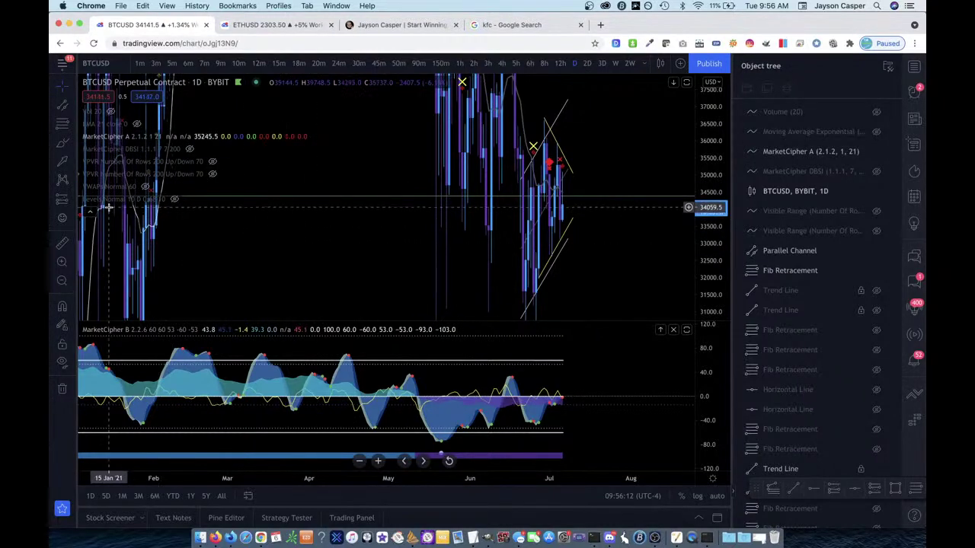
scroll(322, 270, up, 2)
scroll(322, 270, up, 2)
scroll(592, 265, up, 3)
- Delete the parallel channel, recentre recent candles with a 28000–38000 price scale, then return to Studio
drag(483, 257, 639, 260)
scroll(638, 260, up, 3)
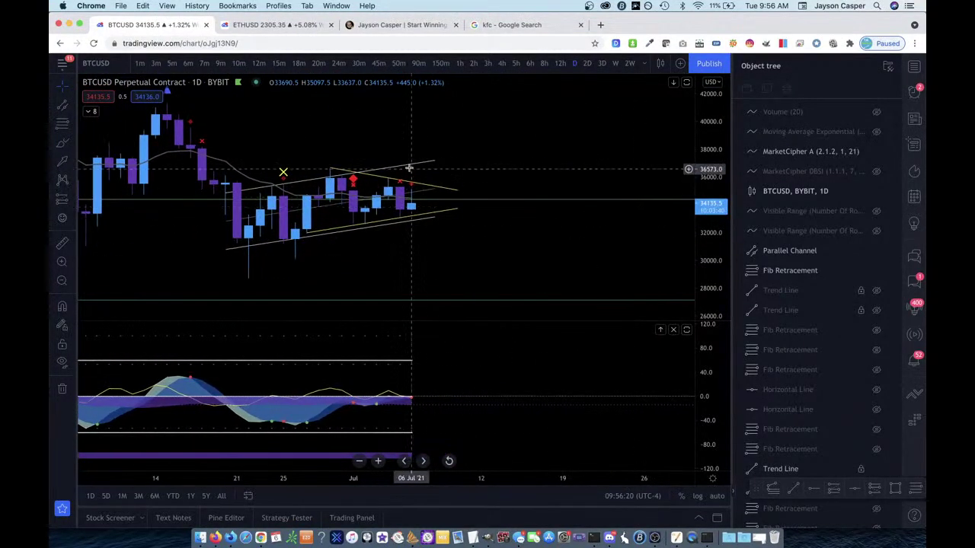
key(Delete)
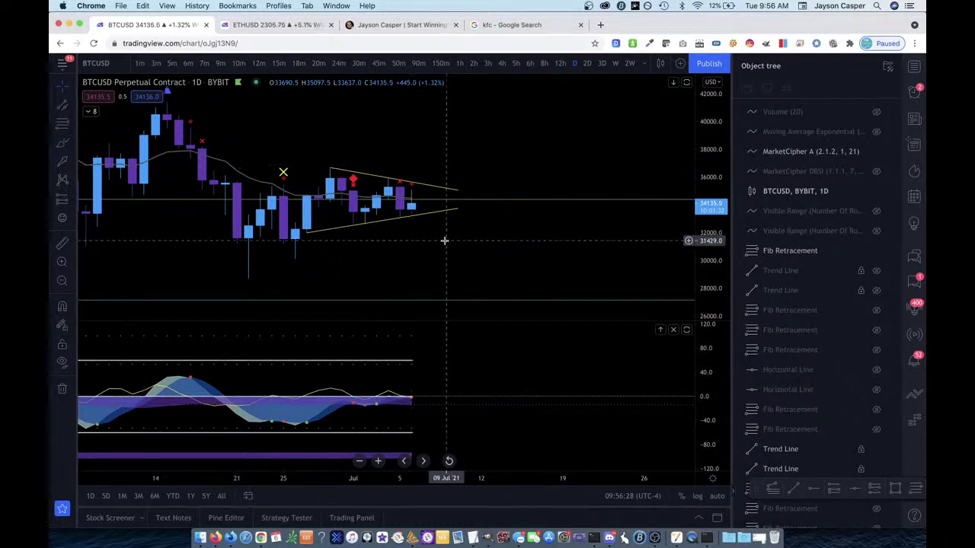
scroll(444, 239, down, 2)
scroll(553, 253, up, 3)
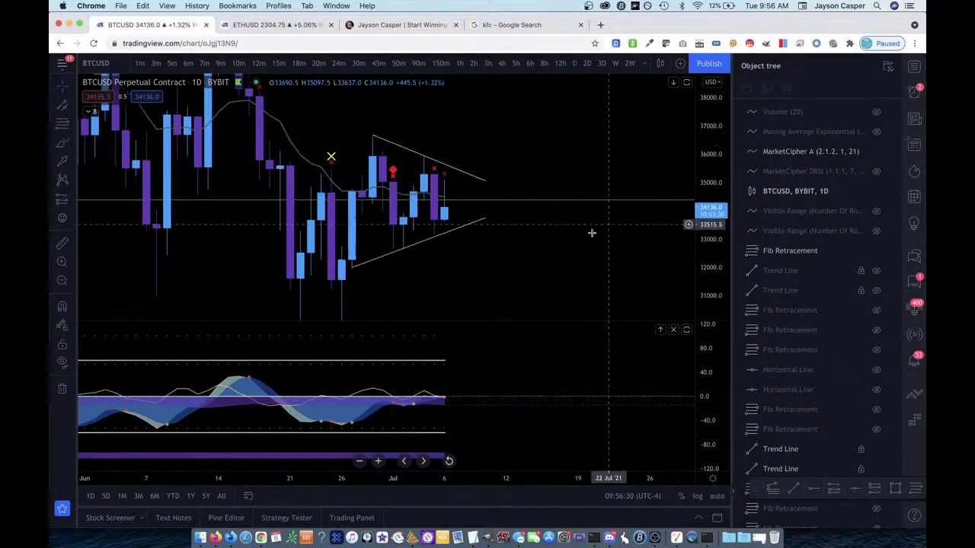
drag(507, 262, 592, 215)
drag(712, 183, 712, 224)
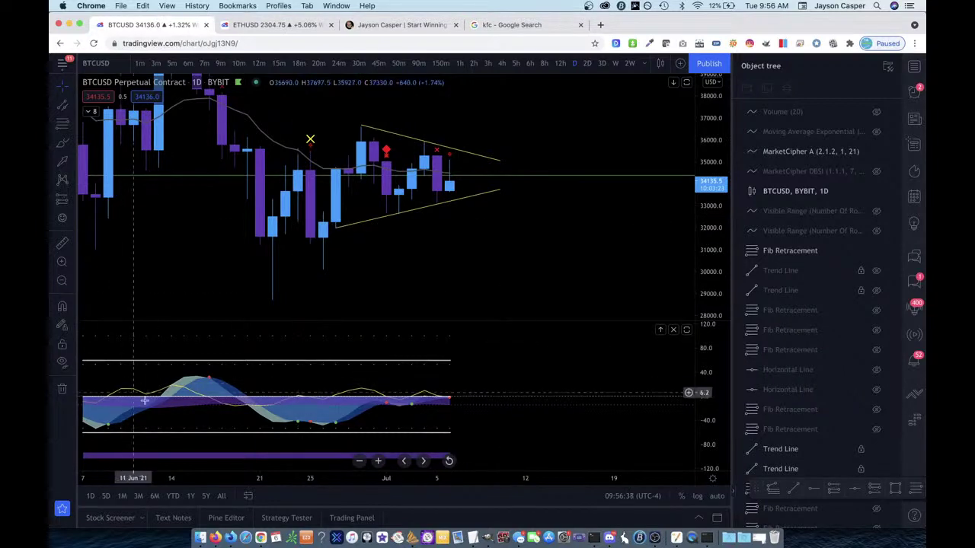
click(216, 537)
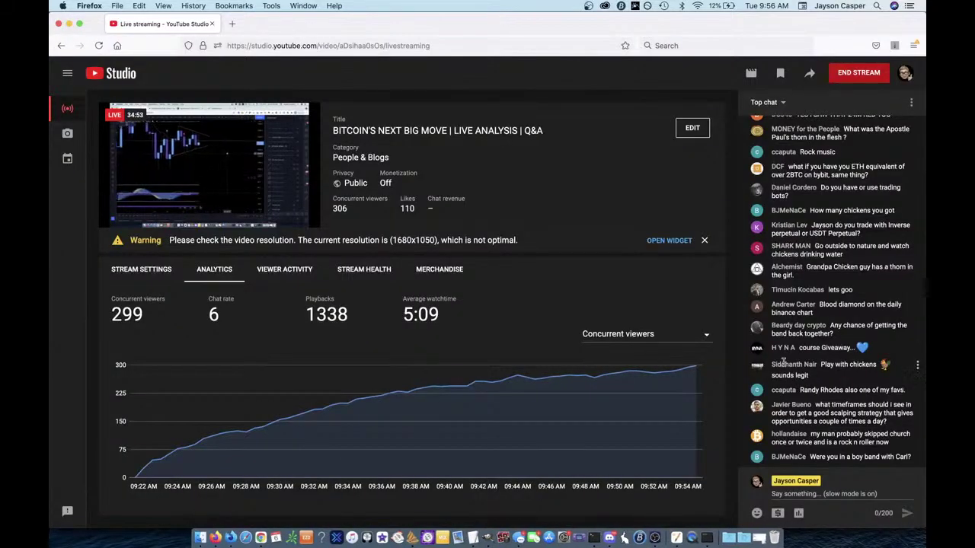
- Enlarge the Studio page, read the newest chat questions, then move to the TextEdit/GIMP desktop
key(super+plus)
key(super+plus)
key(super+plus)
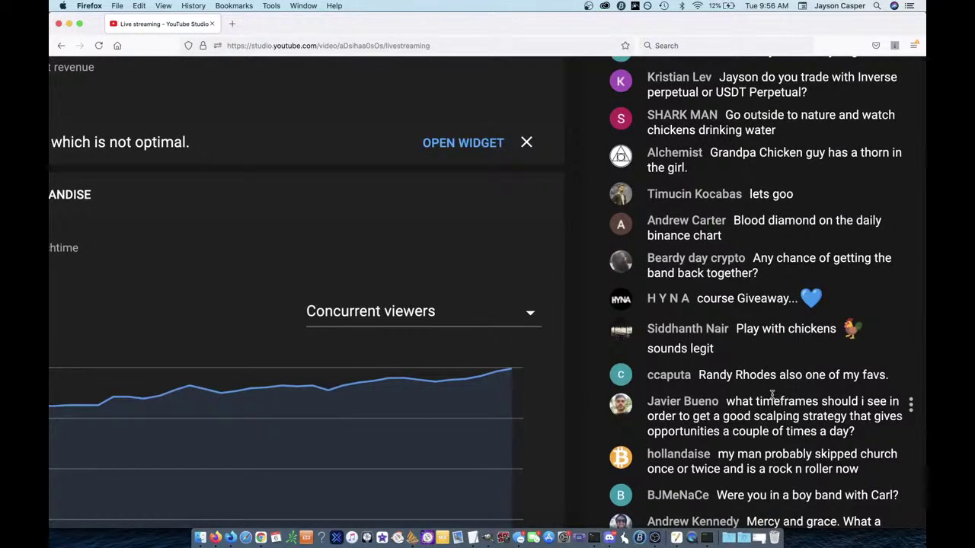
scroll(771, 394, down, 3)
scroll(772, 394, up, 3)
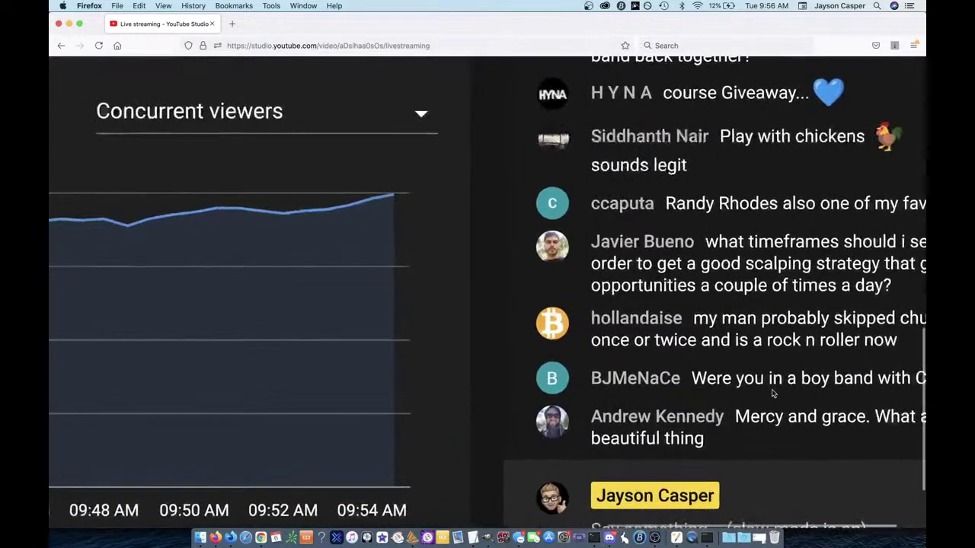
scroll(771, 394, up, 2)
scroll(771, 394, right, 2)
scroll(792, 442, down, 1)
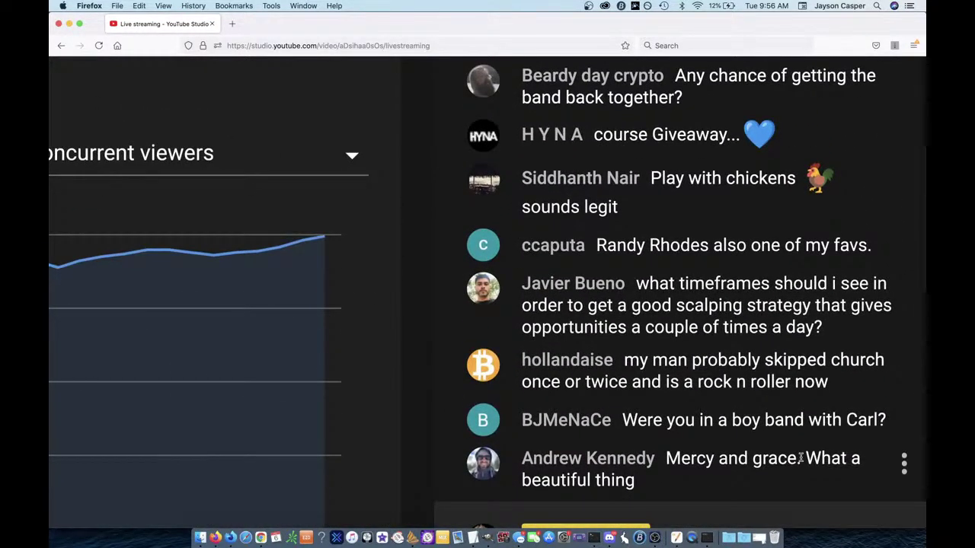
key(ctrl+Right)
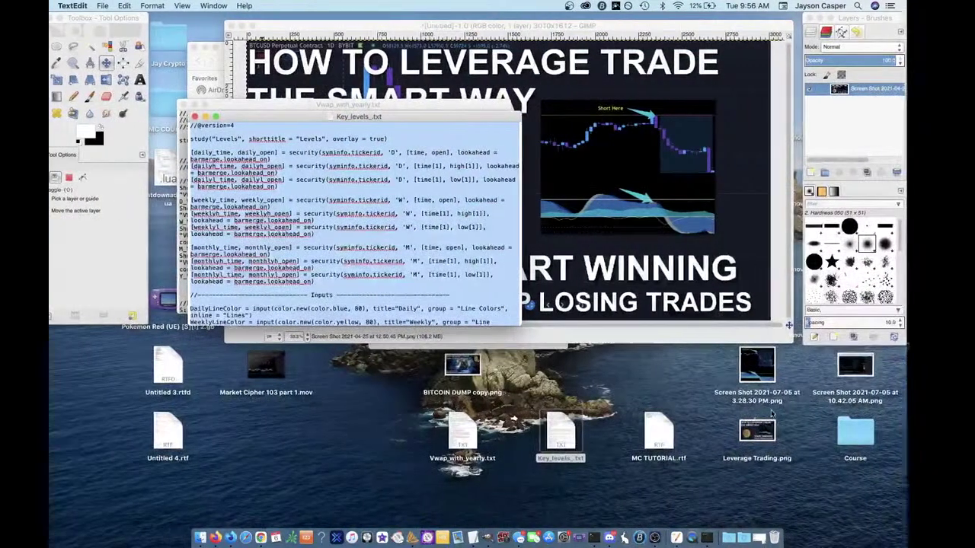
- Quick Look carl.png on a clean desktop, move the preview to the top, then return to Firefox
key(ctrl+Right)
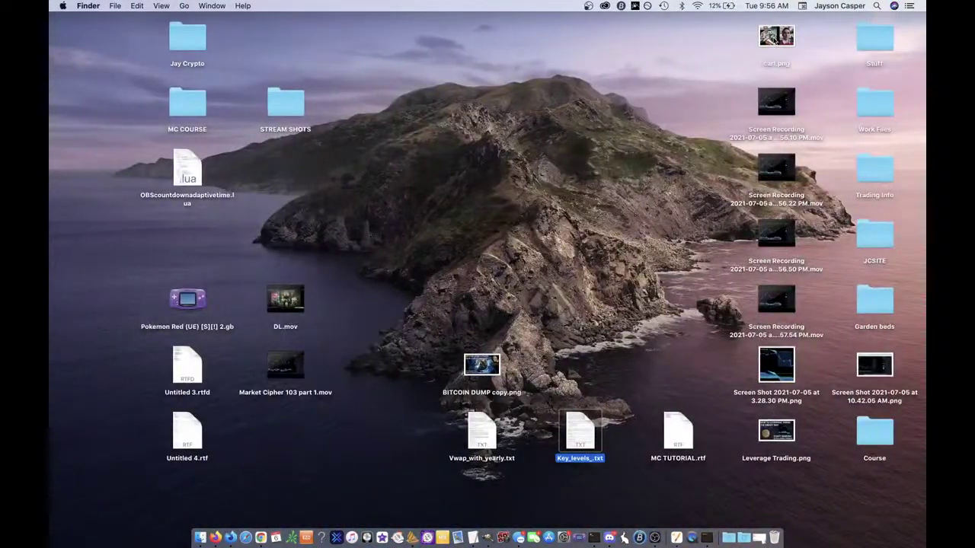
click(776, 36)
key(space)
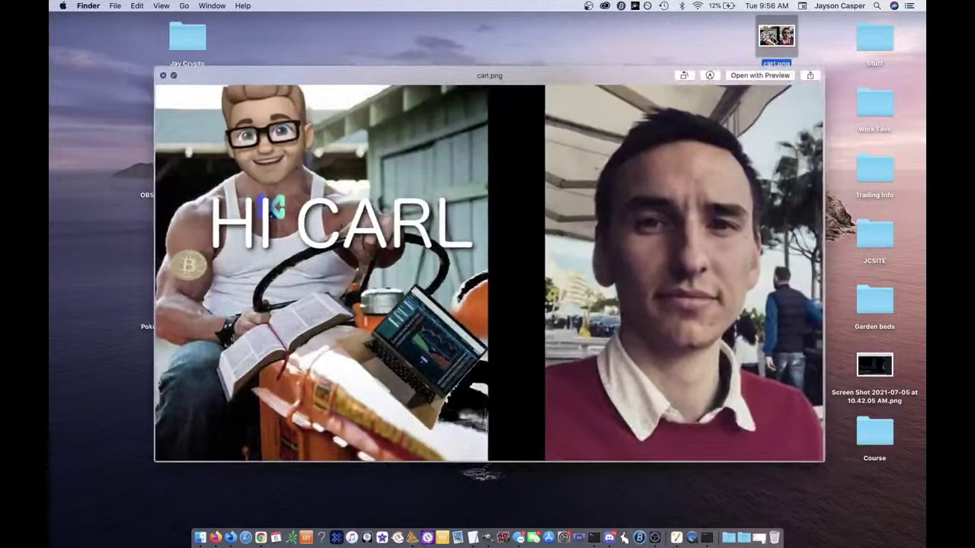
drag(626, 90, 621, 9)
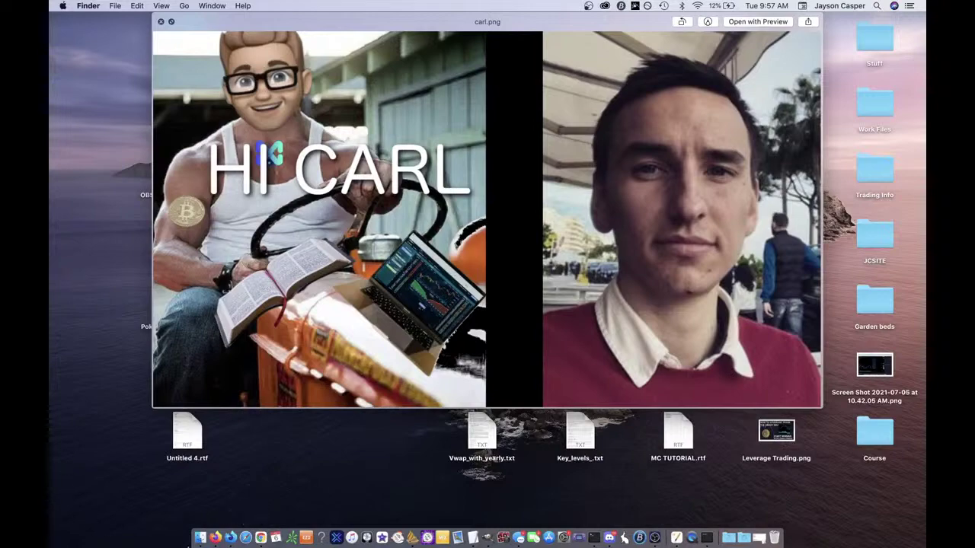
click(215, 537)
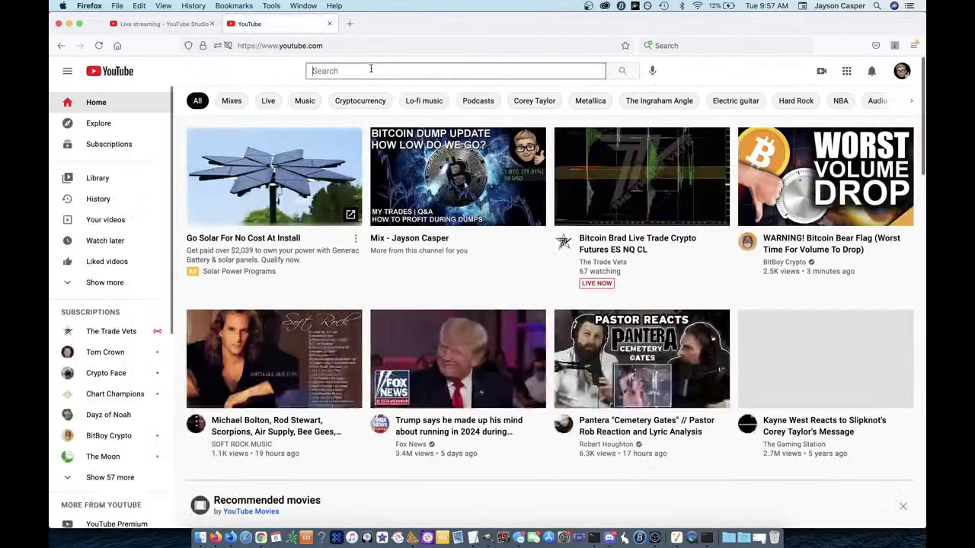
- Search YouTube and open the subscribed channel's page from the expanded Subscriptions list
text(carl)
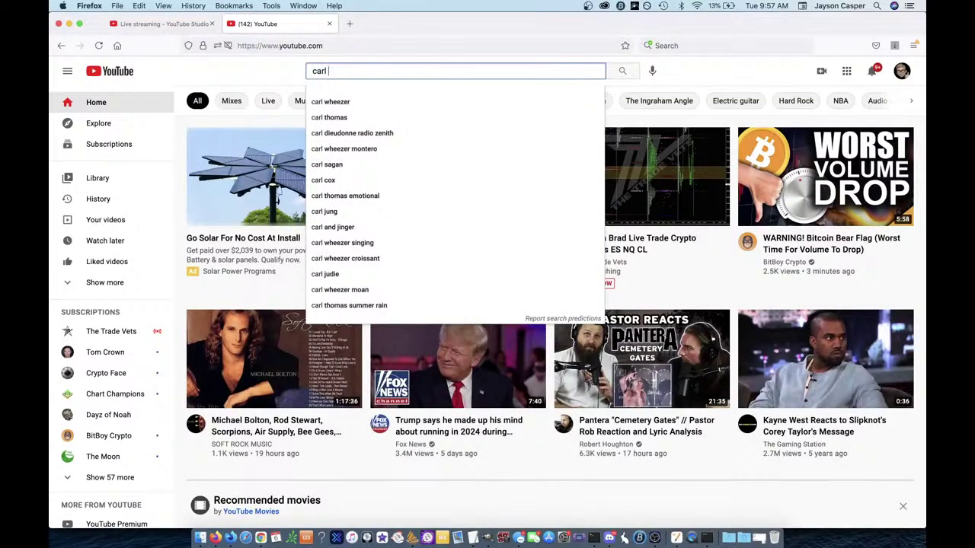
click(107, 477)
scroll(154, 441, down, 5)
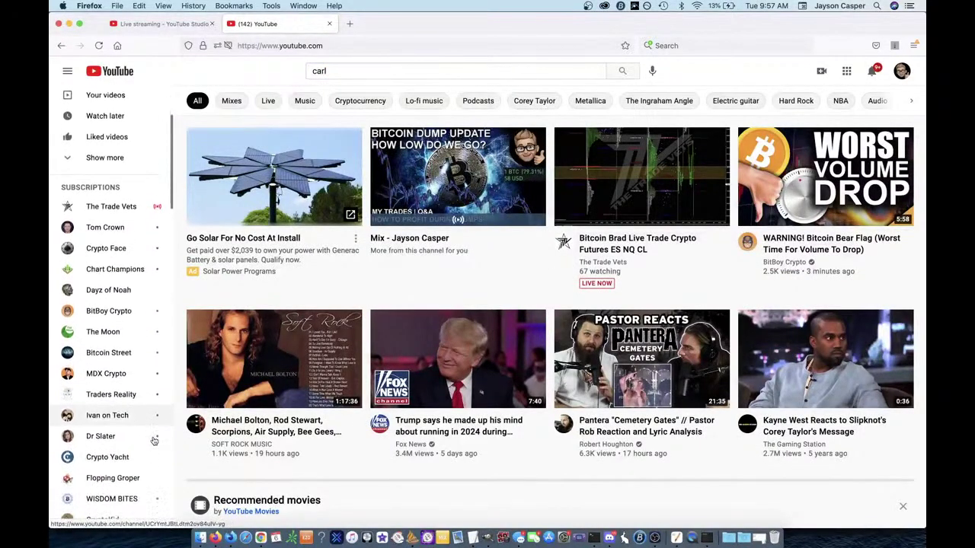
click(130, 431)
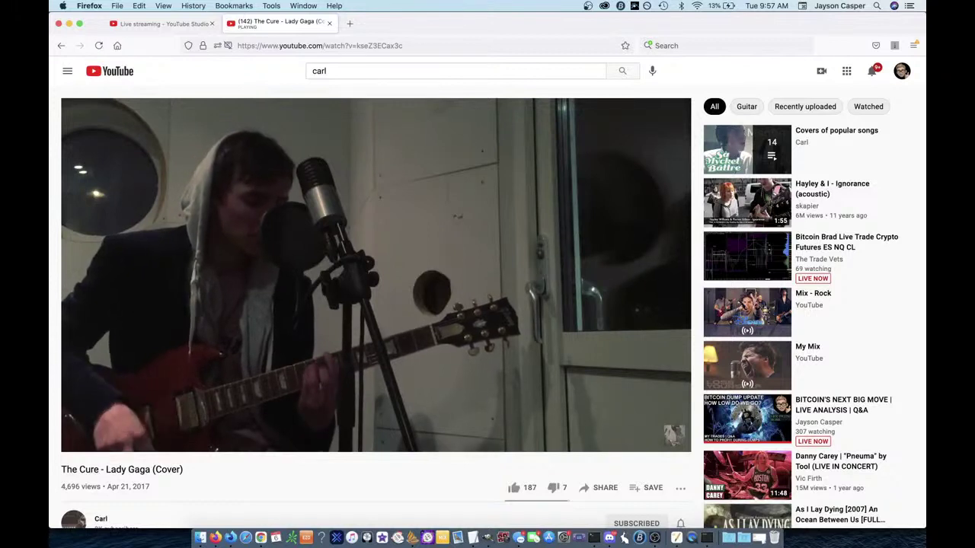
- Play 'The Cure - Lady Gaga (Cover)' to about 0:16, pausing and rewinding briefly, then close its tab
click(430, 404)
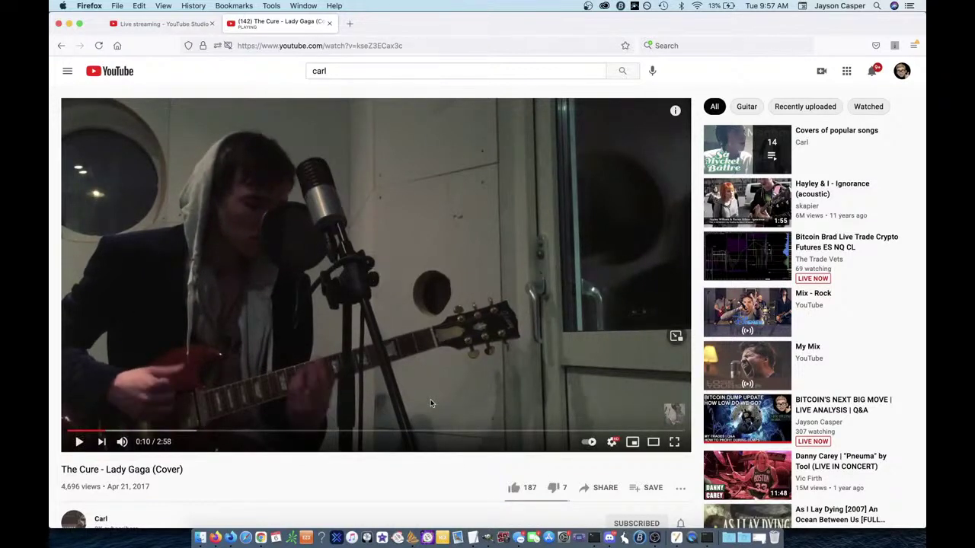
click(99, 432)
click(79, 442)
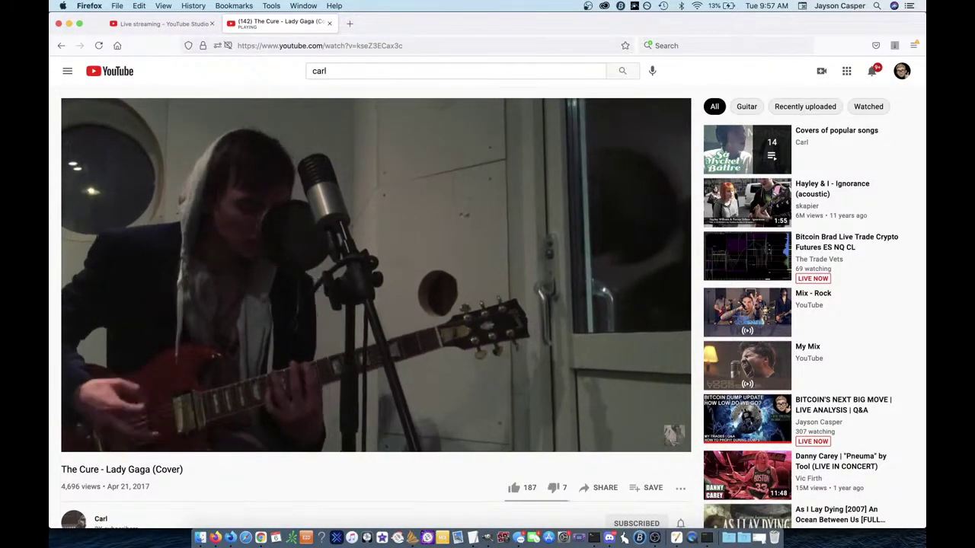
click(80, 442)
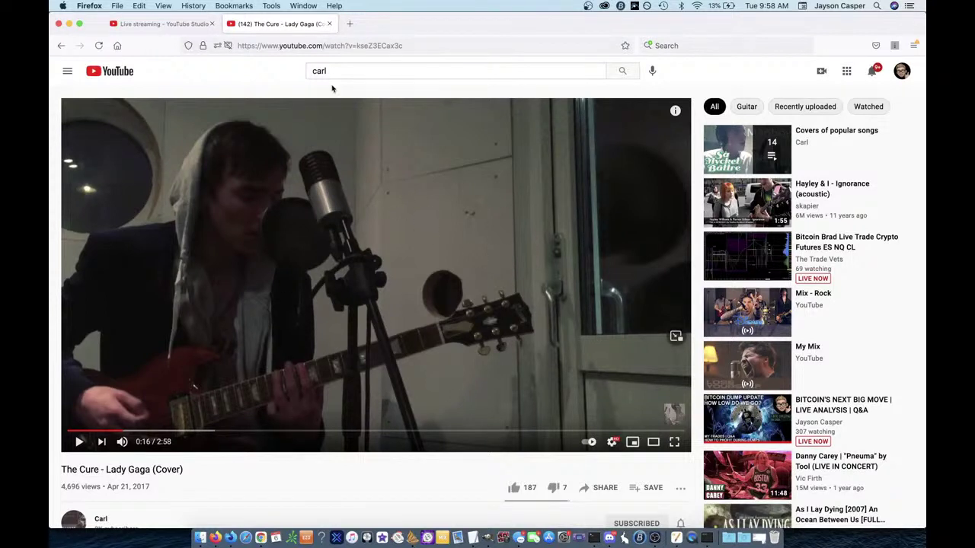
click(329, 23)
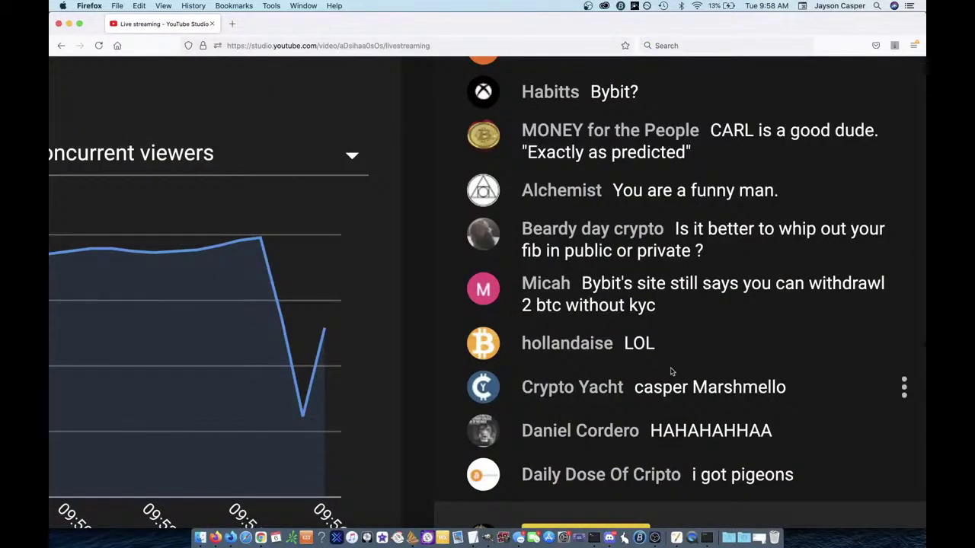
scroll(799, 438, down, 2)
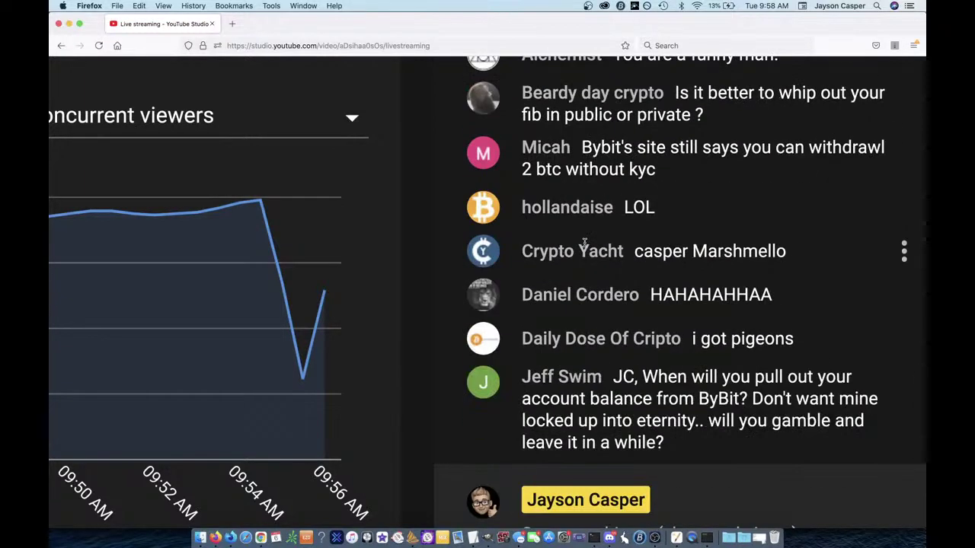
drag(584, 246, 732, 279)
click(731, 278)
scroll(730, 278, up, 3)
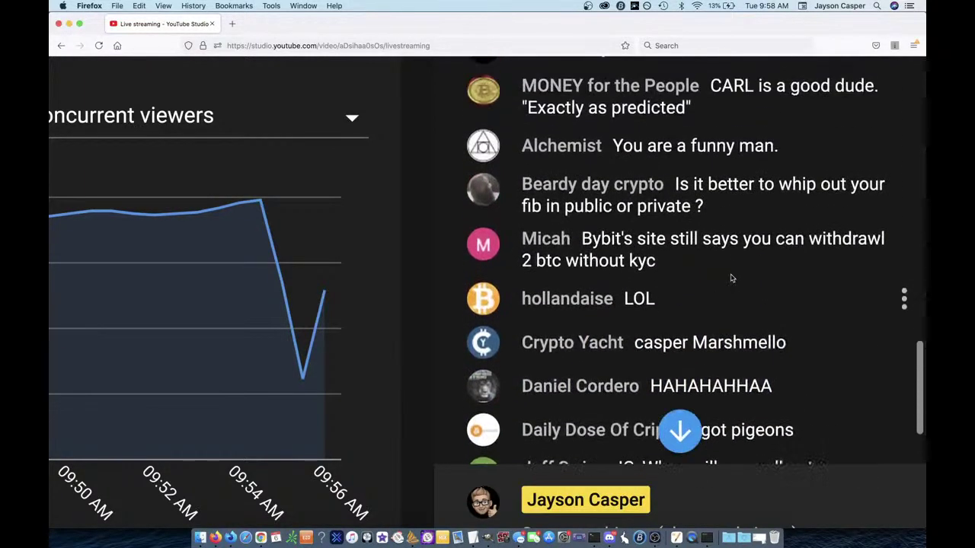
drag(581, 273, 670, 312)
click(672, 313)
scroll(709, 350, down, 3)
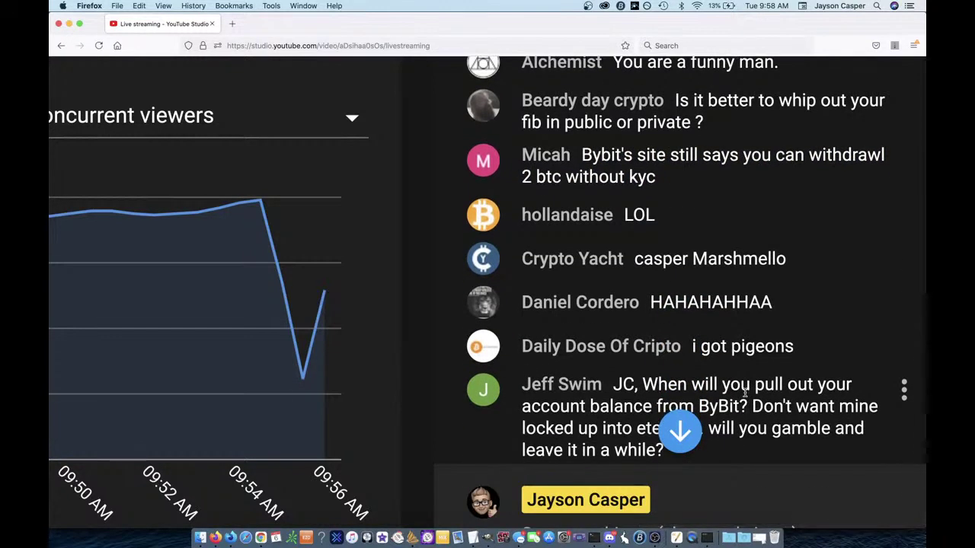
scroll(745, 392, down, 2)
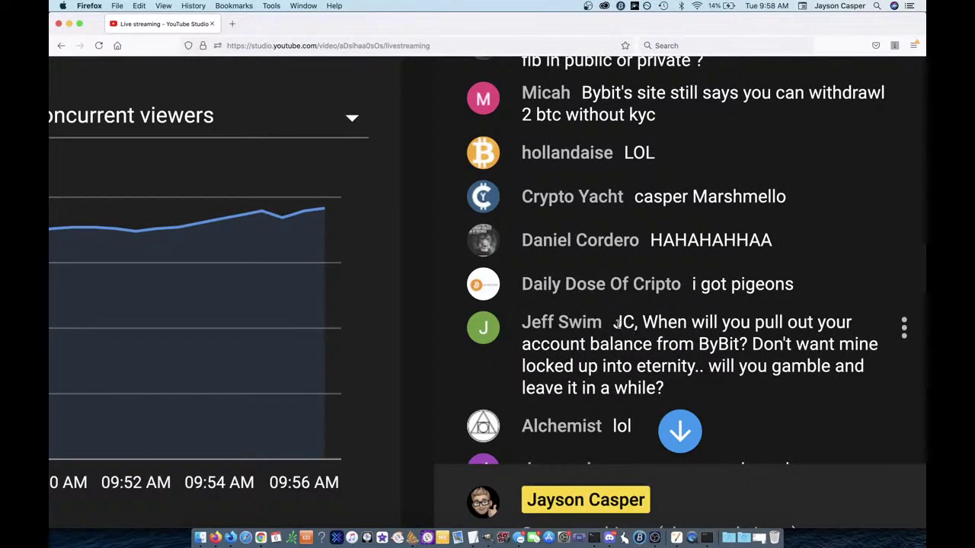
drag(623, 324, 828, 386)
click(829, 386)
scroll(828, 386, down, 3)
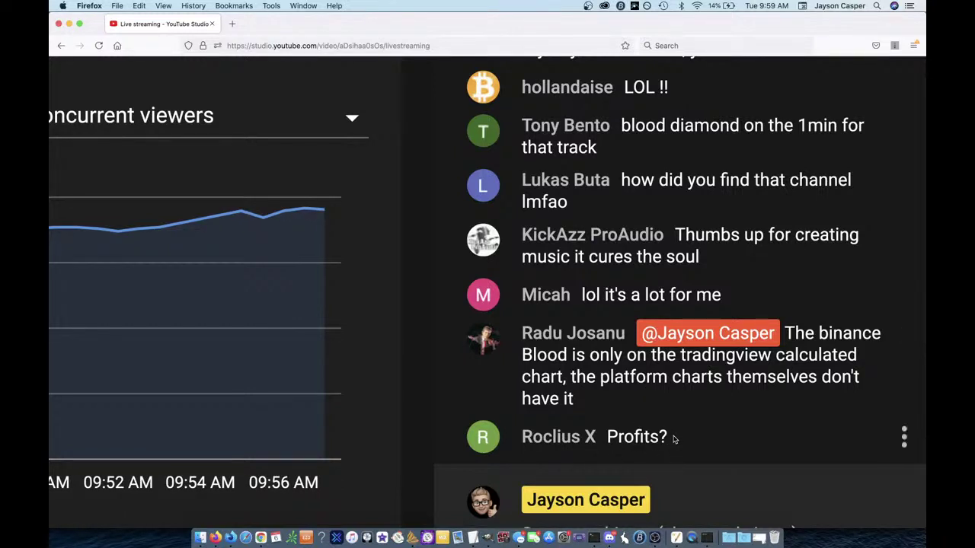
drag(663, 437, 609, 437)
click(621, 439)
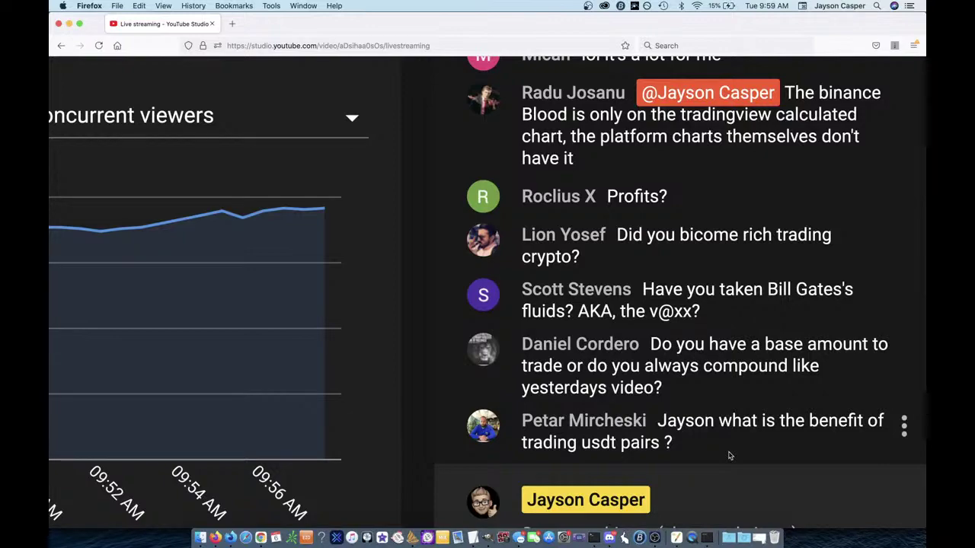
scroll(728, 455, down, 5)
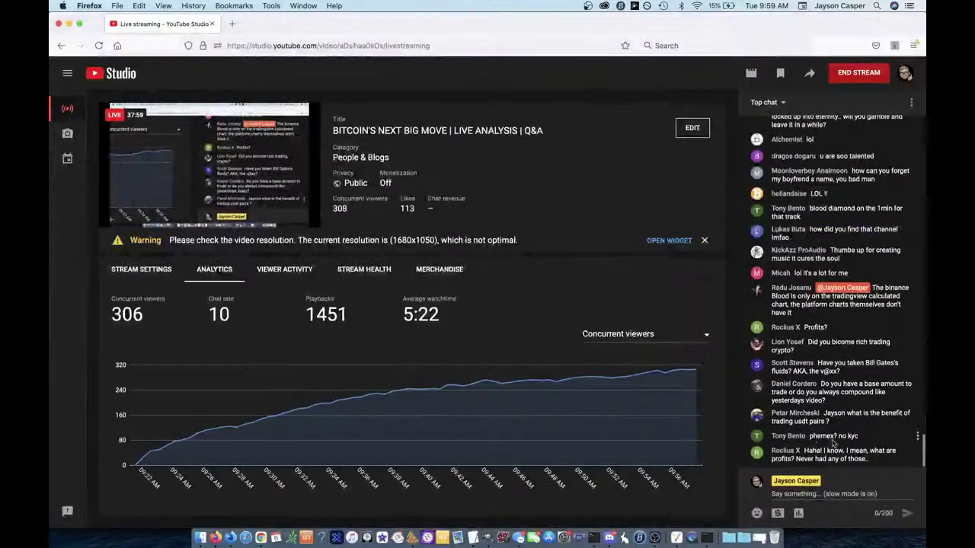
scroll(833, 441, up, 5)
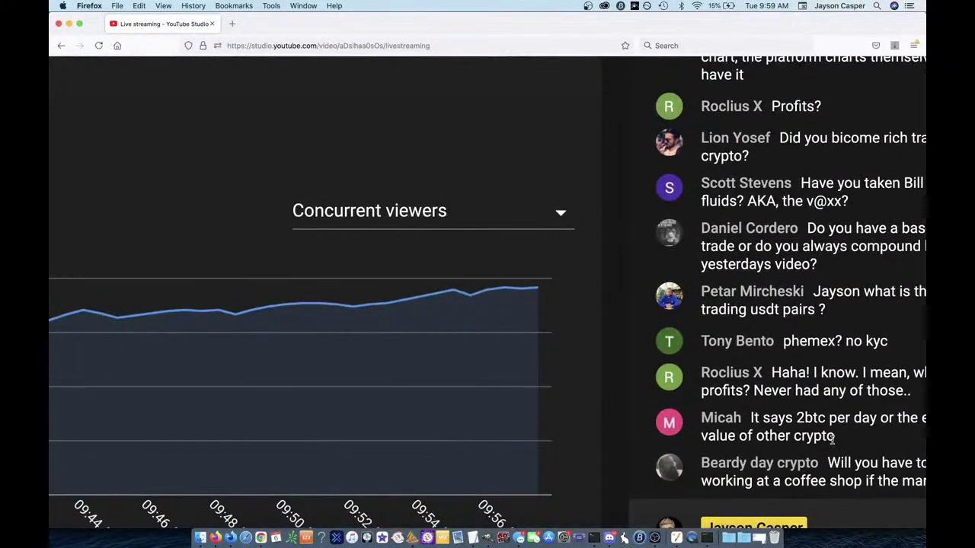
scroll(833, 442, right, 3)
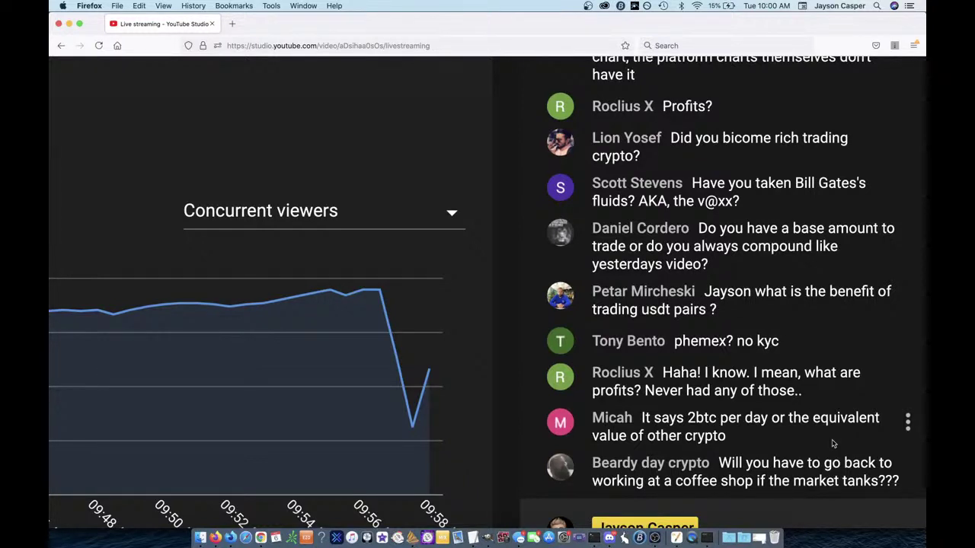
key(XF86AudioMute)
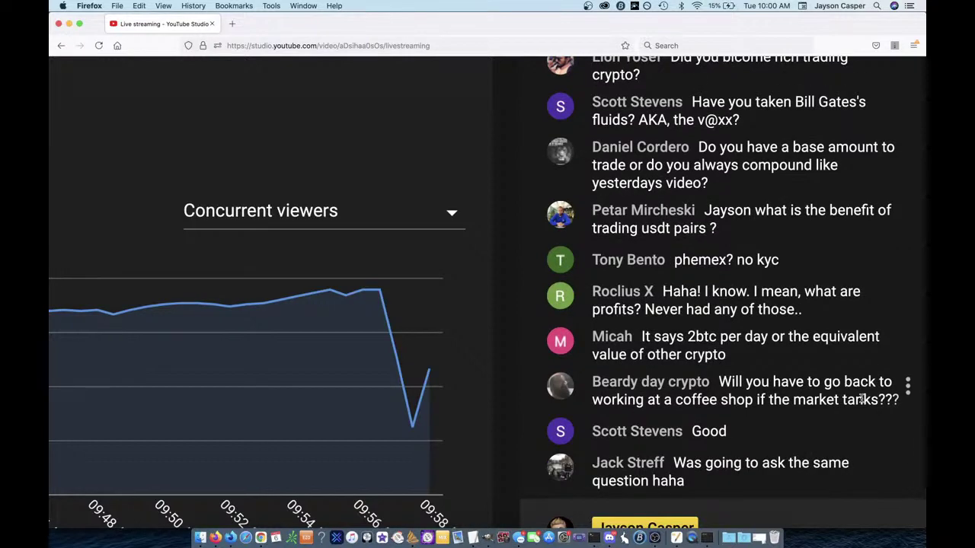
key(XF86AudioRaiseVolume)
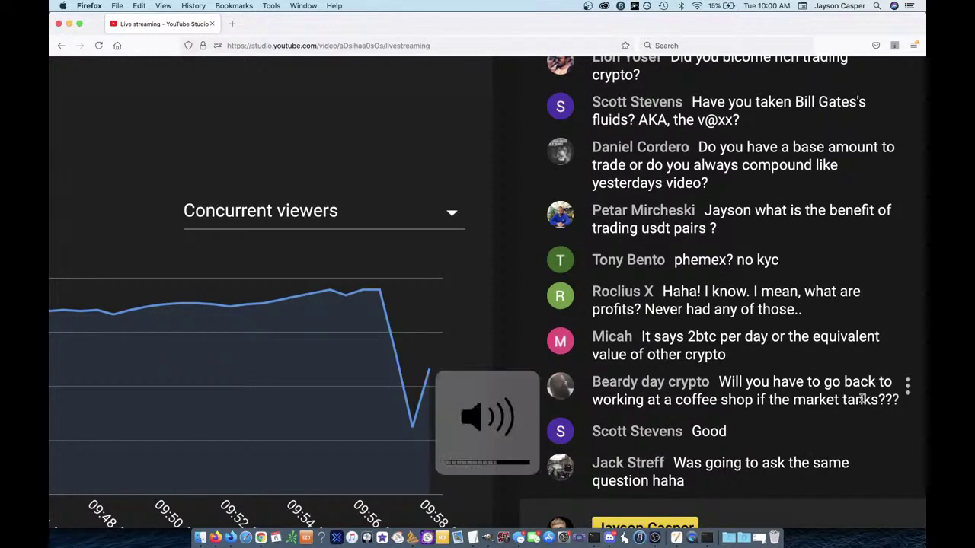
key(ctrl+0)
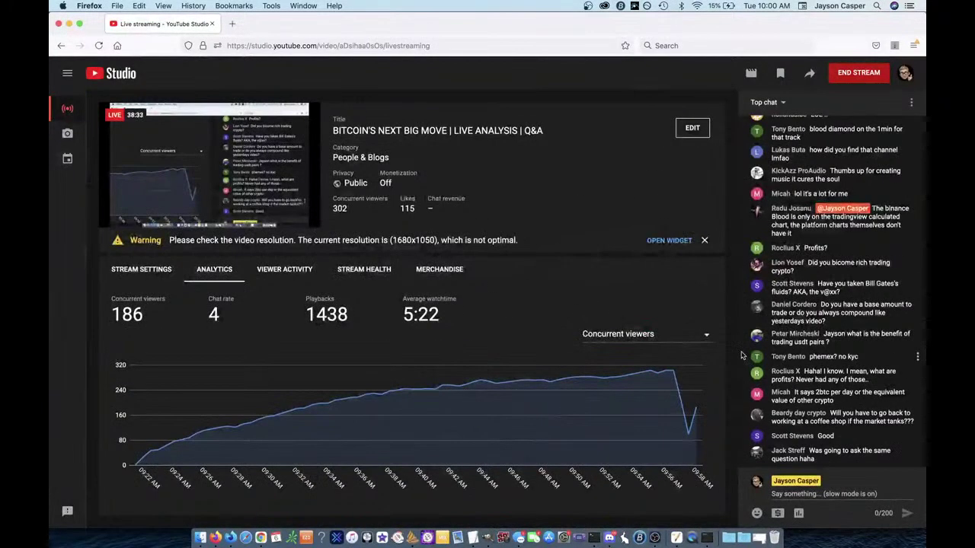
- Bring the BTCUSD daily chart to the front and dismiss the Alert Notifications panel
click(261, 538)
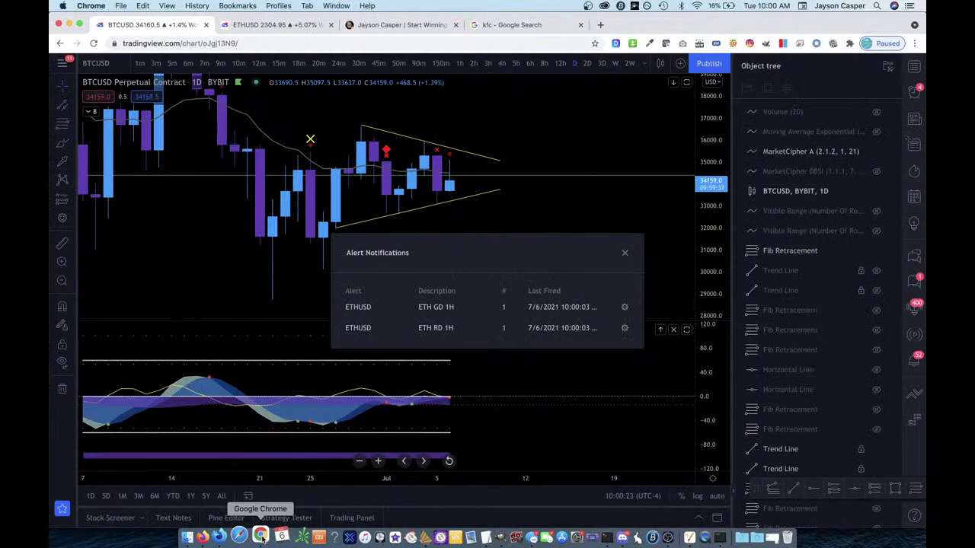
click(626, 254)
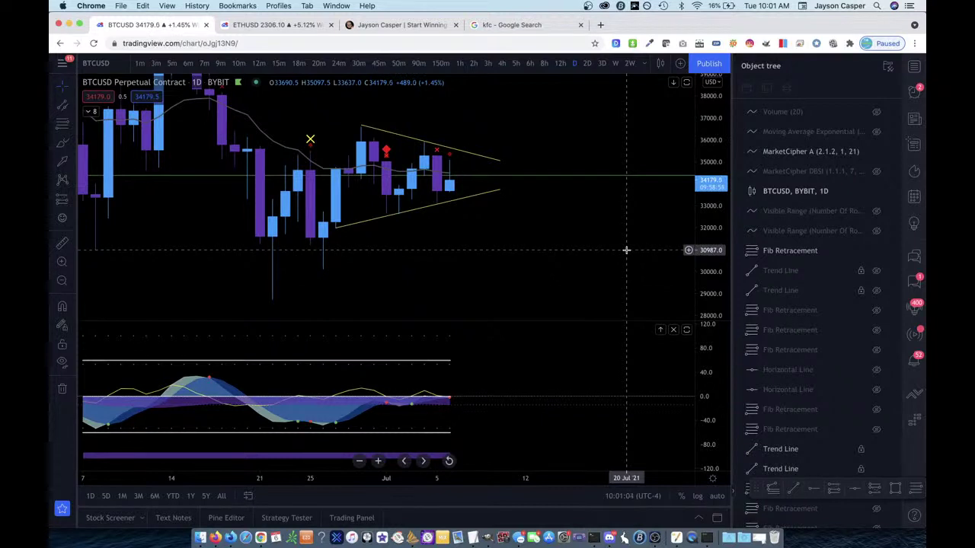
- Zoom out the daily BTCUSD chart and compress the price scale, recentring the symmetrical triangle near 34154.5
scroll(613, 236, down, 3)
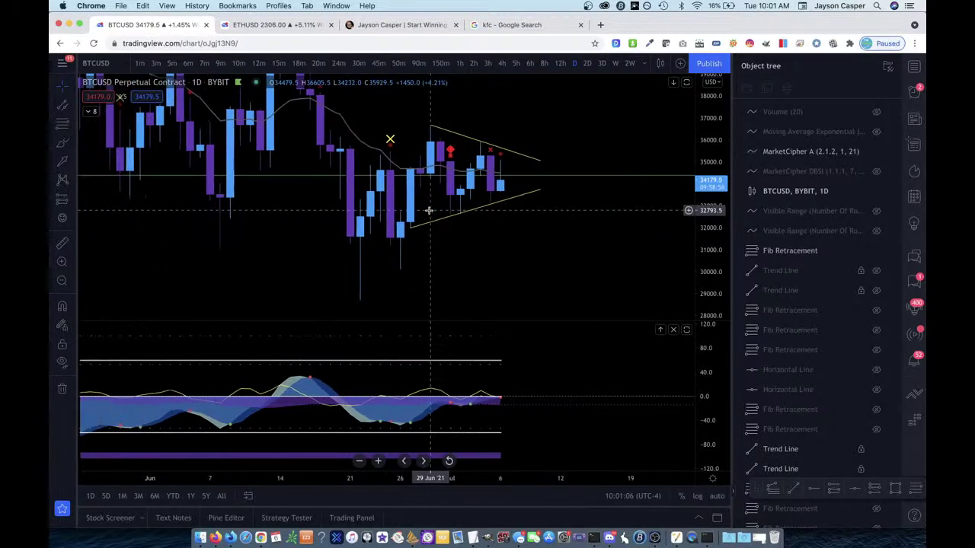
scroll(605, 230, down, 2)
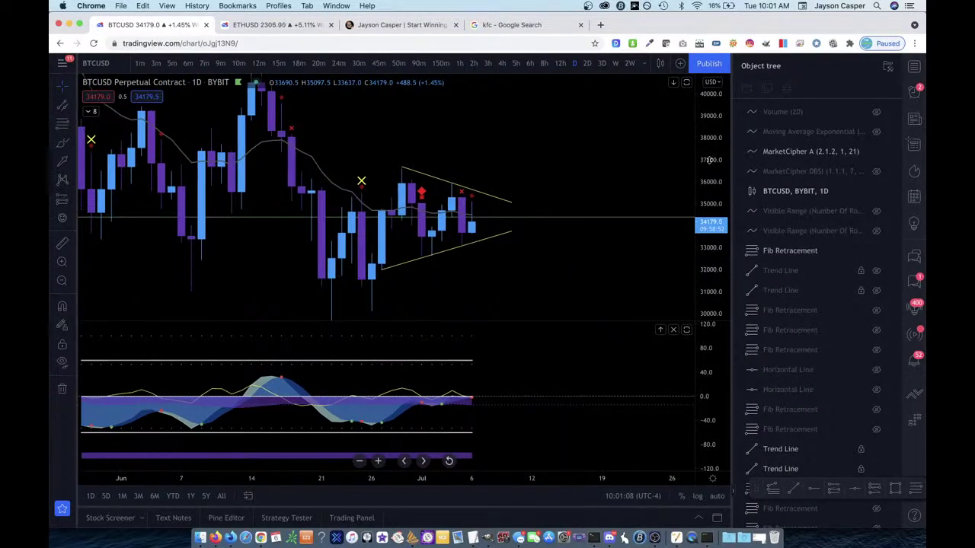
drag(716, 241, 714, 281)
scroll(631, 282, down, 3)
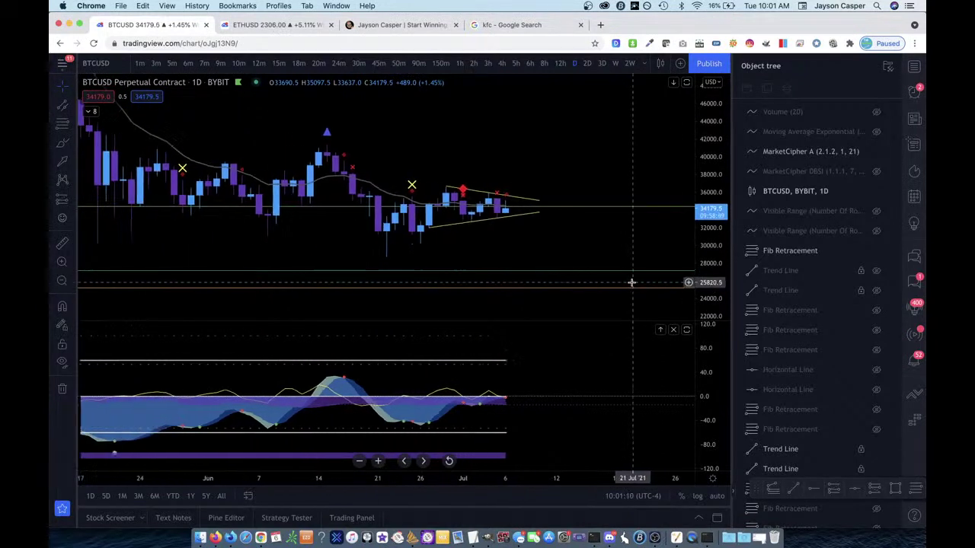
scroll(632, 281, down, 2)
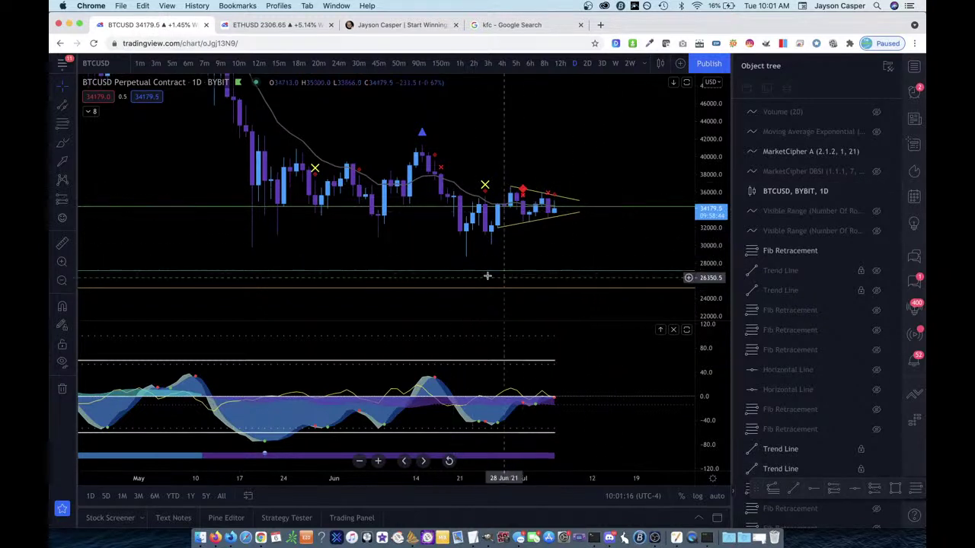
scroll(557, 235, down, 3)
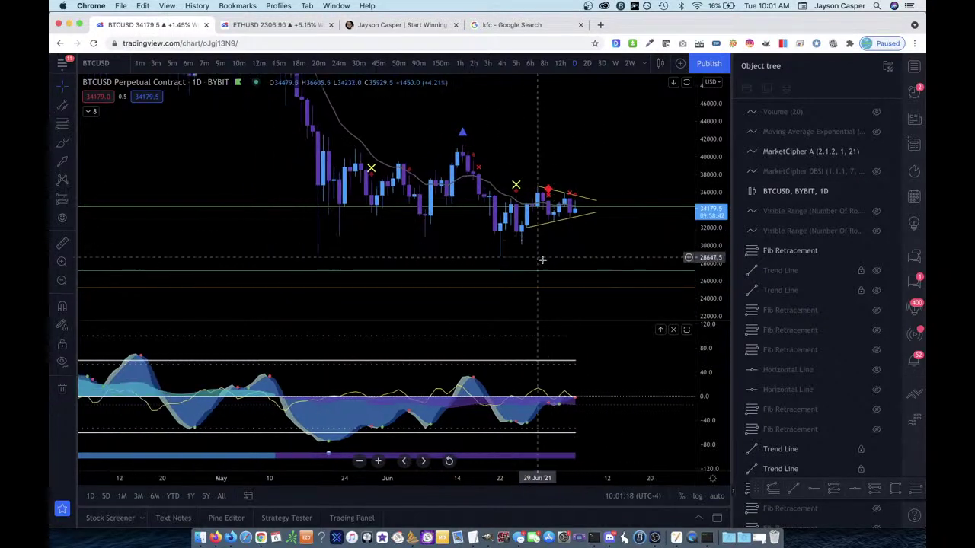
drag(605, 261, 592, 264)
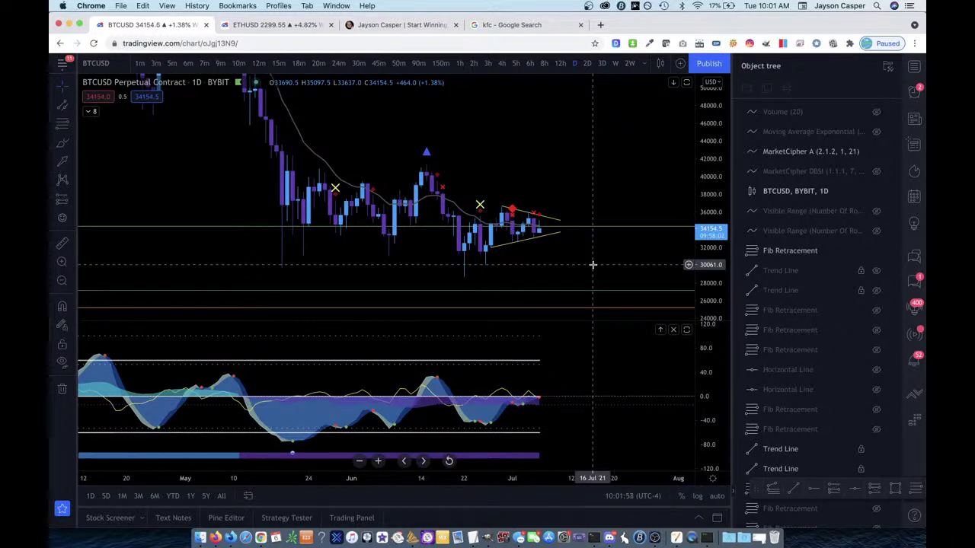
- Replace the kfc image search with a search for 'fisher price toy car'
click(518, 24)
click(401, 66)
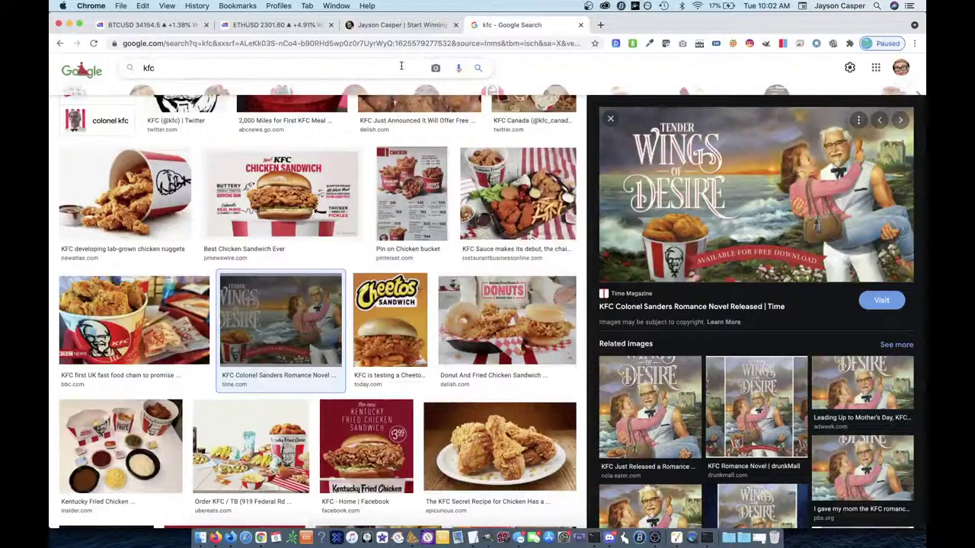
text(fisher pri)
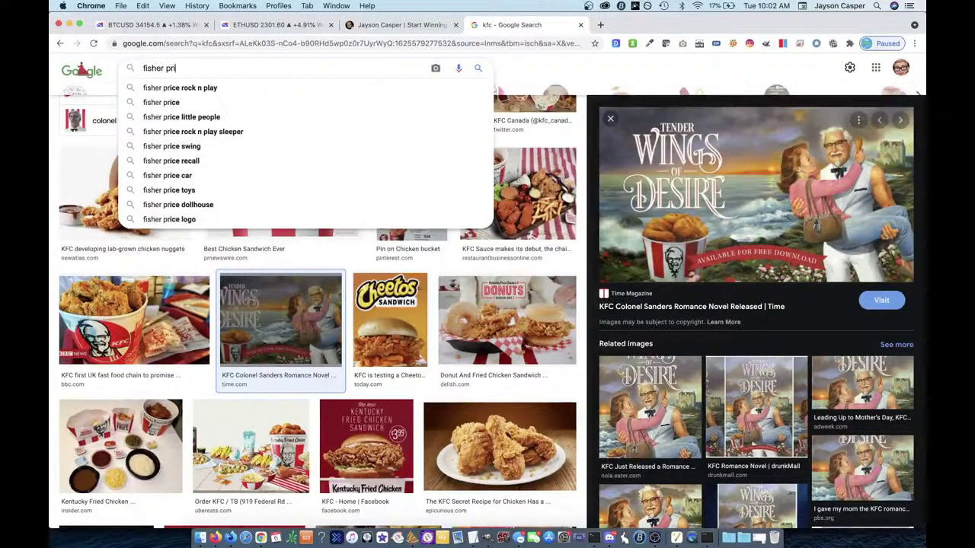
text(ce toy car)
key(Return)
scroll(495, 401, down, 3)
scroll(496, 400, down, 3)
scroll(496, 401, up, 10)
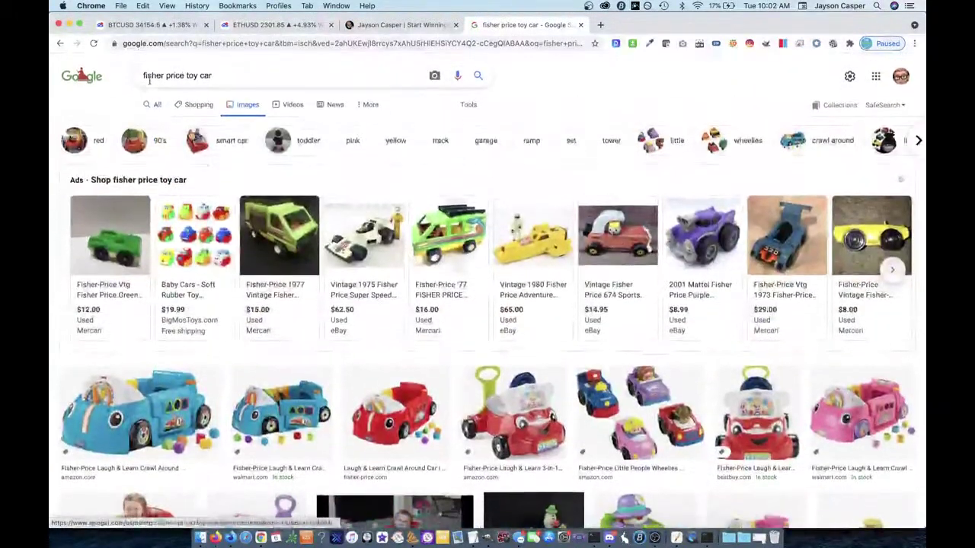
- Change the query to 'little tikes toy car' and browse the Cozy Coupe results
drag(184, 78, 142, 76)
text(little )
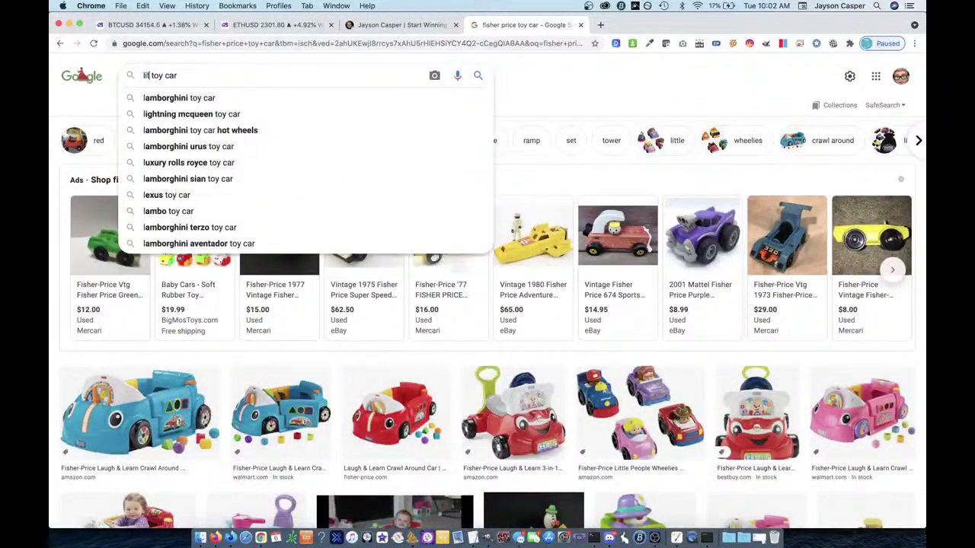
text(tikes)
key(Return)
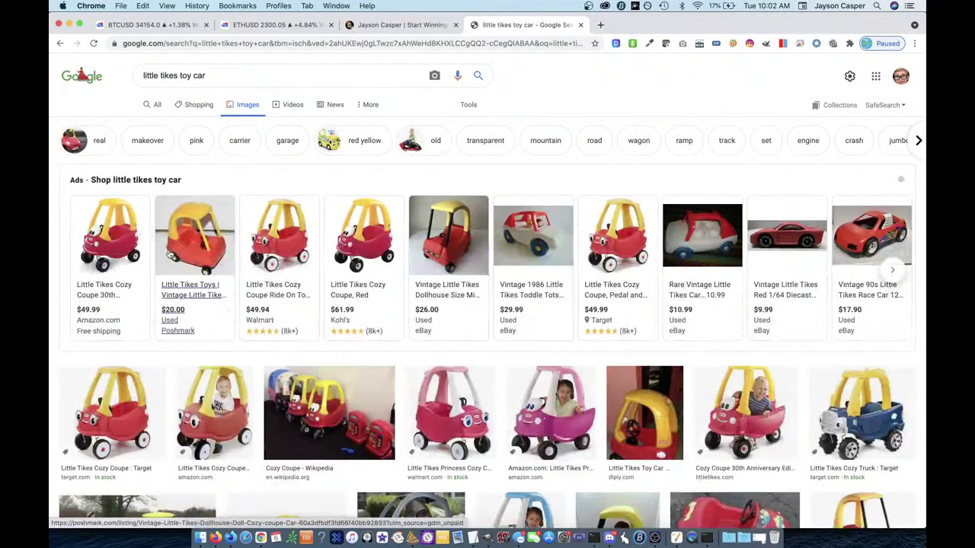
scroll(230, 430, down, 2)
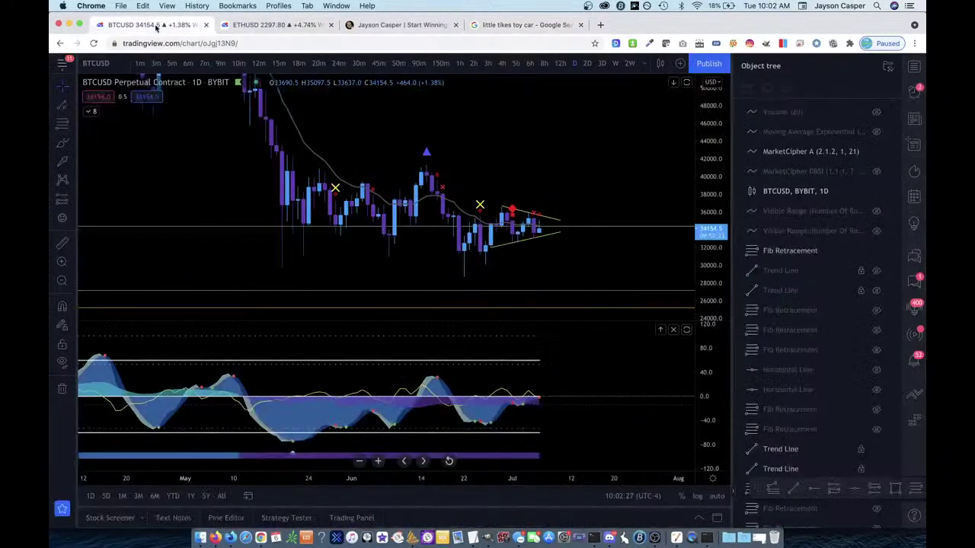
- Switch BTCUSD to 1-minute candles, auto-fit the price scale and pan through recent price action
click(156, 26)
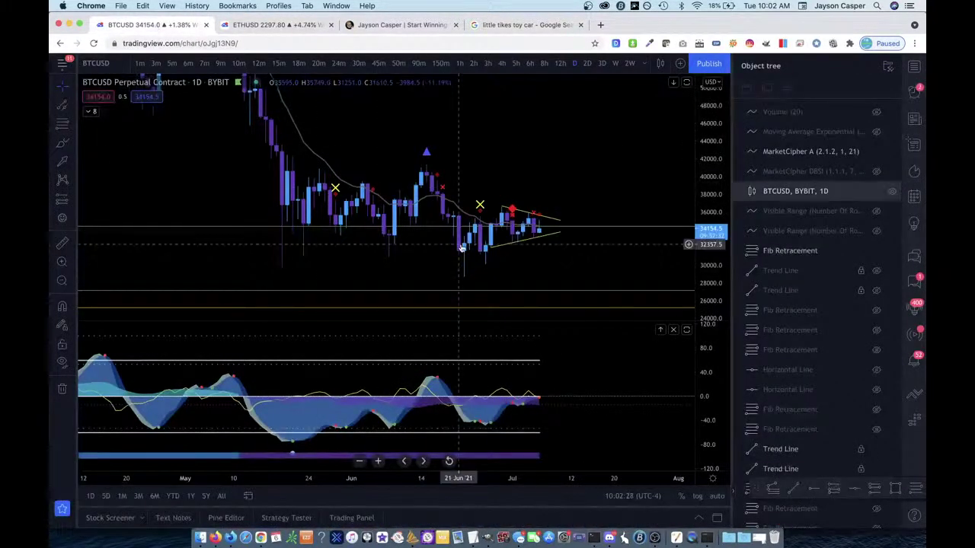
click(139, 65)
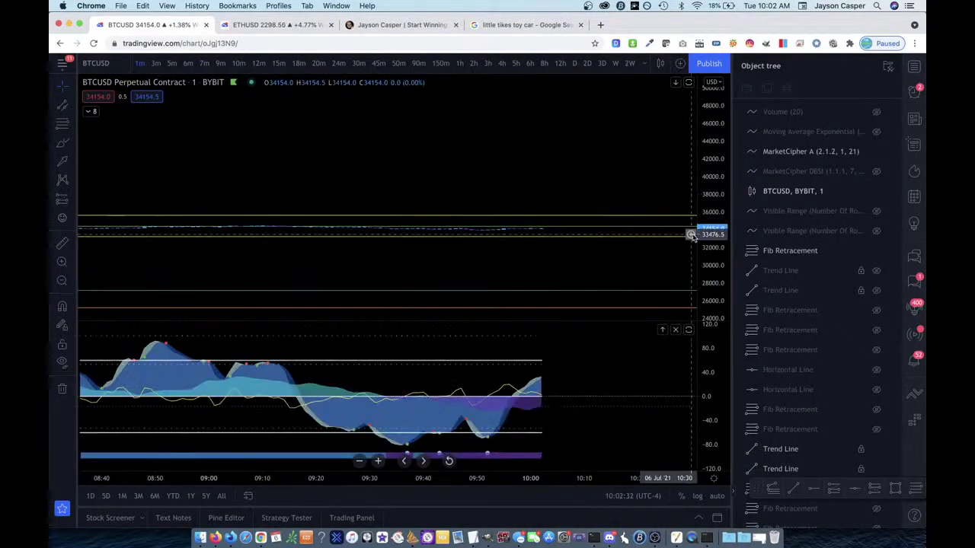
scroll(568, 294, down, 3)
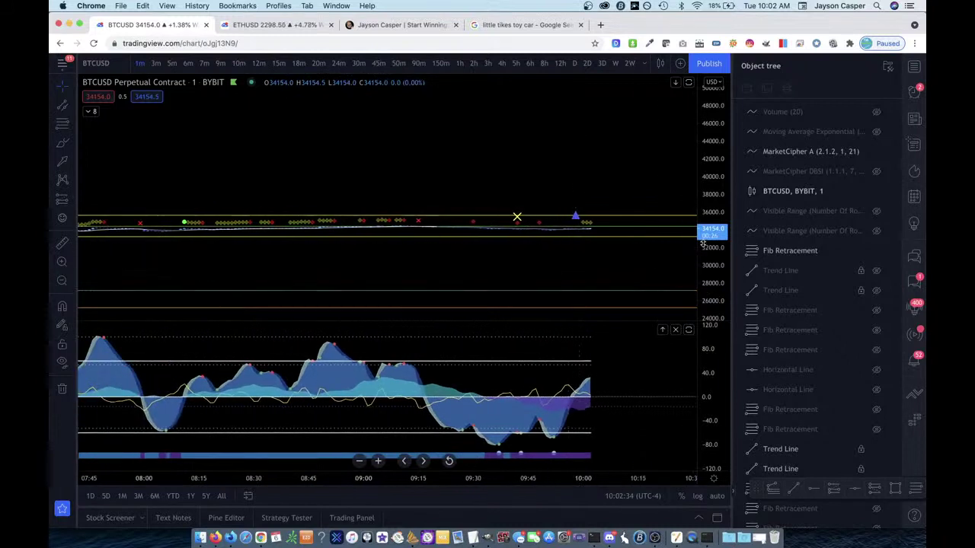
double_click(703, 243)
scroll(610, 180, down, 3)
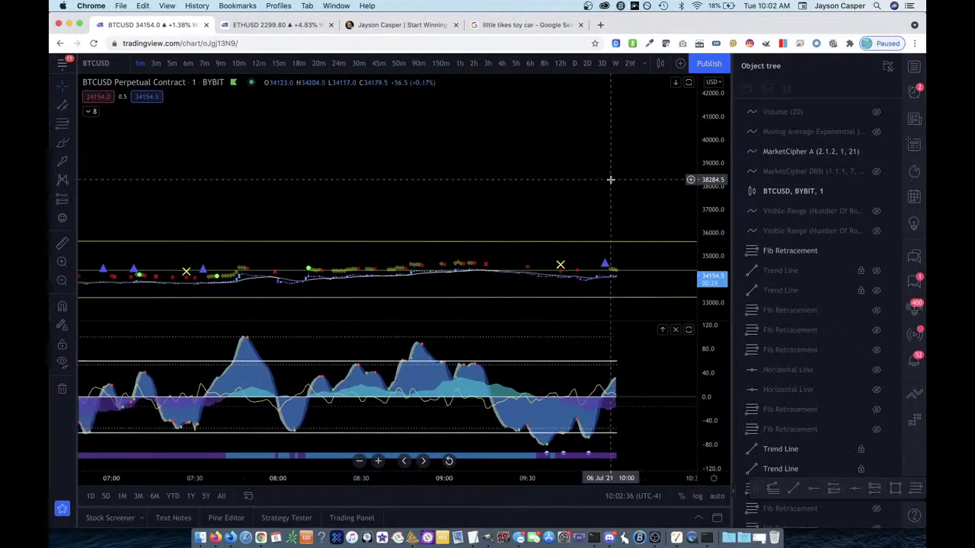
drag(613, 211, 550, 129)
scroll(651, 251, down, 2)
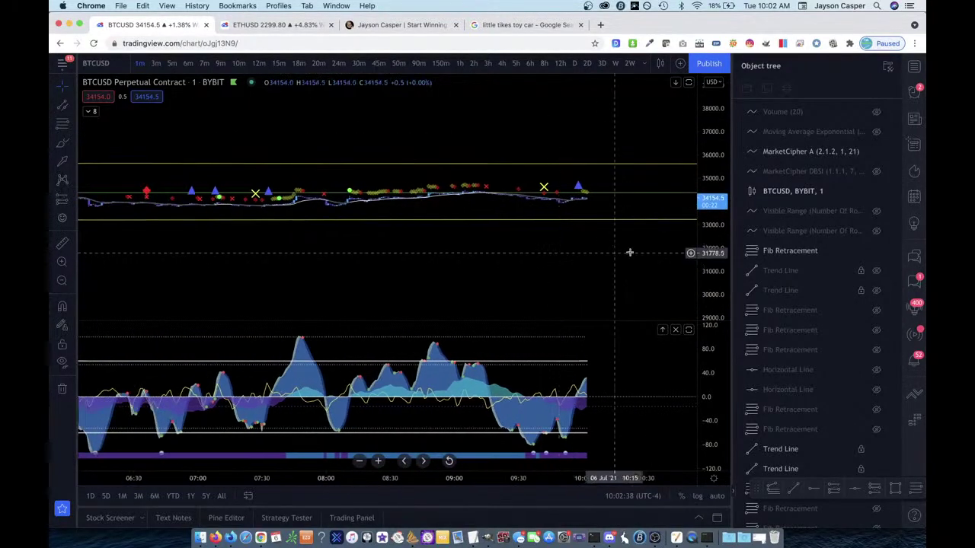
scroll(638, 268, down, 2)
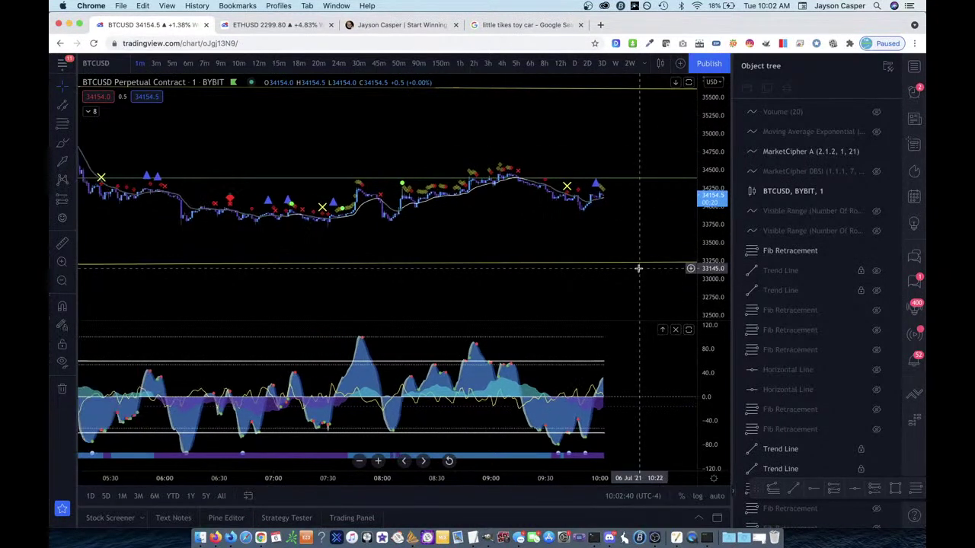
scroll(636, 266, down, 3)
drag(630, 210, 555, 221)
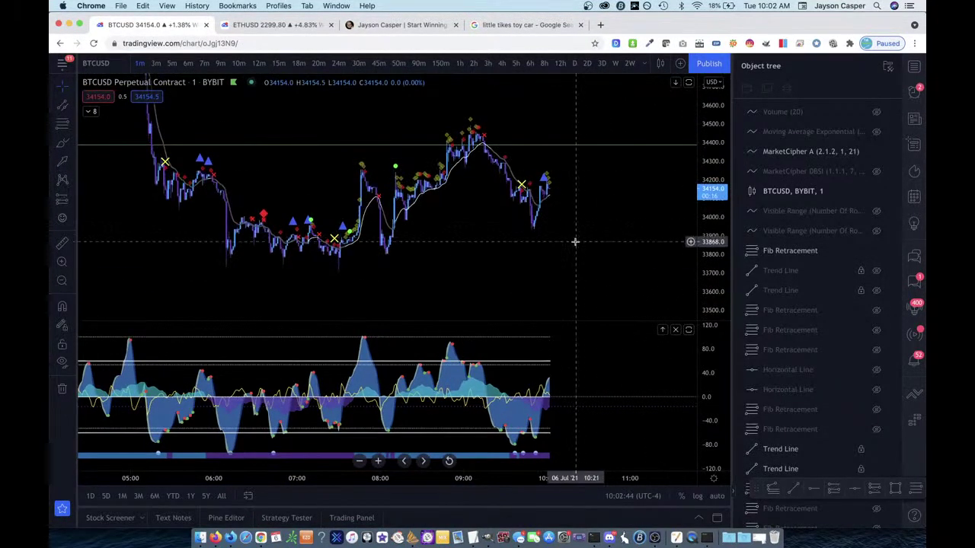
- Return BTCUSD to daily candles spanning January through July
scroll(575, 243, up, 3)
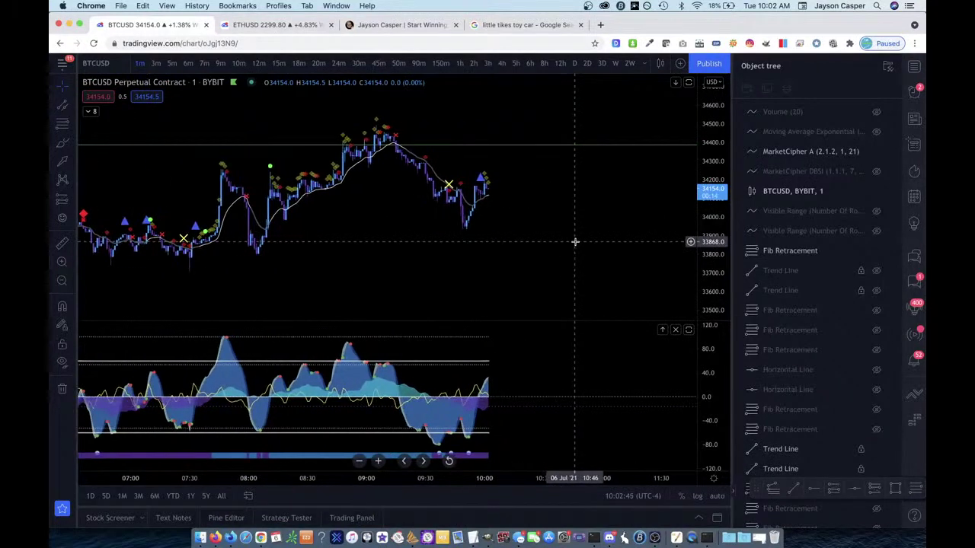
scroll(575, 243, down, 4)
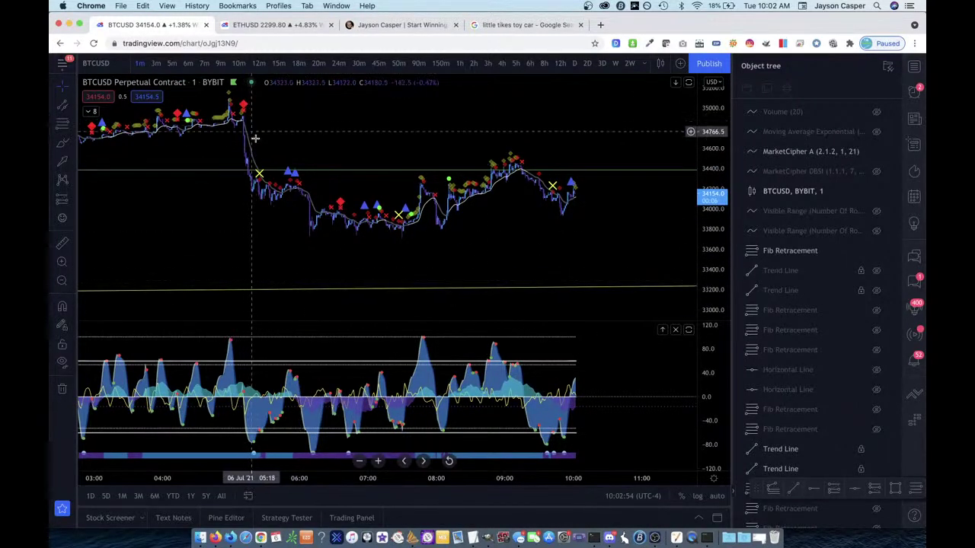
scroll(666, 337, down, 2)
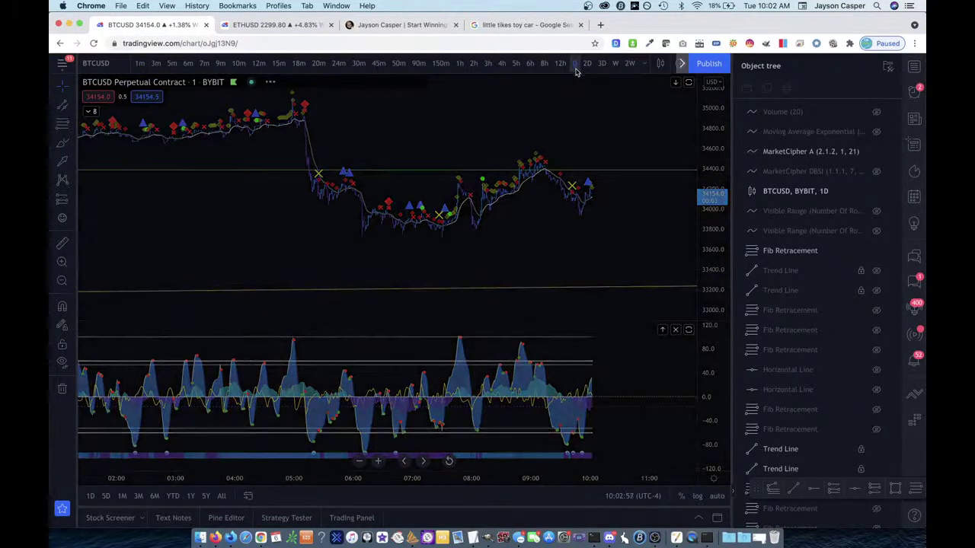
click(574, 63)
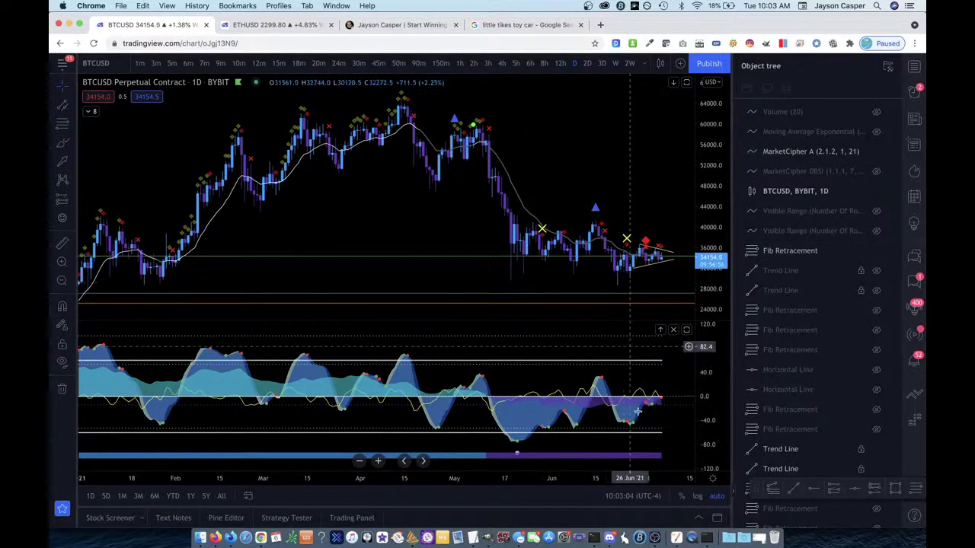
- Zoom in to read the newest live chat messages, then close the backup warning notification
click(205, 537)
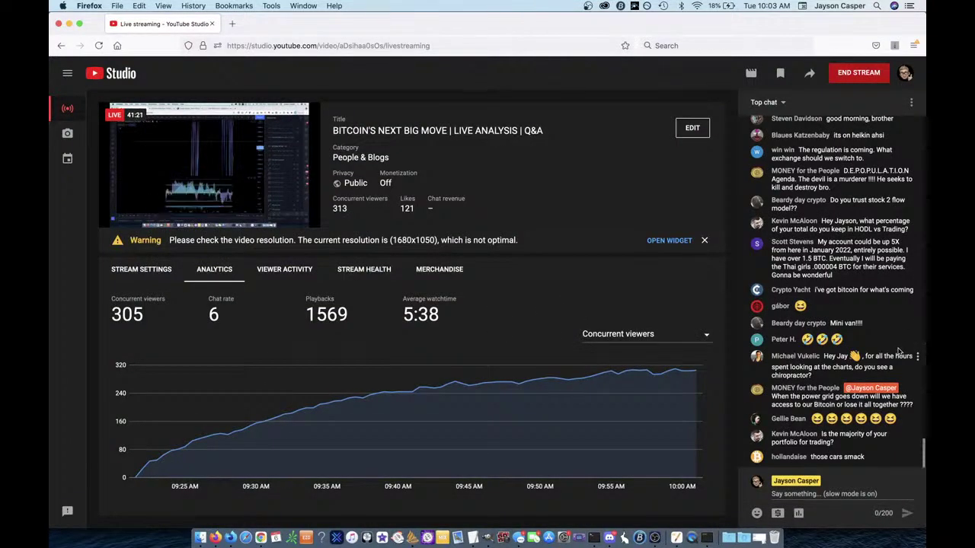
scroll(899, 352, up, 5)
scroll(883, 364, down, 2)
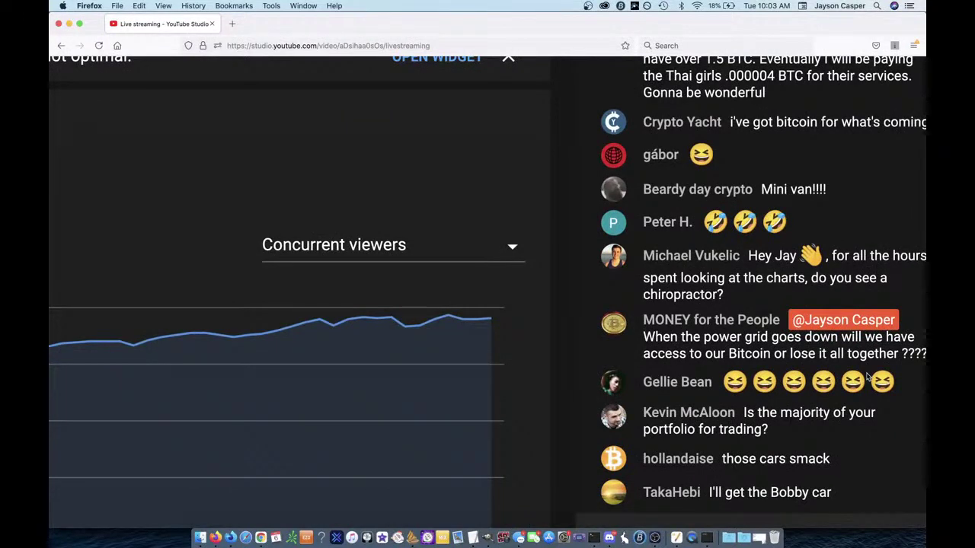
scroll(837, 419, right, 2)
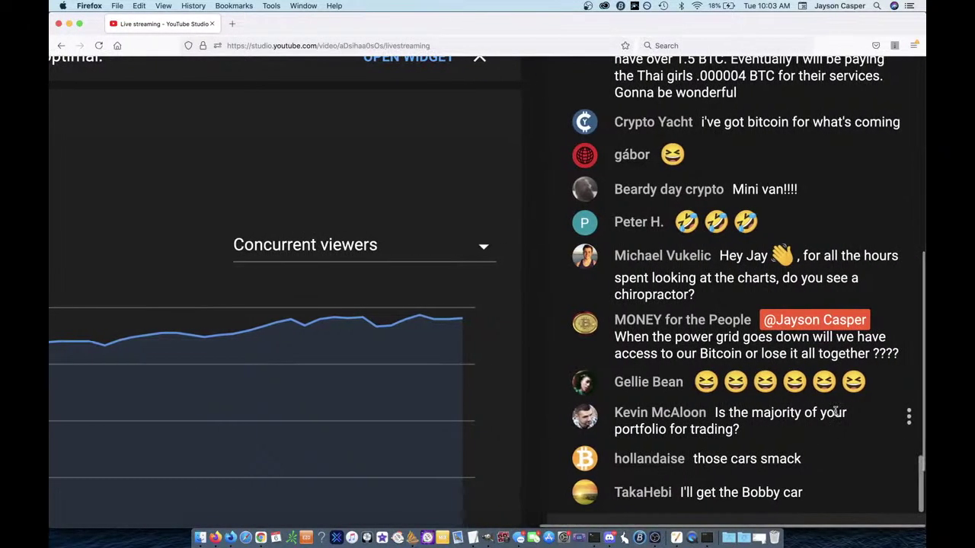
scroll(832, 409, up, 1)
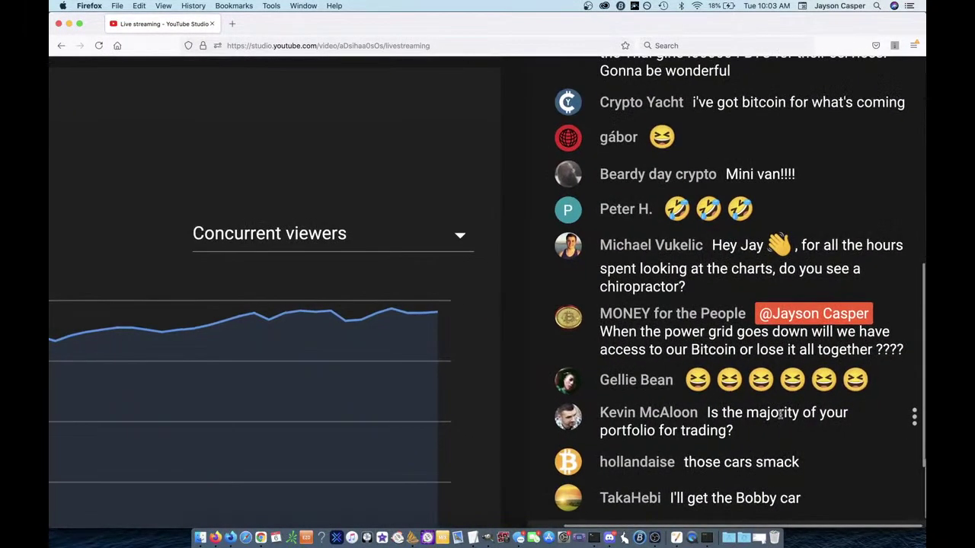
scroll(780, 414, down, 3)
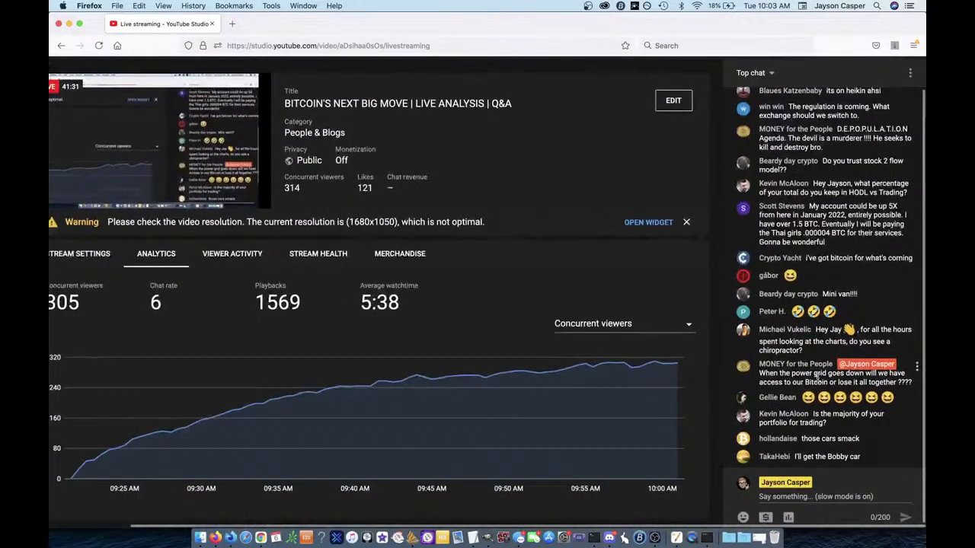
scroll(818, 375, down, 2)
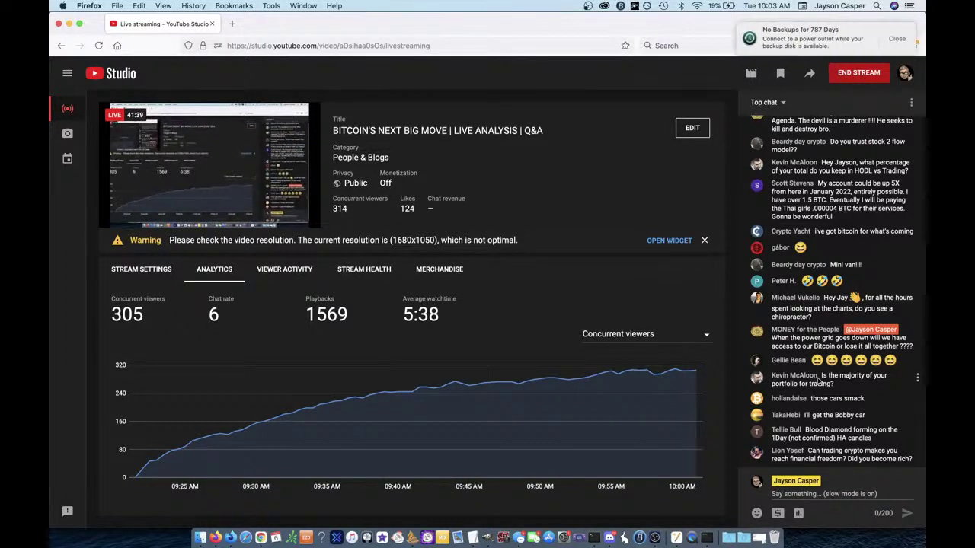
click(897, 39)
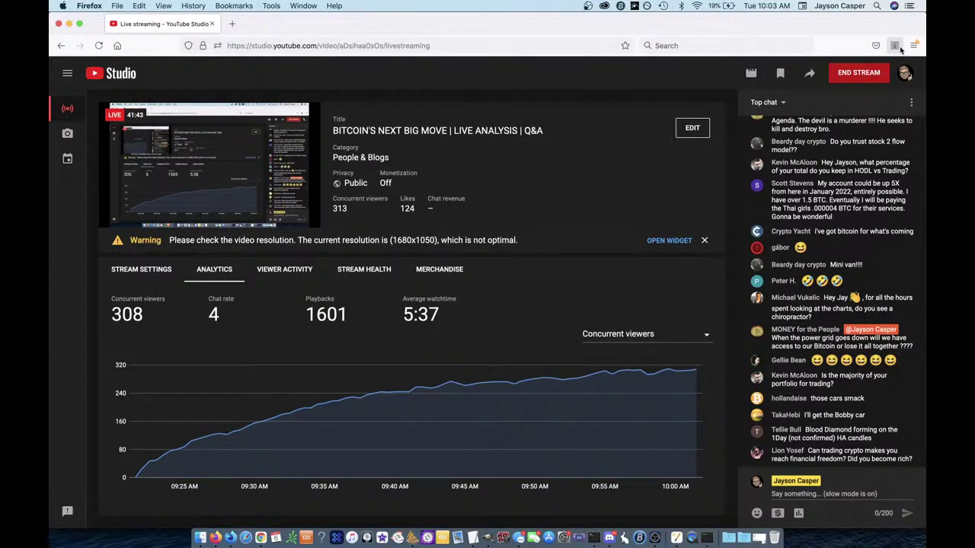